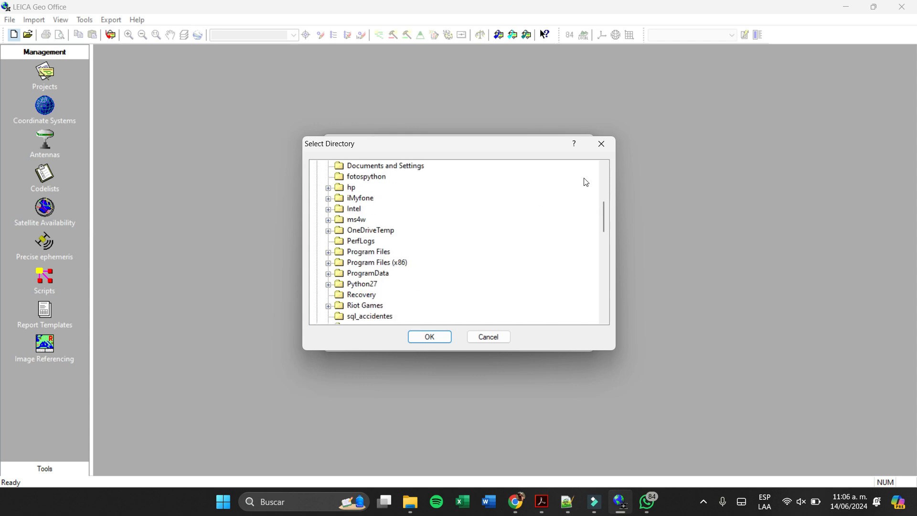
# - Open the project location chooser and look through the Public user's folders for a storage directory
pyautogui.click(602, 144)
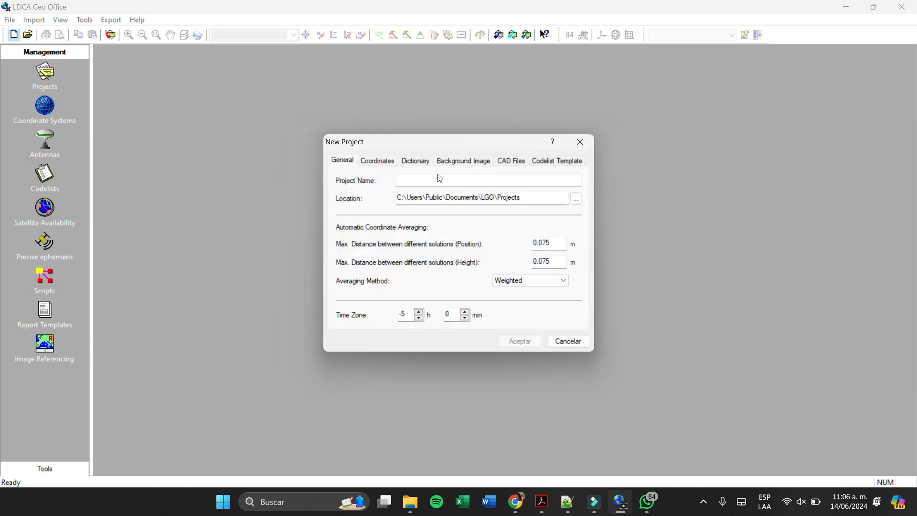
pyautogui.click(410, 185)
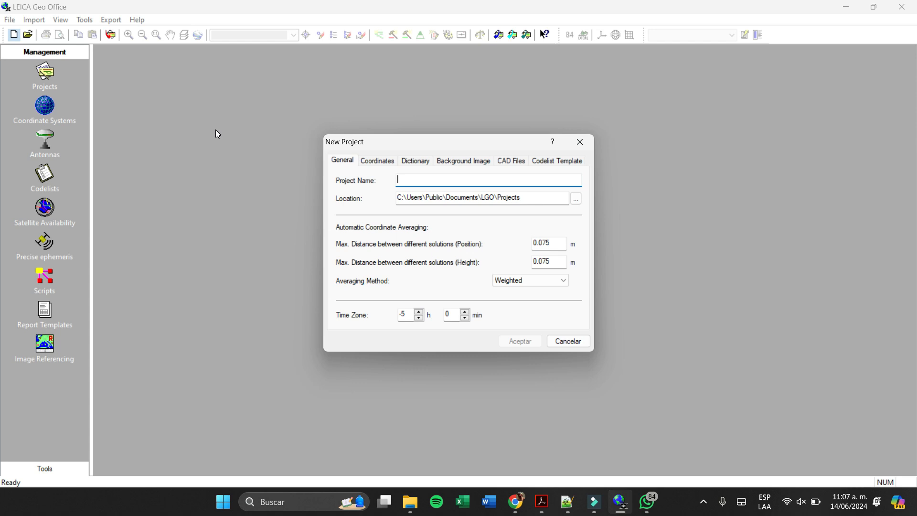
pyautogui.click(576, 198)
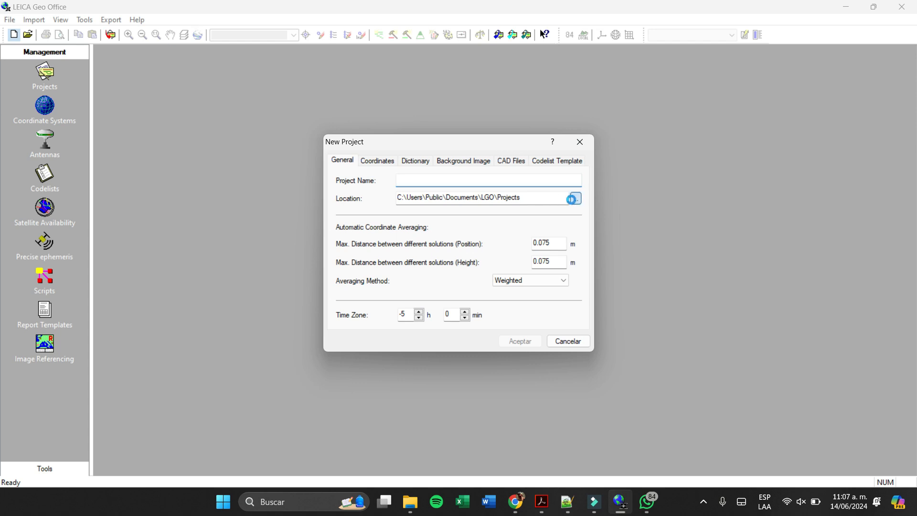
pyautogui.scroll(-4, 423, 265)
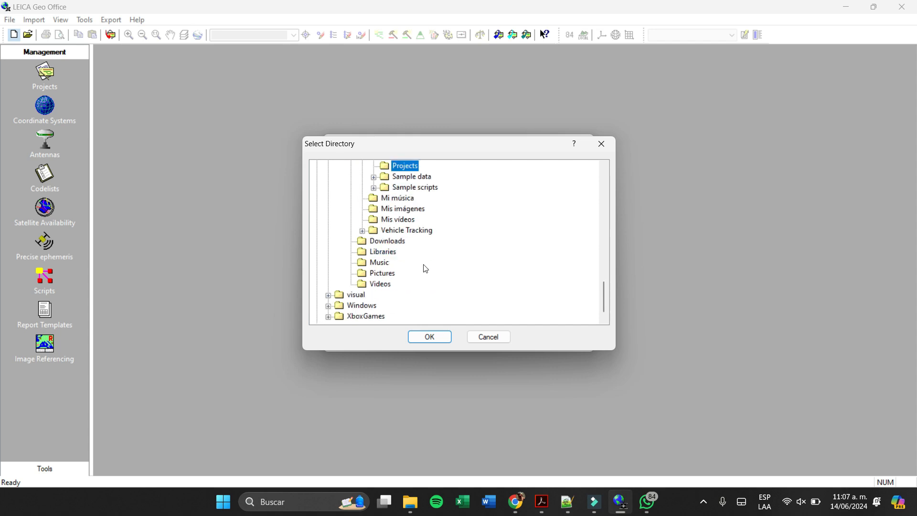
pyautogui.scroll(-1, 385, 273)
pyautogui.scroll(10, 380, 274)
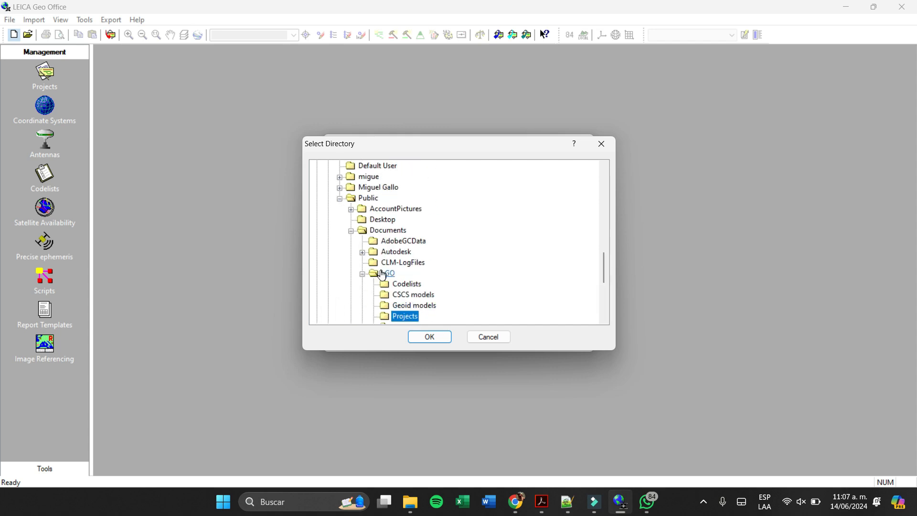
pyautogui.scroll(3, 381, 273)
pyautogui.scroll(-5, 396, 286)
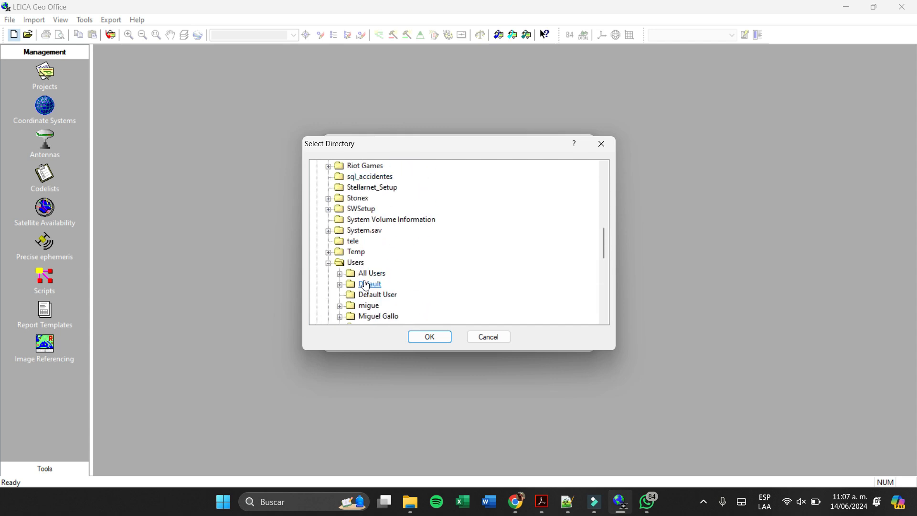
pyautogui.scroll(-1, 454, 294)
pyautogui.scroll(-2, 454, 295)
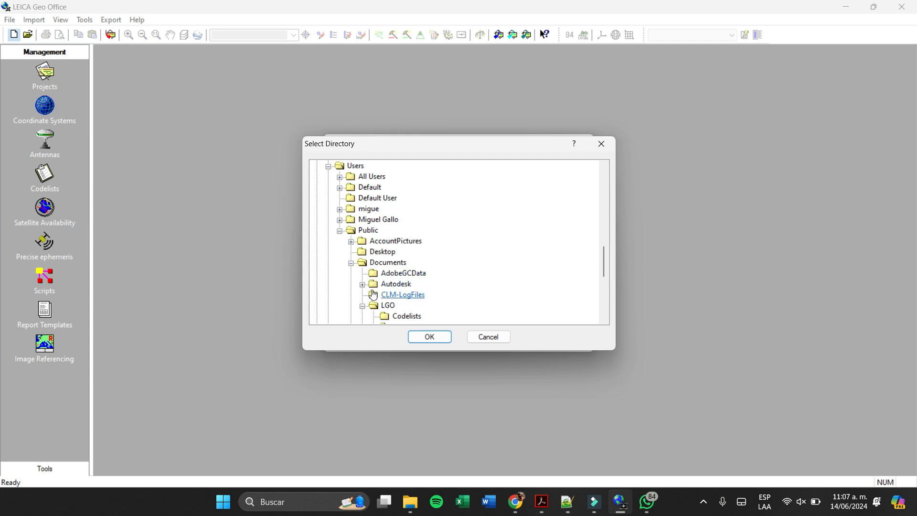
pyautogui.click(370, 253)
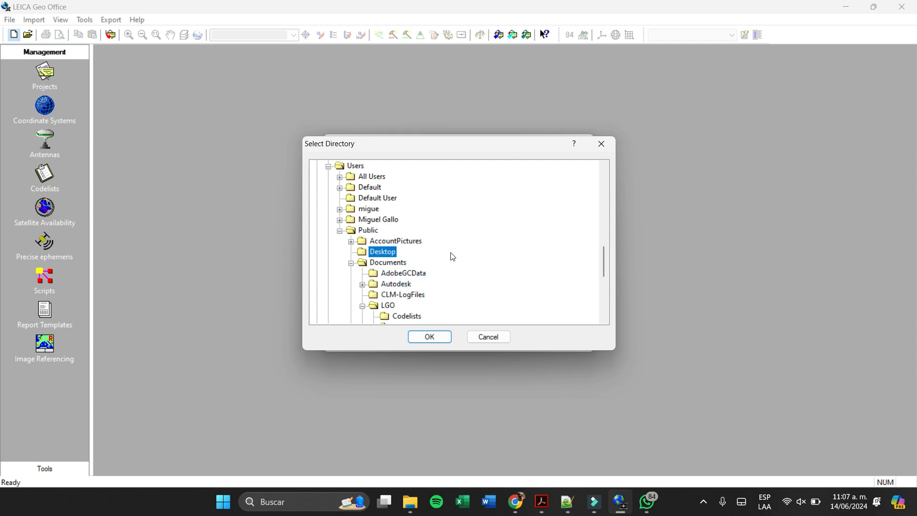
pyautogui.scroll(-5, 450, 258)
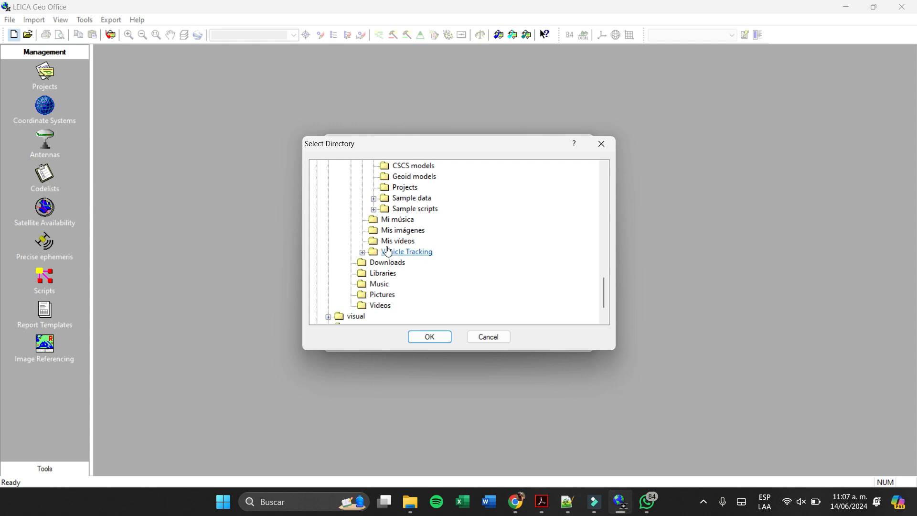
pyautogui.scroll(5, 408, 253)
pyautogui.click(339, 220)
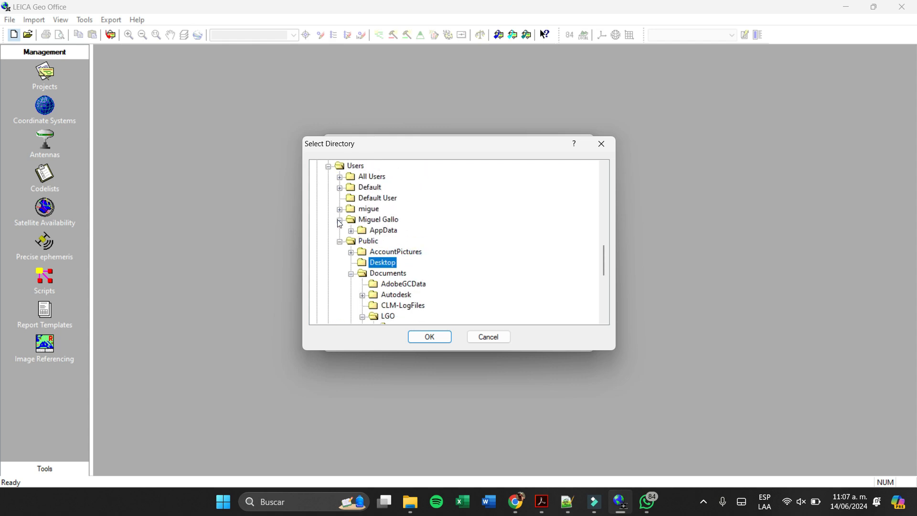
pyautogui.click(351, 230)
pyautogui.click(363, 242)
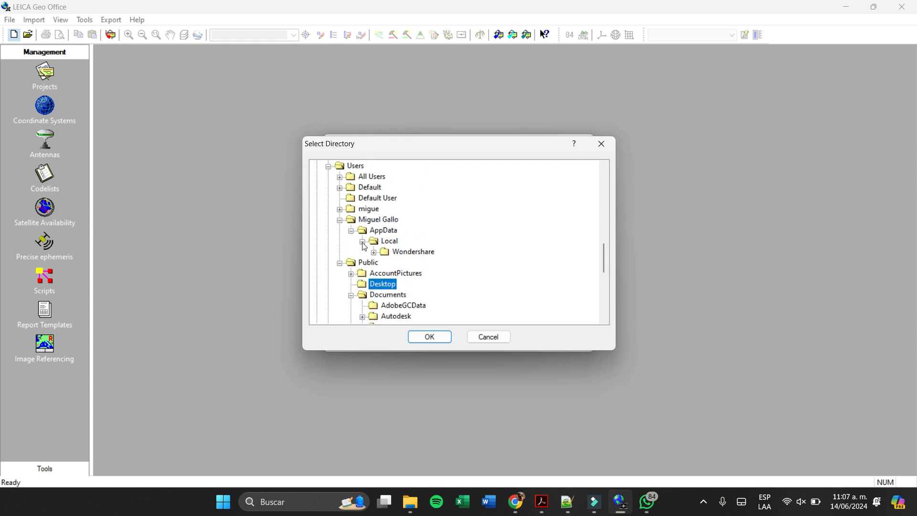
pyautogui.click(374, 253)
# - Set the project location to the Desktop\Univalle\semestre 8\GPS folder inside the personal user profile
pyautogui.click(341, 211)
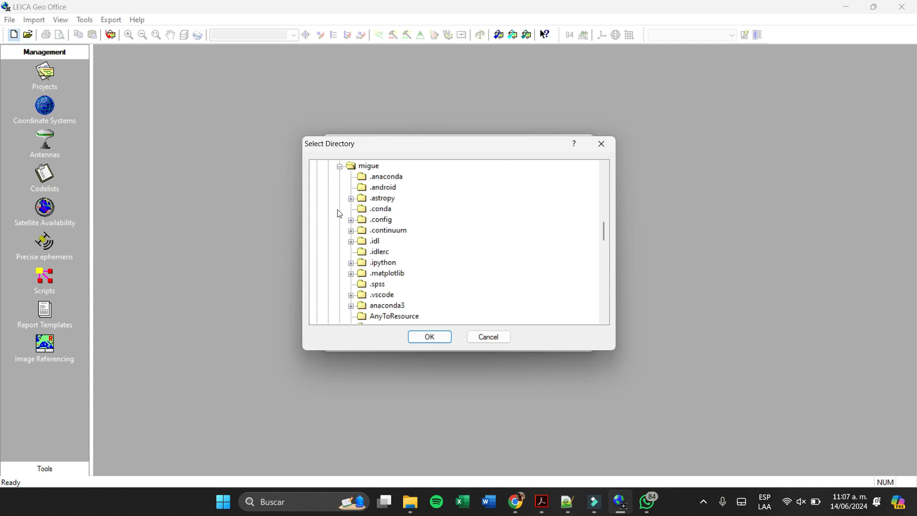
pyautogui.scroll(-3, 399, 252)
pyautogui.scroll(-3, 399, 252)
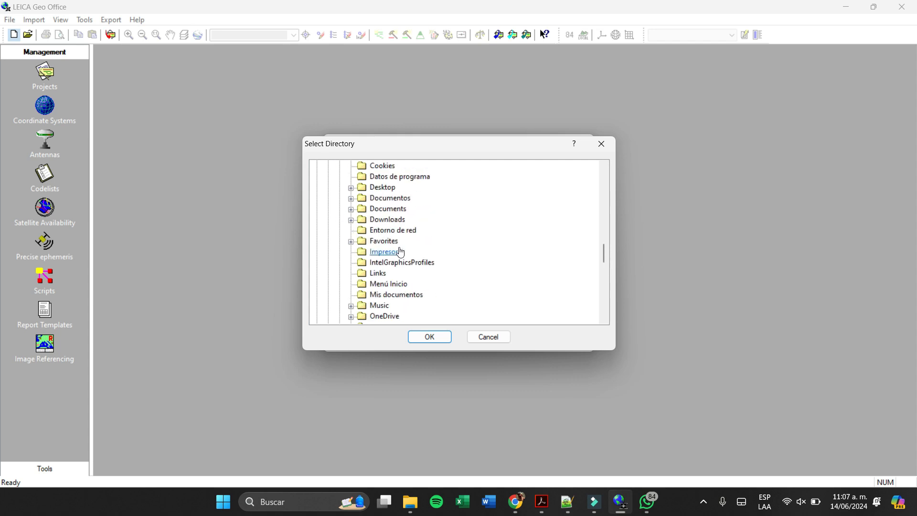
pyautogui.click(352, 189)
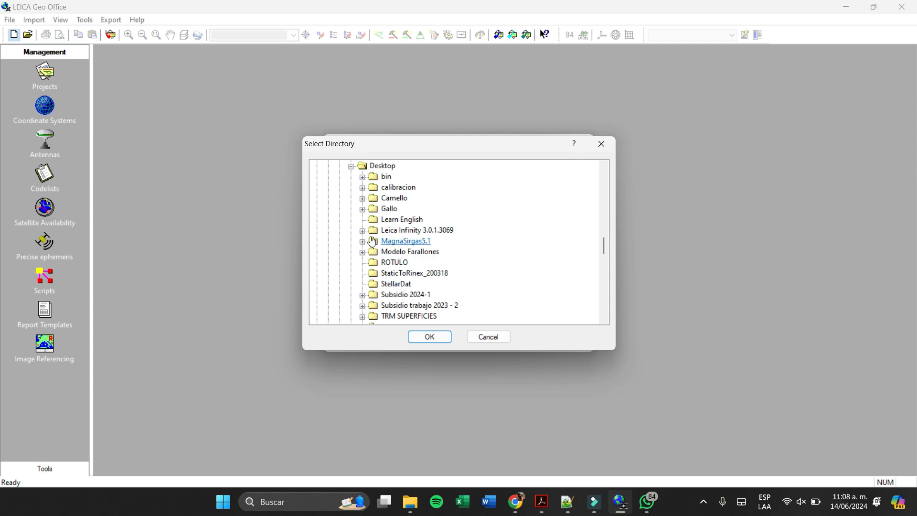
pyautogui.scroll(-2, 378, 277)
pyautogui.click(363, 262)
pyautogui.scroll(-2, 377, 270)
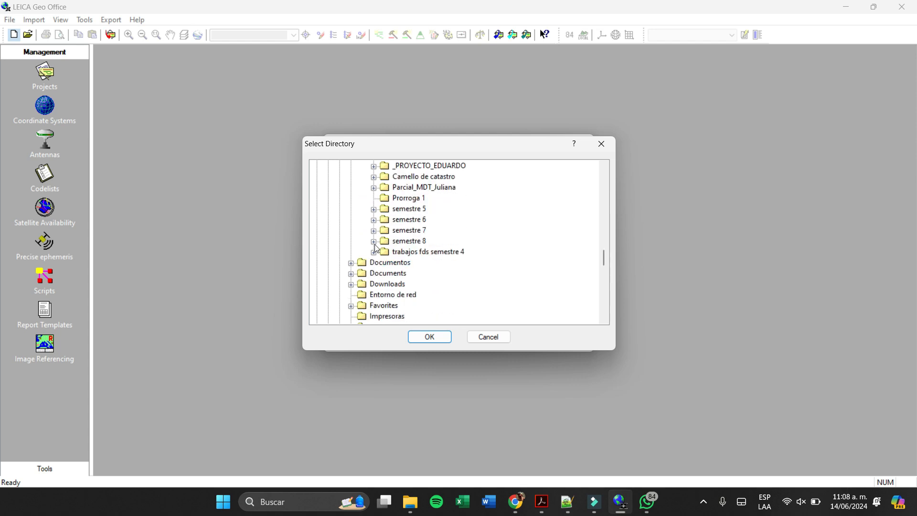
pyautogui.click(374, 241)
pyautogui.click(385, 263)
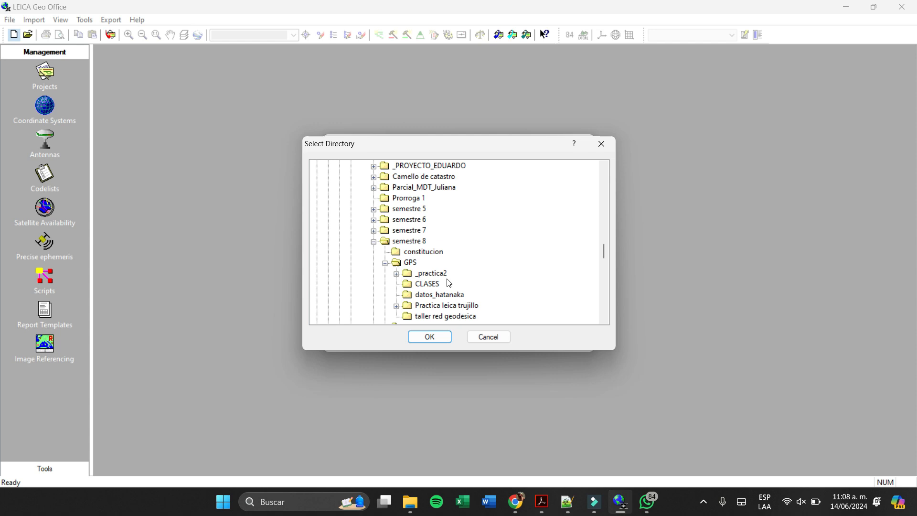
pyautogui.doubleClick(411, 263)
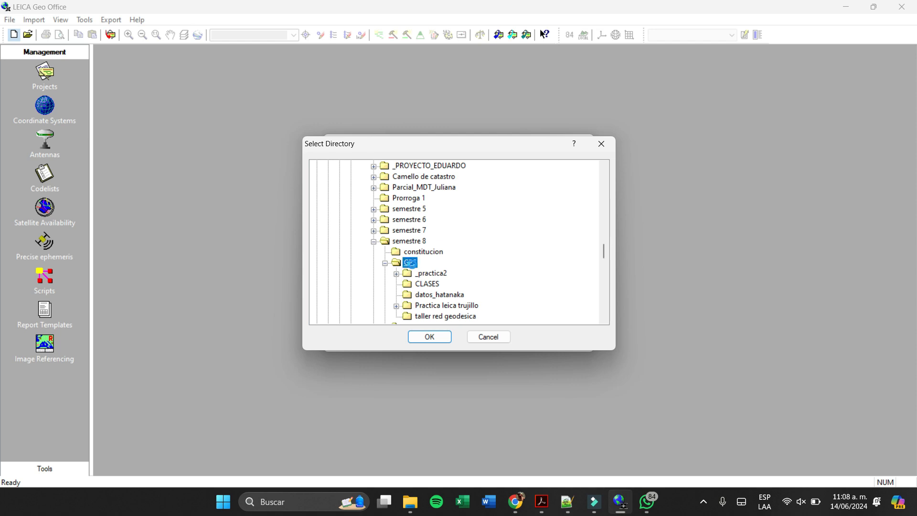
pyautogui.click(430, 336)
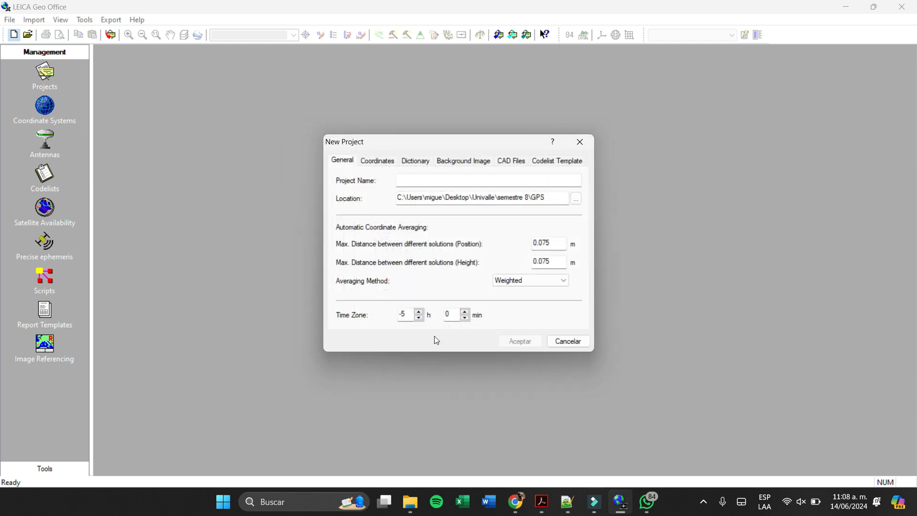
# - Name the new project proyecto1_trujillo
pyautogui.click(468, 181)
pyautogui.write('proyecto')
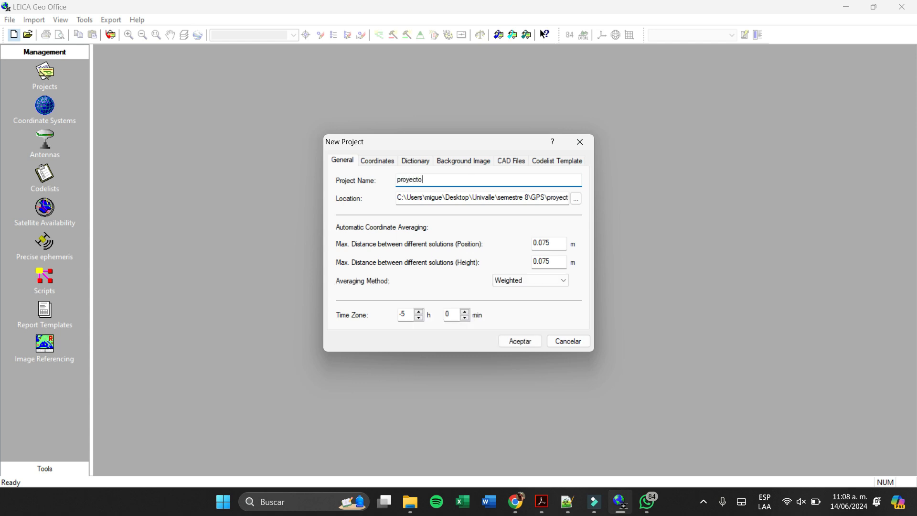
pyautogui.write('1_t')
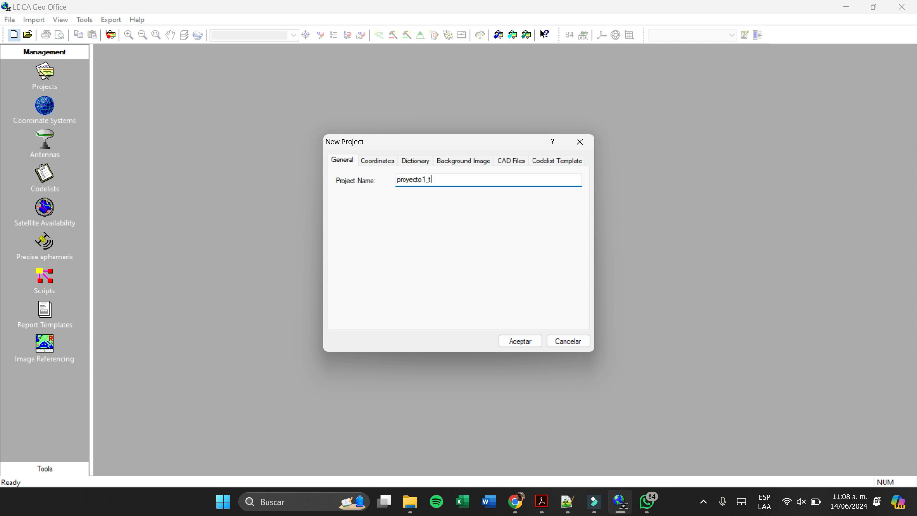
pyautogui.write('rujillo')
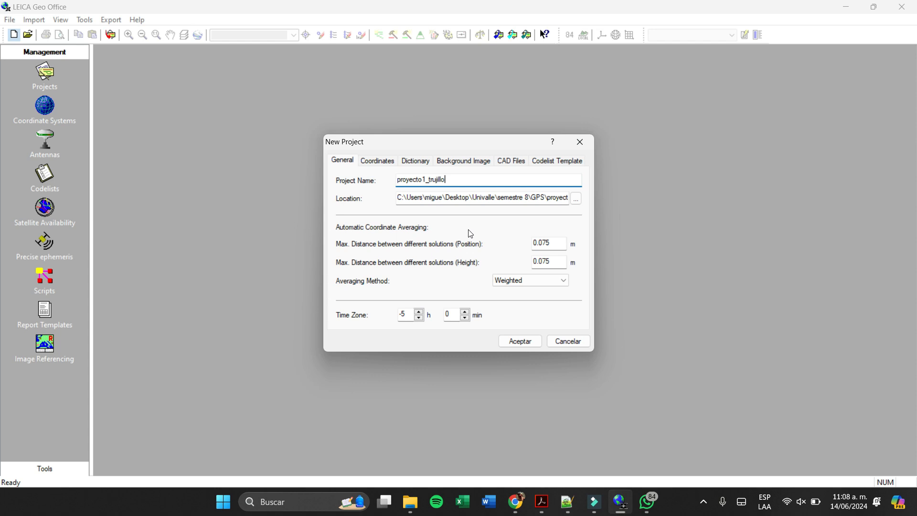
pyautogui.doubleClick(555, 245)
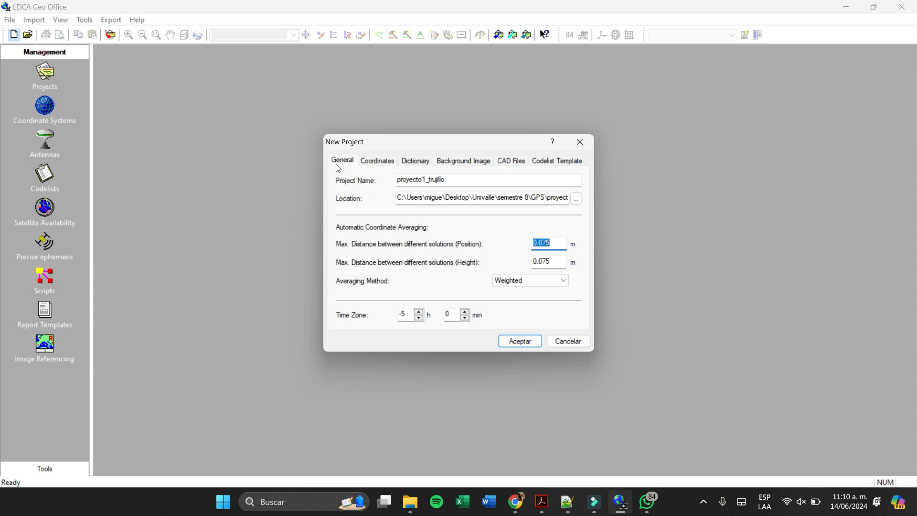
# - Select WGS 1984 as the coordinate system of the new project
pyautogui.click(377, 162)
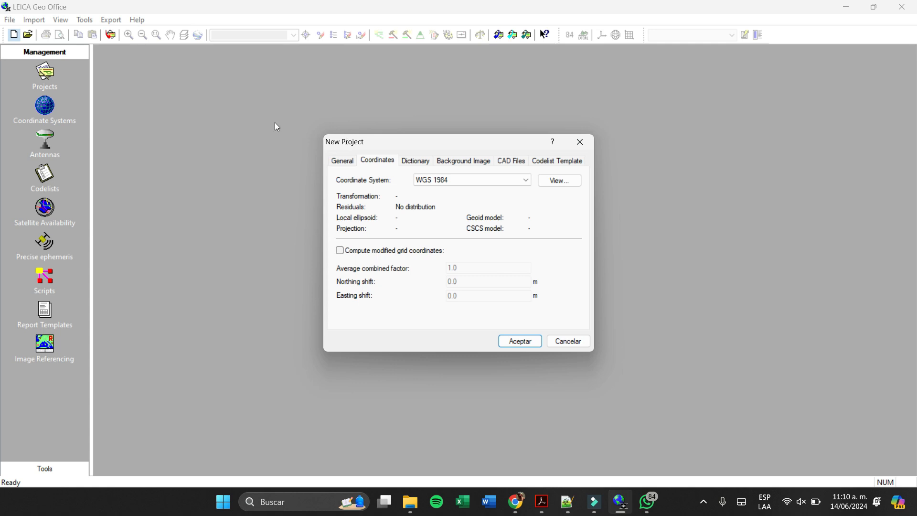
pyautogui.click(475, 184)
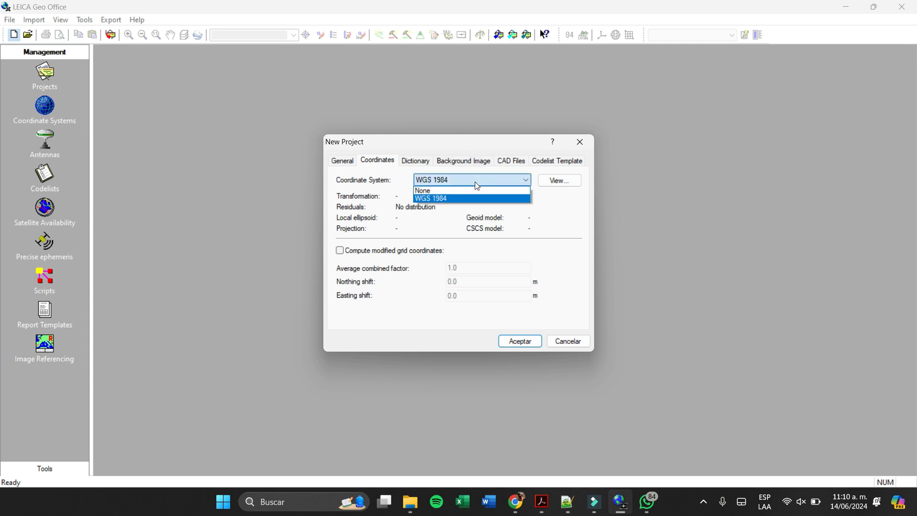
pyautogui.click(509, 199)
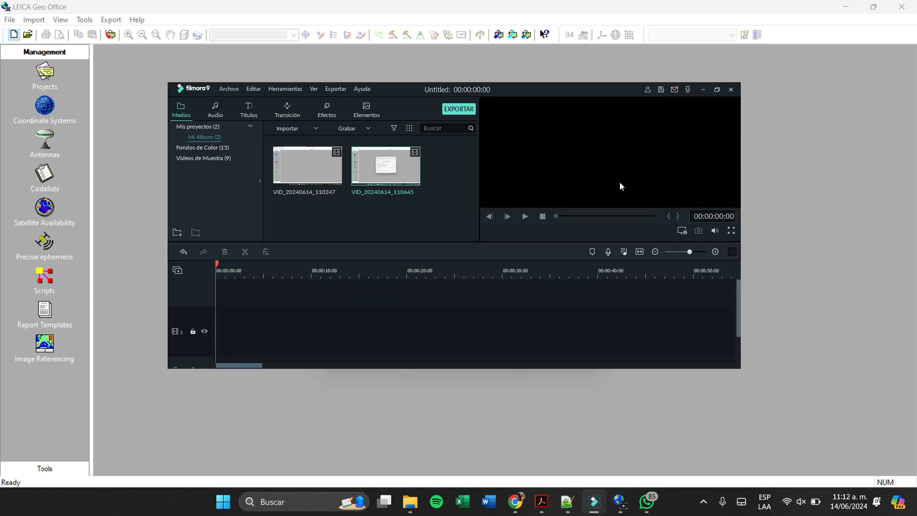
pyautogui.click(702, 89)
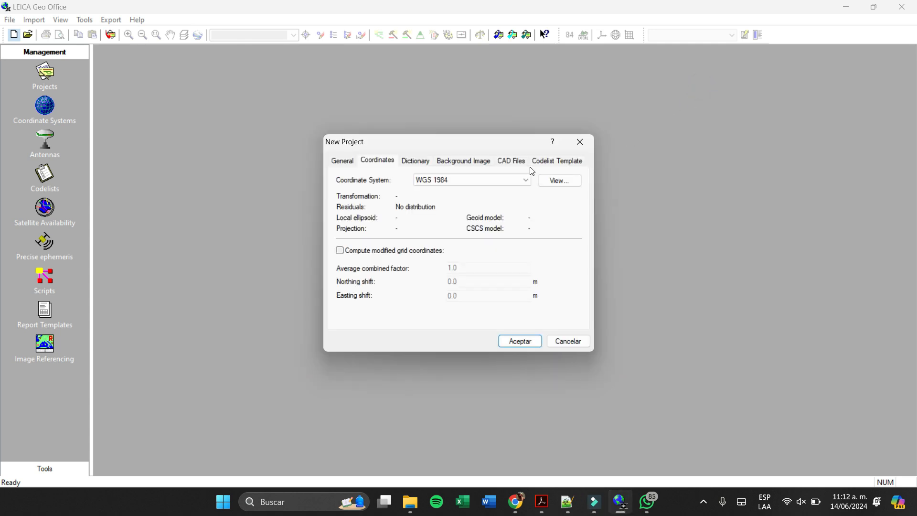
# - View the properties of the WGS 1984 coordinate system, widening the contents list to show full names
pyautogui.click(559, 180)
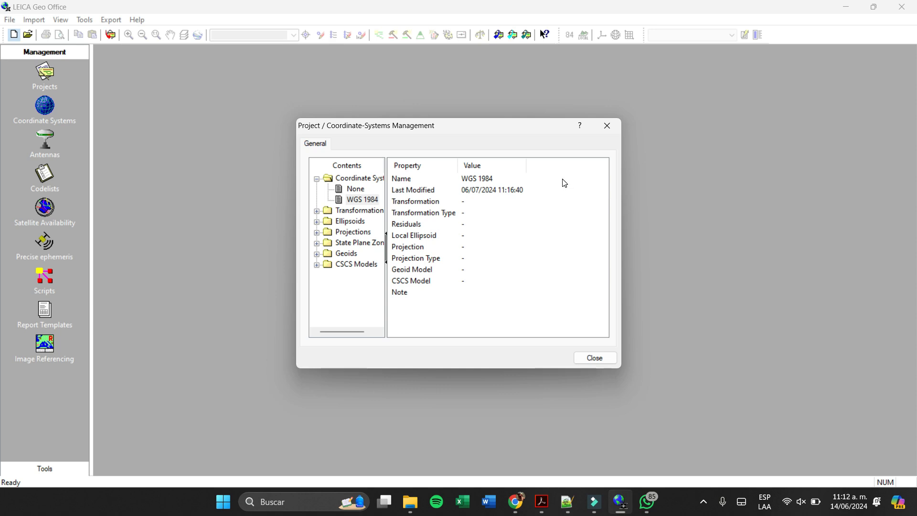
pyautogui.moveTo(387, 283); pyautogui.dragTo(450, 283)
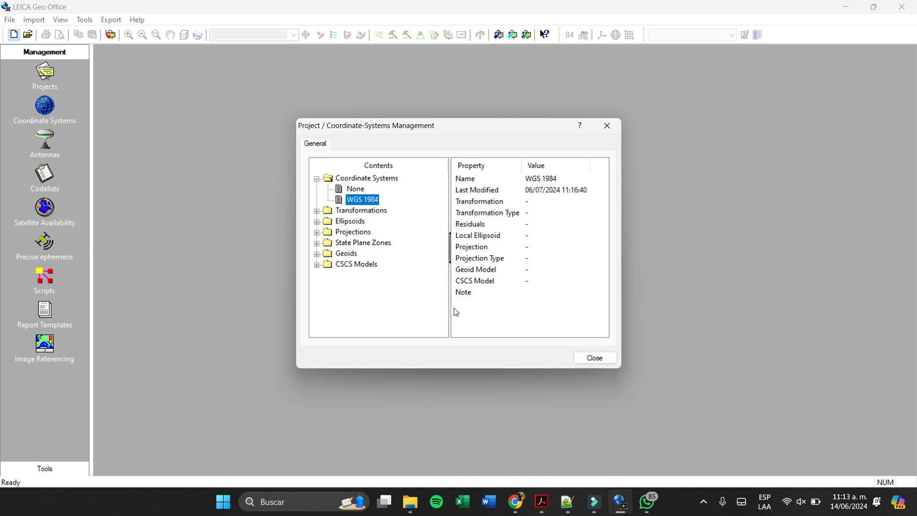
pyautogui.click(595, 358)
# - Review the new project's dictionary fields, background image, attached CAD files and codelist template settings
pyautogui.click(413, 160)
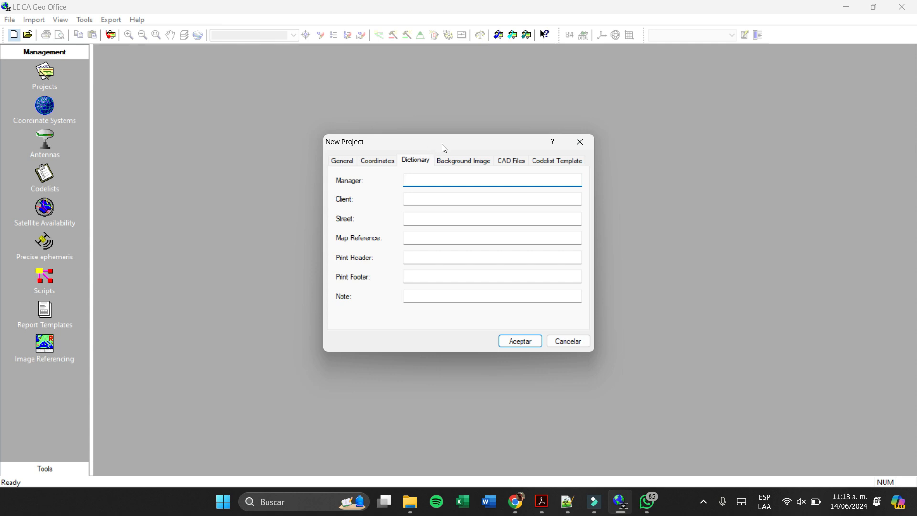
pyautogui.click(487, 163)
pyautogui.click(471, 179)
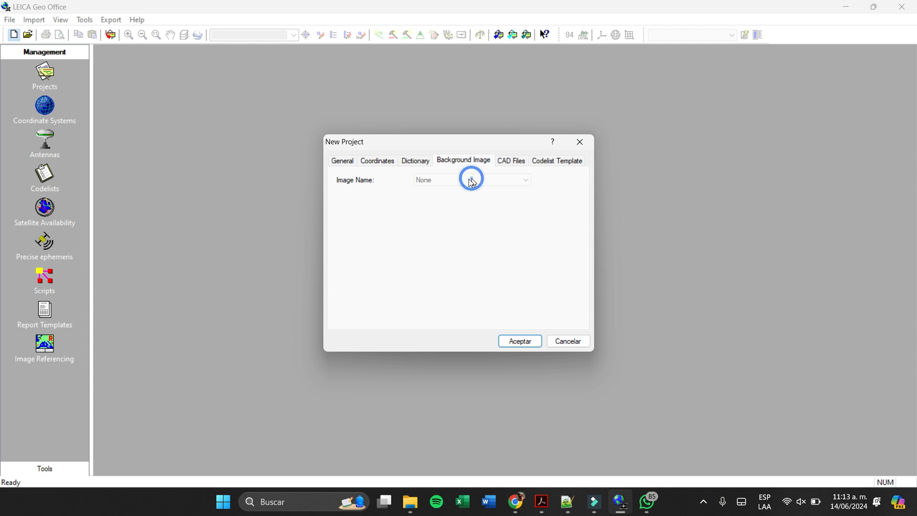
pyautogui.click(376, 179)
pyautogui.click(377, 180)
pyautogui.click(512, 165)
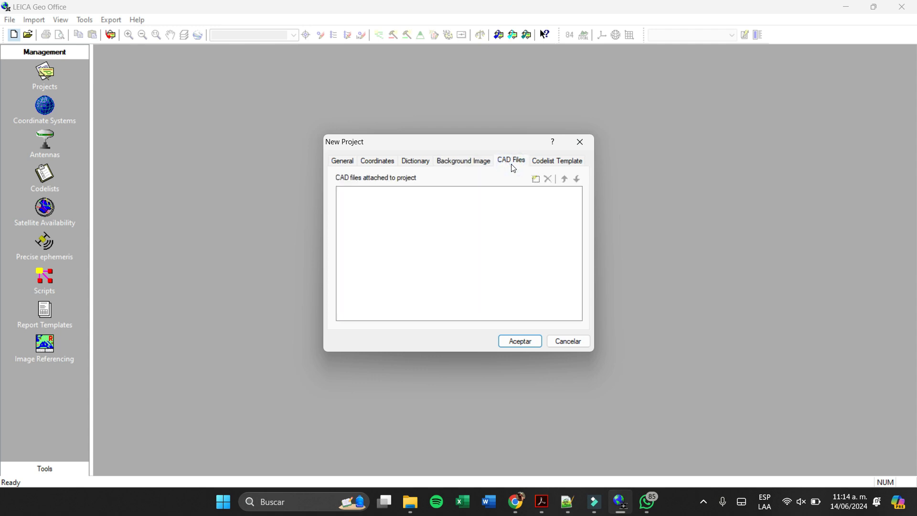
pyautogui.click(552, 166)
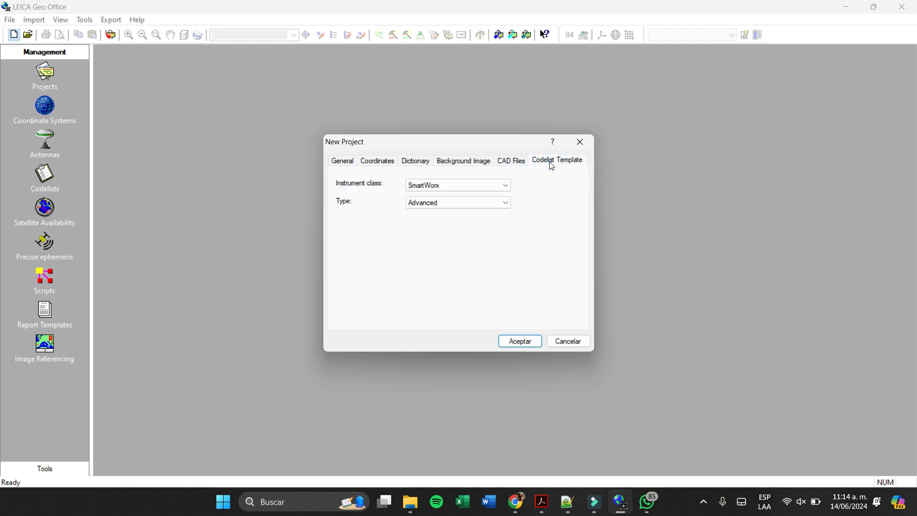
# - Return to the general project settings and create the project with them
pyautogui.click(335, 163)
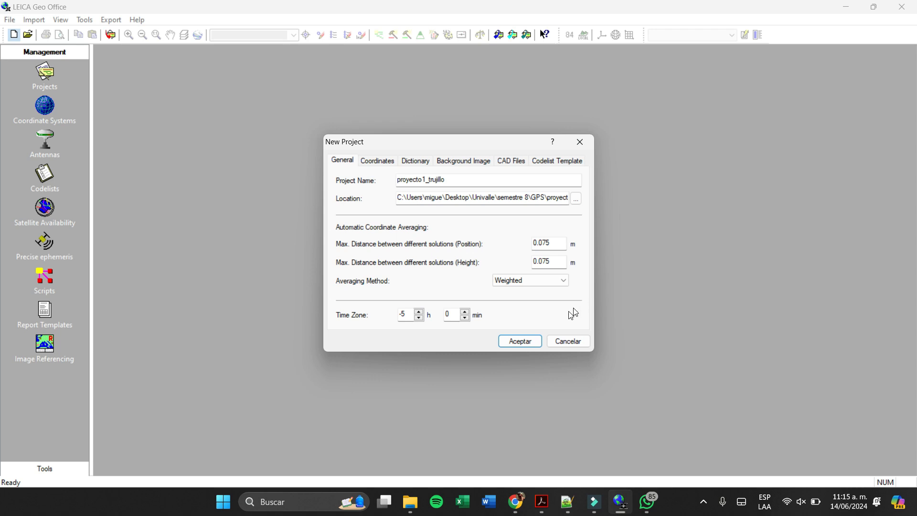
pyautogui.click(534, 342)
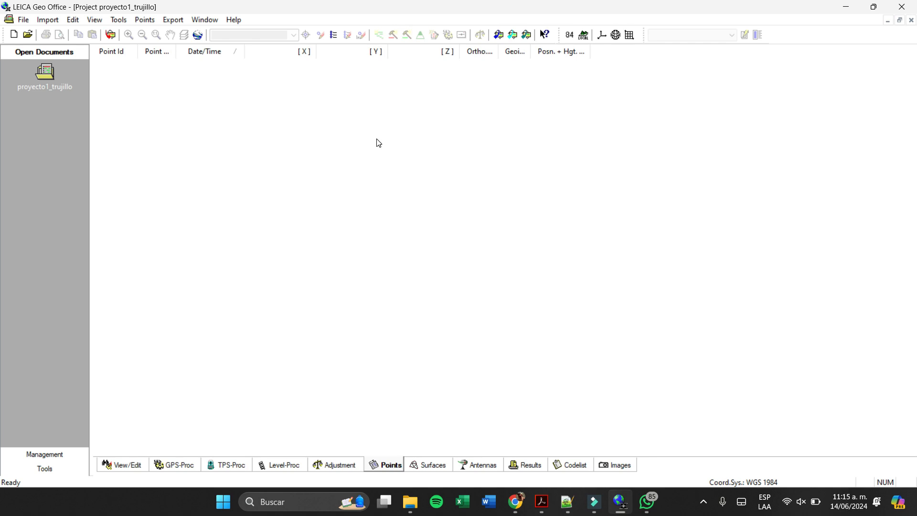
# - Examine the project's view options and the list of available toolbars
pyautogui.click(94, 22)
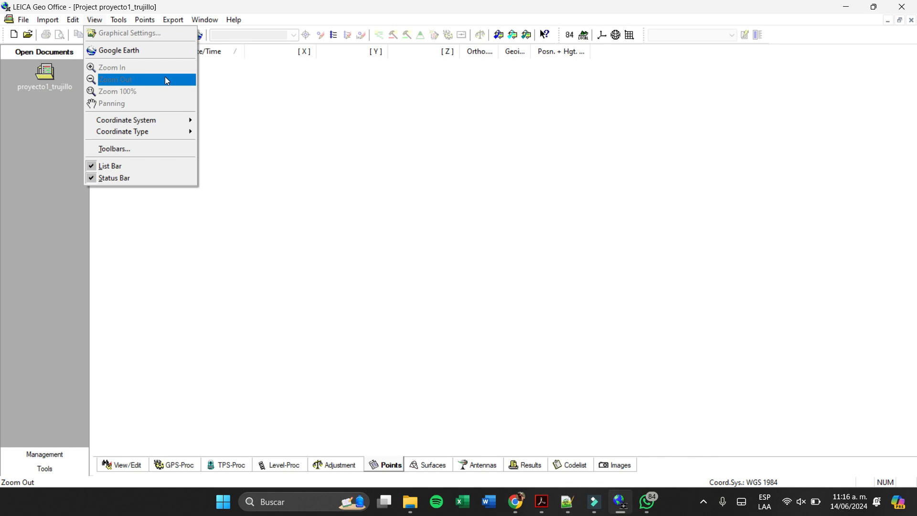
pyautogui.click(163, 149)
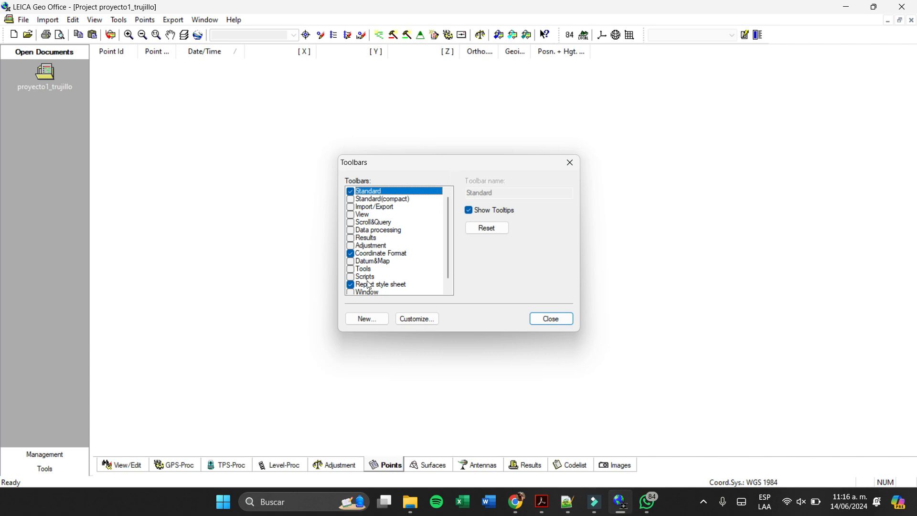
pyautogui.scroll(-1, 370, 263)
pyautogui.scroll(1, 407, 243)
pyautogui.scroll(-1, 395, 252)
pyautogui.scroll(1, 394, 252)
pyautogui.click(570, 162)
pyautogui.click(102, 20)
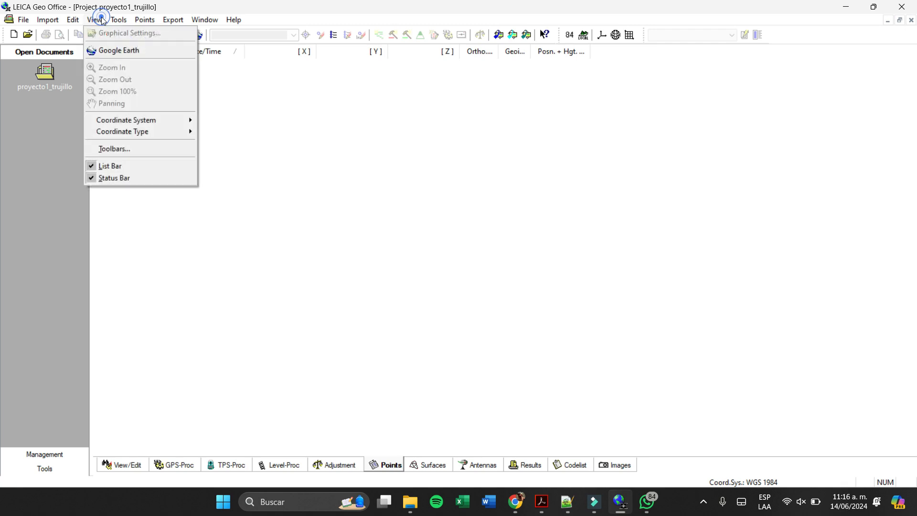
# - Review the view options, the processing and management tools, and the coordinate types offered for the project
pyautogui.moveTo(108, 125)
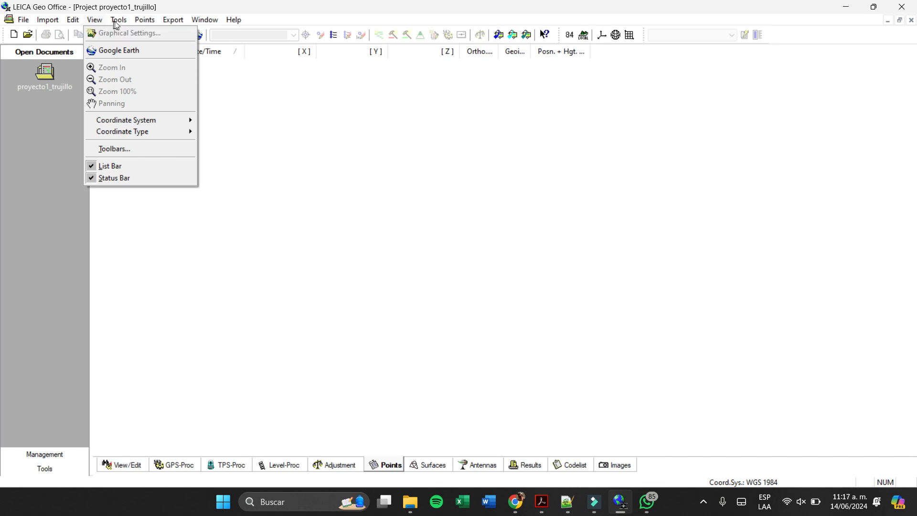
pyautogui.moveTo(118, 23)
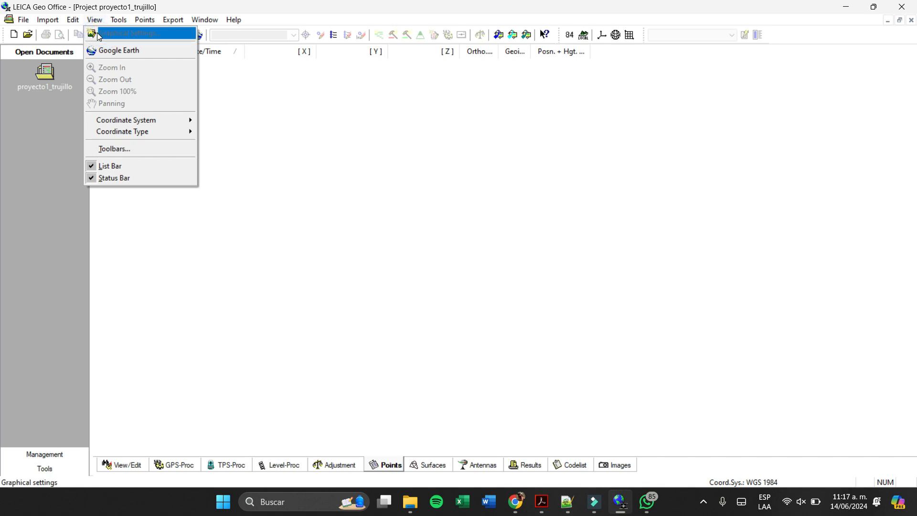
pyautogui.click(99, 36)
pyautogui.moveTo(114, 138)
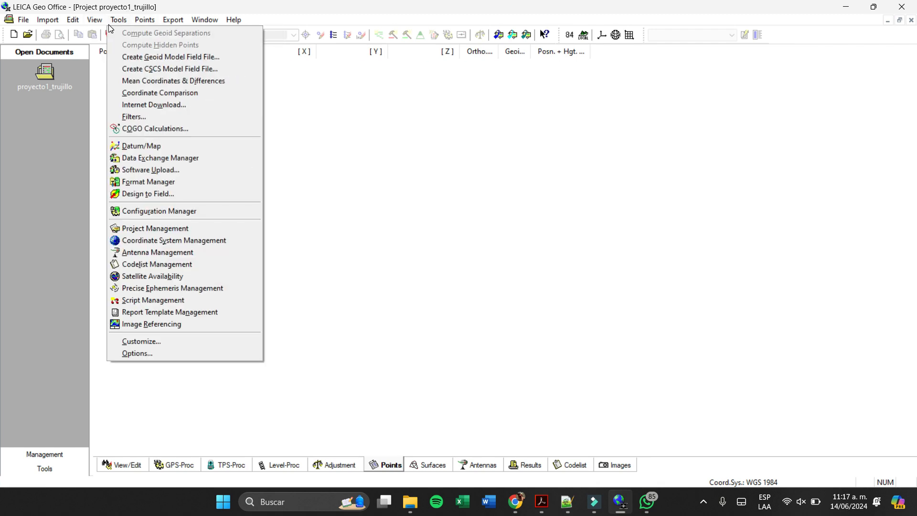
pyautogui.moveTo(160, 132)
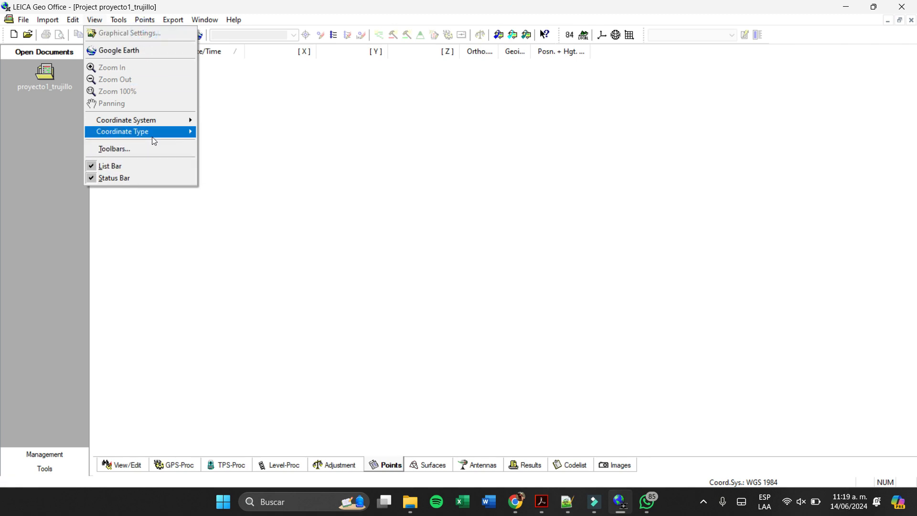
pyautogui.moveTo(152, 137)
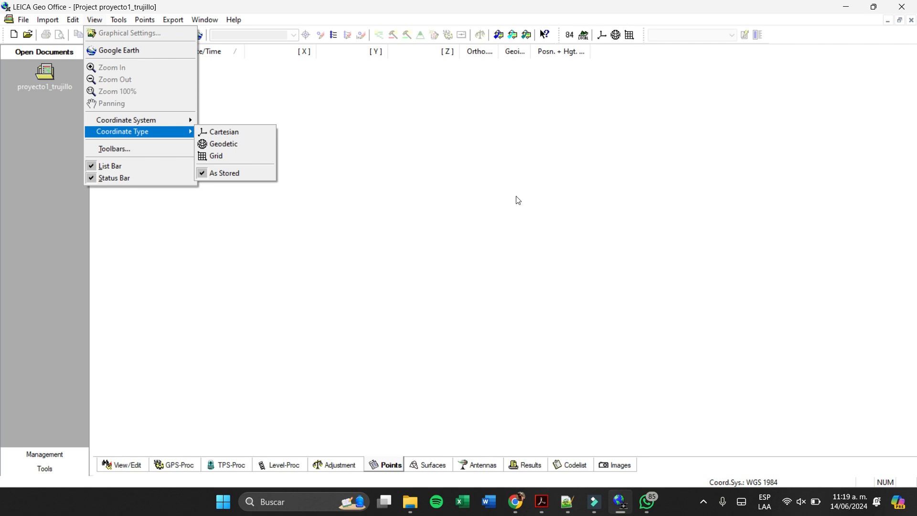
pyautogui.click(577, 206)
# - Enable the Grid and Legend display options in the project's graphical settings and apply them
pyautogui.moveTo(548, 217); pyautogui.dragTo(297, 232)
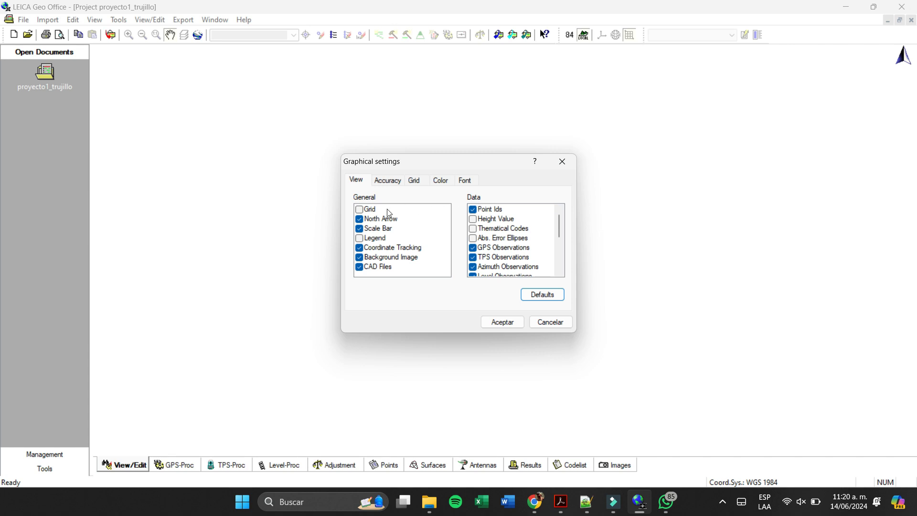
pyautogui.click(360, 211)
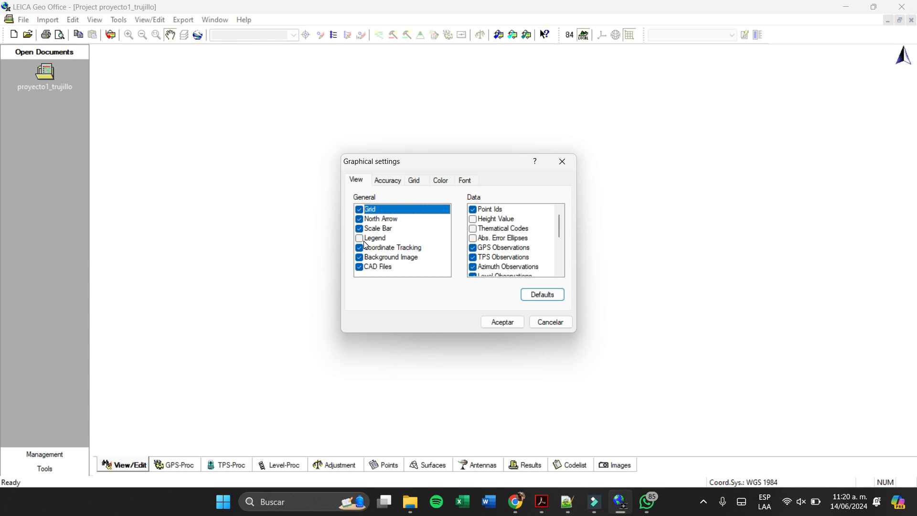
pyautogui.click(363, 241)
pyautogui.click(360, 236)
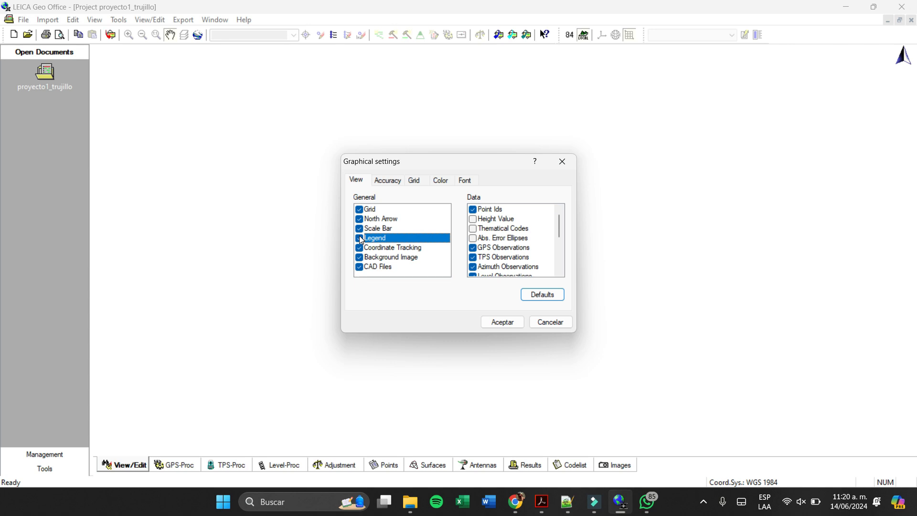
pyautogui.click(508, 323)
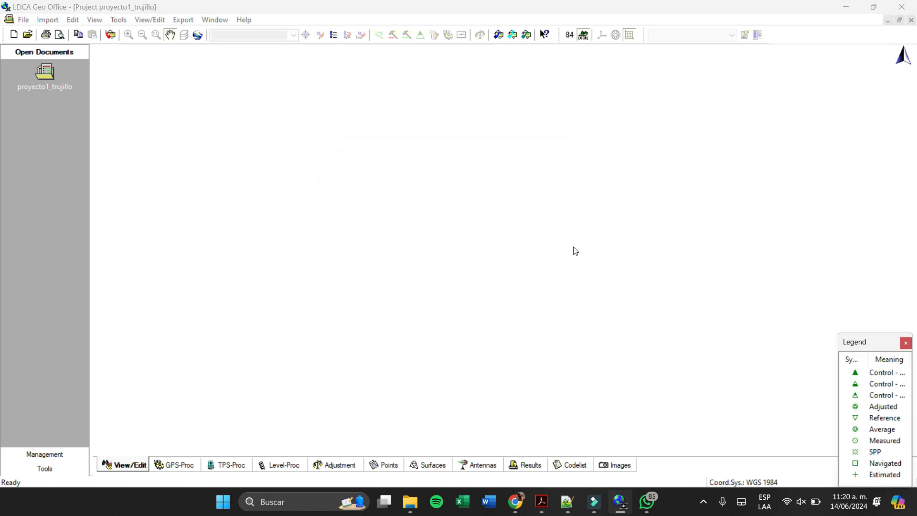
# - Place the symbol legend over the Open Documents area, resize it, and widen its Meaning column to show the full names
pyautogui.moveTo(874, 343); pyautogui.dragTo(39, 212)
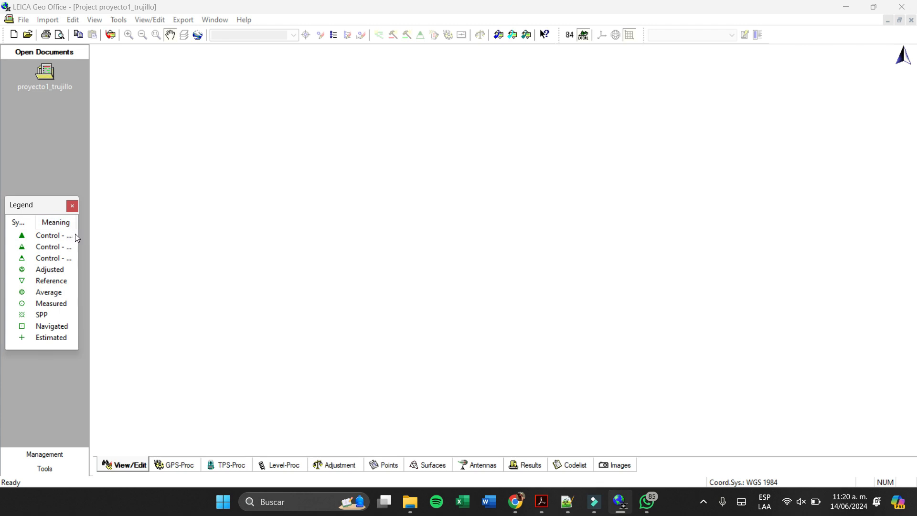
pyautogui.moveTo(89, 231); pyautogui.dragTo(78, 234)
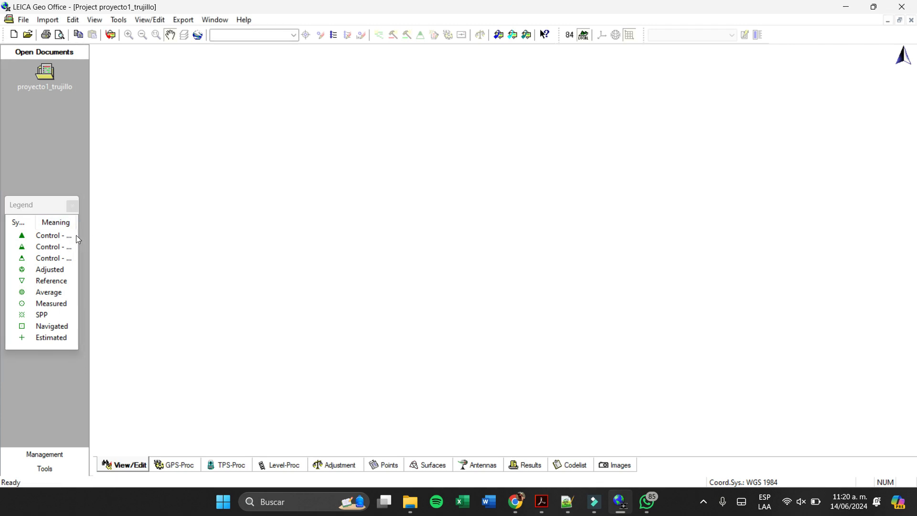
pyautogui.click(52, 213)
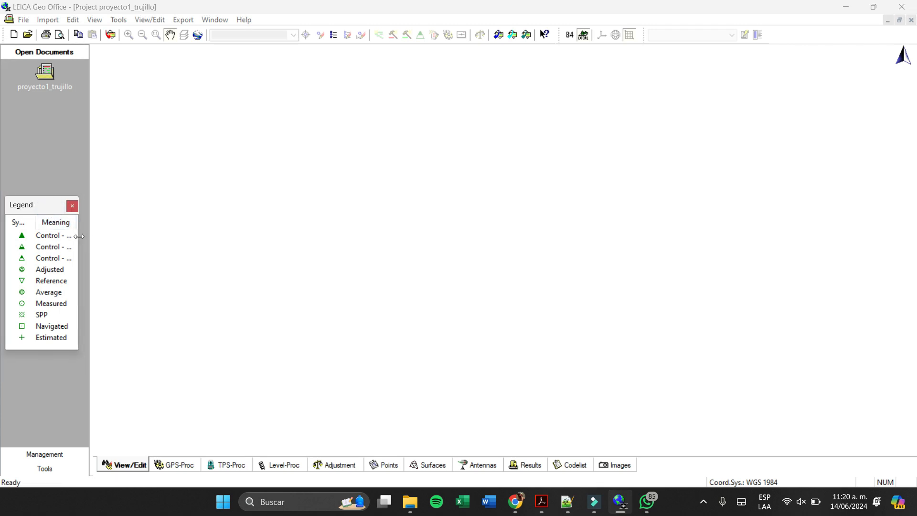
pyautogui.moveTo(79, 237); pyautogui.dragTo(127, 238)
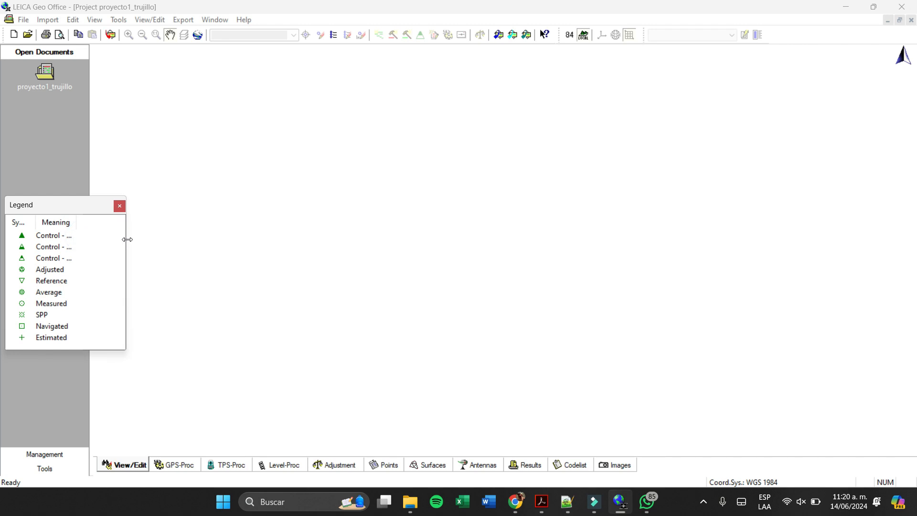
pyautogui.moveTo(113, 353); pyautogui.dragTo(84, 358)
pyautogui.click(94, 352)
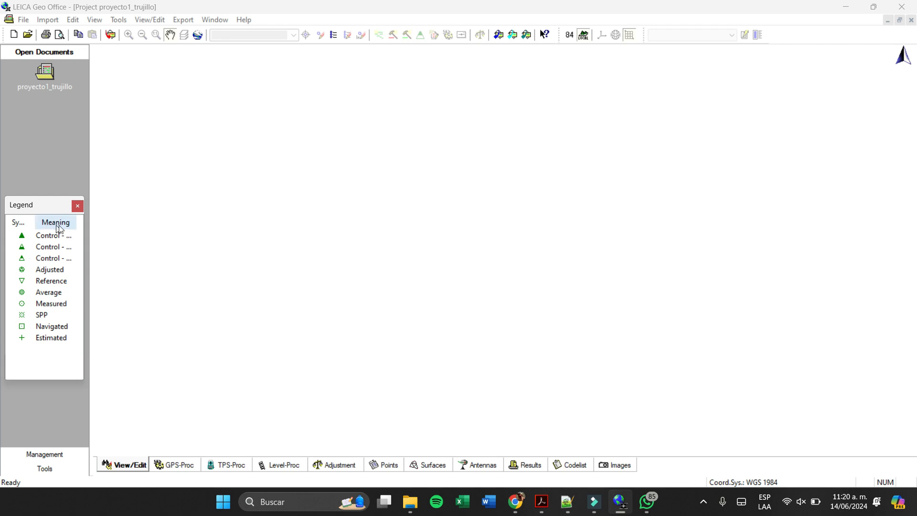
pyautogui.moveTo(75, 224); pyautogui.dragTo(94, 243)
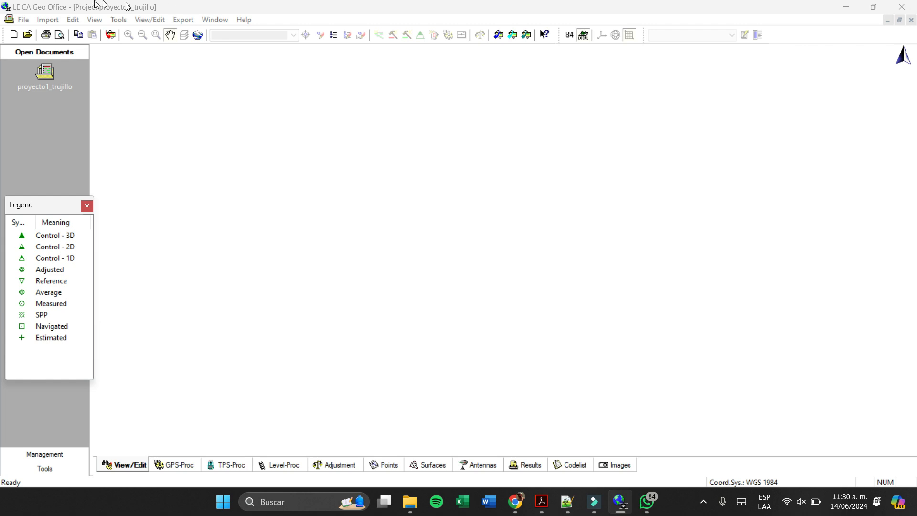
# - Start a raw data import and look through the folders on the Windows (C:) drive for the data location
pyautogui.click(112, 34)
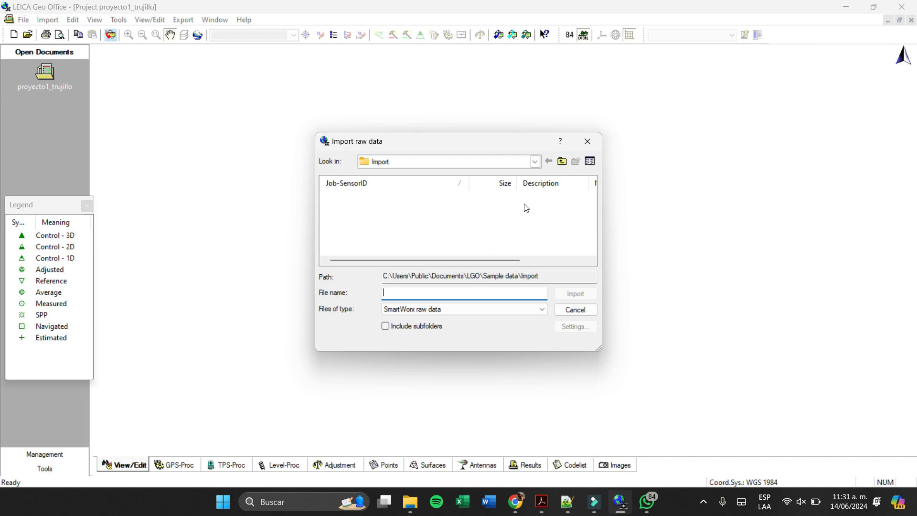
pyautogui.click(541, 163)
pyautogui.scroll(10, 504, 201)
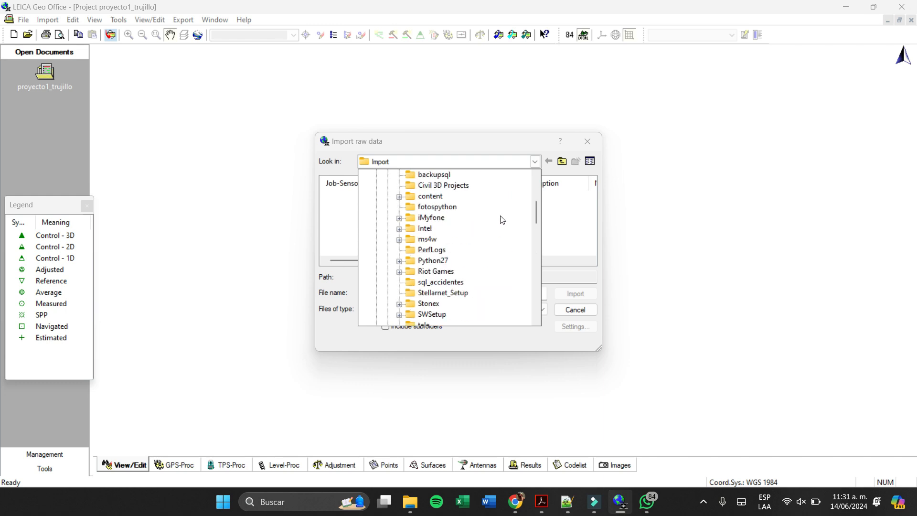
pyautogui.scroll(5, 471, 239)
pyautogui.scroll(-7, 461, 236)
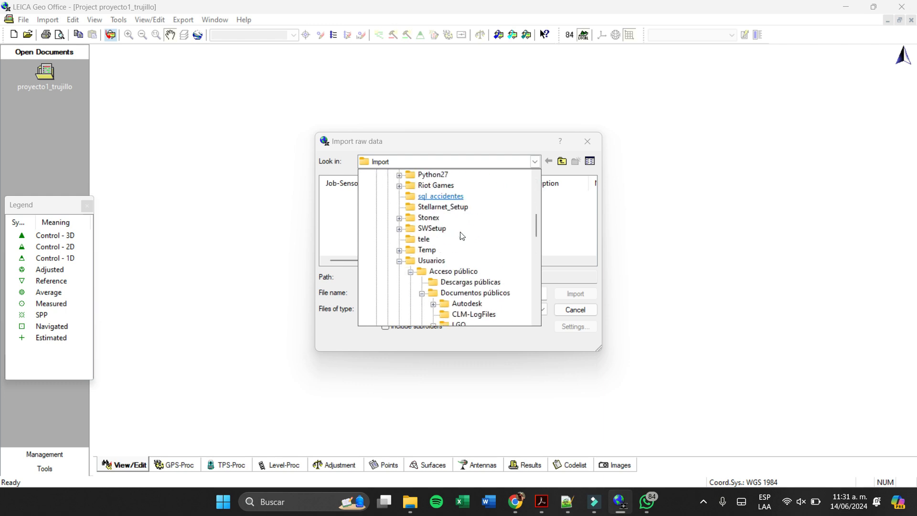
pyautogui.scroll(-8, 459, 238)
pyautogui.scroll(3, 460, 238)
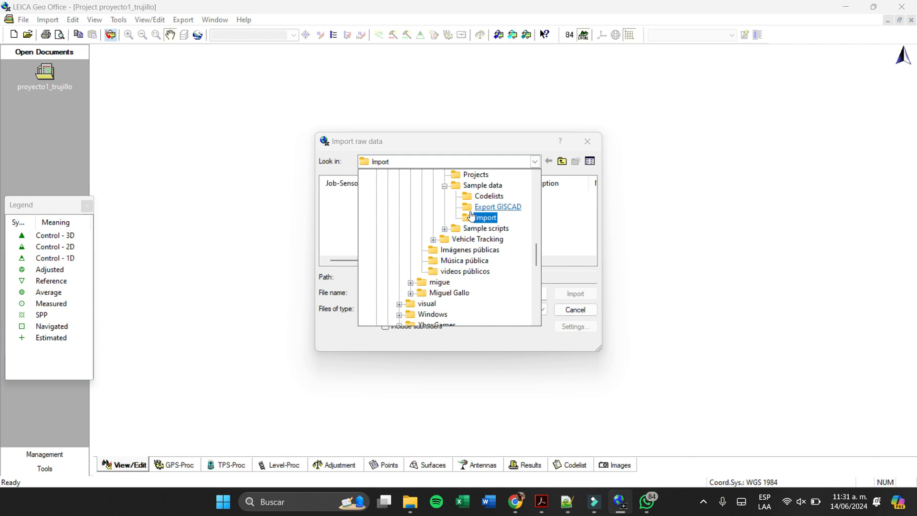
pyautogui.scroll(6, 470, 217)
pyautogui.scroll(-2, 464, 226)
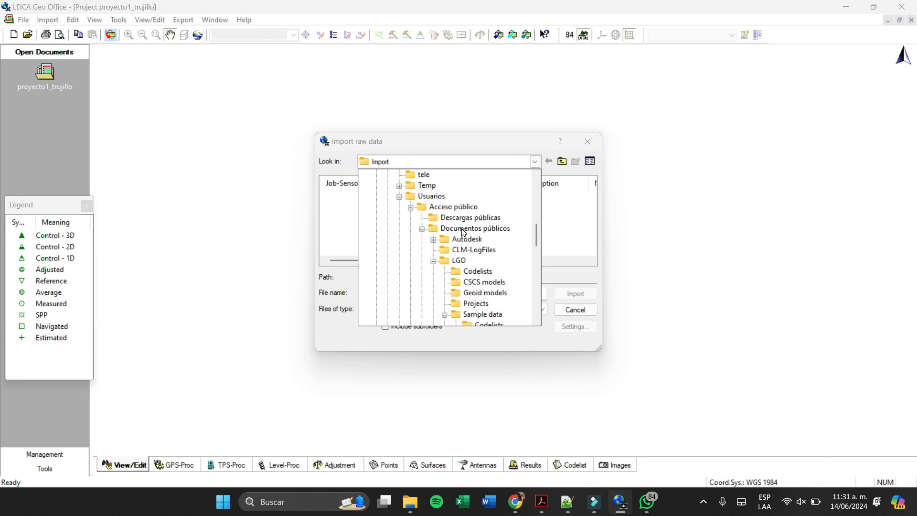
pyautogui.scroll(4, 463, 229)
pyautogui.scroll(5, 463, 232)
pyautogui.scroll(-2, 430, 239)
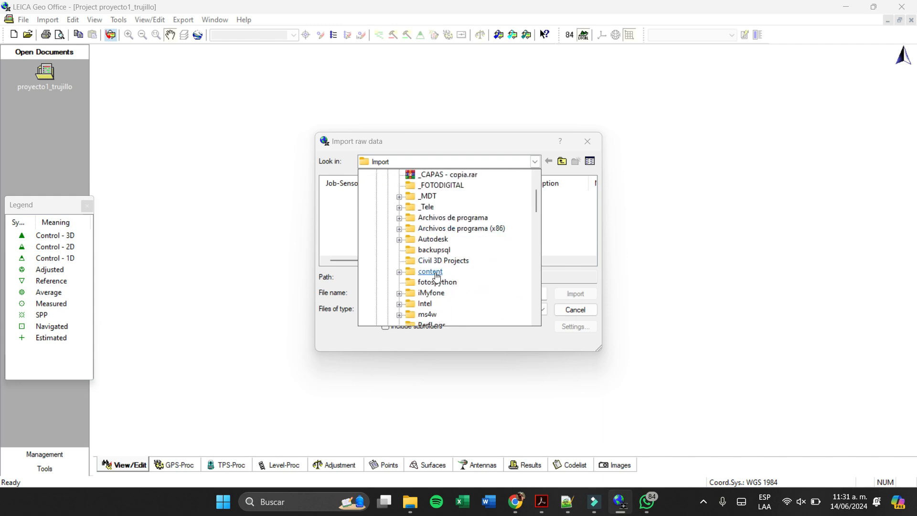
pyautogui.scroll(2, 403, 208)
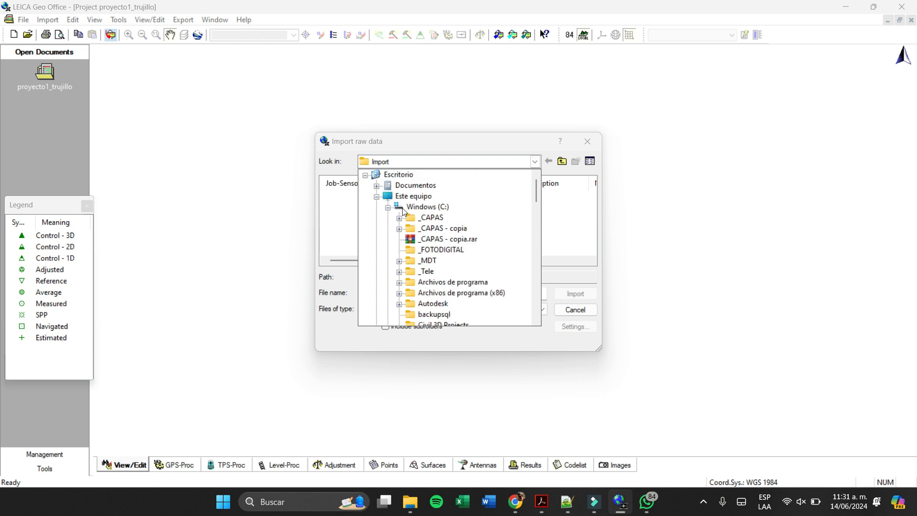
pyautogui.scroll(-8, 420, 249)
pyautogui.scroll(3, 426, 261)
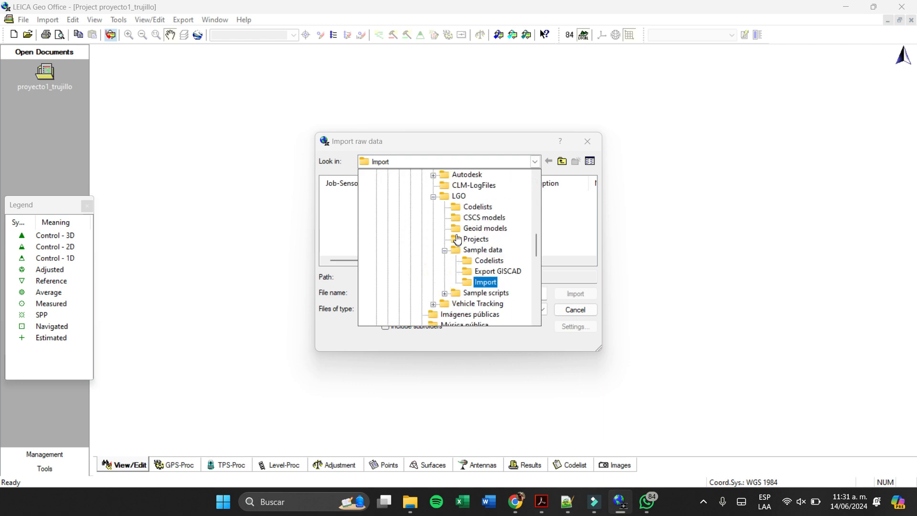
pyautogui.scroll(1, 442, 232)
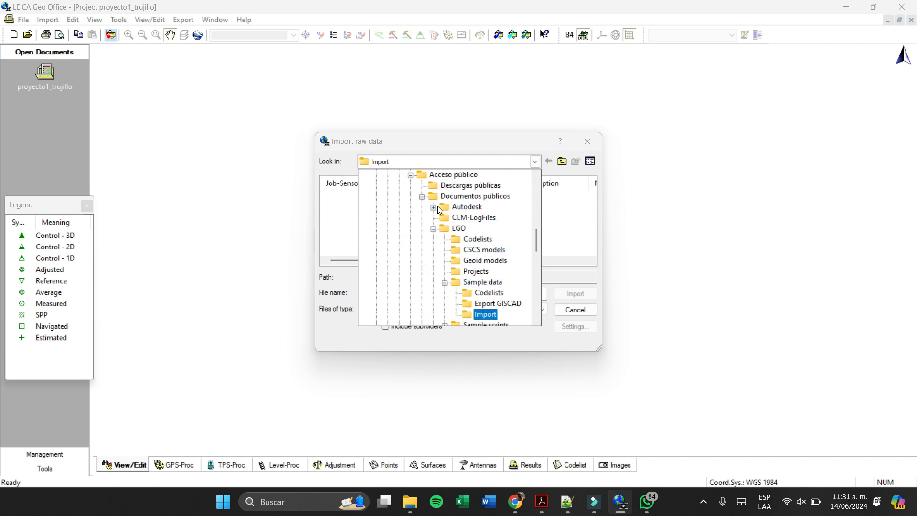
pyautogui.scroll(1, 438, 205)
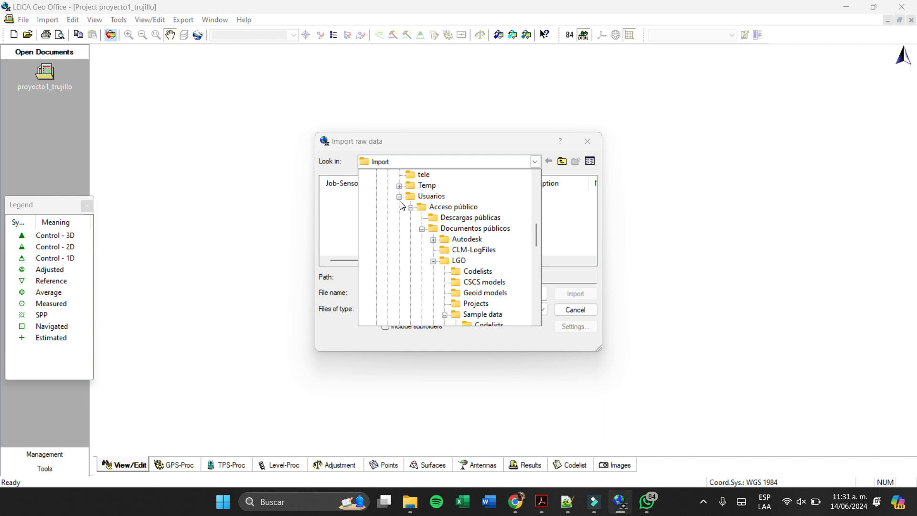
# - Collapse the Acceso público folder and expand the personal user folder down to Escritorio as the import location
pyautogui.click(411, 208)
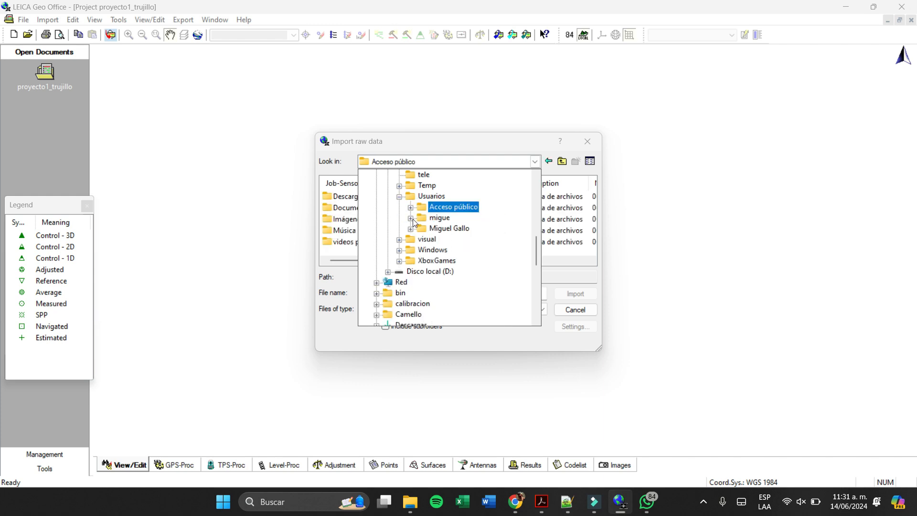
pyautogui.click(410, 218)
pyautogui.scroll(-4, 416, 225)
pyautogui.scroll(-2, 415, 225)
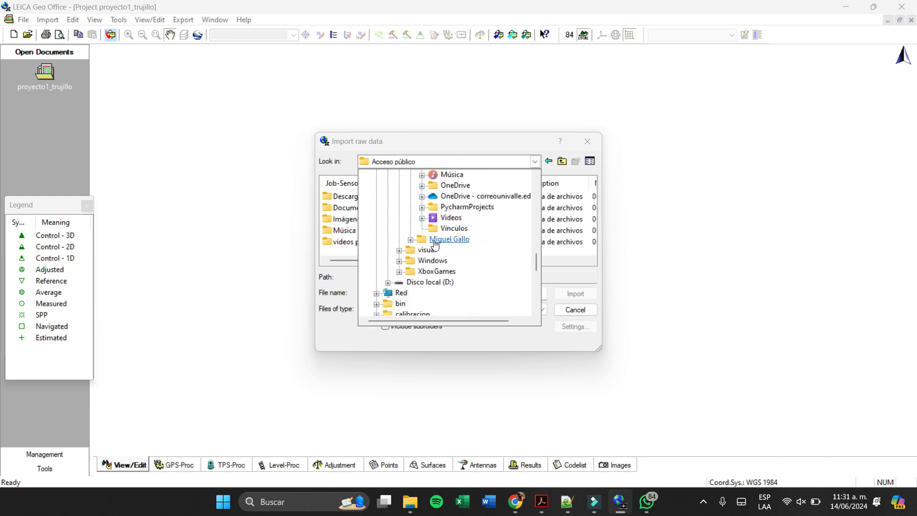
pyautogui.scroll(4, 437, 241)
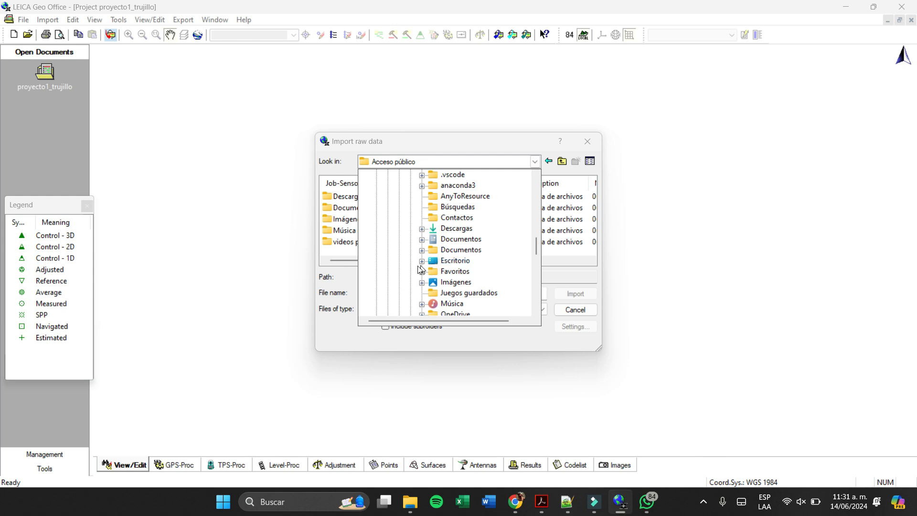
pyautogui.click(421, 261)
# - Expand the import location from Escritorio through Univalle and semestre 8 down to the GPS folder
pyautogui.scroll(-3, 442, 269)
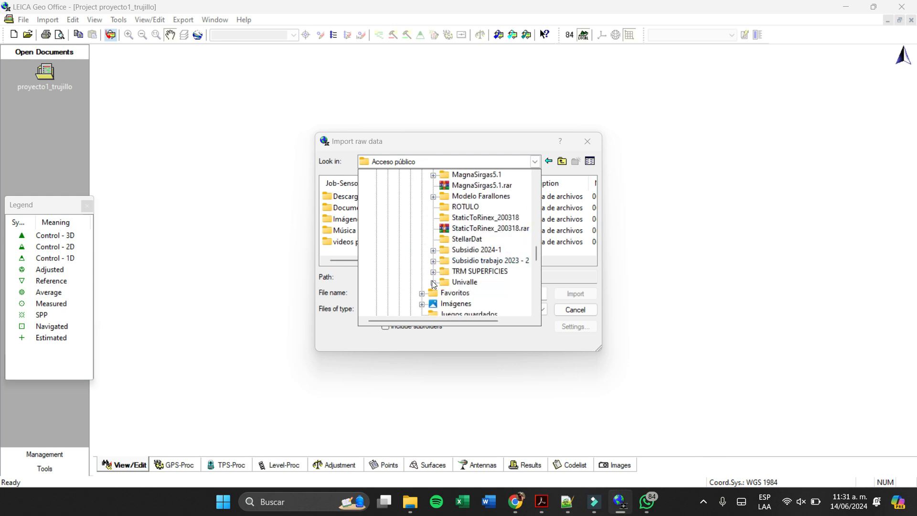
pyautogui.click(434, 282)
pyautogui.scroll(-2, 437, 274)
pyautogui.click(444, 229)
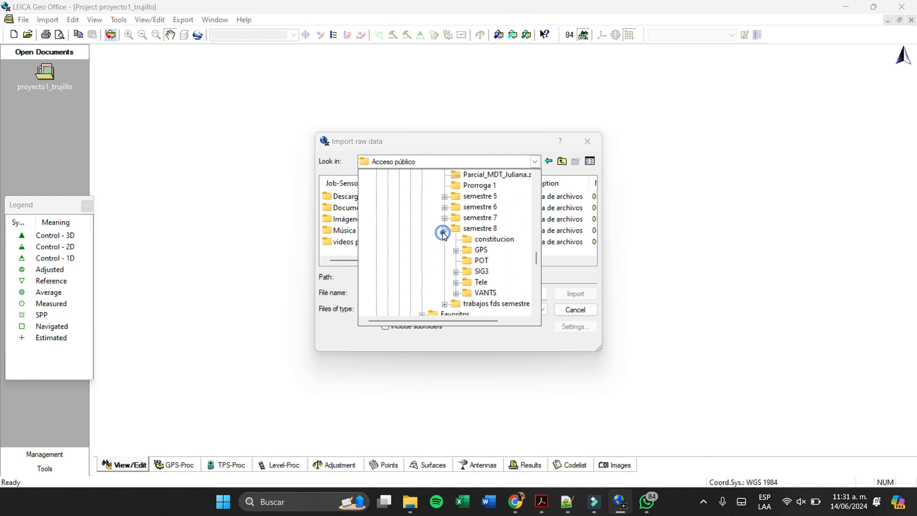
pyautogui.click(457, 250)
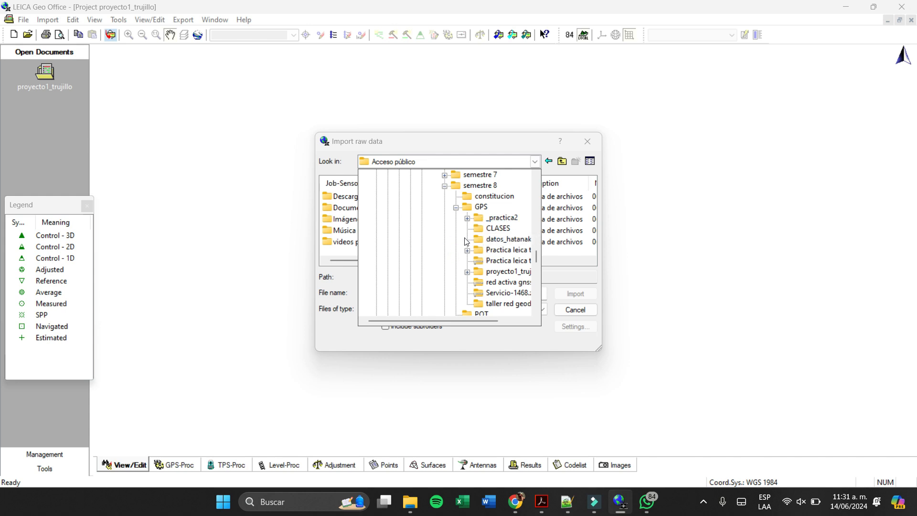
# - Look through the subfolders of Clase GPS inside _practica2 for the raw data
pyautogui.click(467, 220)
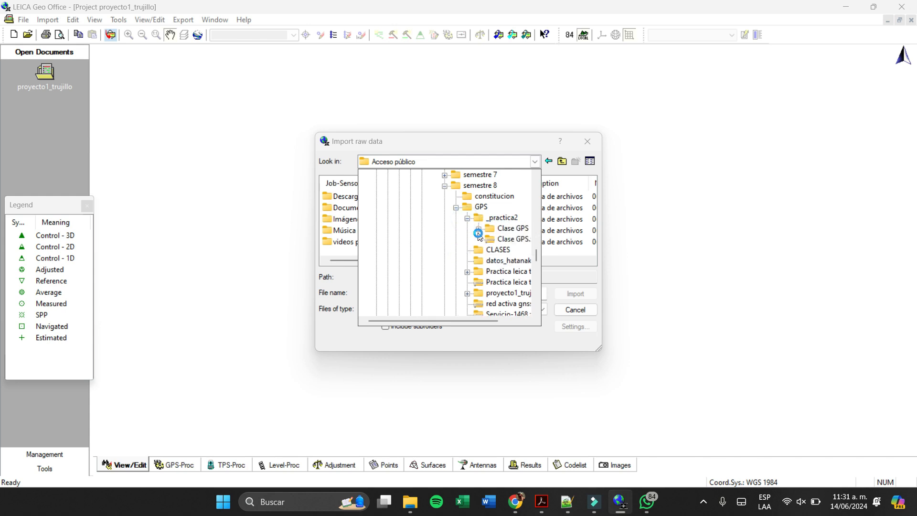
pyautogui.click(478, 229)
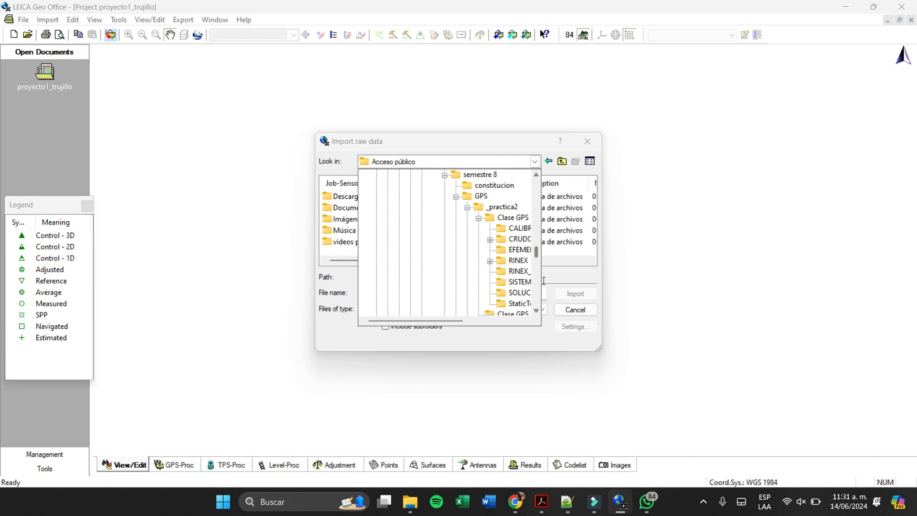
pyautogui.click(539, 321)
pyautogui.moveTo(444, 320); pyautogui.dragTo(524, 324)
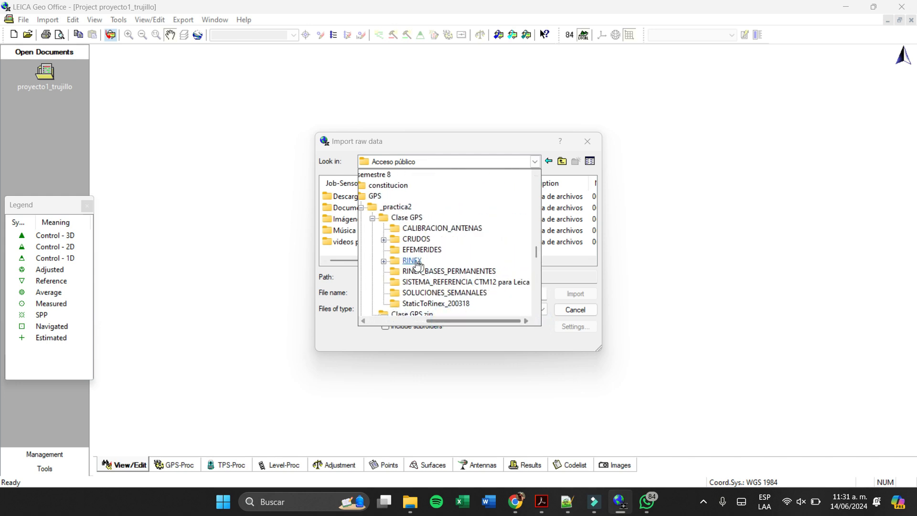
pyautogui.scroll(-2, 446, 287)
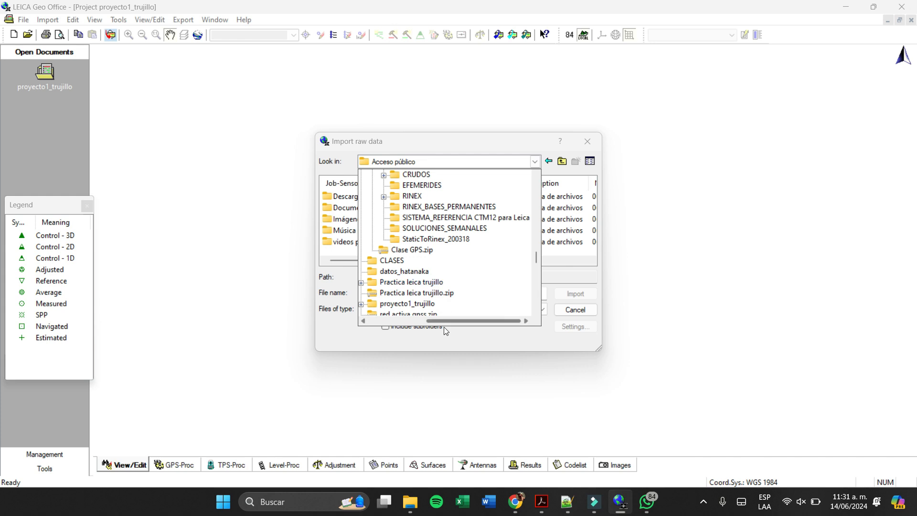
# - Choose the trujillo poligono folder under Practica leica trujillo, datos practica leica trujillo, as the import location
pyautogui.moveTo(443, 317); pyautogui.dragTo(420, 317)
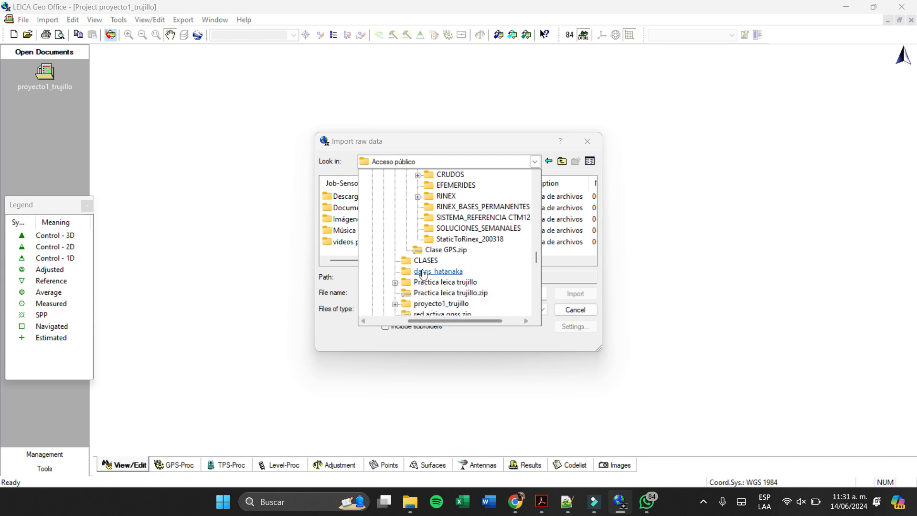
pyautogui.click(395, 283)
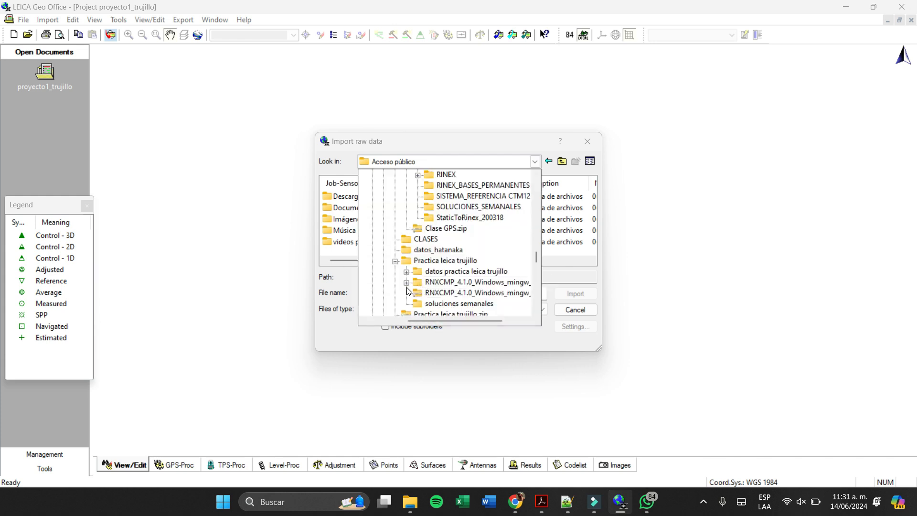
pyautogui.click(406, 272)
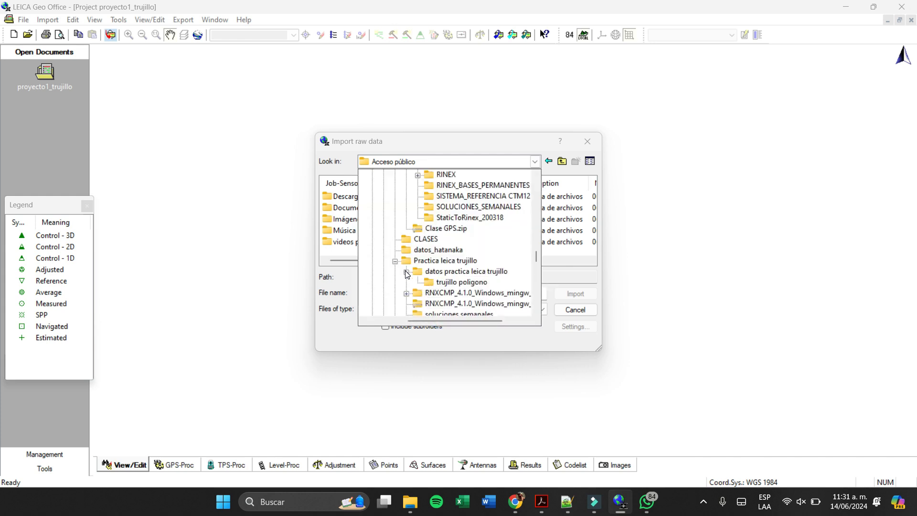
pyautogui.click(468, 283)
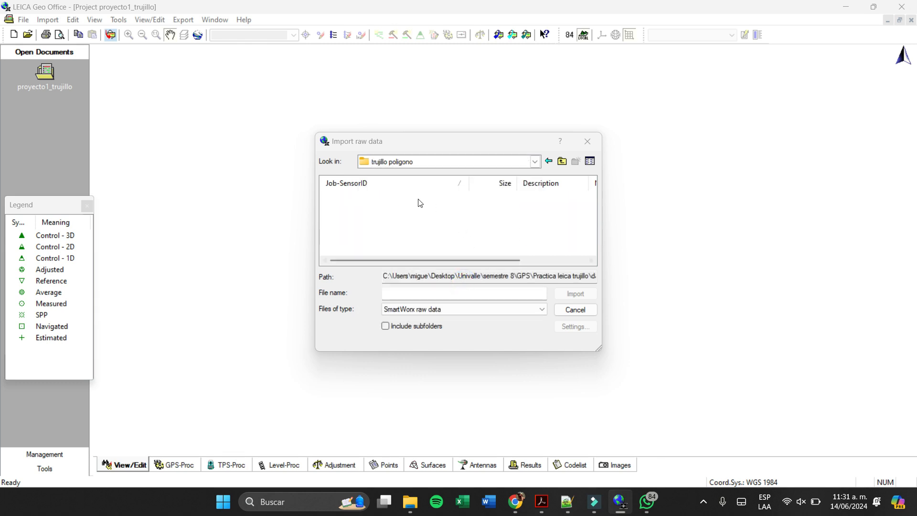
# - Set the file type to RINEX files and import all the files in the trujillo poligono folder
pyautogui.click(514, 309)
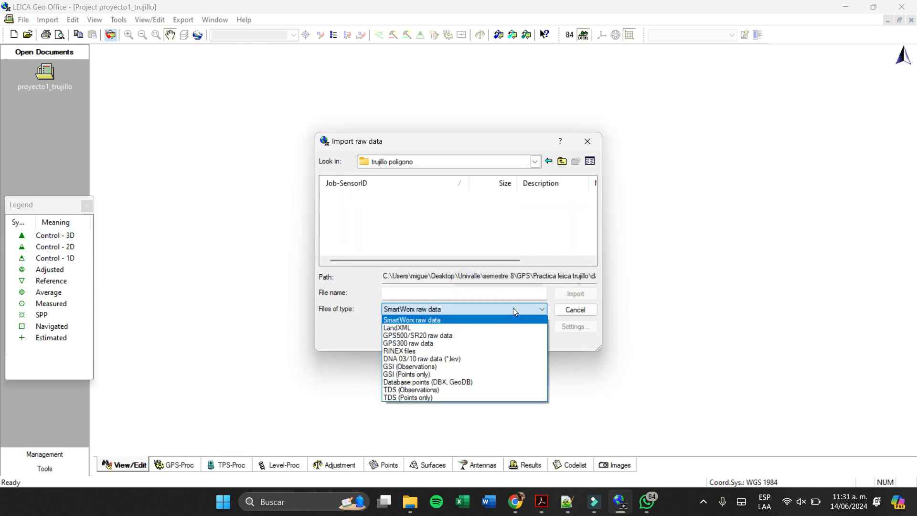
pyautogui.click(458, 355)
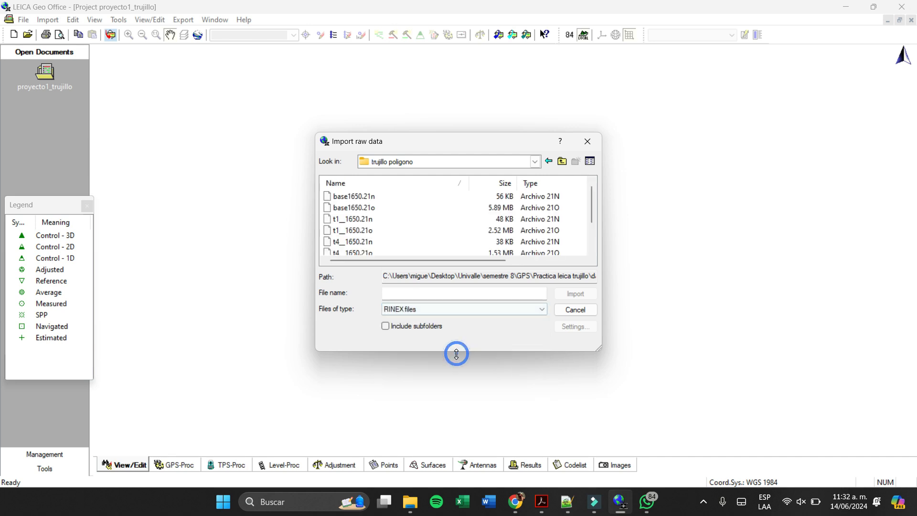
pyautogui.scroll(-1, 446, 225)
pyautogui.scroll(1, 452, 228)
pyautogui.scroll(-1, 452, 228)
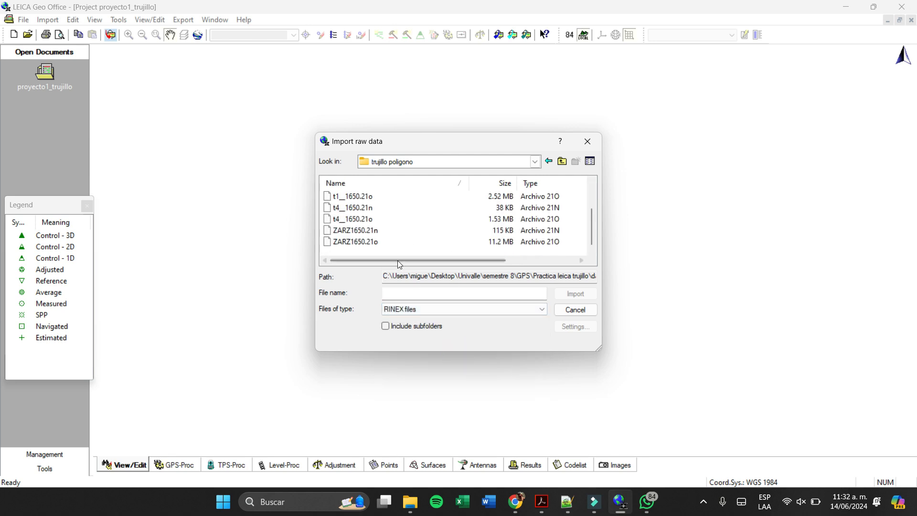
pyautogui.moveTo(399, 253); pyautogui.dragTo(360, 148)
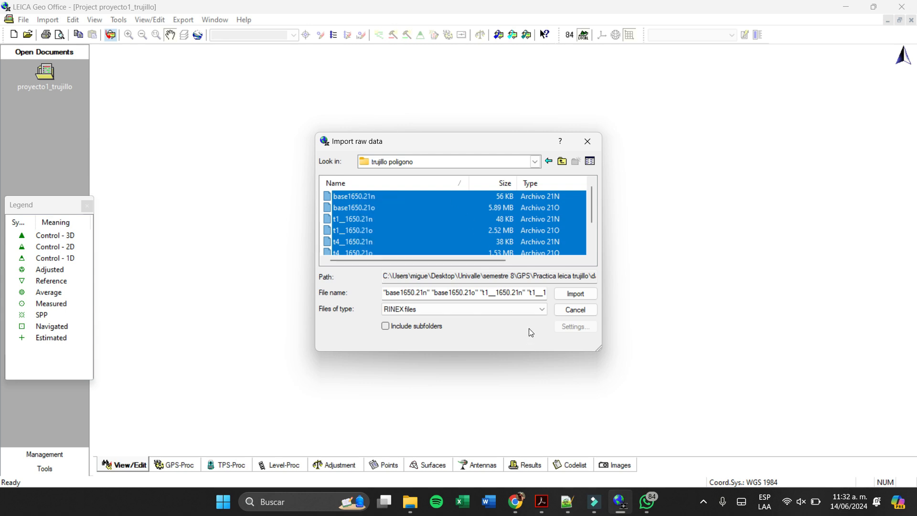
pyautogui.click(589, 294)
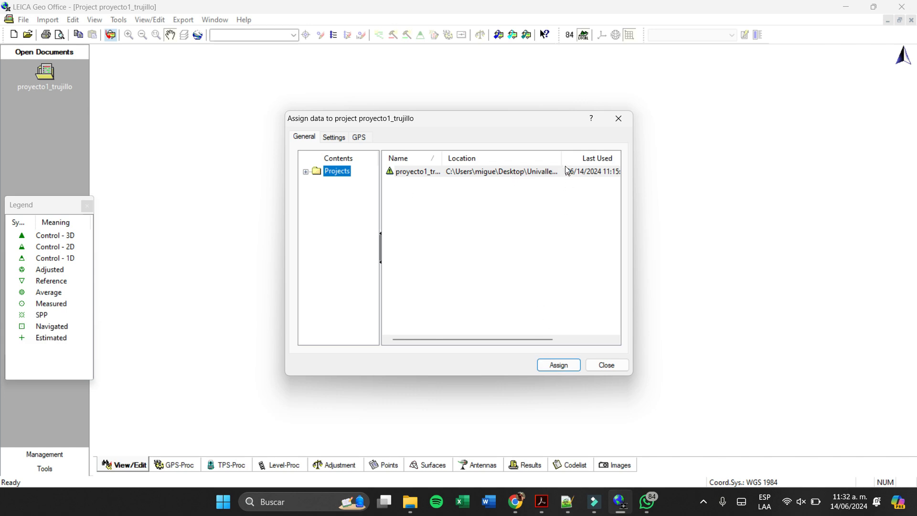
# - Check the project's full location, assign the imported data to proyecto1_trujillo, and close the assignment dialog
pyautogui.moveTo(561, 157); pyautogui.dragTo(628, 165)
pyautogui.moveTo(472, 341); pyautogui.dragTo(557, 344)
pyautogui.doubleClick(487, 155)
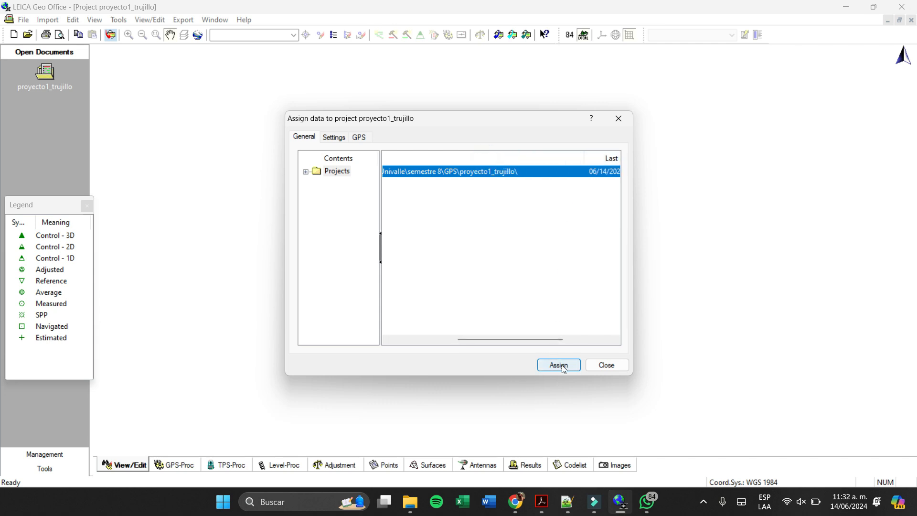
pyautogui.click(575, 366)
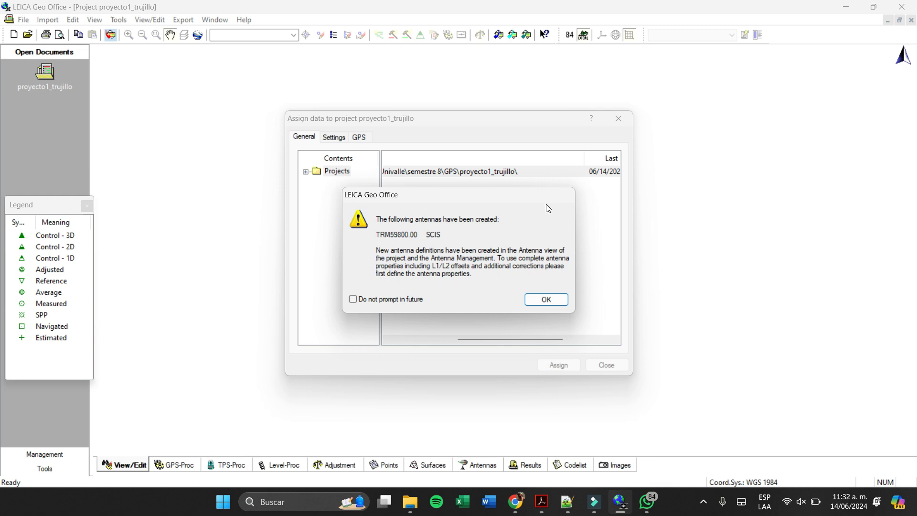
pyautogui.click(564, 299)
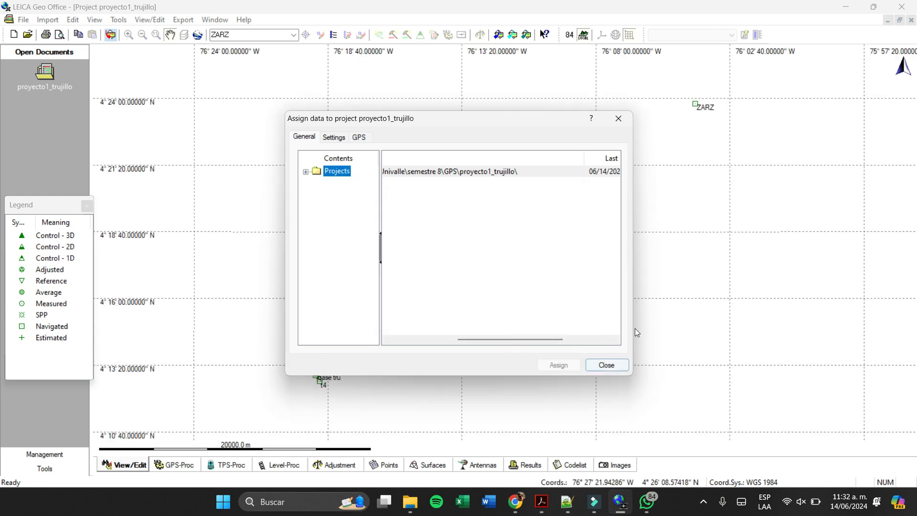
pyautogui.click(610, 366)
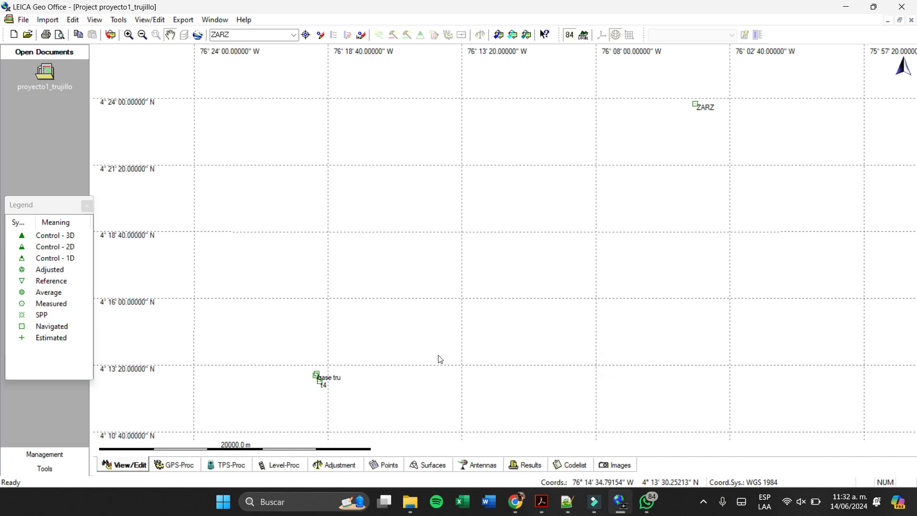
# - Examine the overall layout of the imported points, comparing ZARZ with the base tru group
pyautogui.scroll(-4, 447, 352)
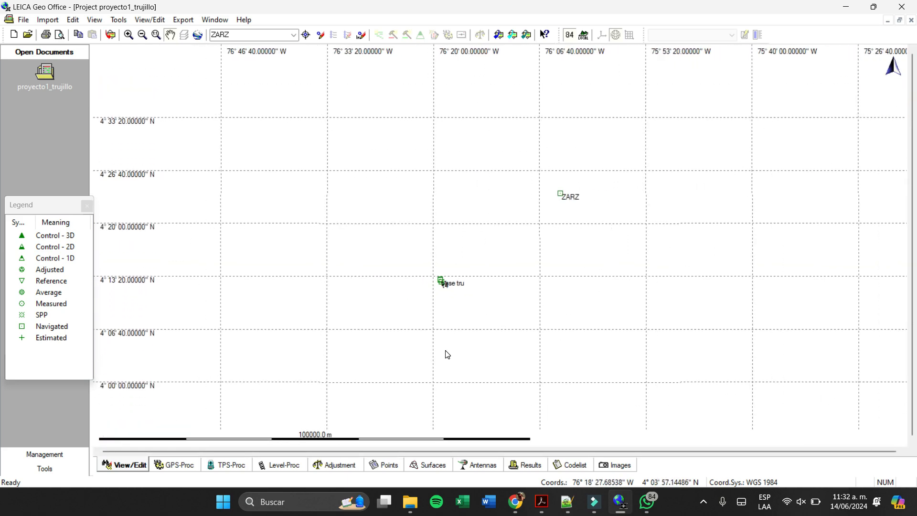
pyautogui.scroll(4, 470, 283)
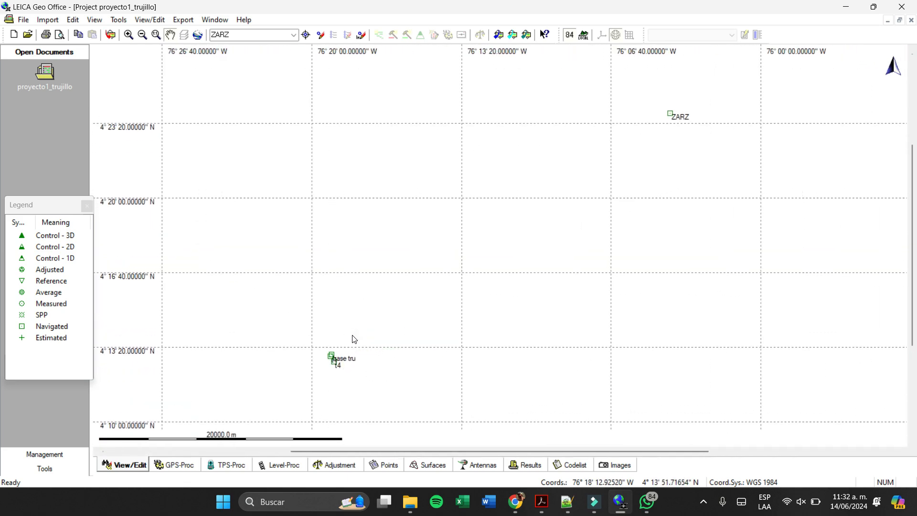
pyautogui.scroll(-3, 308, 381)
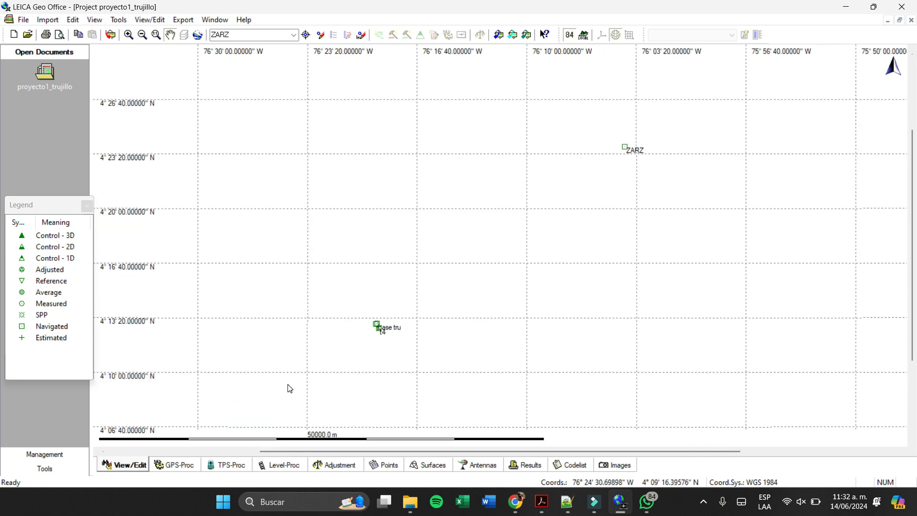
pyautogui.scroll(-2, 429, 414)
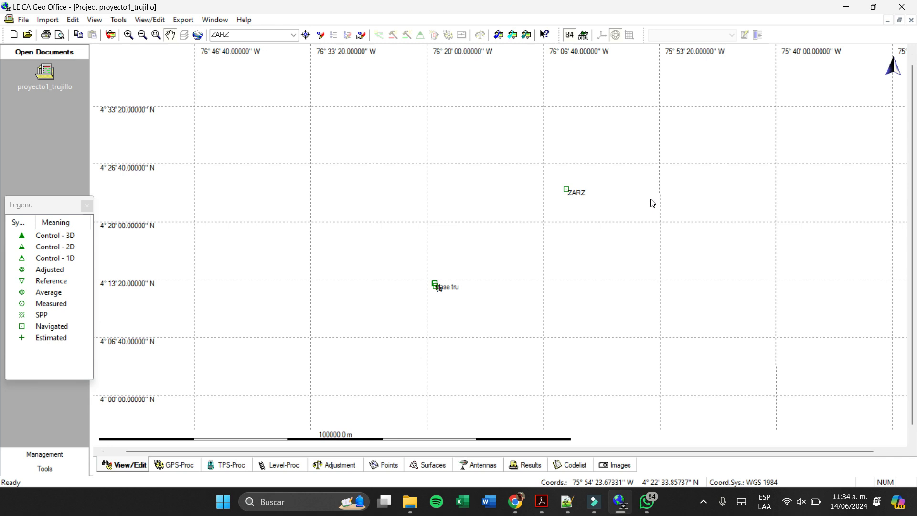
# - Inspect the cluster of points base tru, t1 and t4 up close in the graphical view
pyautogui.scroll(3, 463, 287)
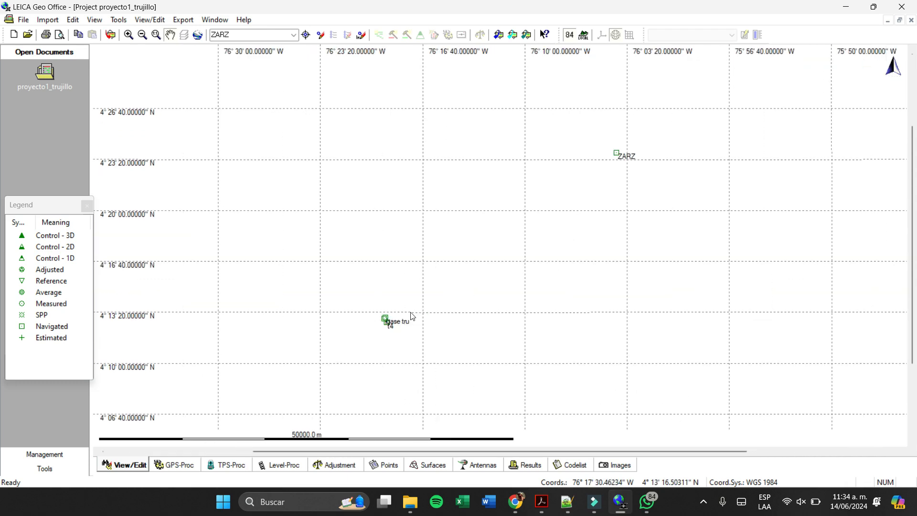
pyautogui.scroll(2, 337, 365)
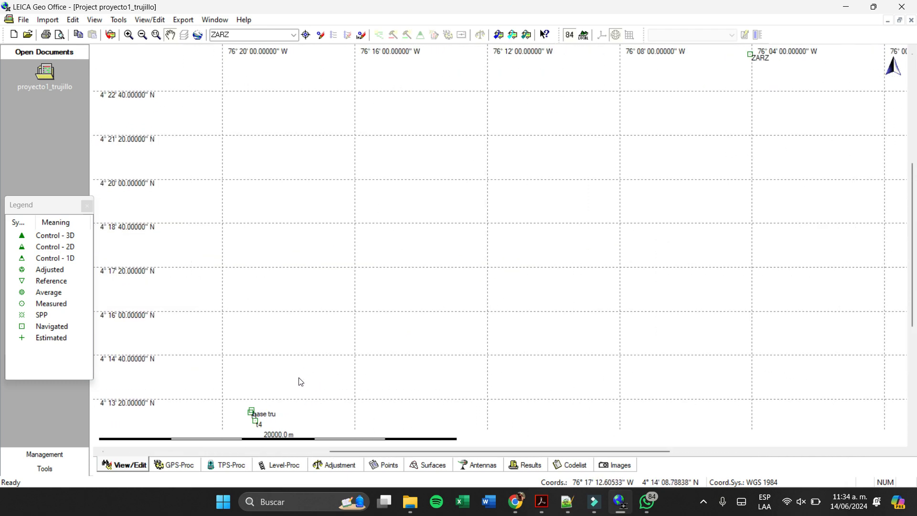
pyautogui.scroll(1, 260, 427)
pyautogui.scroll(-2, 281, 397)
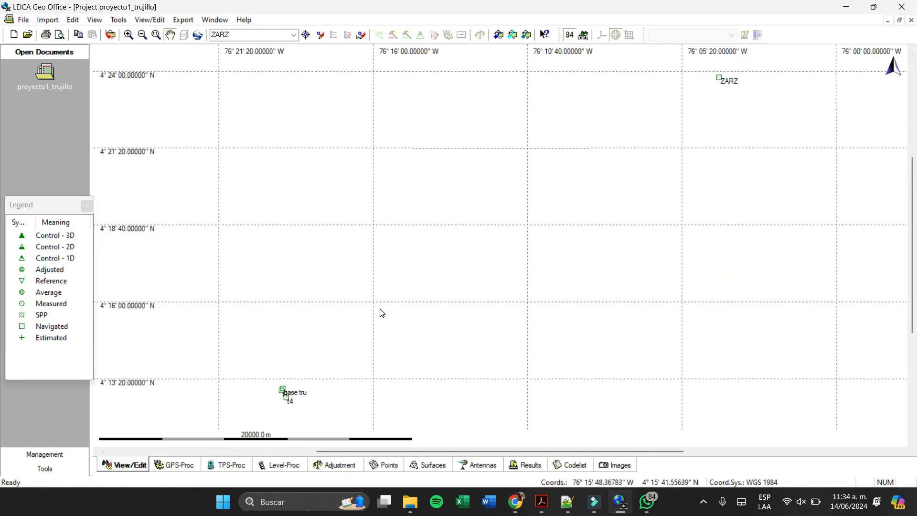
pyautogui.scroll(1, 302, 401)
pyautogui.scroll(1, 320, 389)
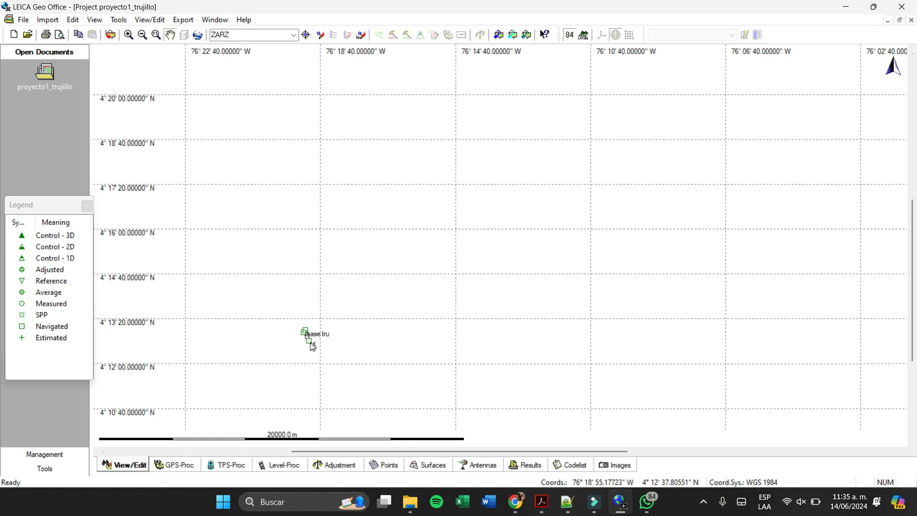
pyautogui.scroll(1, 261, 378)
pyautogui.scroll(3, 258, 378)
pyautogui.moveTo(260, 367); pyautogui.dragTo(563, 229)
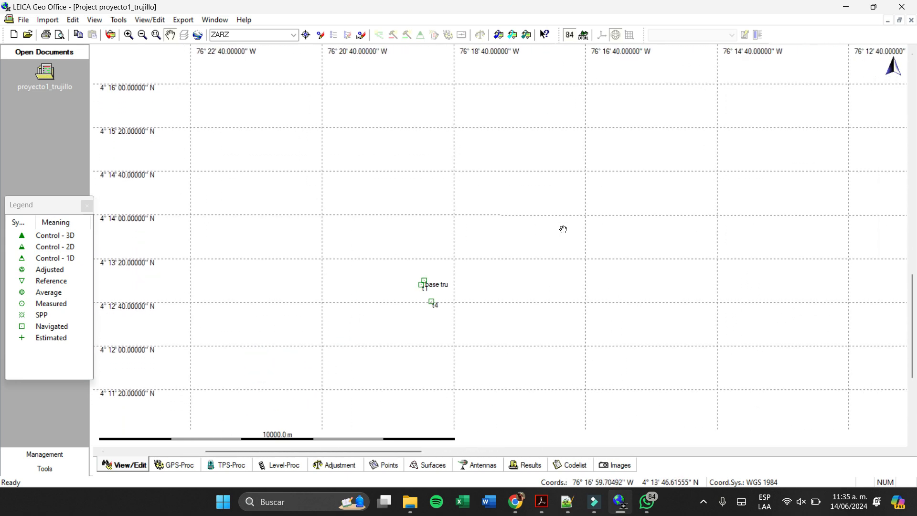
pyautogui.scroll(3, 427, 311)
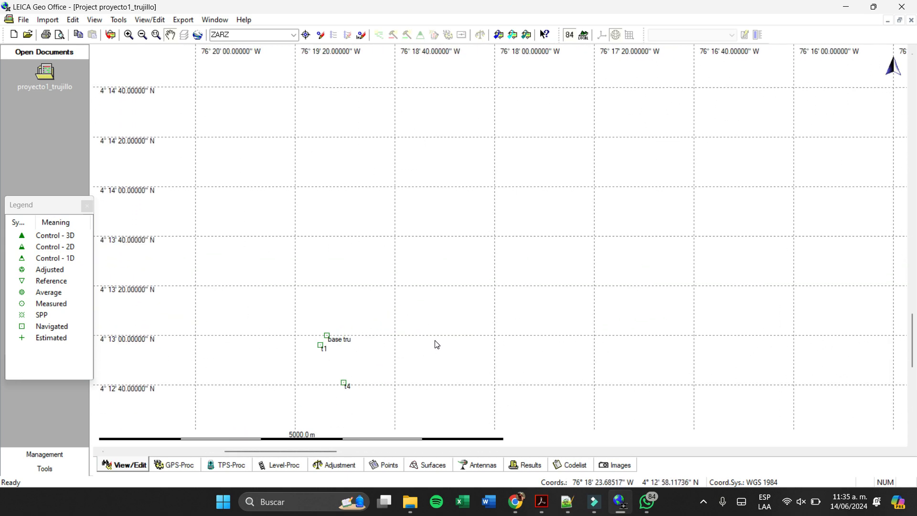
# - Examine where the ZARZ station lies relative to the polygon points, with both in view
pyautogui.scroll(-3, 523, 304)
pyautogui.scroll(-5, 680, 205)
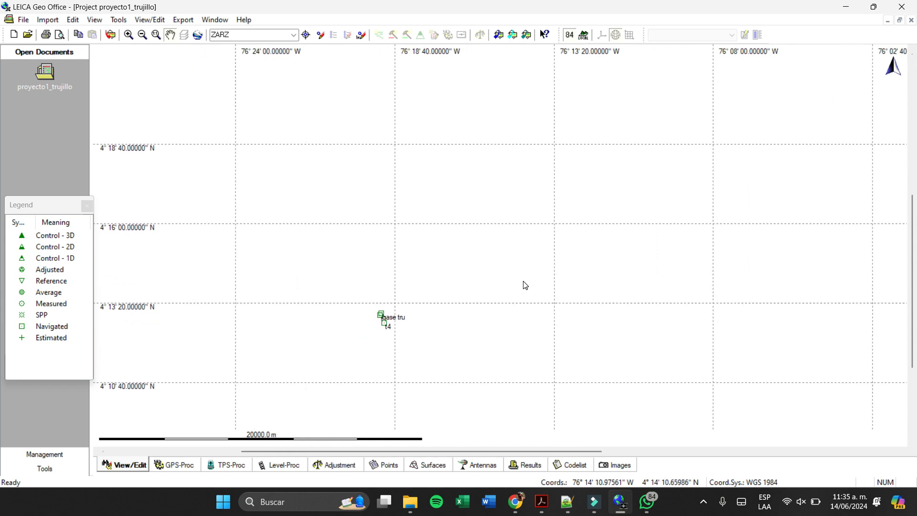
pyautogui.scroll(4, 657, 172)
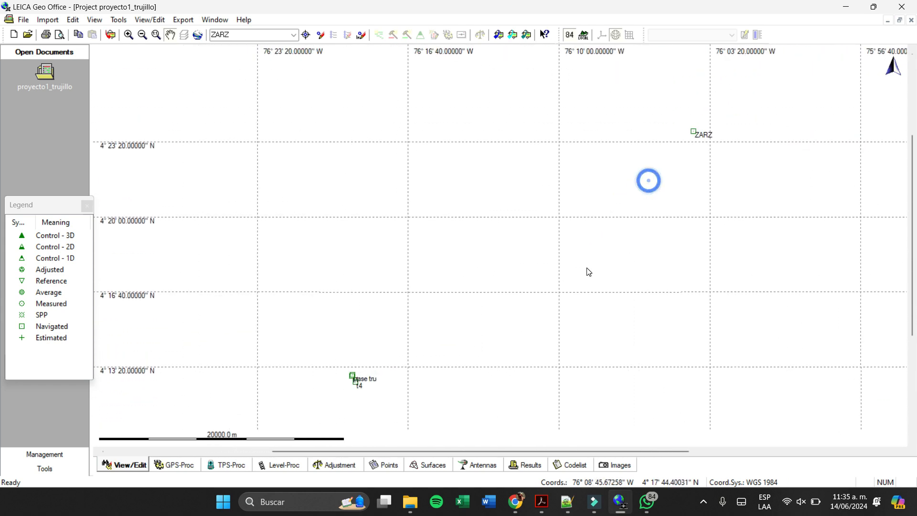
pyautogui.scroll(4, 585, 278)
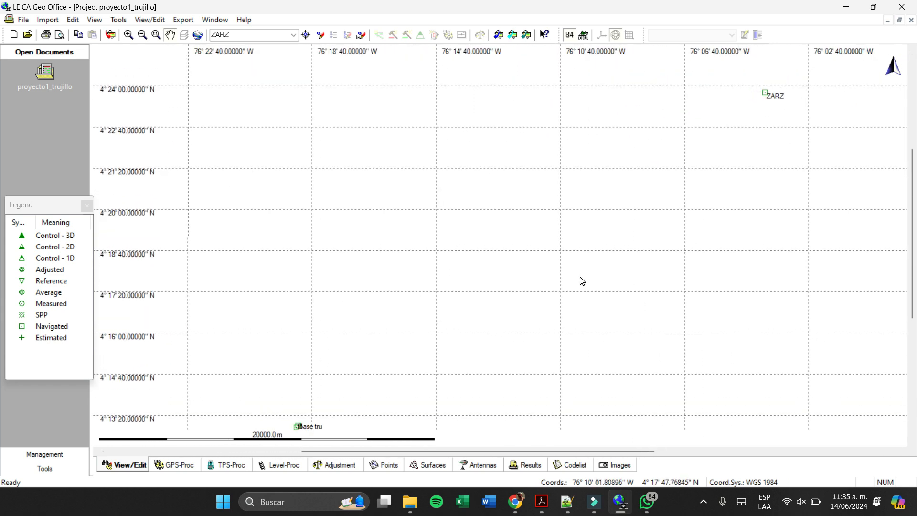
pyautogui.moveTo(581, 280); pyautogui.dragTo(567, 255)
pyautogui.scroll(-1, 533, 254)
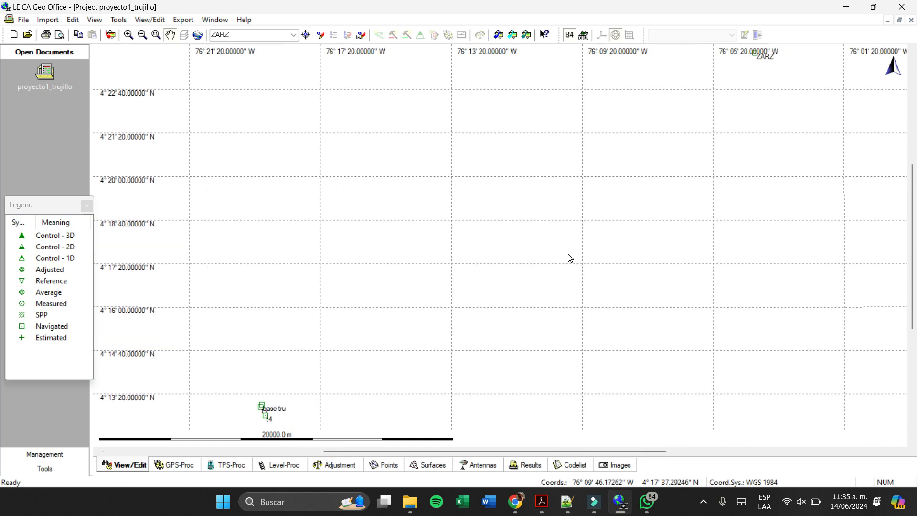
pyautogui.scroll(-1, 570, 258)
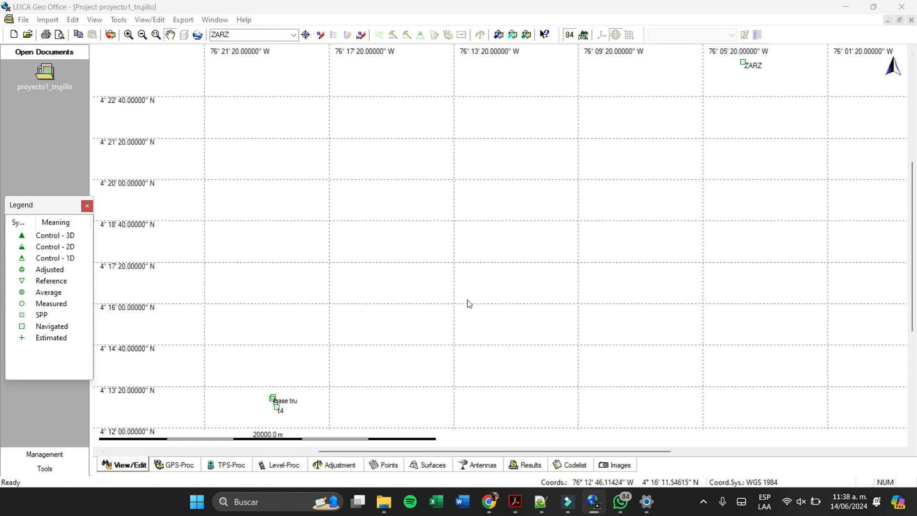
# - Examine how far ZARZ lies from the polygon points, and inspect base tru, t1 and t4 up close
pyautogui.scroll(-1, 444, 295)
pyautogui.scroll(1, 256, 422)
pyautogui.scroll(-3, 281, 379)
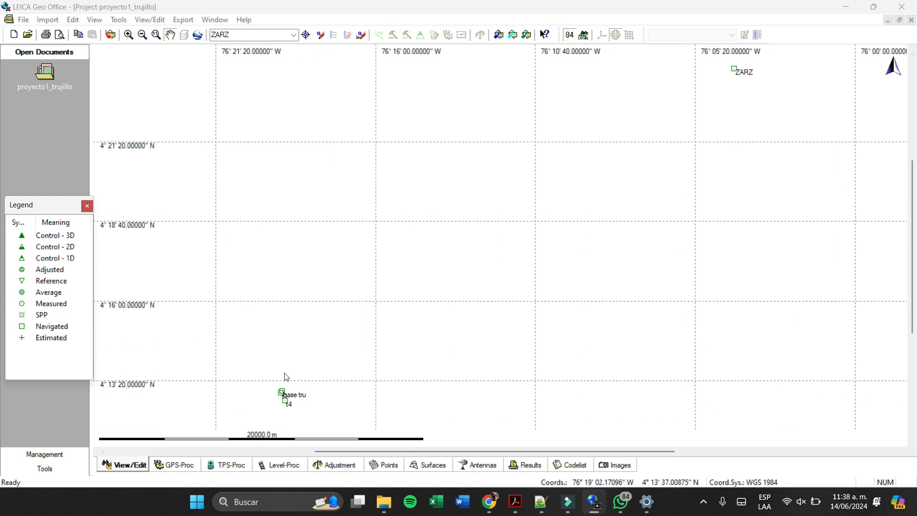
pyautogui.scroll(2, 353, 398)
pyautogui.scroll(-2, 272, 398)
pyautogui.scroll(3, 385, 408)
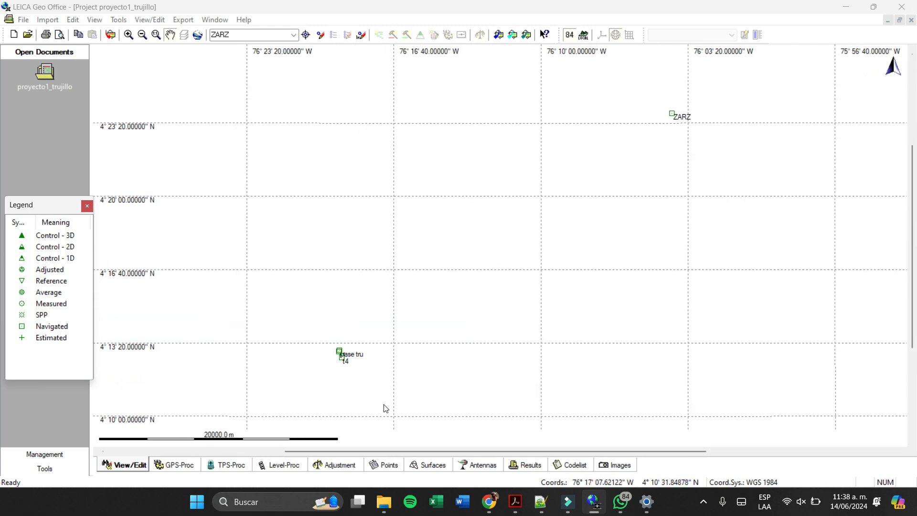
pyautogui.moveTo(347, 354); pyautogui.dragTo(467, 219)
pyautogui.scroll(6, 444, 216)
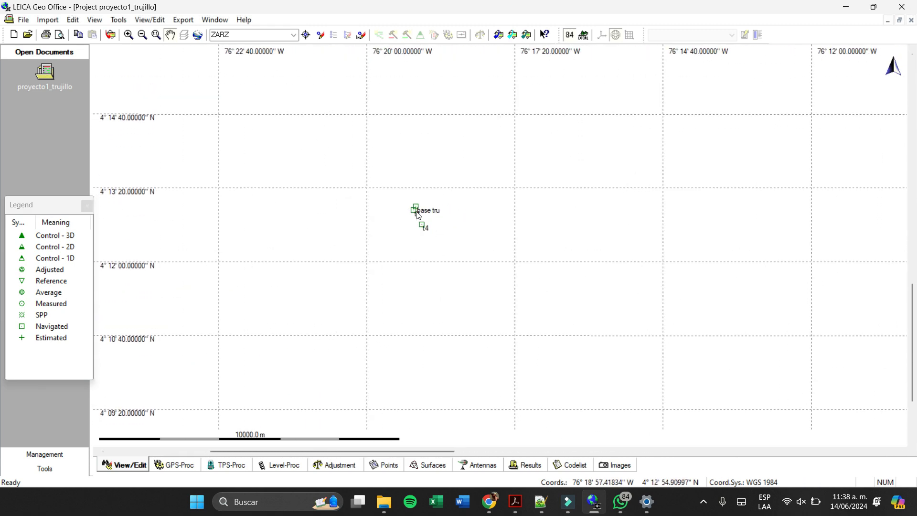
pyautogui.scroll(2, 333, 174)
pyautogui.moveTo(255, 146); pyautogui.dragTo(565, 308)
pyautogui.scroll(1, 567, 310)
pyautogui.scroll(1, 574, 320)
pyautogui.moveTo(604, 352); pyautogui.dragTo(541, 255)
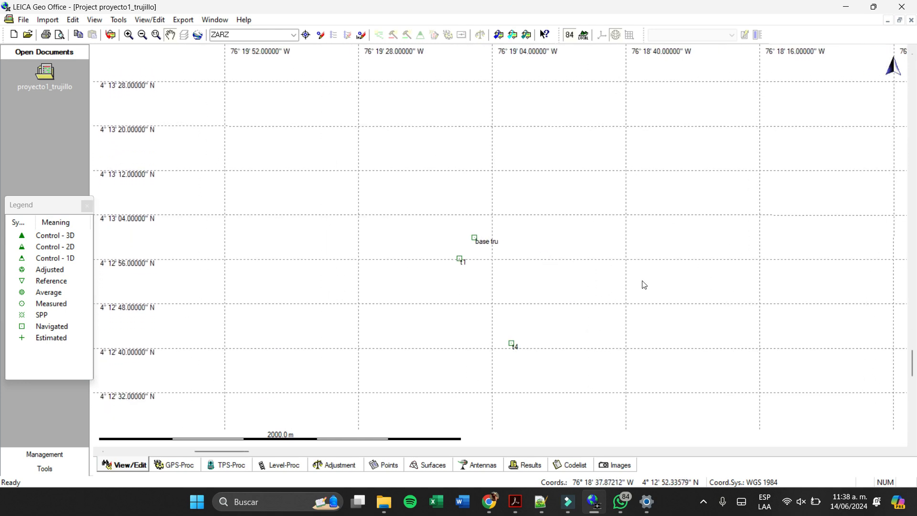
pyautogui.scroll(1, 521, 248)
pyautogui.scroll(1, 521, 248)
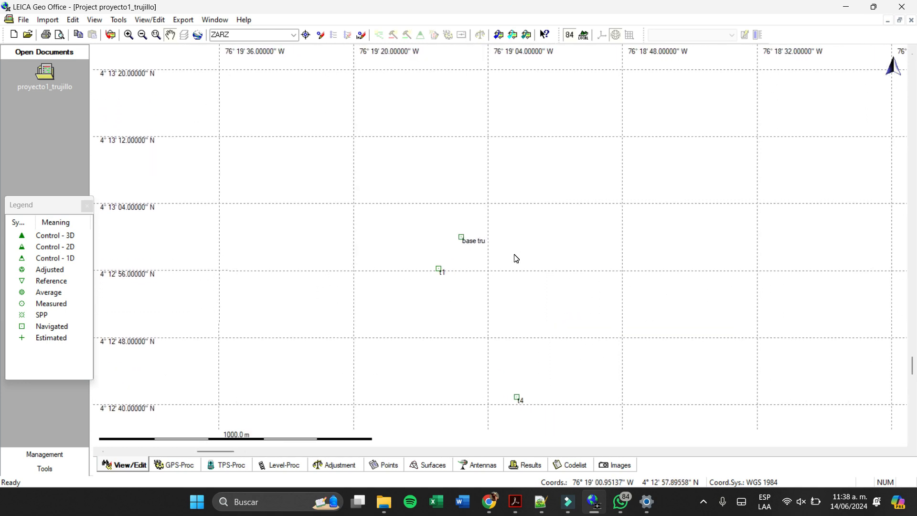
pyautogui.scroll(1, 516, 258)
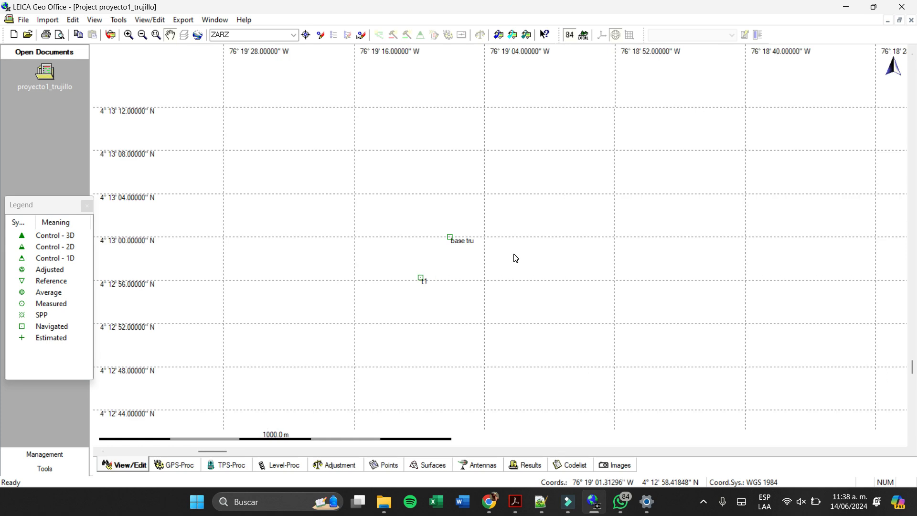
# - Rename the point base tru to TRU1 in its point properties and apply the change
pyautogui.moveTo(515, 250); pyautogui.dragTo(516, 172)
pyautogui.click(449, 161)
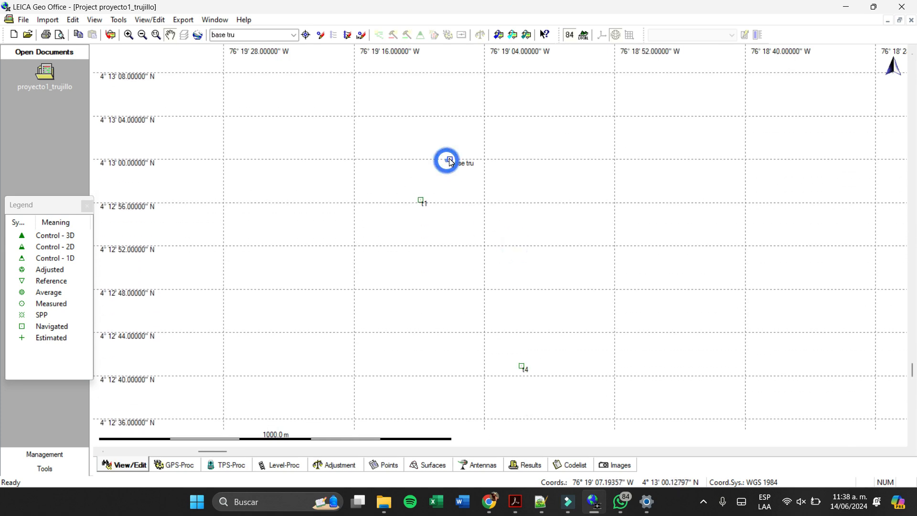
pyautogui.rightClick(450, 160)
pyautogui.click(511, 428)
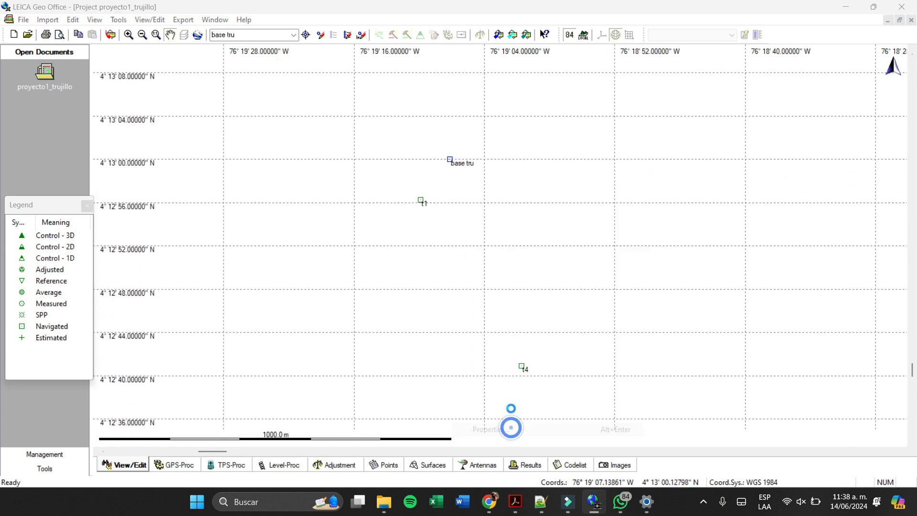
pyautogui.moveTo(491, 125); pyautogui.dragTo(653, 97)
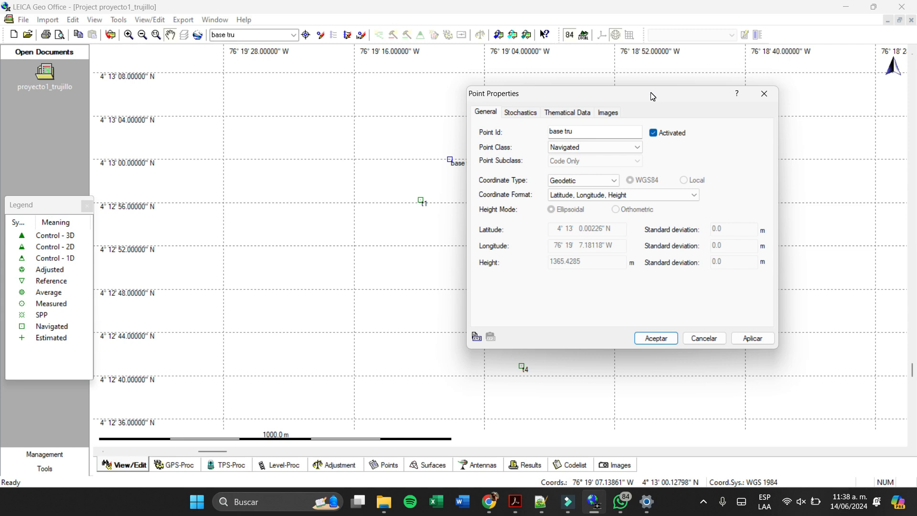
pyautogui.click(603, 132)
pyautogui.doubleClick(619, 129)
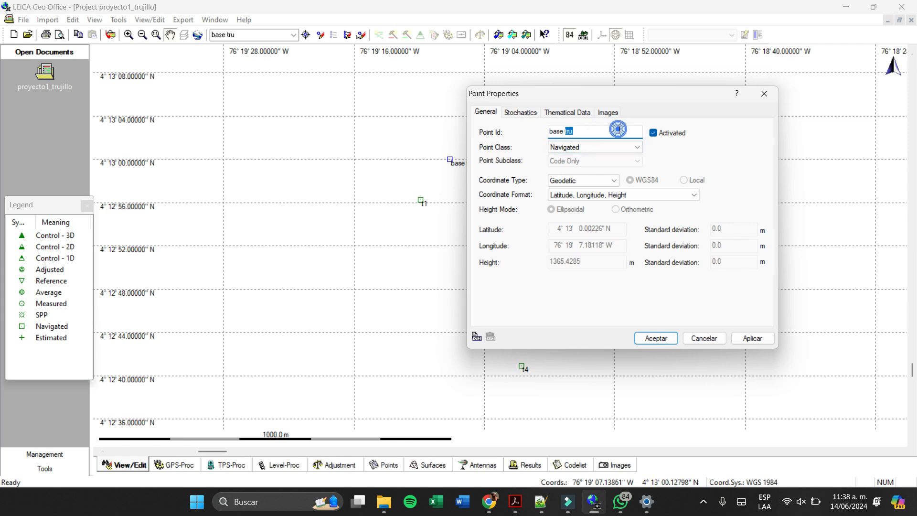
pyautogui.doubleClick(619, 129)
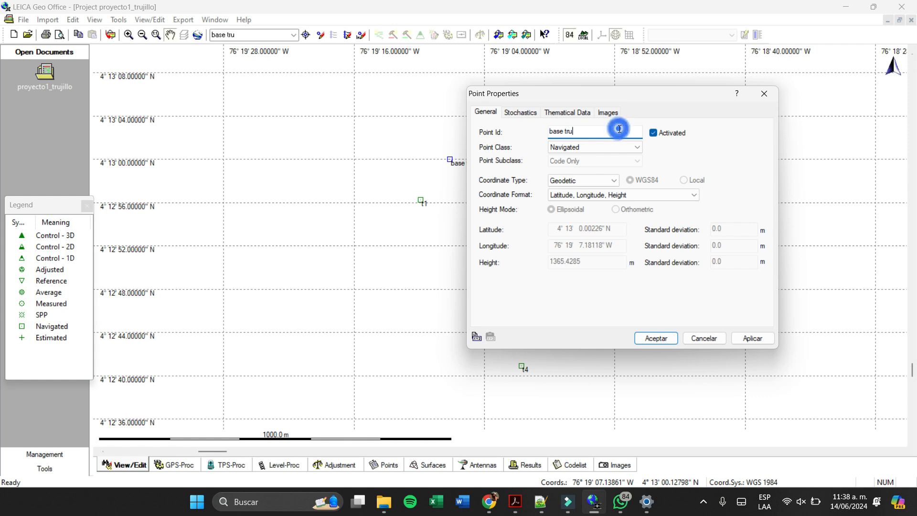
pyautogui.tripleClick(618, 131)
pyautogui.write('tru')
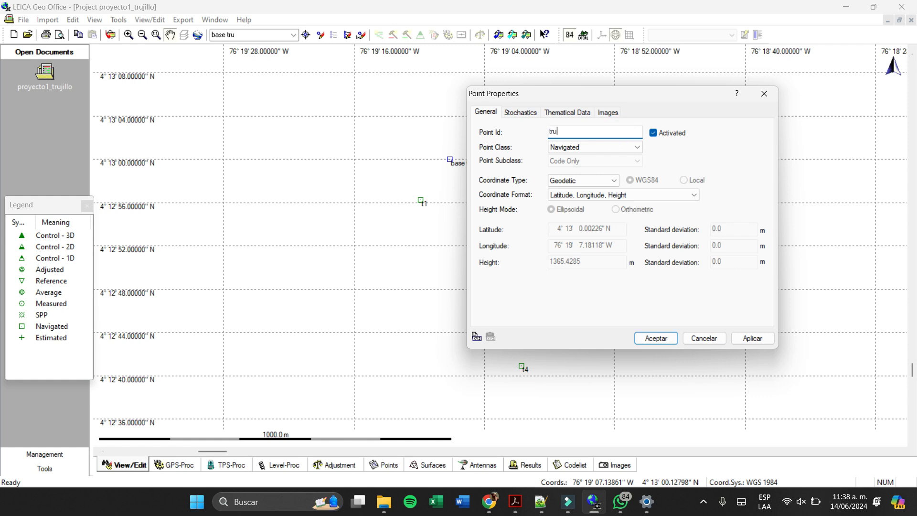
pyautogui.press('BackSpace')
pyautogui.press('BackSpace')
pyautogui.press('BackSpace')
pyautogui.write('JTRU')
pyautogui.press('BackSpace')
pyautogui.press('BackSpace')
pyautogui.press('BackSpace')
pyautogui.press('BackSpace')
pyautogui.write('TRU1')
pyautogui.press('Return')
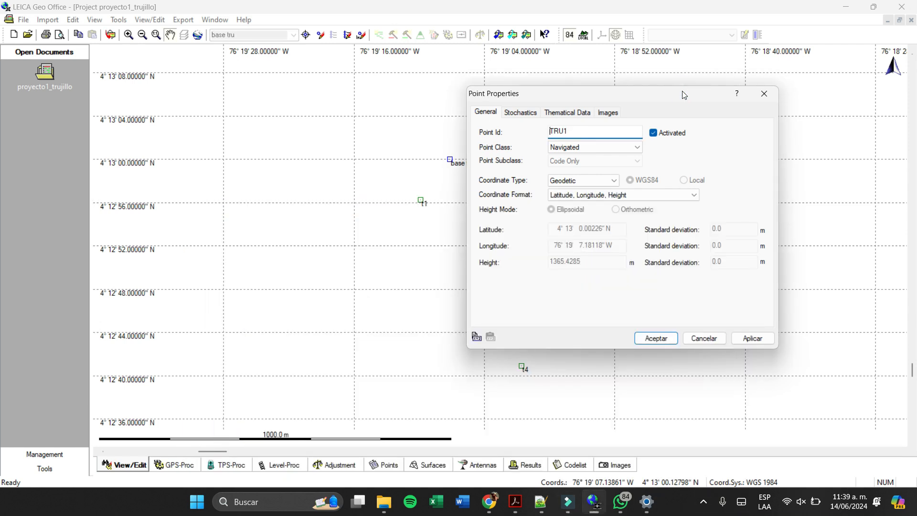
pyautogui.click(748, 338)
pyautogui.click(675, 340)
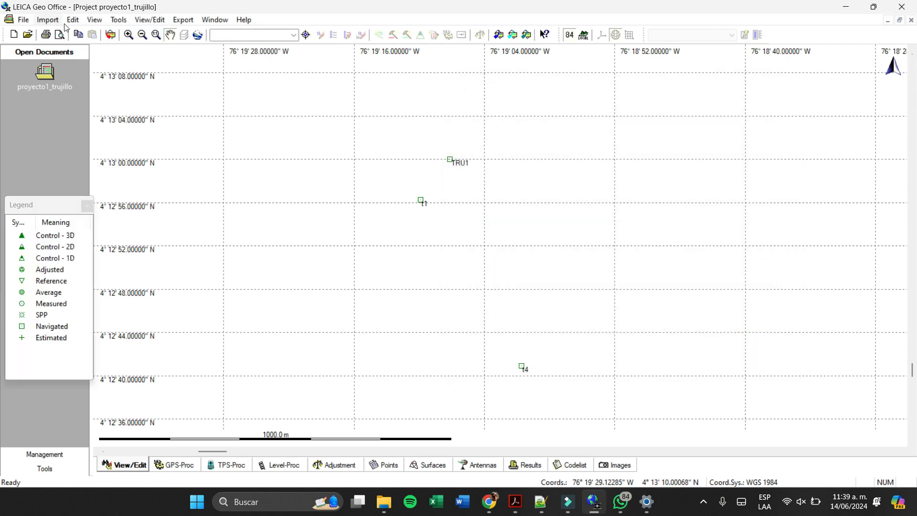
# - Start a precise ephemeris import and browse to the Univalle folder on the desktop
pyautogui.click(111, 35)
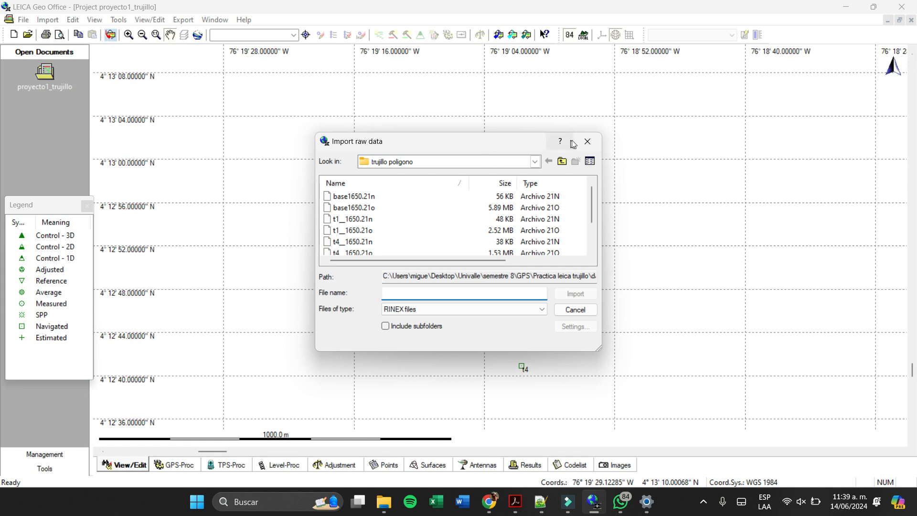
pyautogui.click(588, 141)
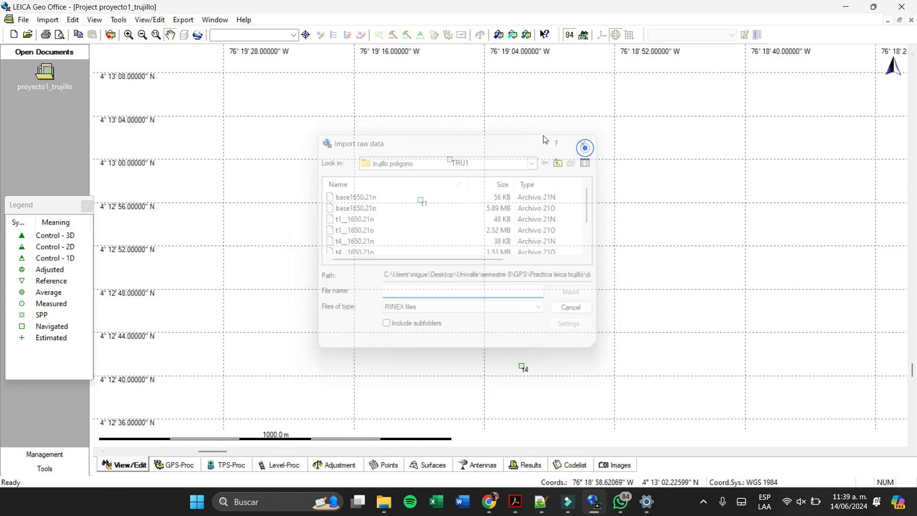
pyautogui.click(42, 19)
pyautogui.click(79, 45)
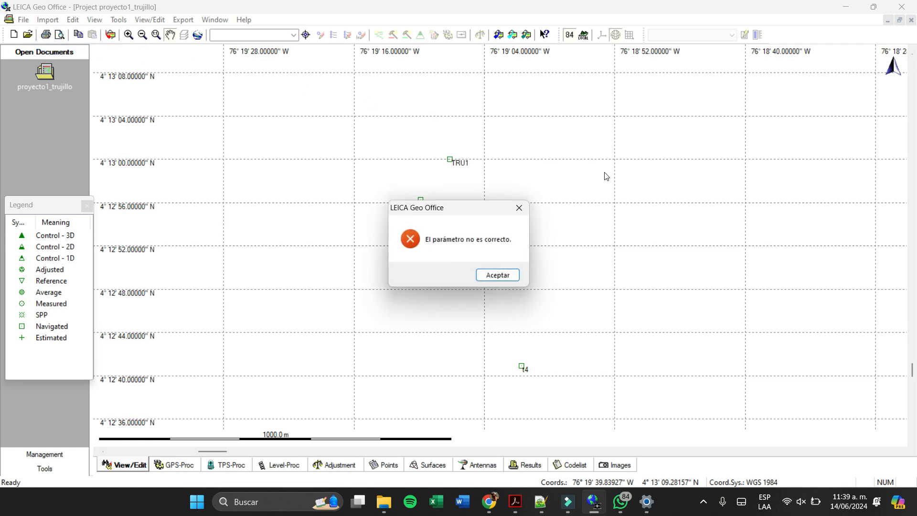
pyautogui.click(513, 275)
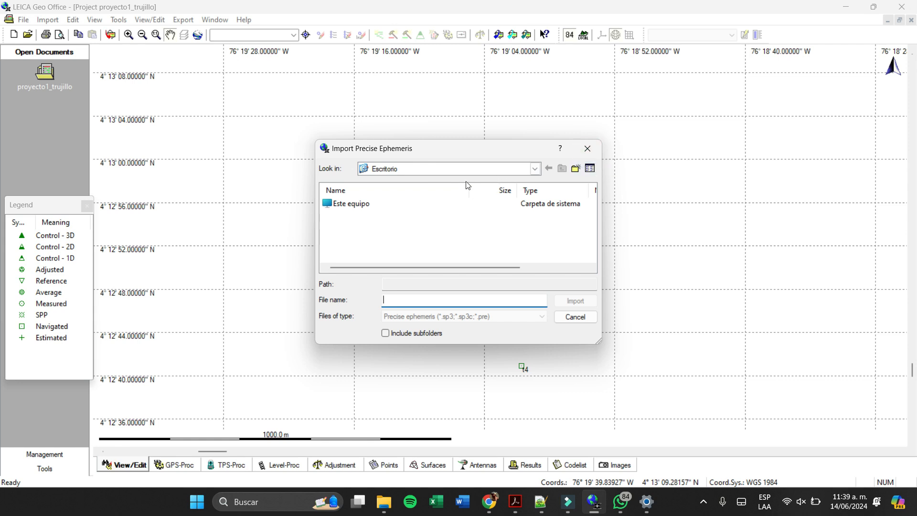
pyautogui.click(460, 170)
pyautogui.click(582, 226)
pyautogui.doubleClick(469, 206)
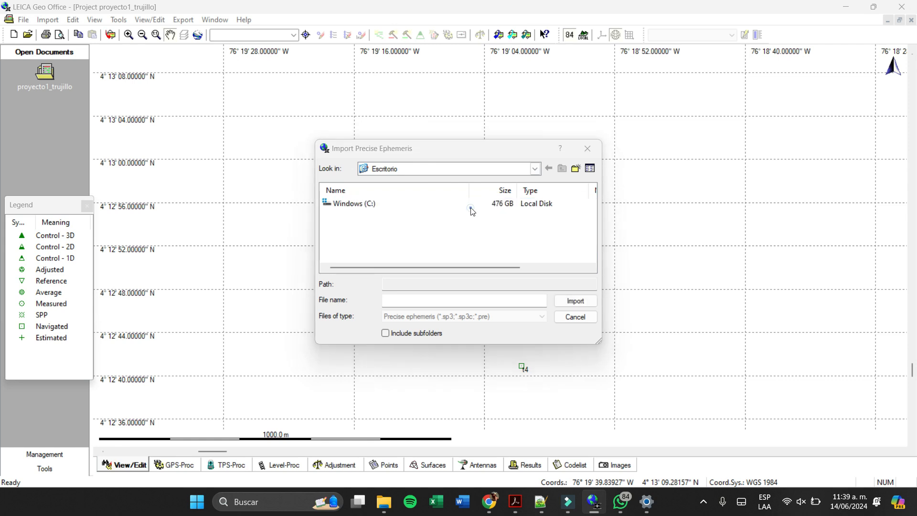
pyautogui.click(512, 210)
pyautogui.click(535, 168)
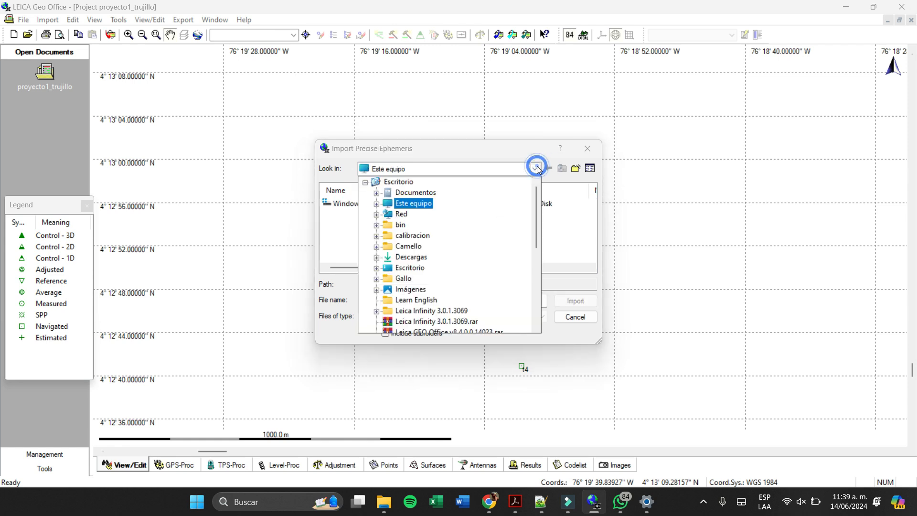
pyautogui.scroll(-1, 440, 253)
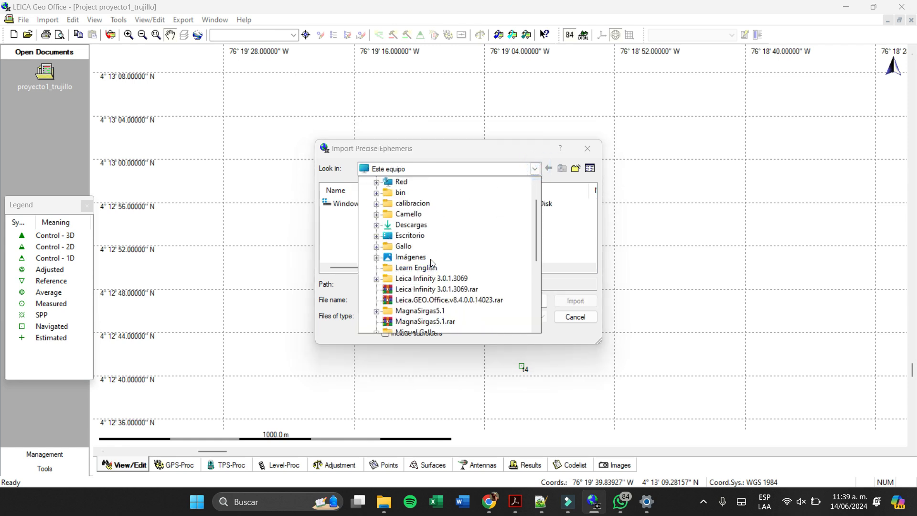
pyautogui.scroll(-3, 432, 272)
pyautogui.scroll(-2, 417, 296)
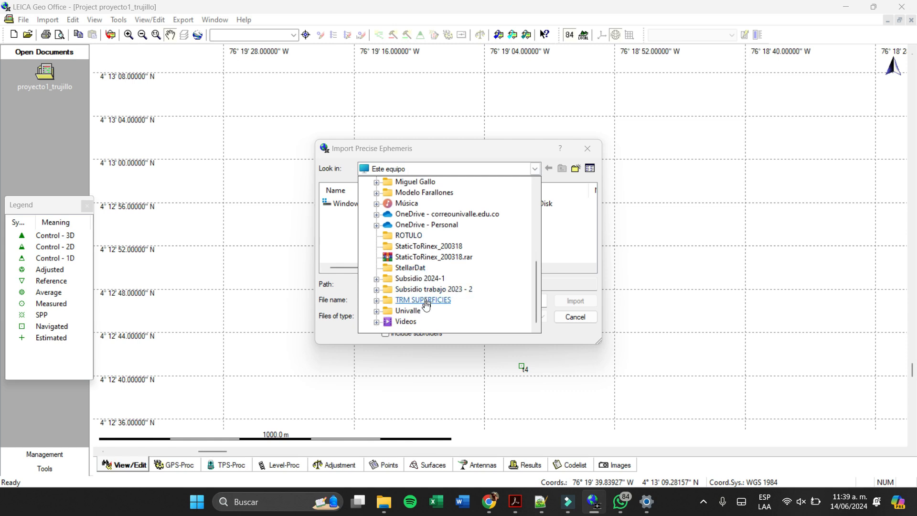
pyautogui.click(411, 310)
# - Import the precise ephemeris file igs21706.sp3 from semestre 8\GPS\Practica leica trujillo\datos practica leica trujillo
pyautogui.scroll(-2, 414, 257)
pyautogui.doubleClick(410, 235)
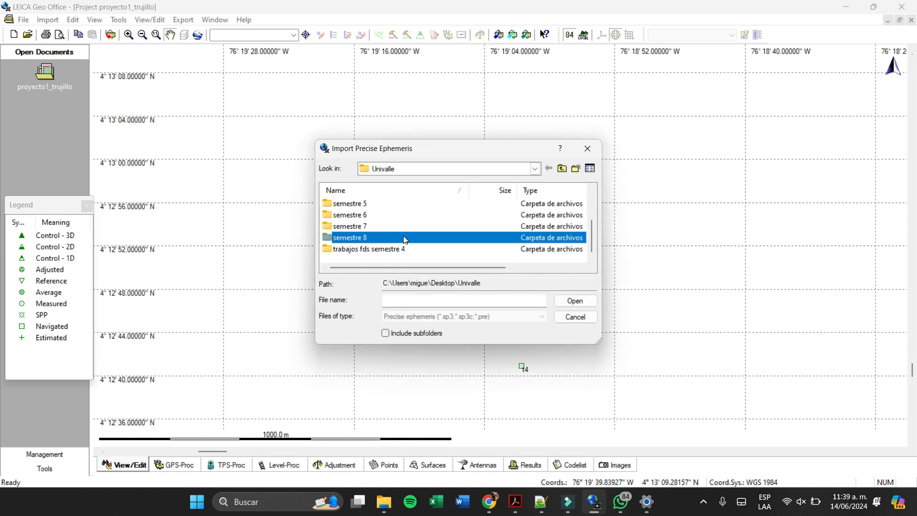
pyautogui.doubleClick(390, 216)
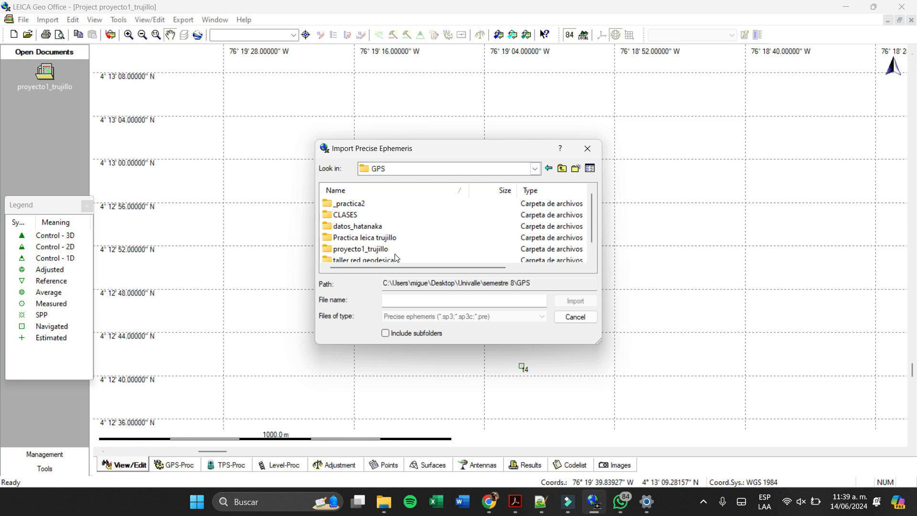
pyautogui.doubleClick(392, 238)
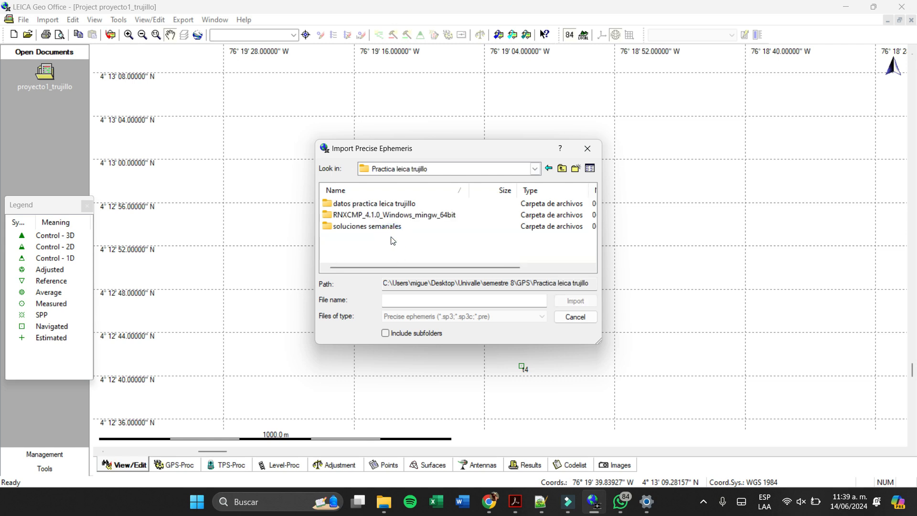
pyautogui.doubleClick(426, 204)
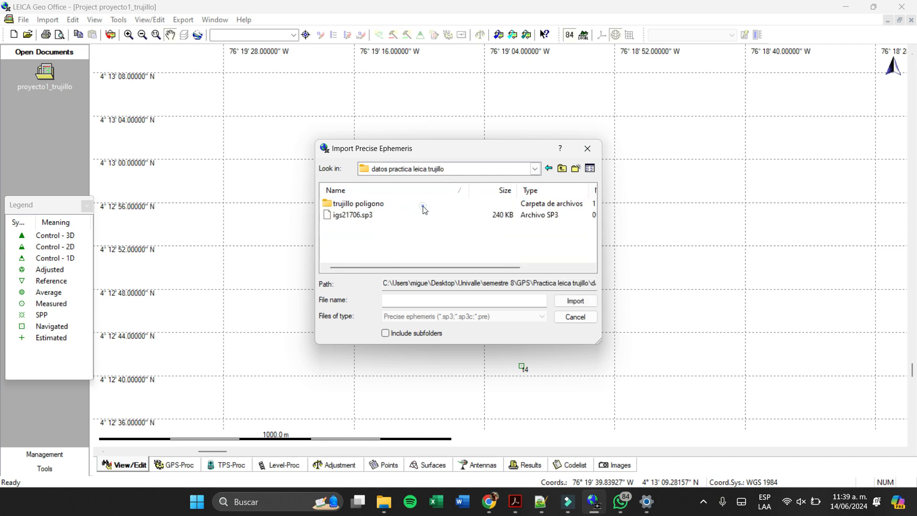
pyautogui.doubleClick(410, 215)
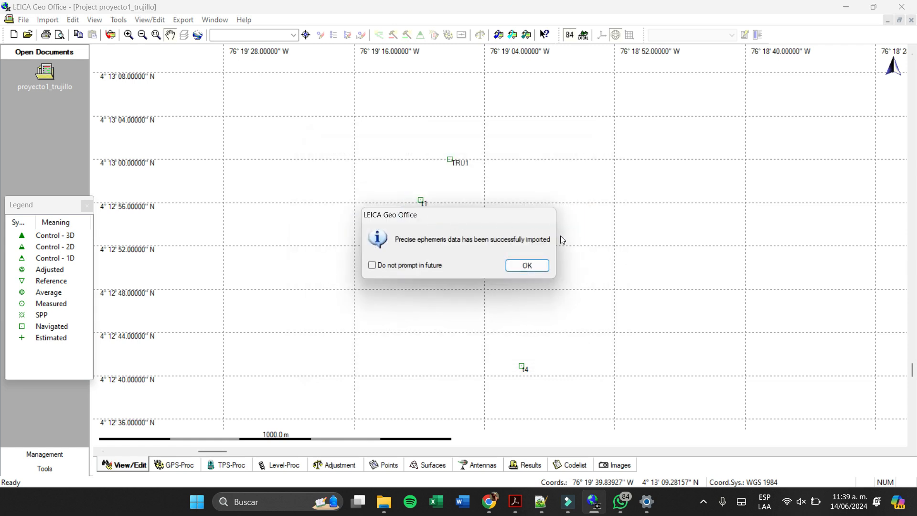
pyautogui.click(537, 265)
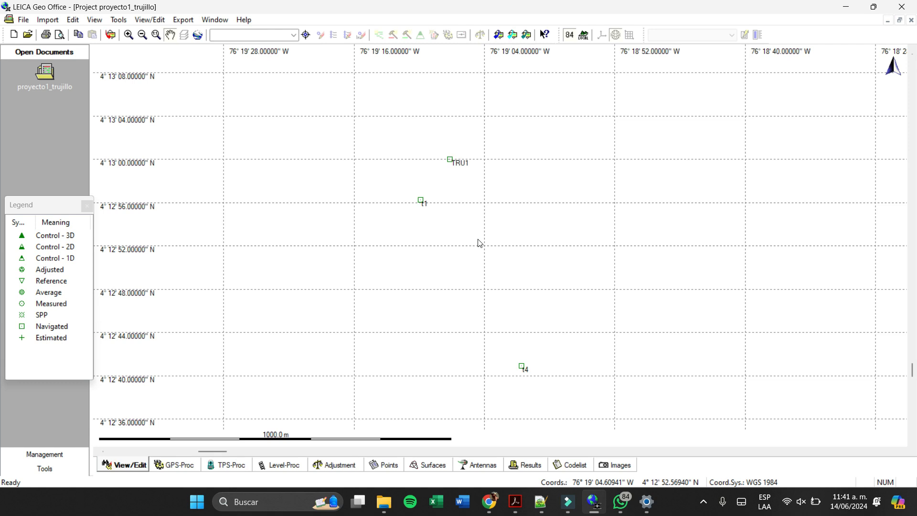
# - Open the point properties of ZARZ and set its point class to Control
pyautogui.scroll(-4, 664, 248)
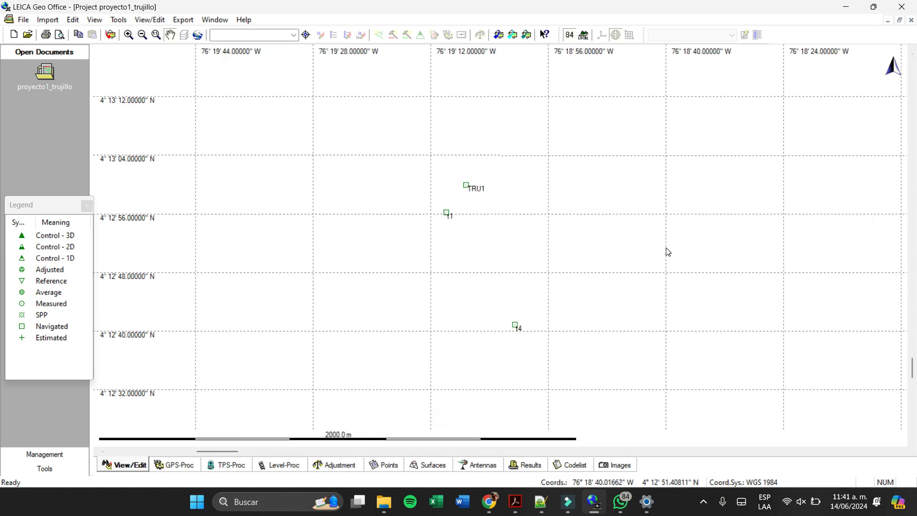
pyautogui.scroll(-4, 669, 196)
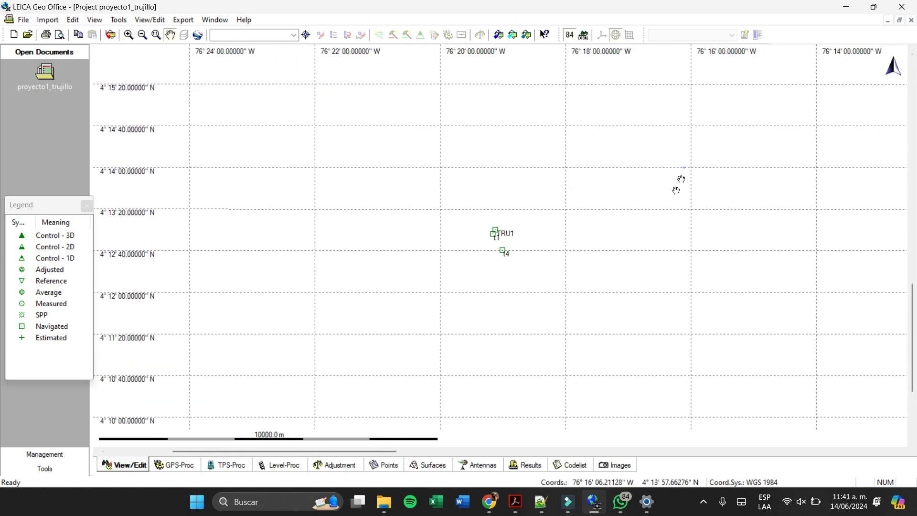
pyautogui.scroll(-2, 554, 255)
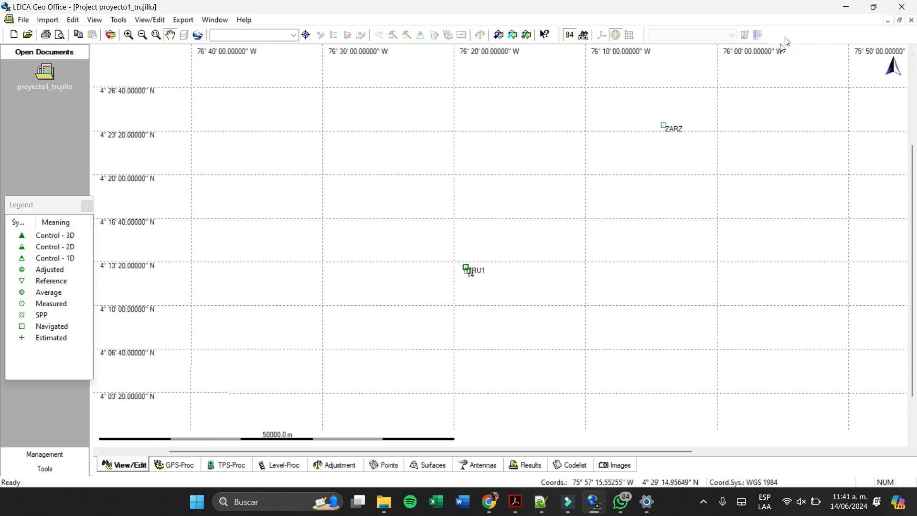
pyautogui.moveTo(784, 41); pyautogui.dragTo(721, 106)
pyautogui.rightClick(613, 191)
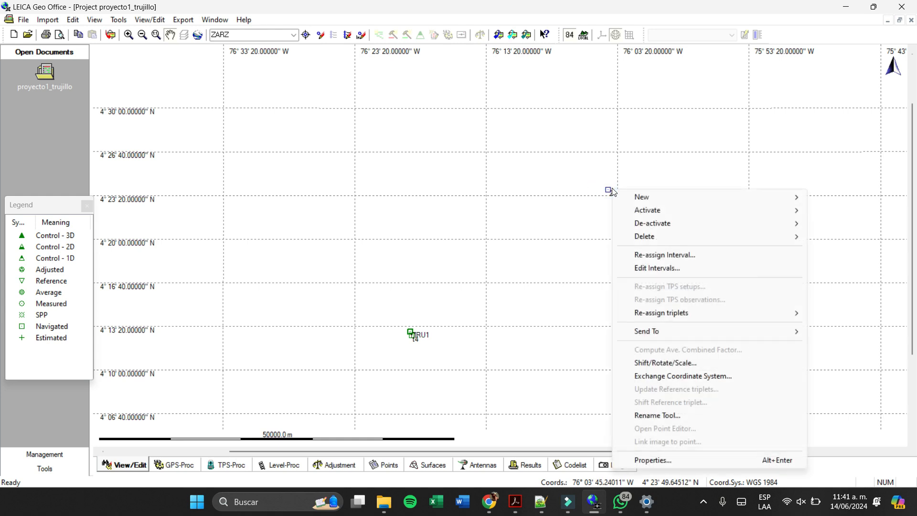
pyautogui.click(655, 461)
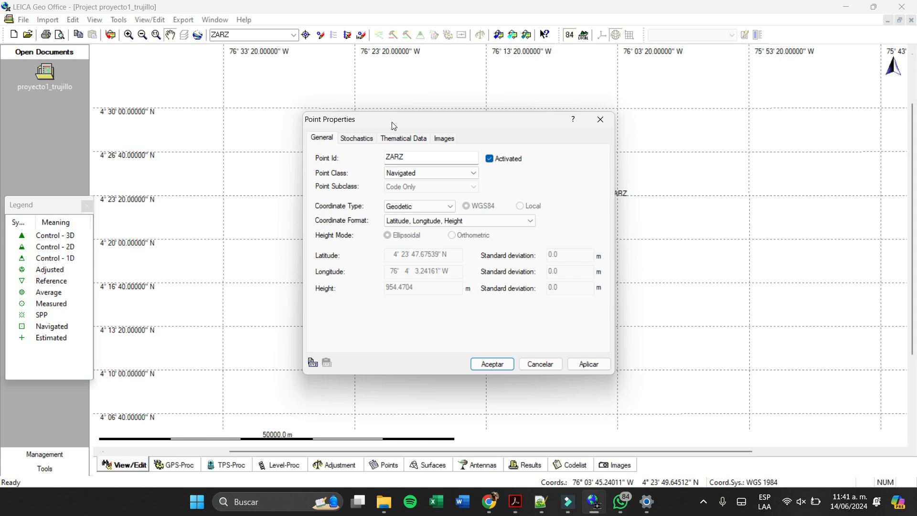
pyautogui.click(468, 173)
pyautogui.click(449, 189)
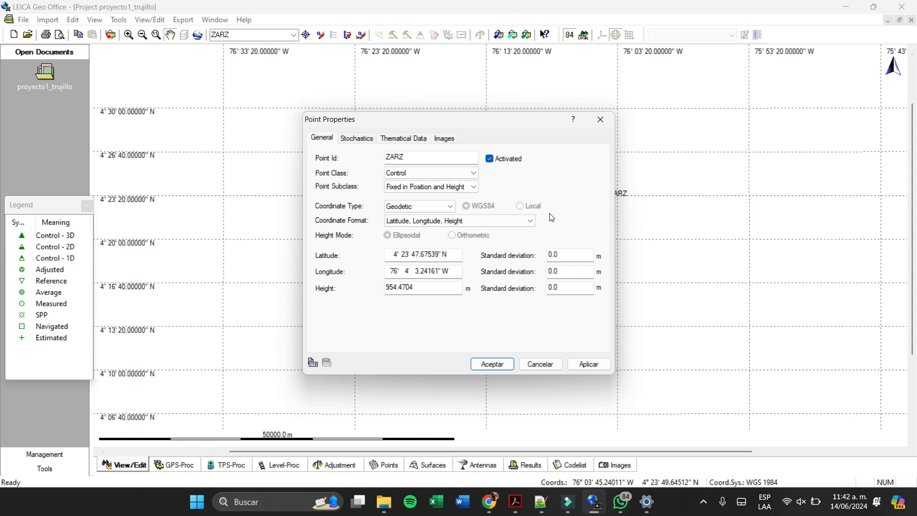
# - Check ZARZ's class and subclass options, keeping Control and Fixed in Position and Height, and set its coordinate type to Cartesian
pyautogui.click(471, 173)
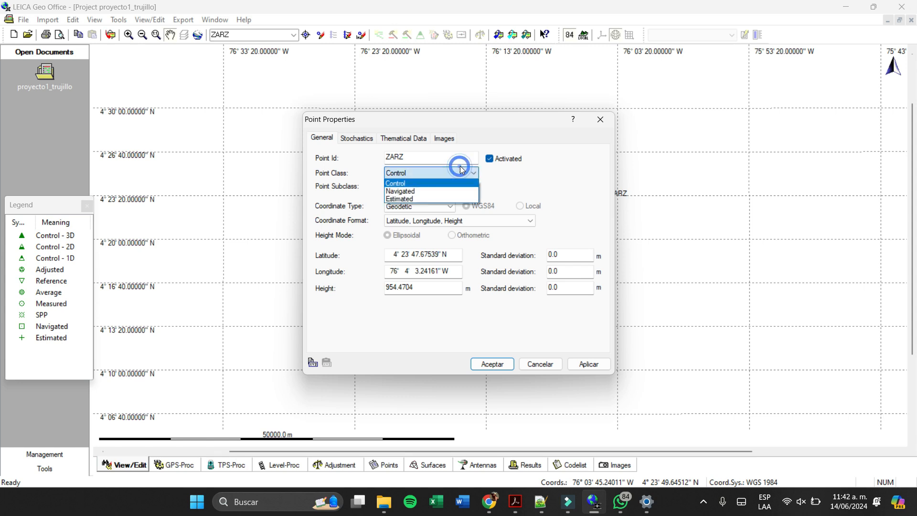
pyautogui.click(550, 170)
pyautogui.click(473, 187)
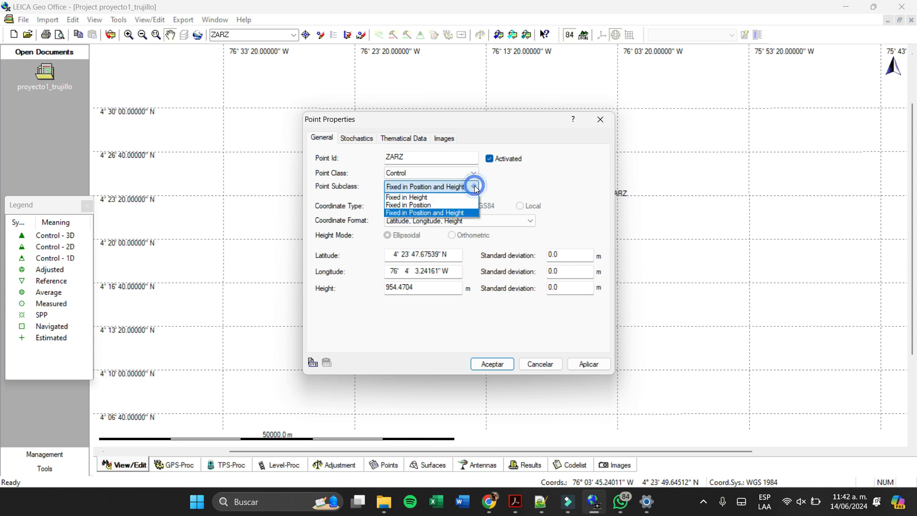
pyautogui.click(561, 192)
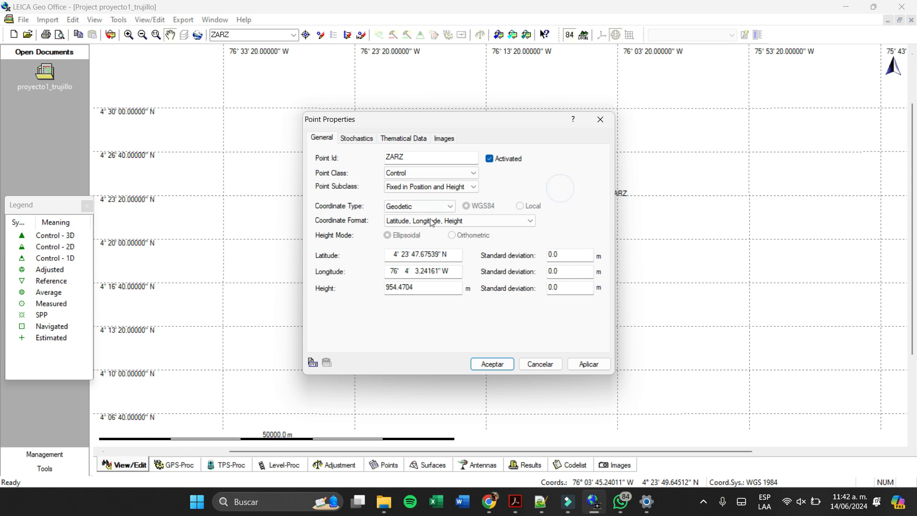
pyautogui.click(415, 209)
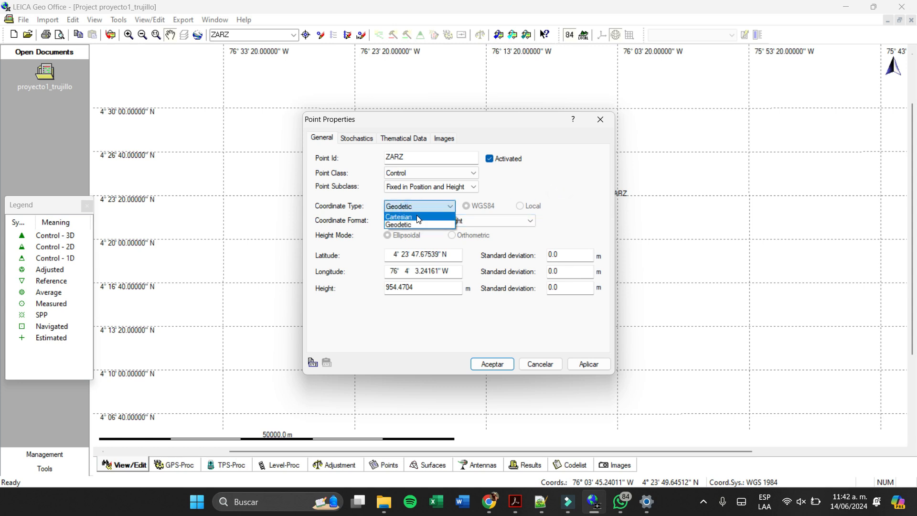
pyautogui.click(416, 216)
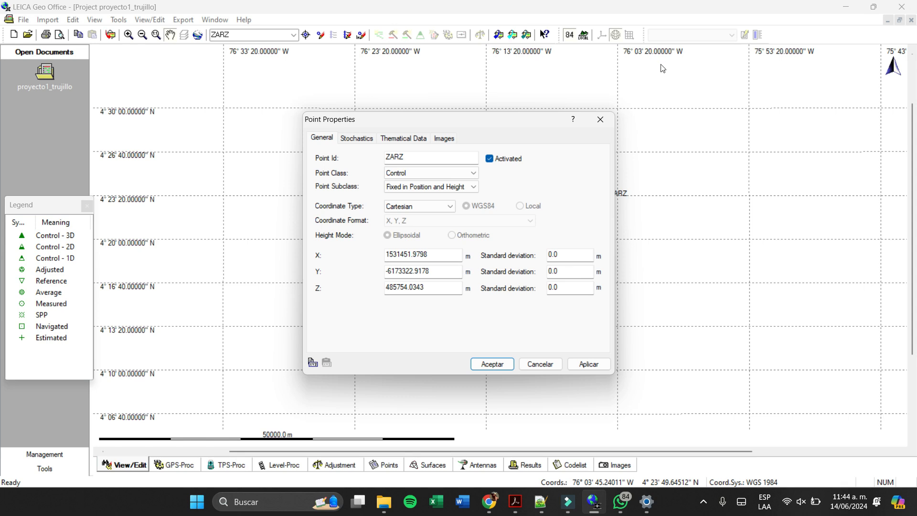
# - Switch to Chrome, open the GNSS calendar site in a new tab and show the year 2021
pyautogui.moveTo(490, 502)
pyautogui.click(533, 413)
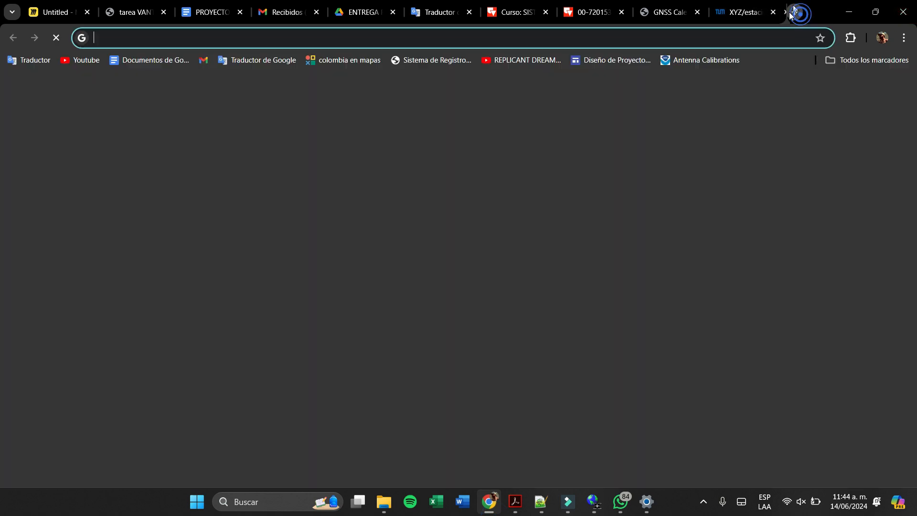
pyautogui.click(795, 12)
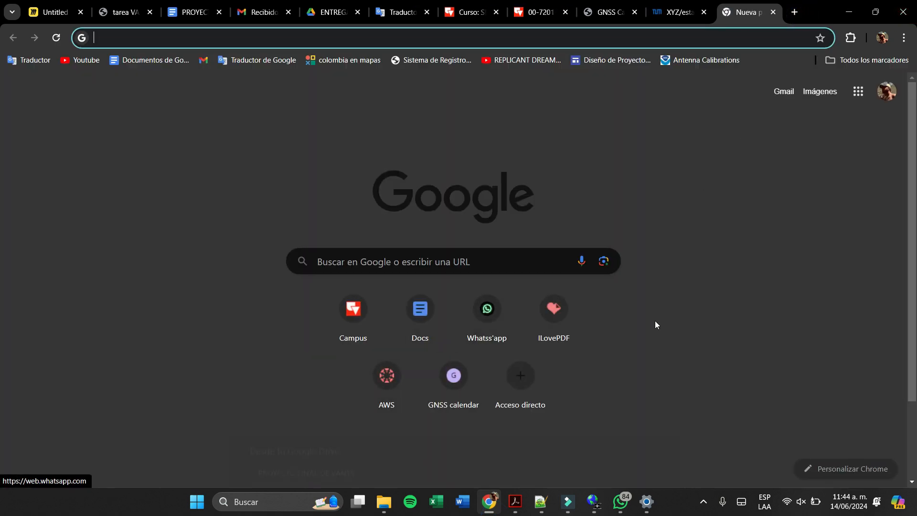
pyautogui.click(456, 377)
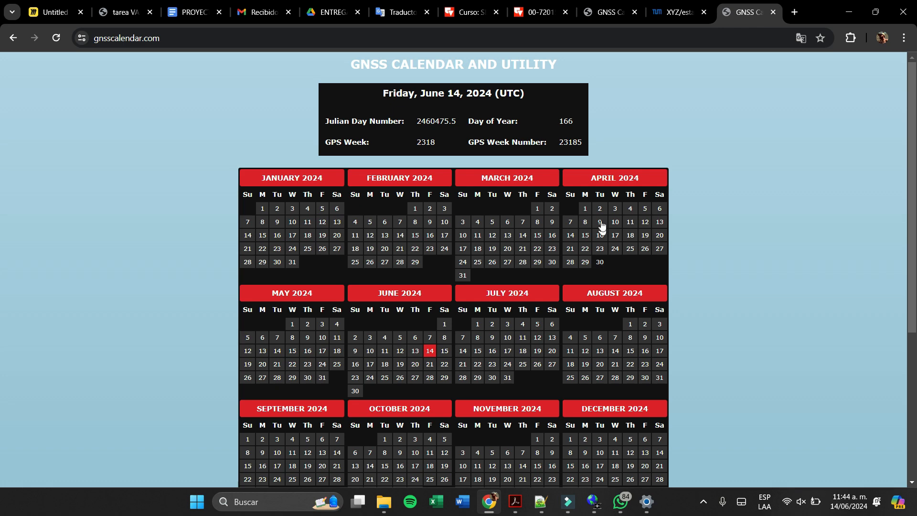
pyautogui.scroll(-5, 621, 234)
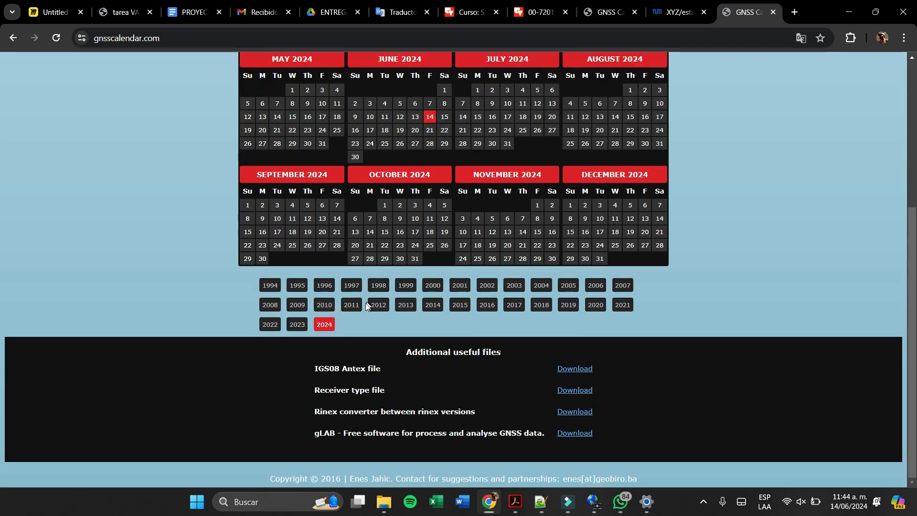
pyautogui.moveTo(351, 305); pyautogui.dragTo(416, 317)
pyautogui.click(623, 305)
# - Look up the GPS week and day details for 14 June 2021 in the calendar
pyautogui.scroll(-3, 613, 236)
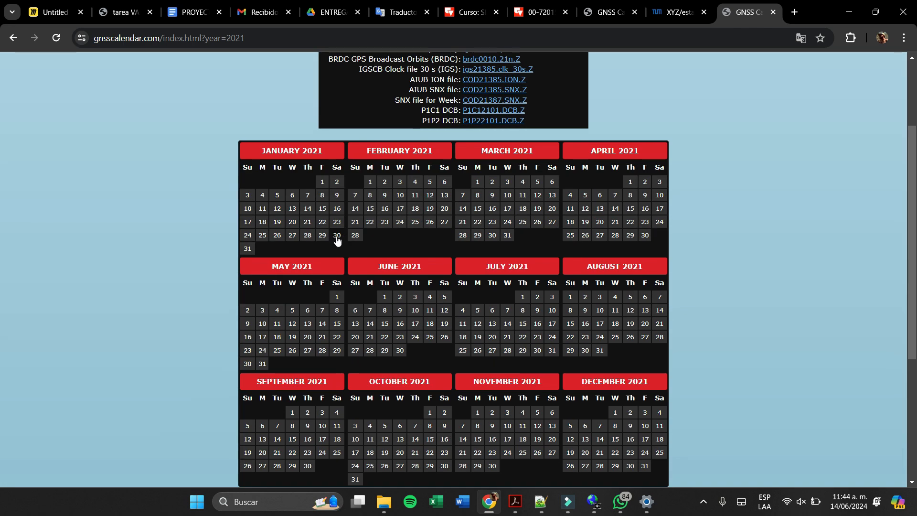
pyautogui.scroll(-1, 541, 291)
pyautogui.scroll(-3, 354, 250)
pyautogui.scroll(4, 346, 250)
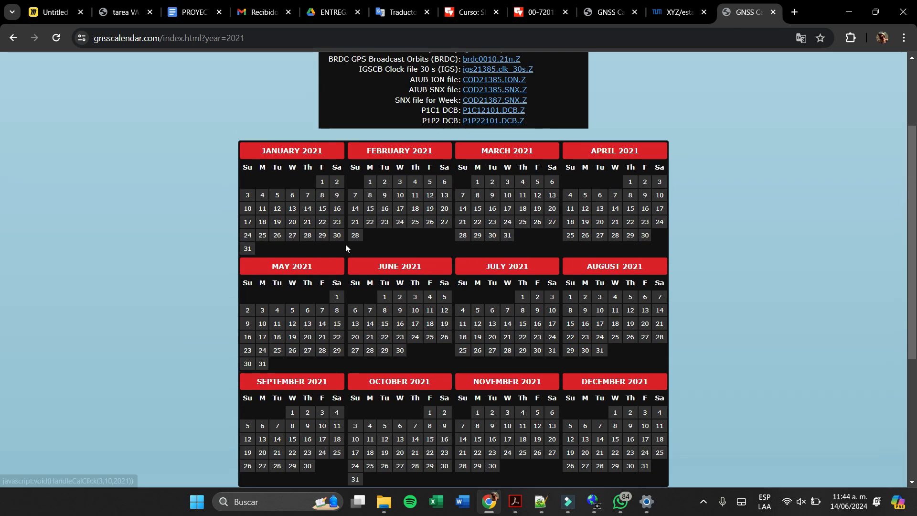
pyautogui.click(370, 324)
pyautogui.scroll(3, 772, 251)
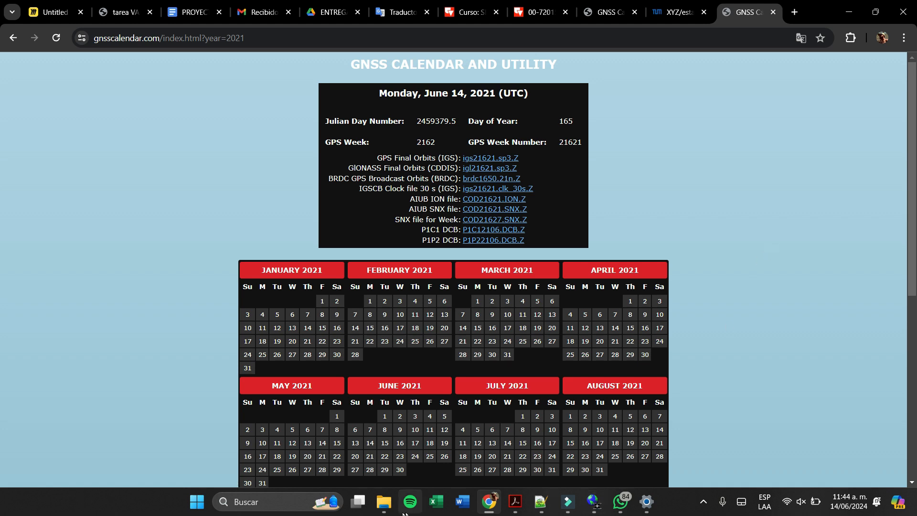
# - Switch to File Explorer and try to open base1650.21n and the ZARZ1650 files for editing from the zipped trujillo poligono folder
pyautogui.moveTo(384, 502)
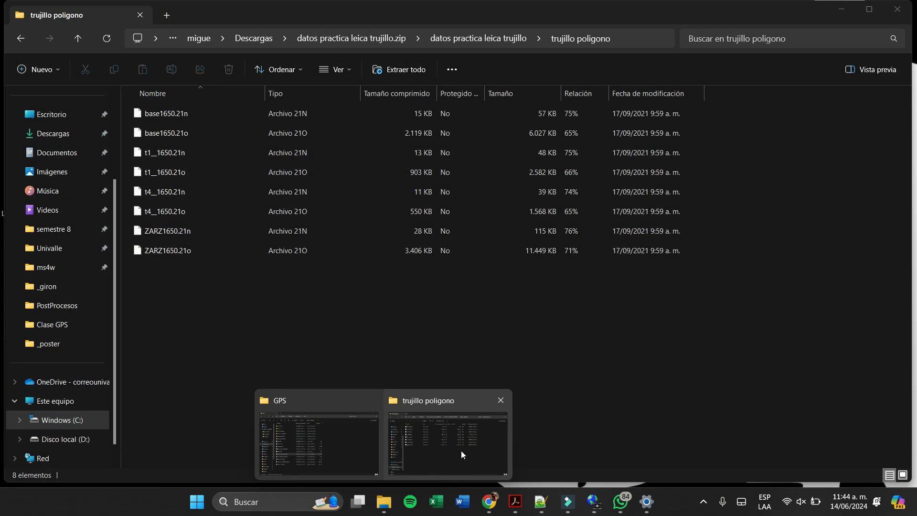
pyautogui.click(462, 454)
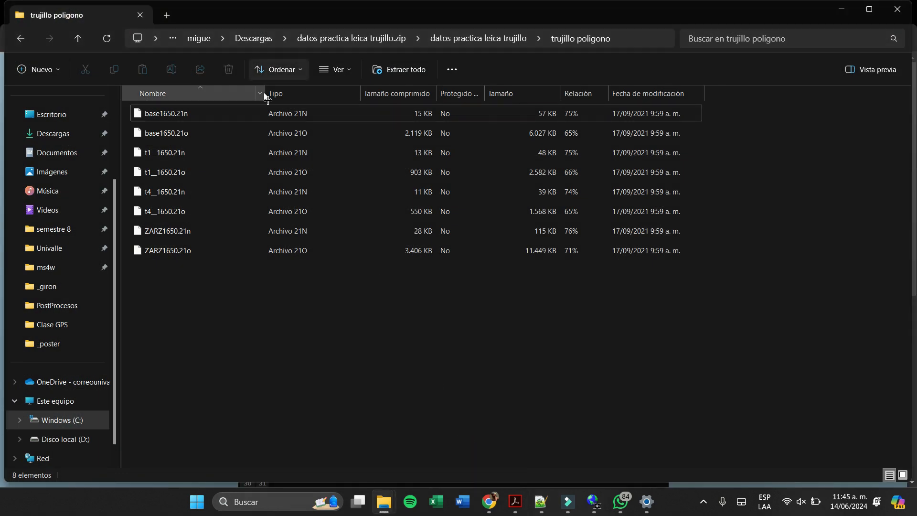
pyautogui.click(273, 114)
pyautogui.rightClick(273, 114)
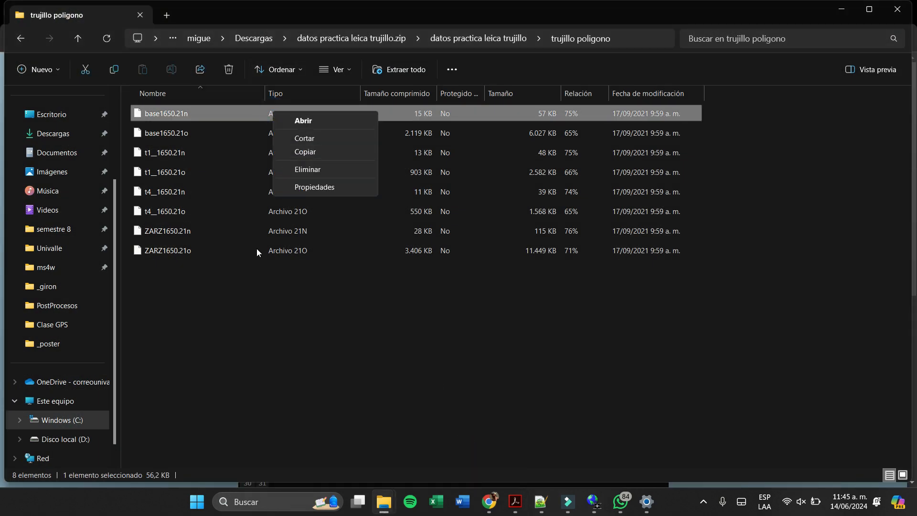
pyautogui.click(256, 271)
pyautogui.click(235, 232)
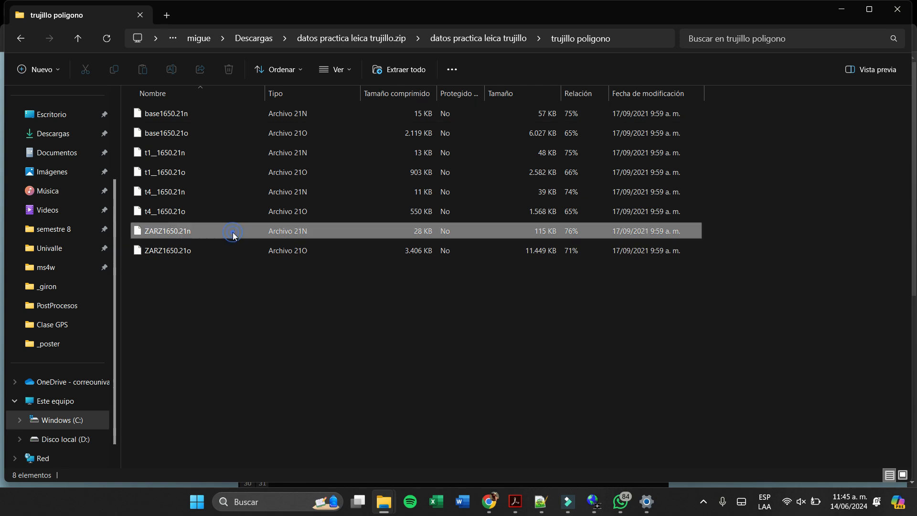
pyautogui.rightClick(233, 232)
pyautogui.click(191, 251)
pyautogui.rightClick(196, 249)
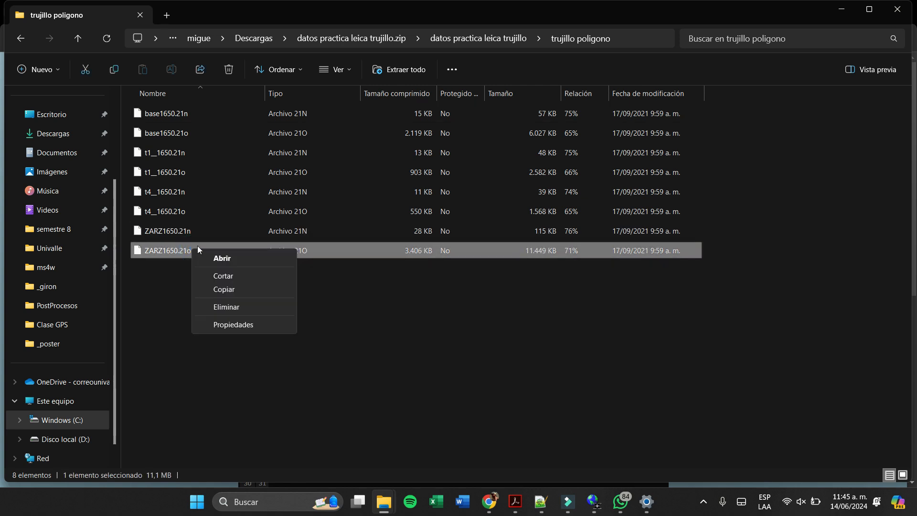
pyautogui.click(606, 314)
# - Try to open igs21706.sp3 for editing from the zipped datos practica leica trujillo folder
pyautogui.click(492, 41)
pyautogui.click(205, 138)
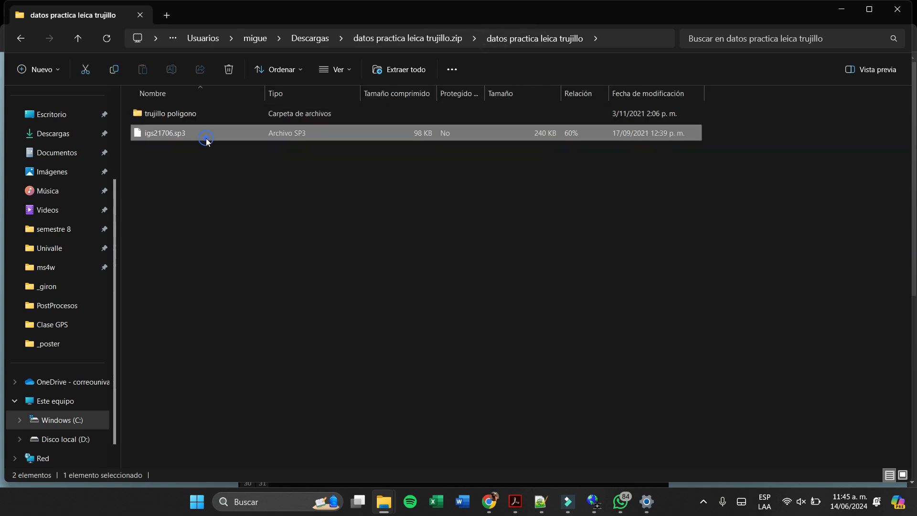
pyautogui.rightClick(205, 139)
pyautogui.click(201, 161)
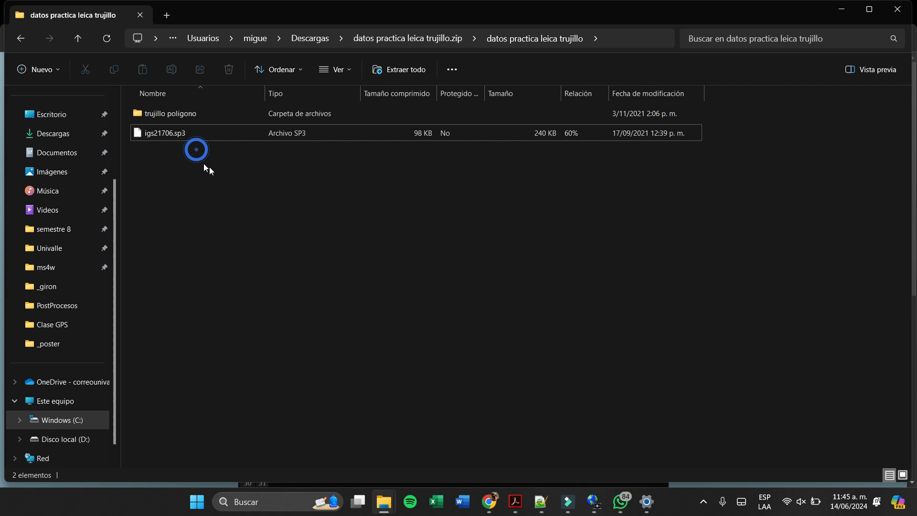
pyautogui.click(553, 113)
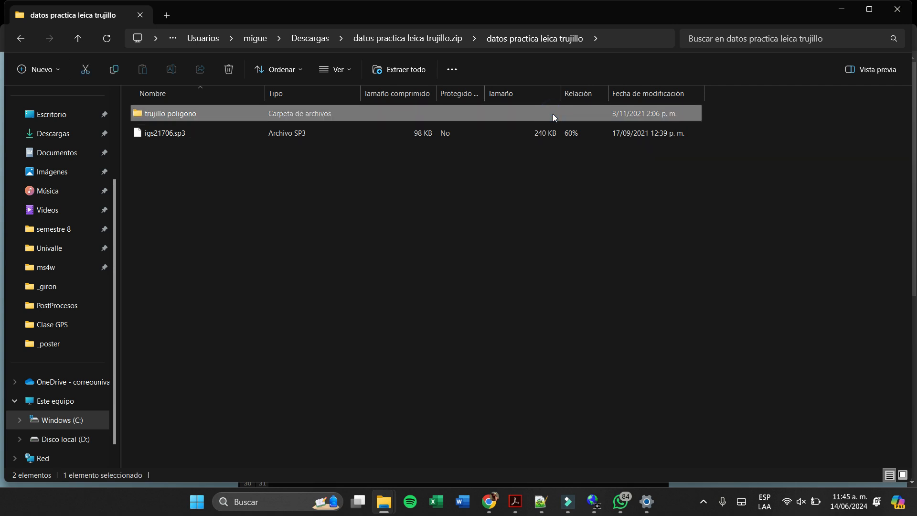
# - Browse to the unzipped folder semestre 8\GPS\Practica leica trujillo\datos practica leica trujillo
pyautogui.click(59, 309)
pyautogui.click(53, 267)
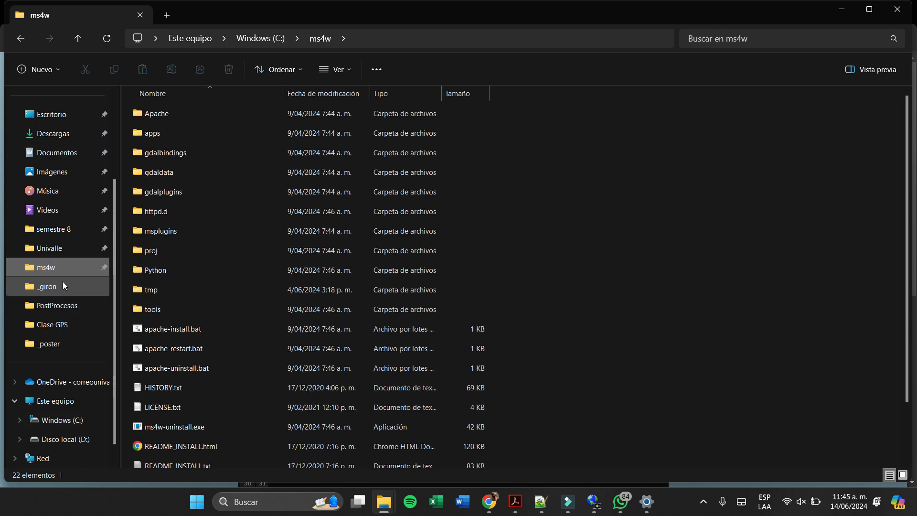
pyautogui.click(76, 244)
pyautogui.click(76, 230)
pyautogui.doubleClick(180, 132)
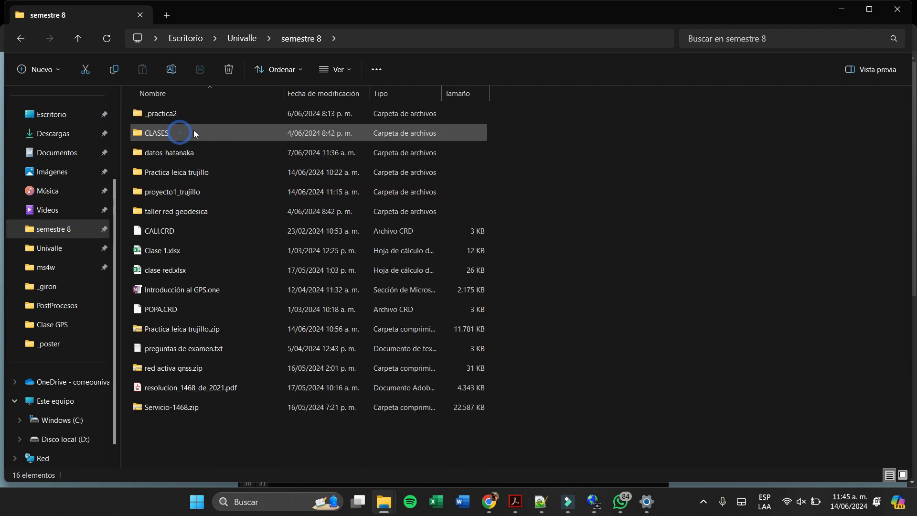
pyautogui.doubleClick(199, 176)
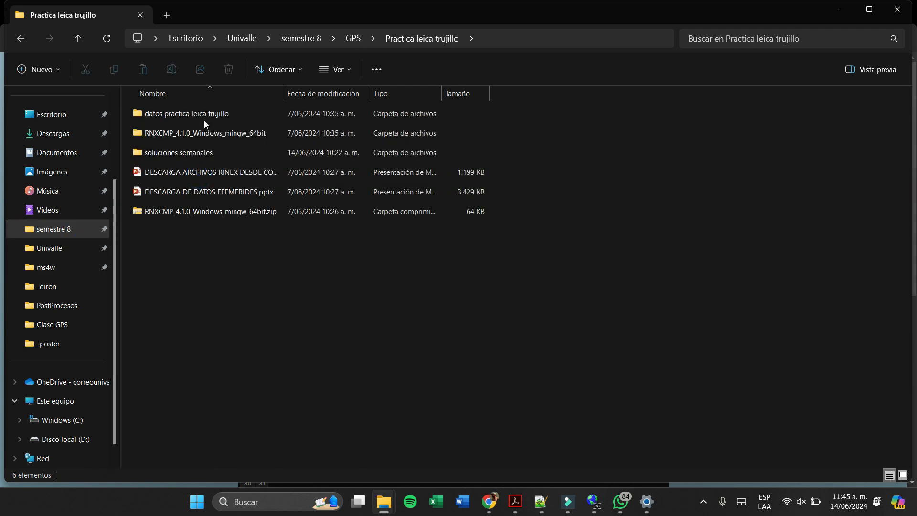
pyautogui.doubleClick(206, 116)
# - Open igs21706.sp3 in Notepad++ to check the date in its header, close it and return to File Explorer
pyautogui.rightClick(202, 134)
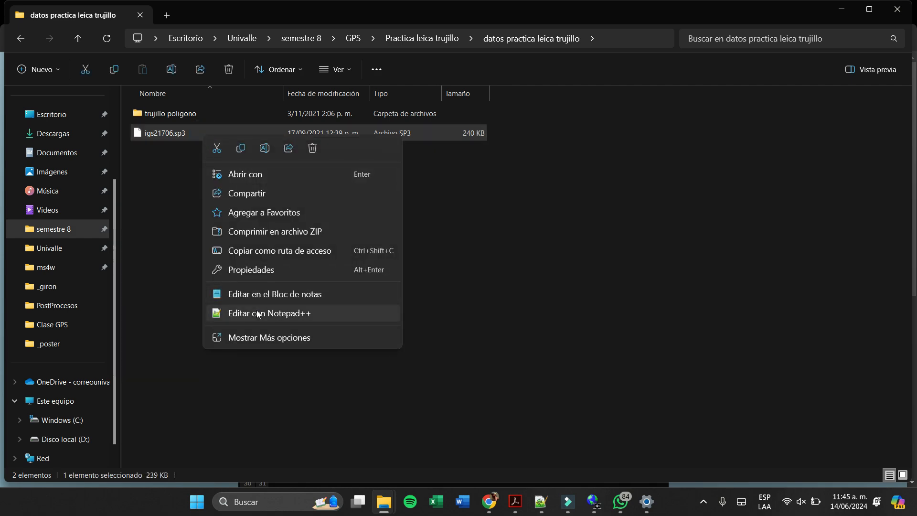
pyautogui.click(257, 312)
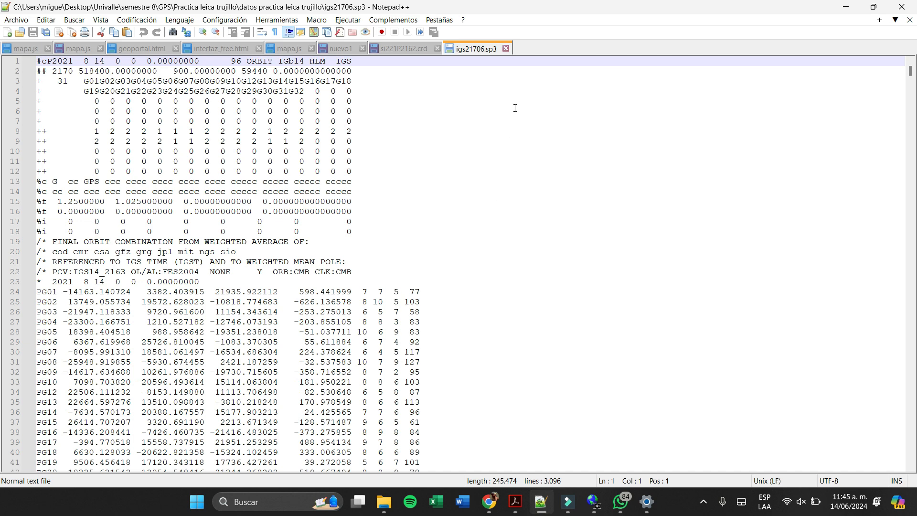
pyautogui.click(506, 49)
pyautogui.hotkey('alt', 'Tab')
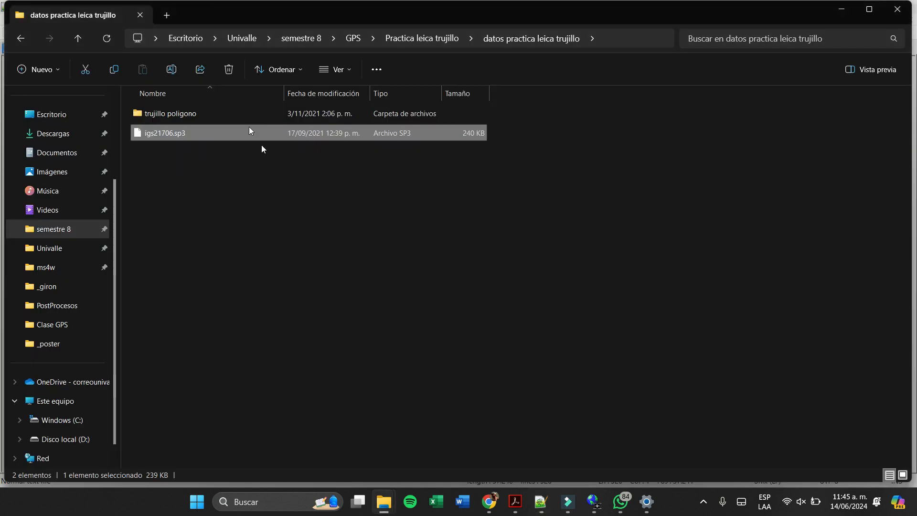
# - Open base1650.21n from the trujillo poligono folder in Notepad++ and examine the epoch dates of its records
pyautogui.click(221, 113)
pyautogui.doubleClick(221, 113)
pyautogui.click(222, 113)
pyautogui.rightClick(222, 114)
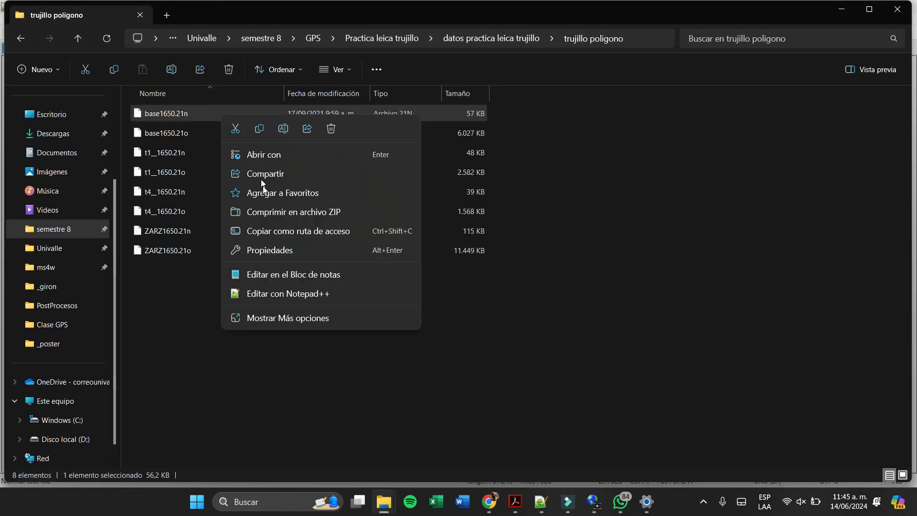
pyautogui.click(282, 294)
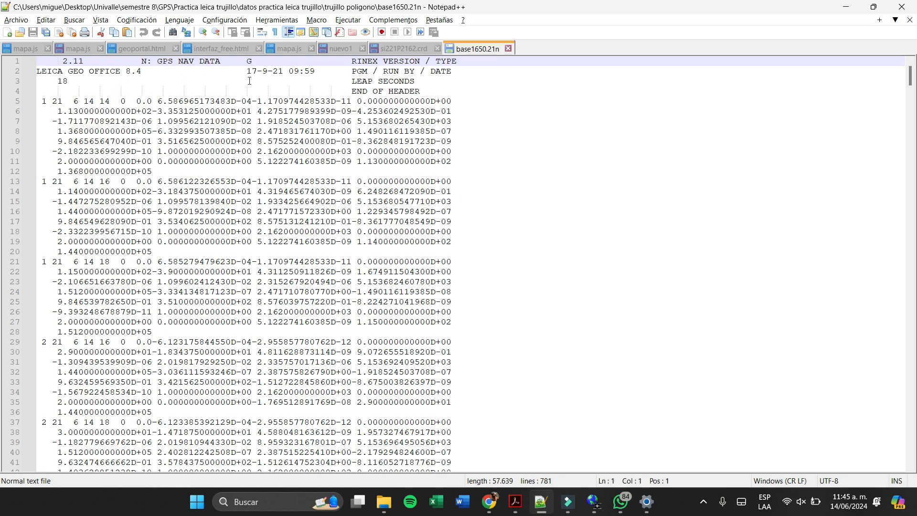
pyautogui.scroll(-20, 476, 292)
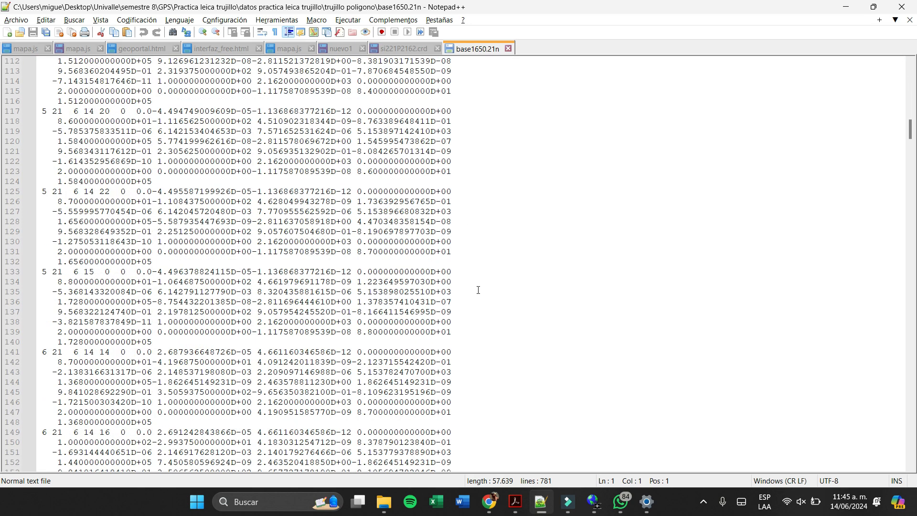
# - Close base1650.21n in Notepad++ and return to the trujillo poligono folder in File Explorer
pyautogui.scroll(20, 491, 125)
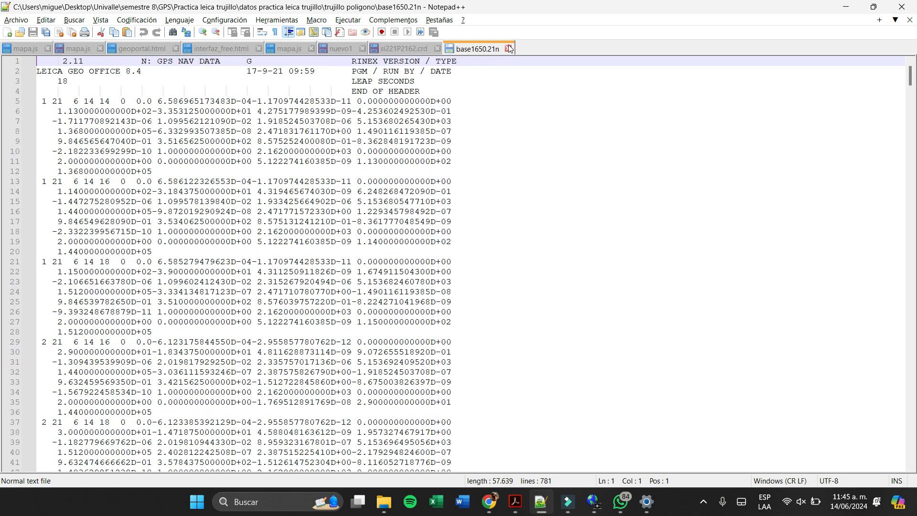
pyautogui.click(509, 48)
pyautogui.hotkey('alt', 'Tab')
pyautogui.click(401, 328)
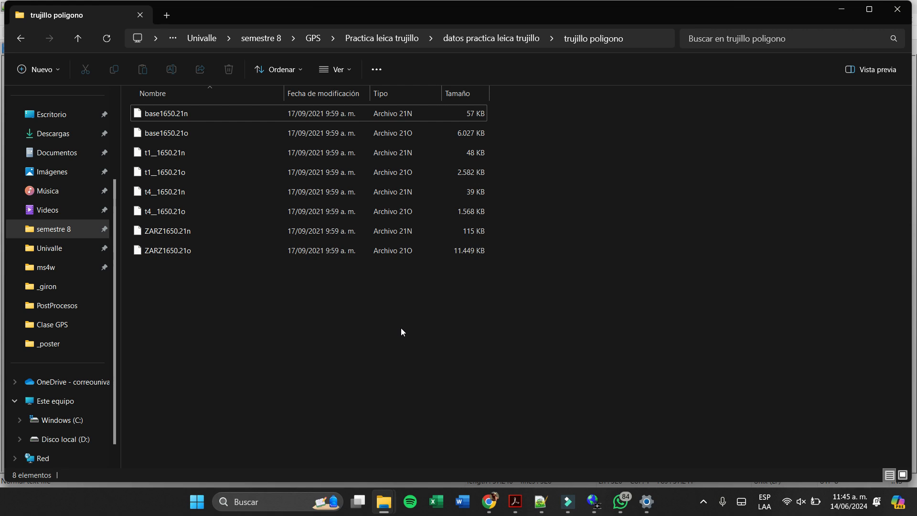
pyautogui.click(495, 39)
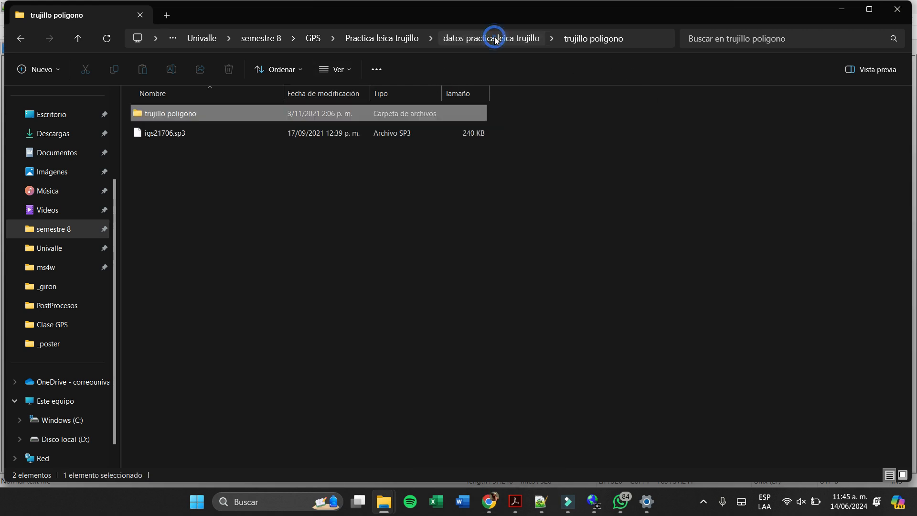
pyautogui.doubleClick(305, 114)
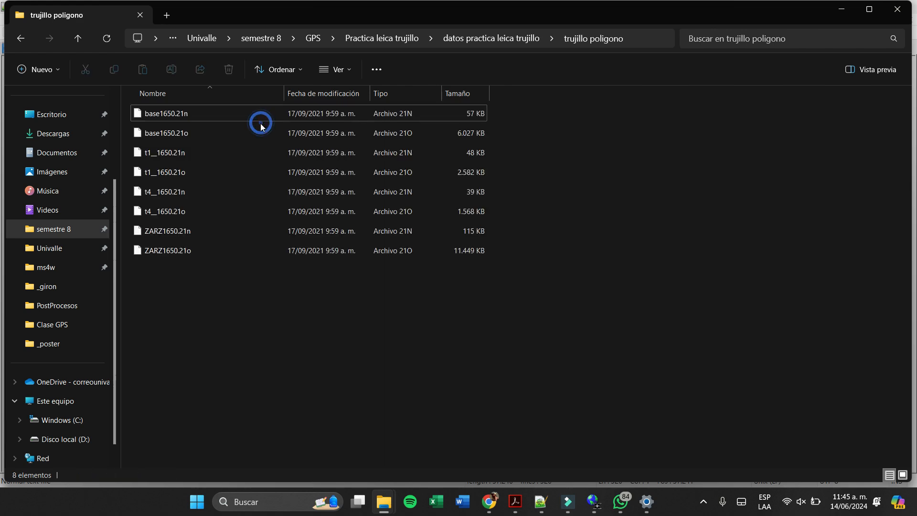
# - Open base1650.21n in Notepad++ and highlight the year, month and day in its first satellite record
pyautogui.rightClick(260, 123)
pyautogui.click(306, 299)
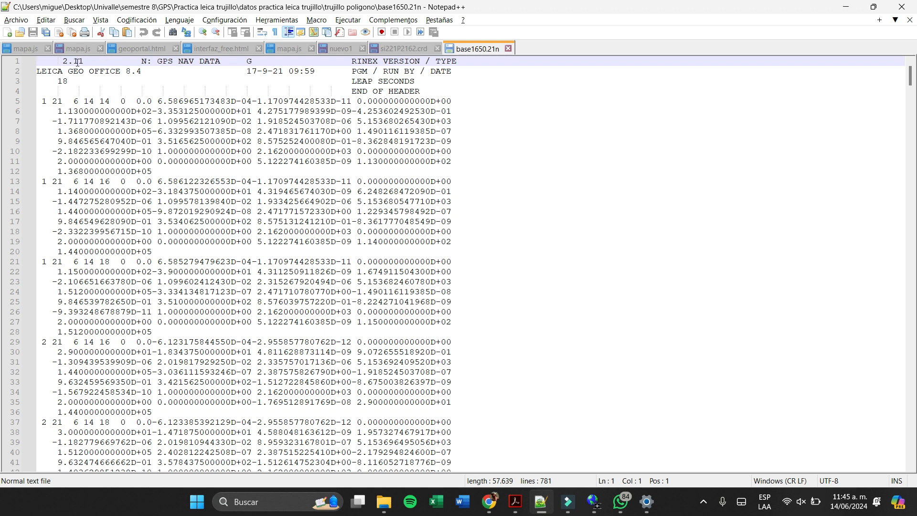
pyautogui.click(249, 71)
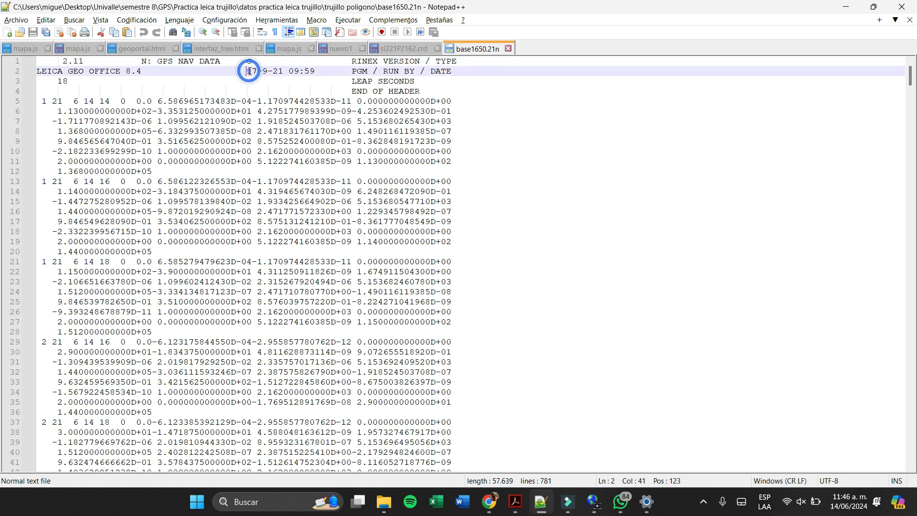
pyautogui.click(43, 101)
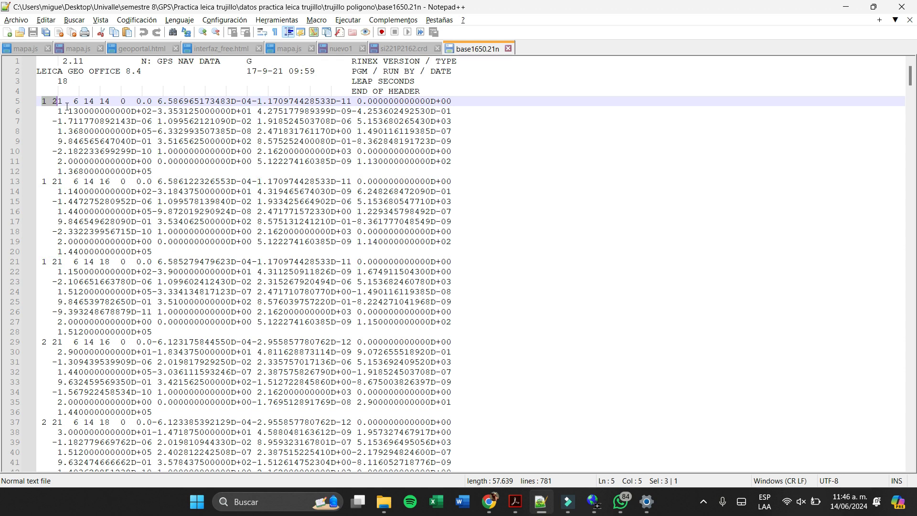
pyautogui.moveTo(51, 101); pyautogui.dragTo(94, 103)
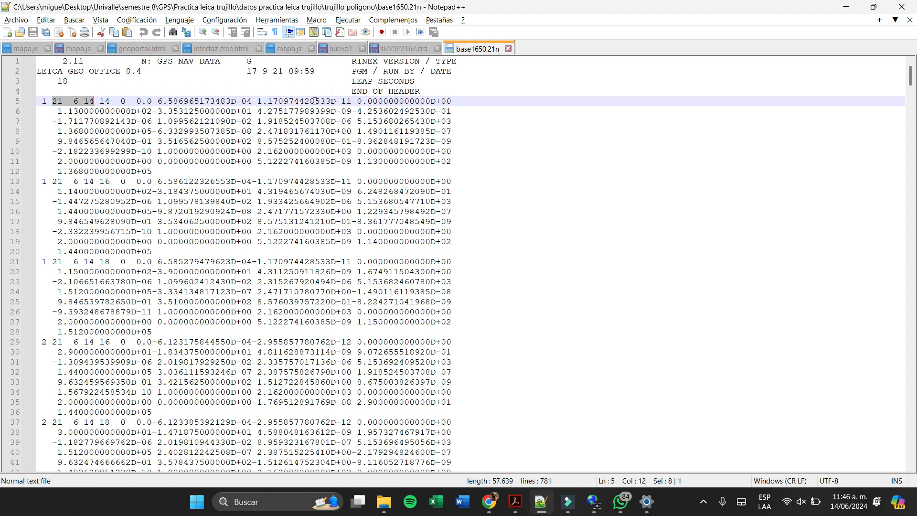
# - Switch to Chrome to review the GNSS calendar entry for June 14, 2021 and the SIRGAS XYZ station page
pyautogui.click(489, 501)
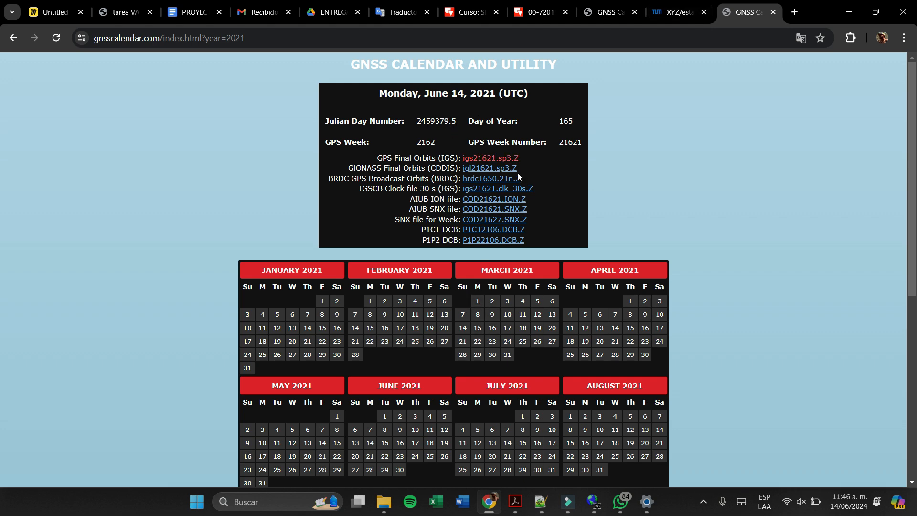
pyautogui.scroll(-6, 518, 173)
pyautogui.scroll(2, 597, 318)
pyautogui.scroll(-2, 607, 324)
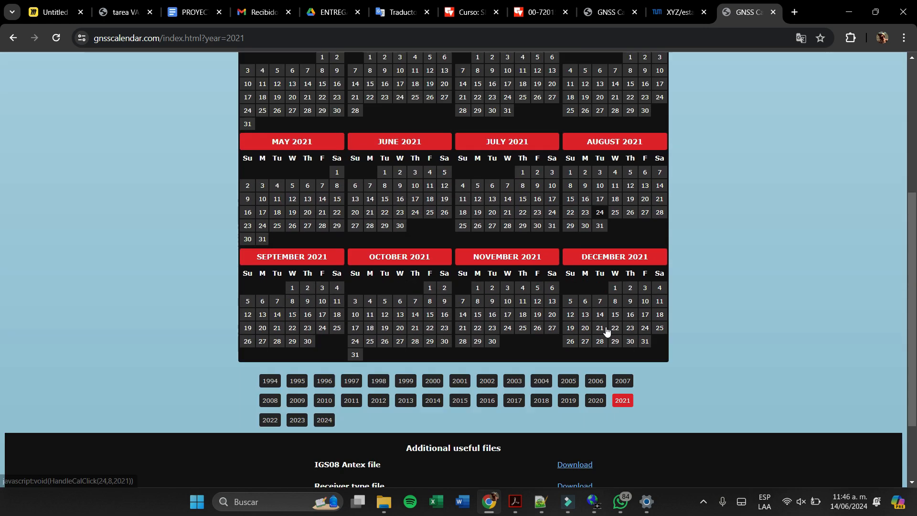
pyautogui.click(541, 511)
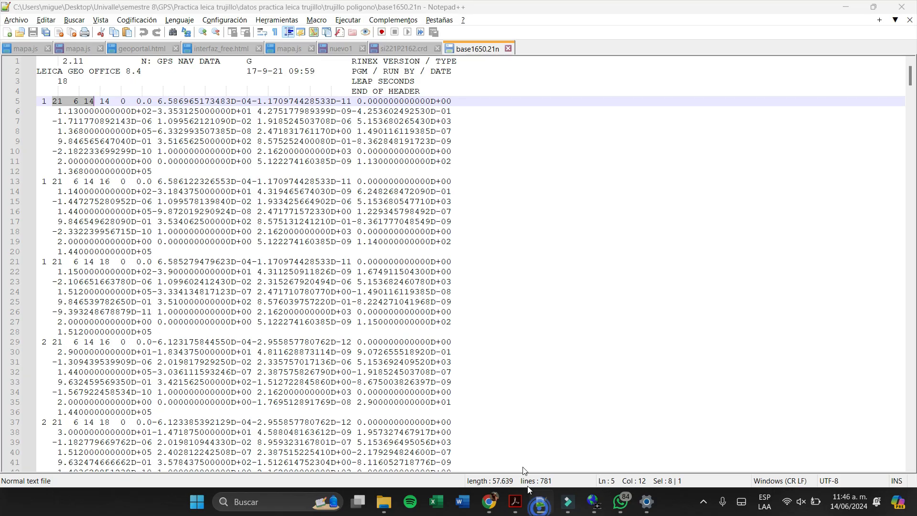
pyautogui.click(541, 510)
pyautogui.scroll(-1, 594, 350)
pyautogui.scroll(10, 653, 285)
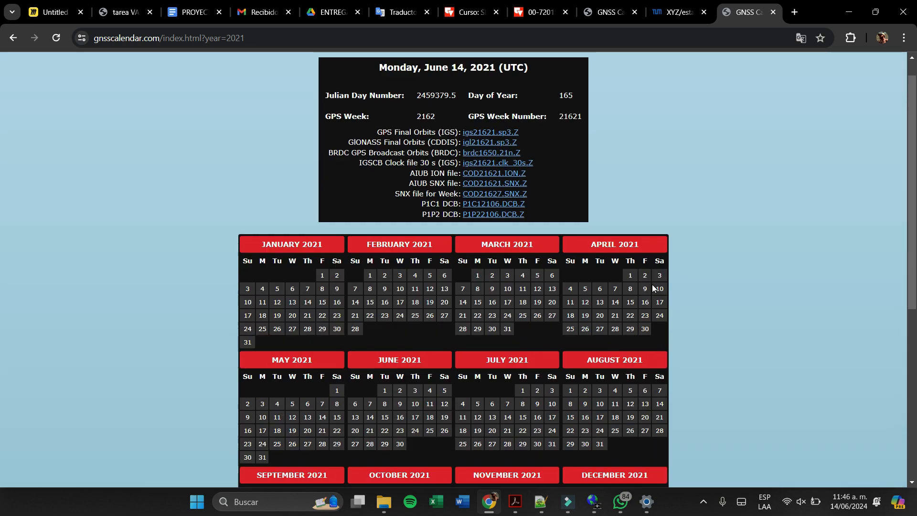
pyautogui.click(676, 12)
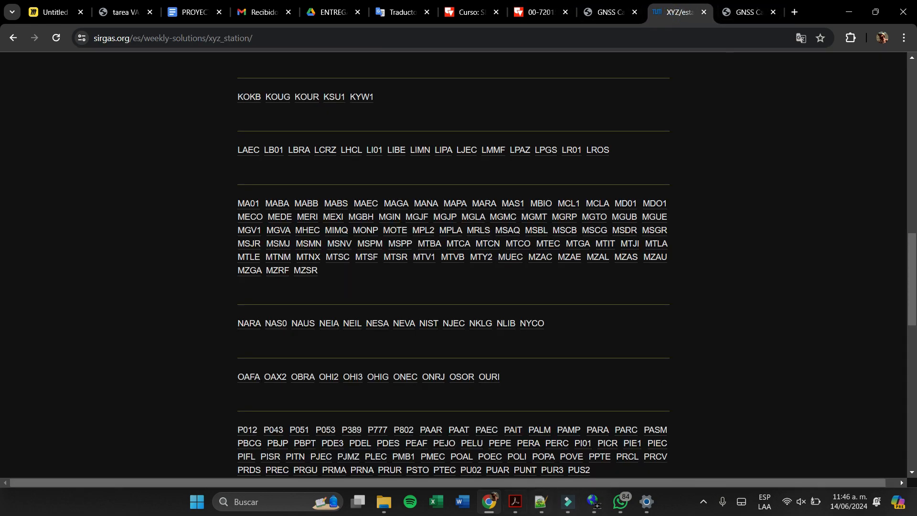
# - Open si221P2162.crd from the Practica leica trujillo\soluciones semanales folder in Notepad++
pyautogui.click(540, 501)
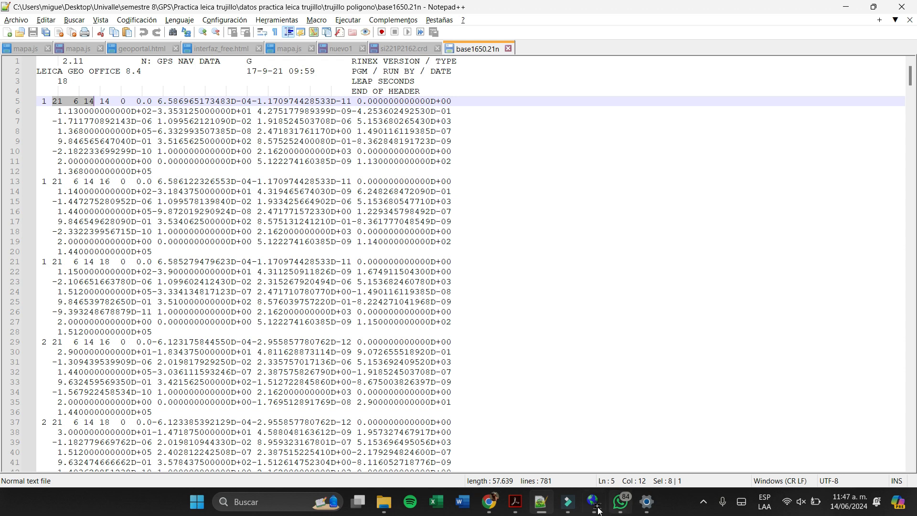
pyautogui.moveTo(573, 508)
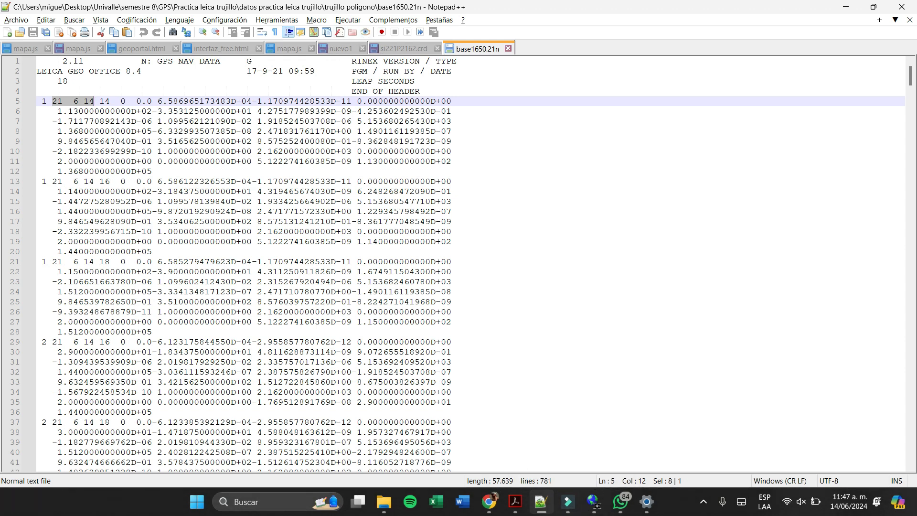
pyautogui.click(603, 506)
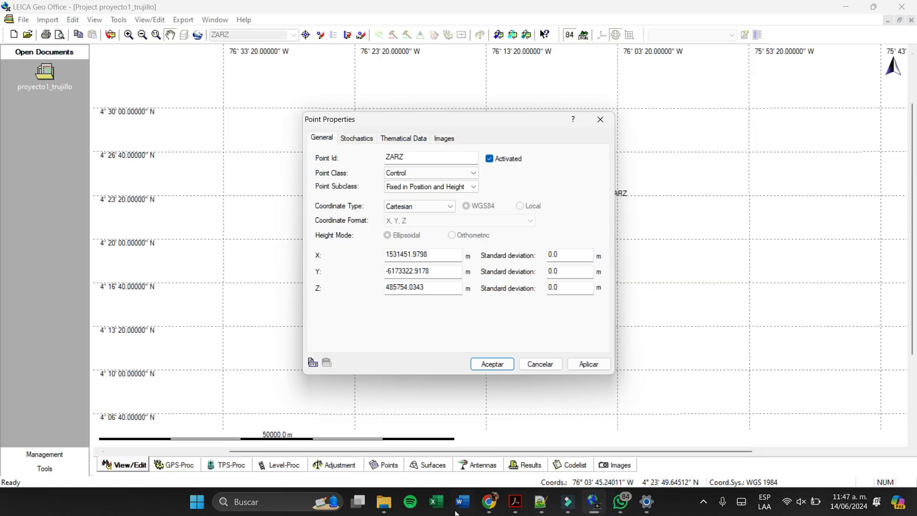
pyautogui.click(384, 502)
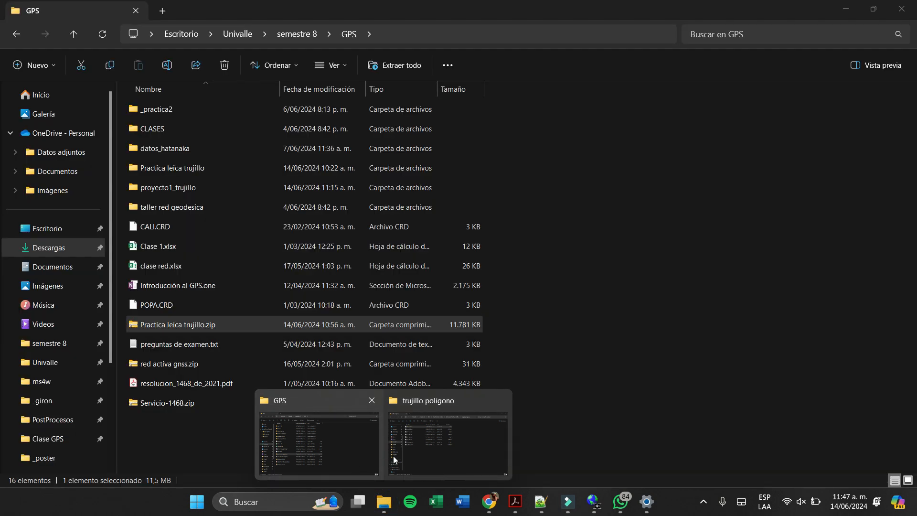
pyautogui.click(395, 455)
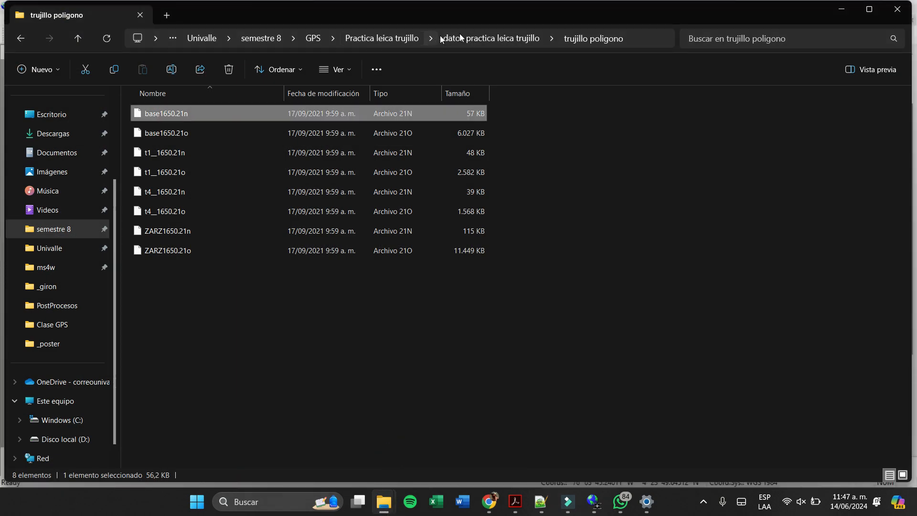
pyautogui.click(466, 40)
pyautogui.click(444, 39)
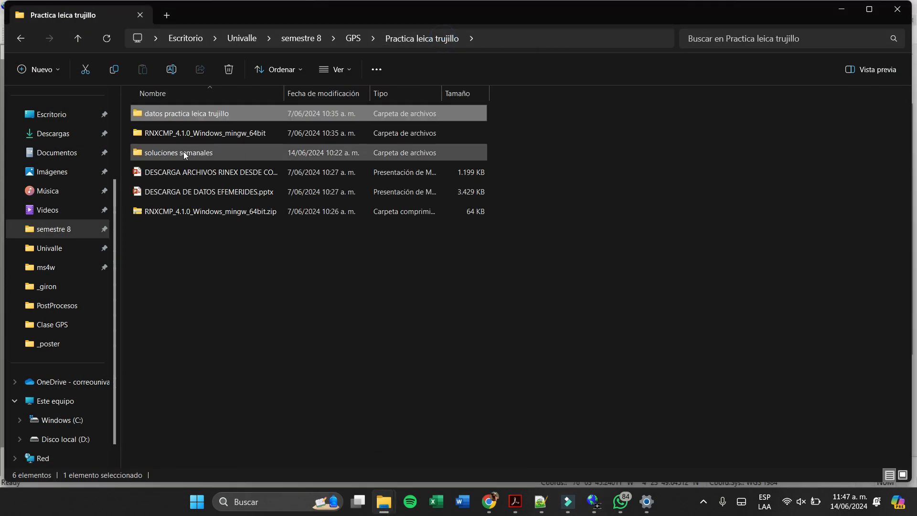
pyautogui.doubleClick(186, 150)
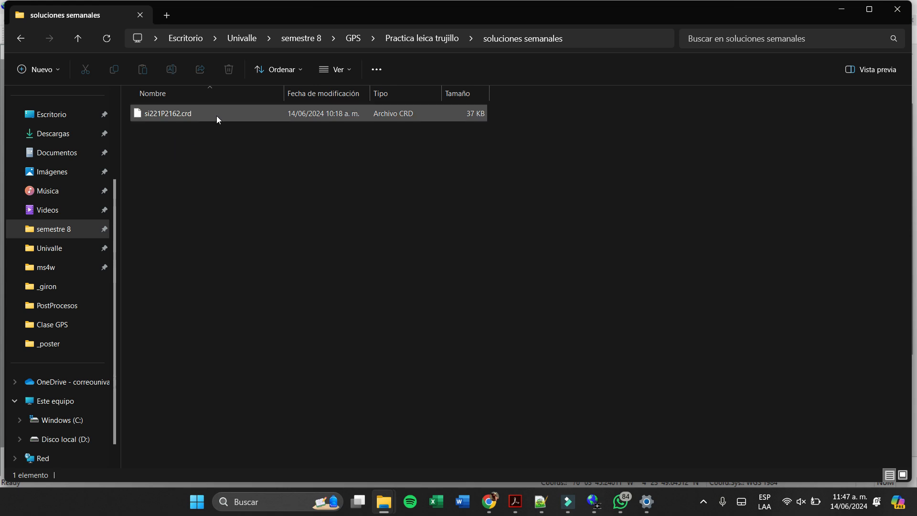
pyautogui.click(217, 115)
pyautogui.rightClick(217, 115)
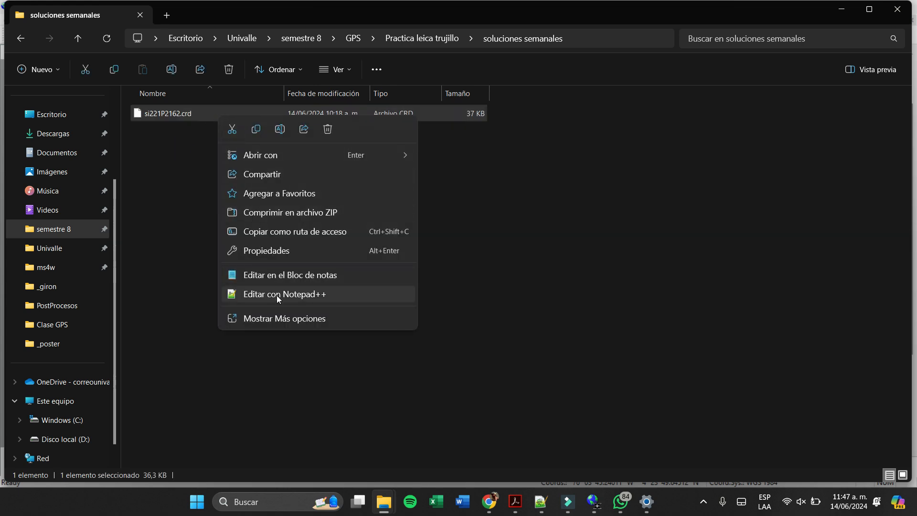
pyautogui.click(277, 295)
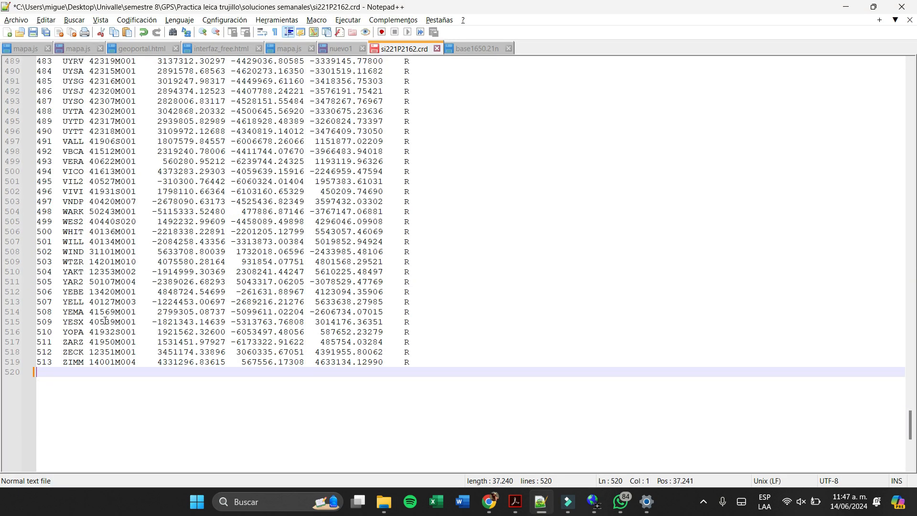
# - Copy ZARZ's X coordinate 1531451.97927 from si221P2162.crd into the point's X value in LEICA Geo Office
pyautogui.click(160, 341)
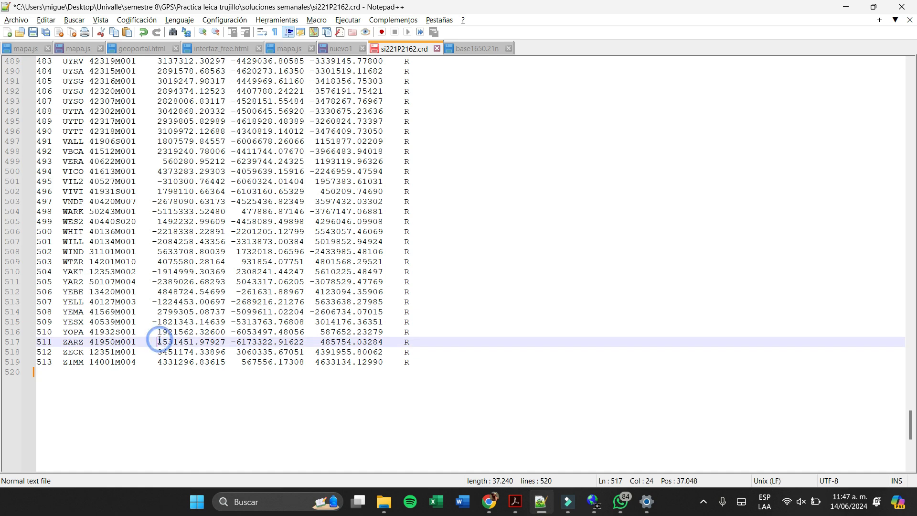
pyautogui.moveTo(159, 341); pyautogui.dragTo(226, 342)
pyautogui.hotkey('ctrl', 'c')
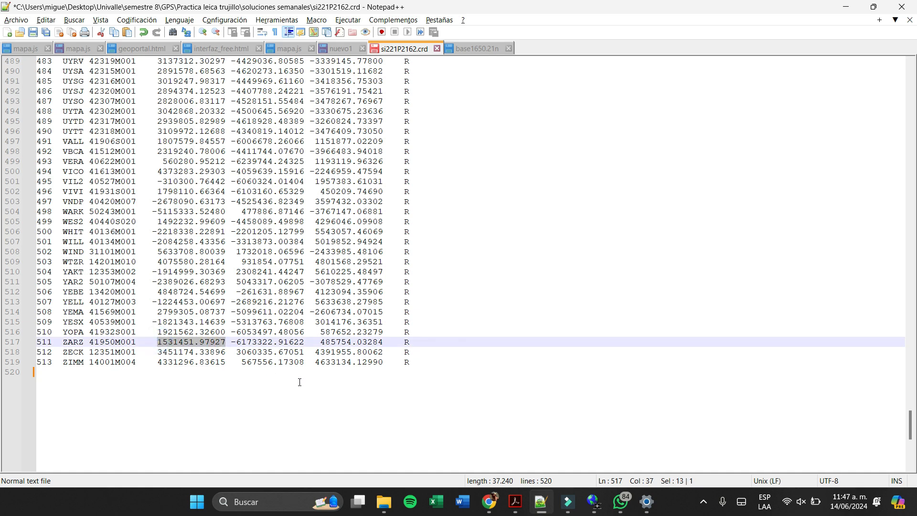
pyautogui.click(595, 502)
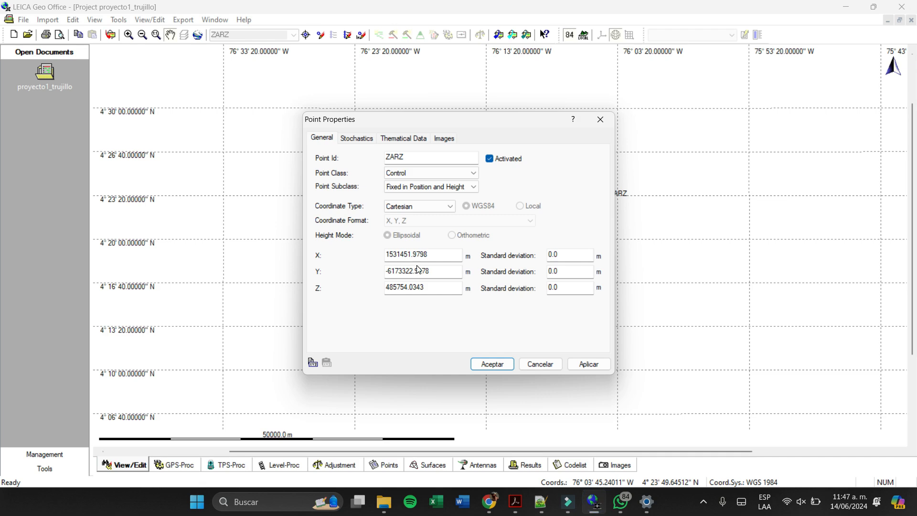
pyautogui.moveTo(428, 255); pyautogui.dragTo(356, 260)
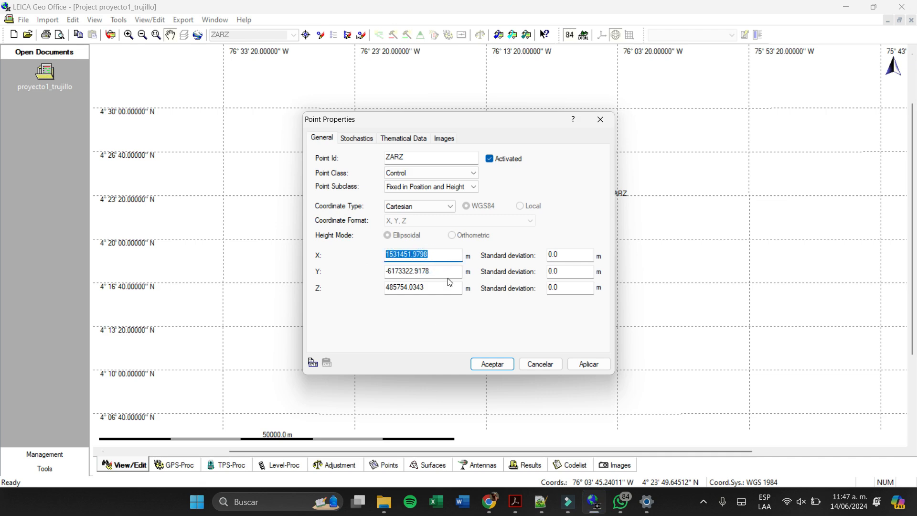
pyautogui.hotkey('ctrl', 'v')
# - Copy ZARZ's Y coordinate -6173322.91622 from si221P2162.crd into the point's Y value in LEICA Geo Office
pyautogui.moveTo(445, 273); pyautogui.dragTo(365, 273)
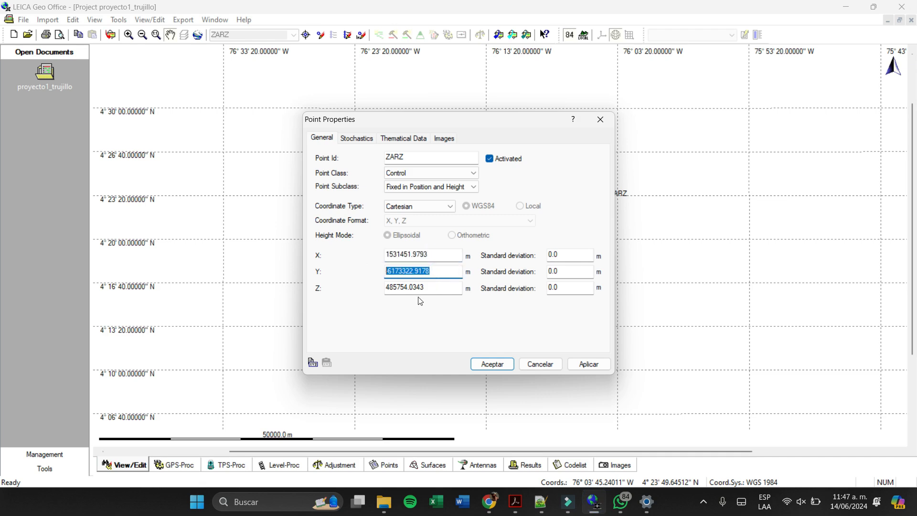
pyautogui.hotkey('alt', 'Tab')
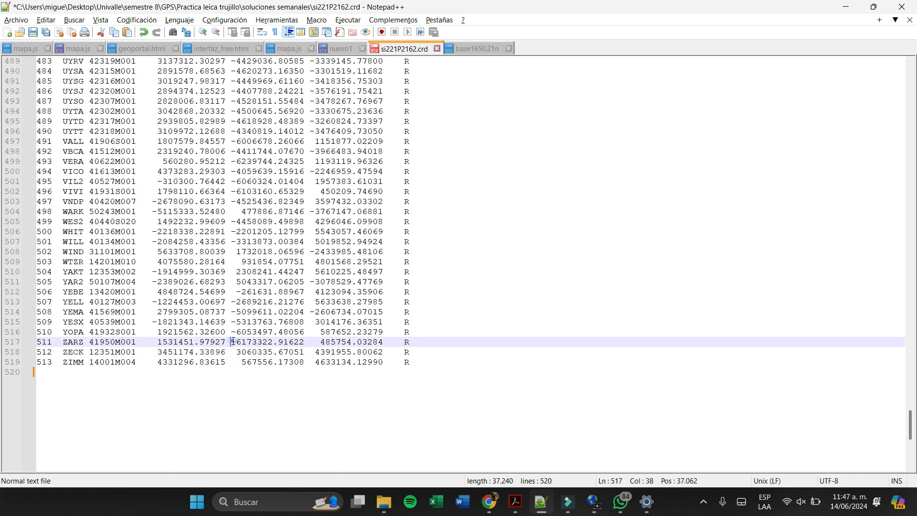
pyautogui.moveTo(232, 342); pyautogui.dragTo(305, 345)
pyautogui.hotkey('ctrl', 'c')
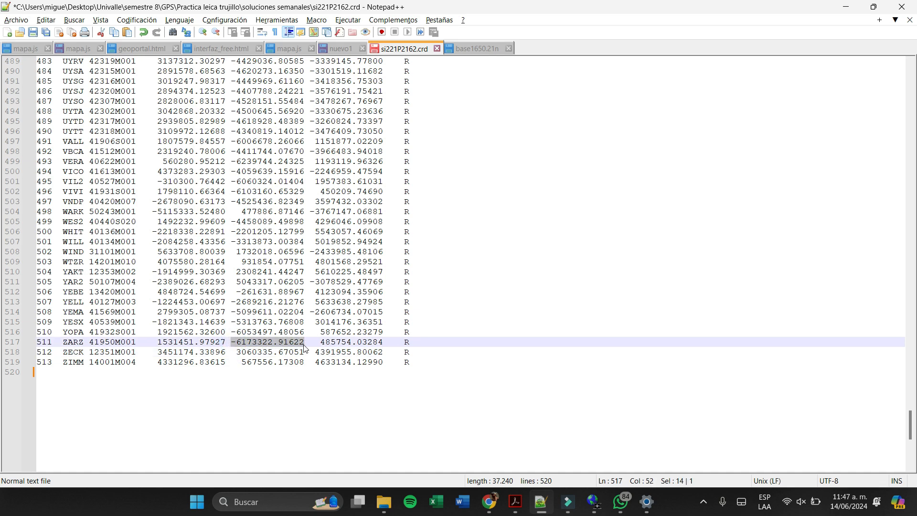
pyautogui.hotkey('alt', 'Tab')
pyautogui.moveTo(431, 269); pyautogui.dragTo(344, 271)
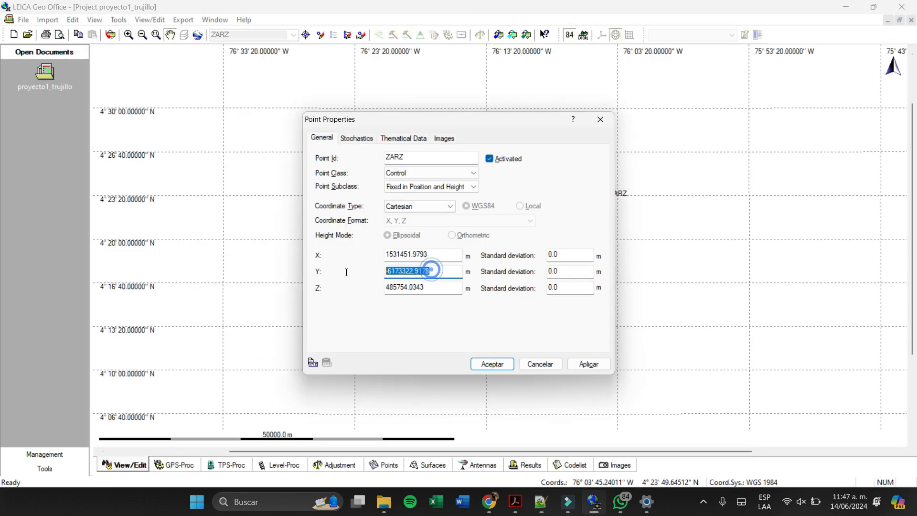
pyautogui.hotkey('ctrl', 'v')
# - Copy ZARZ's Z coordinate 485754.03284 from si221P2162.crd into the point's Z value in LEICA Geo Office
pyautogui.click(431, 290)
pyautogui.moveTo(407, 291); pyautogui.dragTo(356, 291)
pyautogui.hotkey('alt', 'Tab')
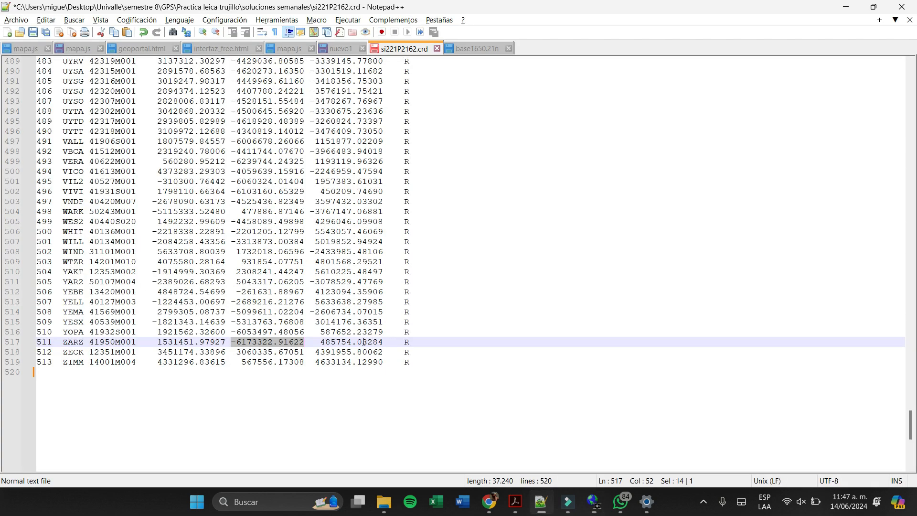
pyautogui.moveTo(319, 342); pyautogui.dragTo(384, 342)
pyautogui.hotkey('ctrl', 'c')
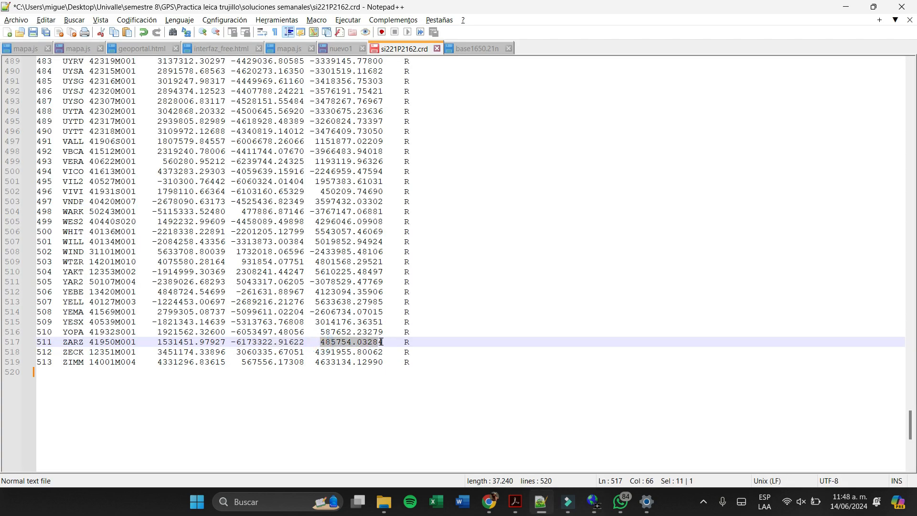
pyautogui.hotkey('alt', 'Tab')
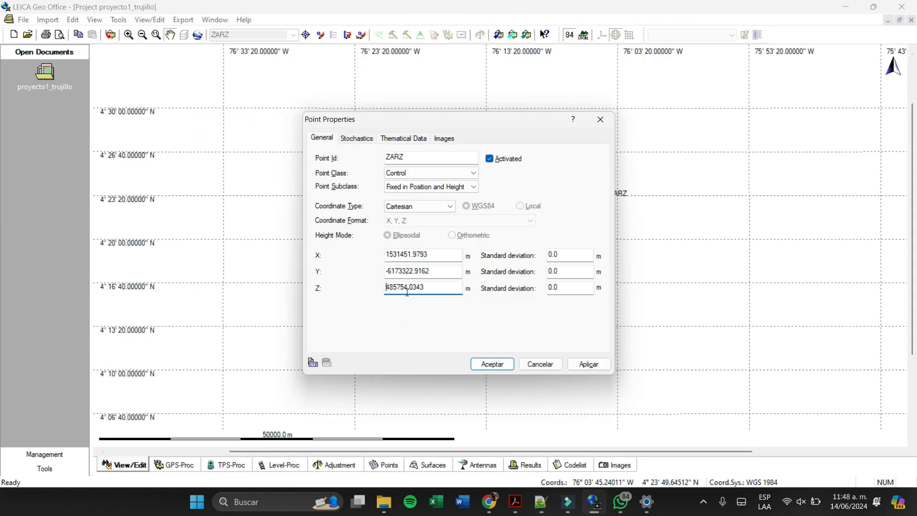
pyautogui.click(424, 294)
pyautogui.moveTo(428, 290); pyautogui.dragTo(353, 291)
pyautogui.hotkey('ctrl', 'v')
# - Apply the Cartesian coordinates to control point ZARZ and accept its point properties
pyautogui.click(445, 269)
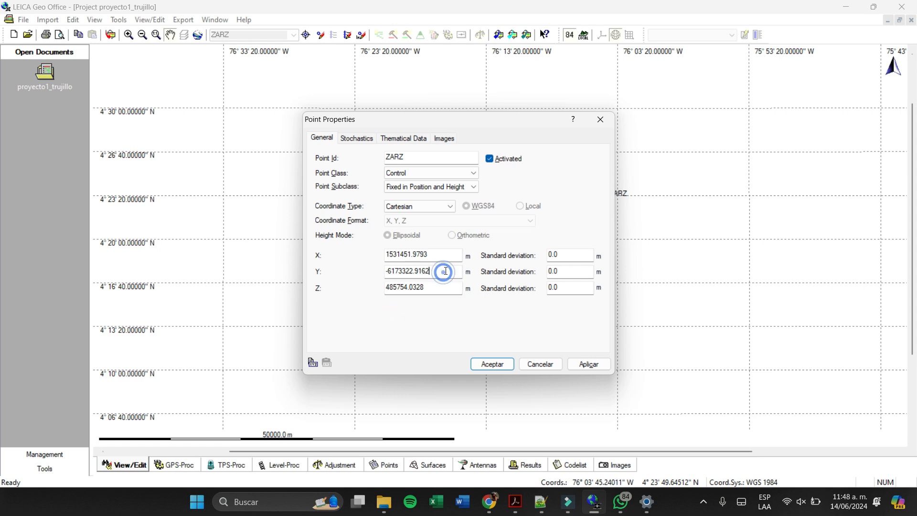
pyautogui.click(445, 286)
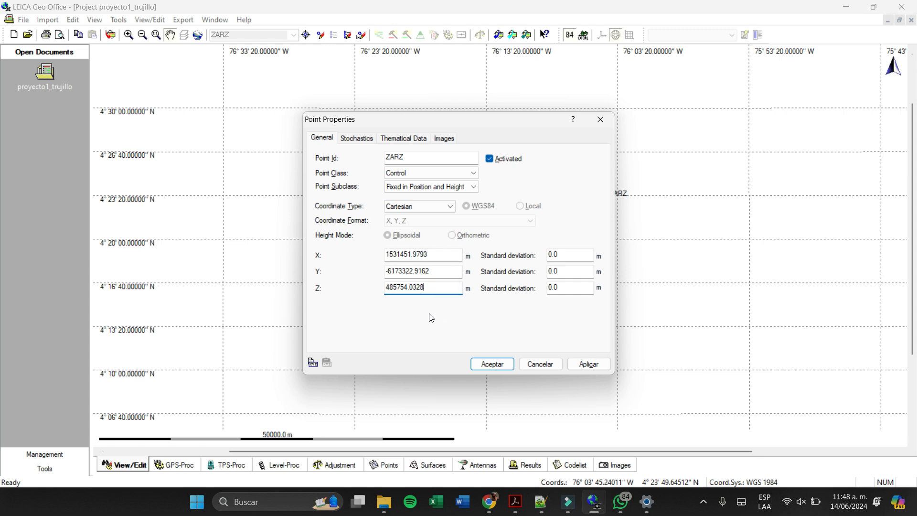
pyautogui.click(583, 366)
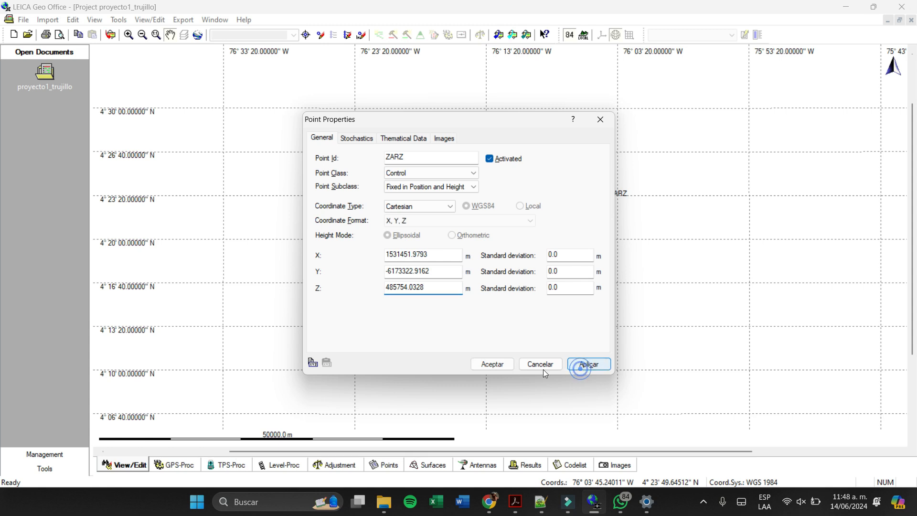
pyautogui.click(491, 364)
pyautogui.moveTo(633, 189); pyautogui.dragTo(597, 258)
pyautogui.scroll(-3, 592, 251)
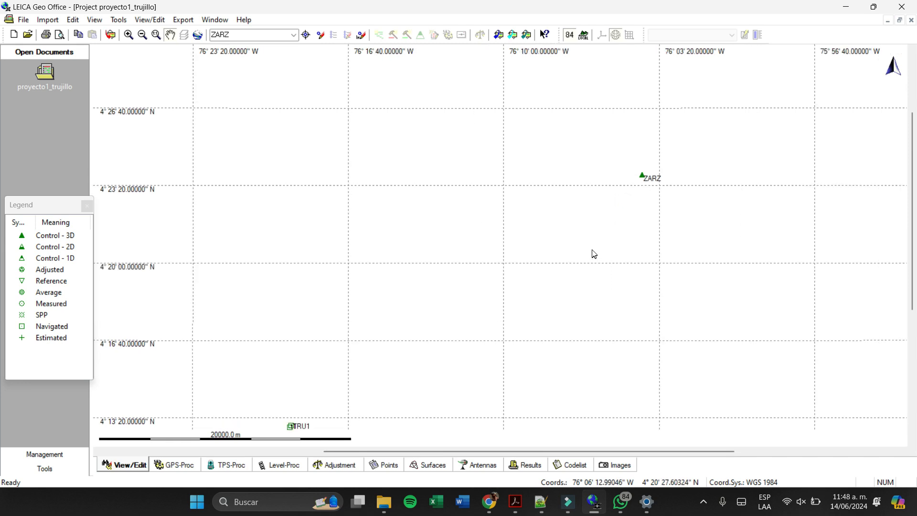
pyautogui.moveTo(531, 316); pyautogui.dragTo(533, 276)
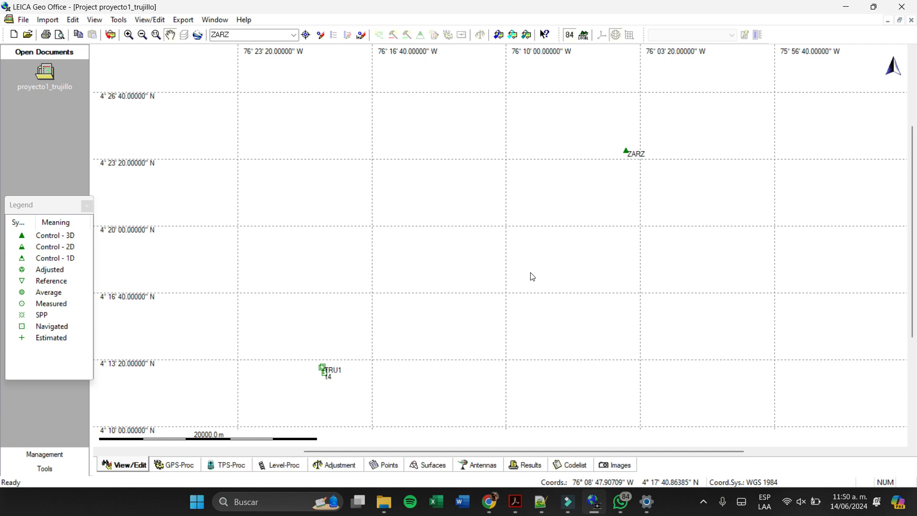
# - List the project's antennas, then look through the GNSS data preparation PDF in Adobe Acrobat for the antenna calibration instructions
pyautogui.click(477, 465)
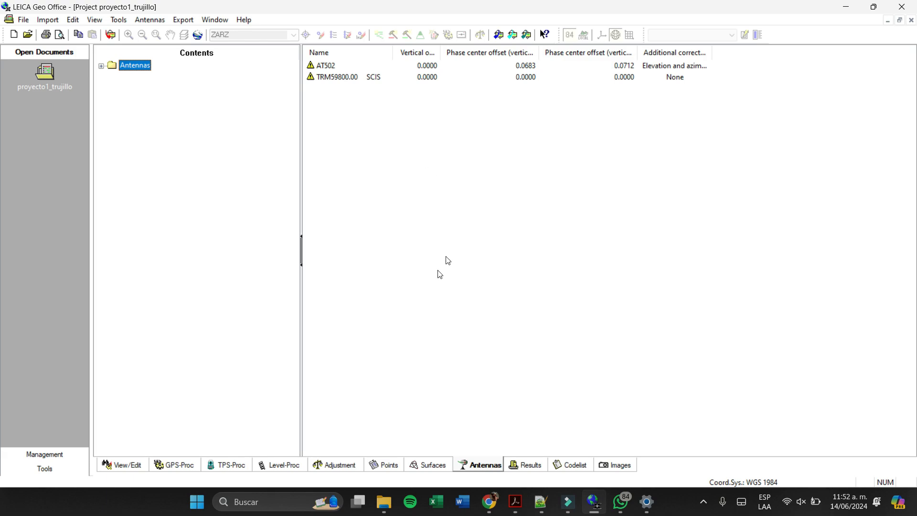
pyautogui.click(516, 502)
pyautogui.scroll(-15, 479, 302)
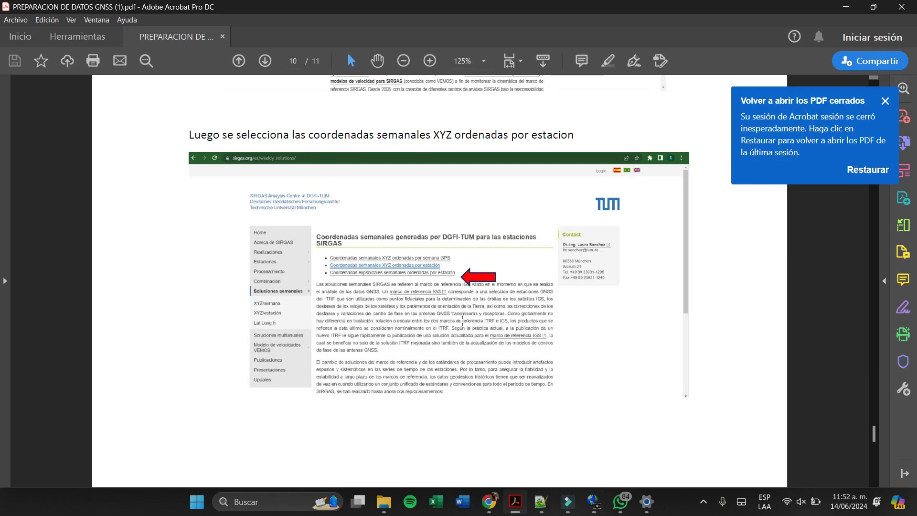
pyautogui.scroll(20, 446, 199)
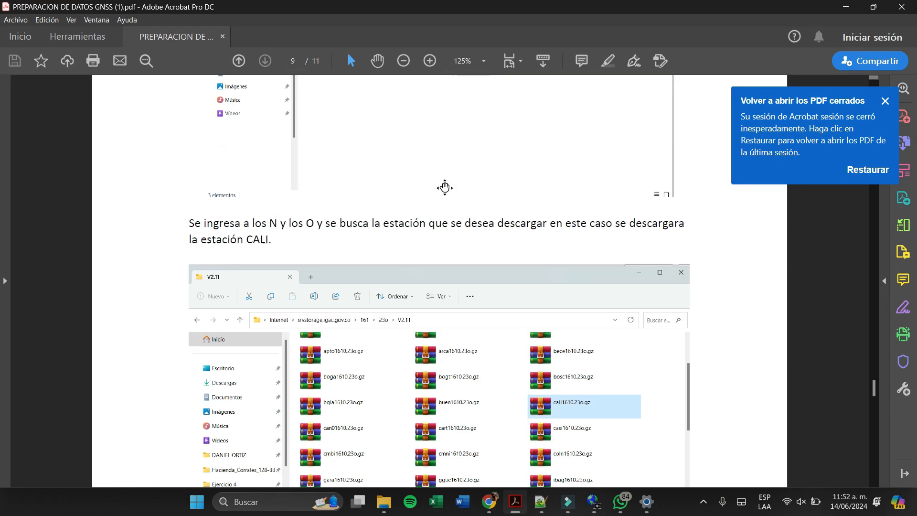
pyautogui.scroll(15, 454, 198)
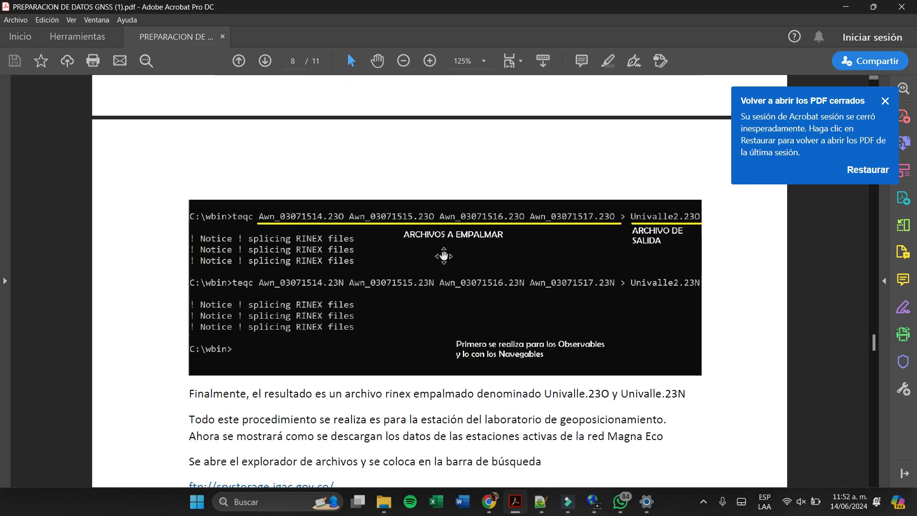
# - Search the web in Chrome for "noaa antenna calibration" and open the Antenna Calibrations site at ngs.noaa.gov
pyautogui.click(489, 502)
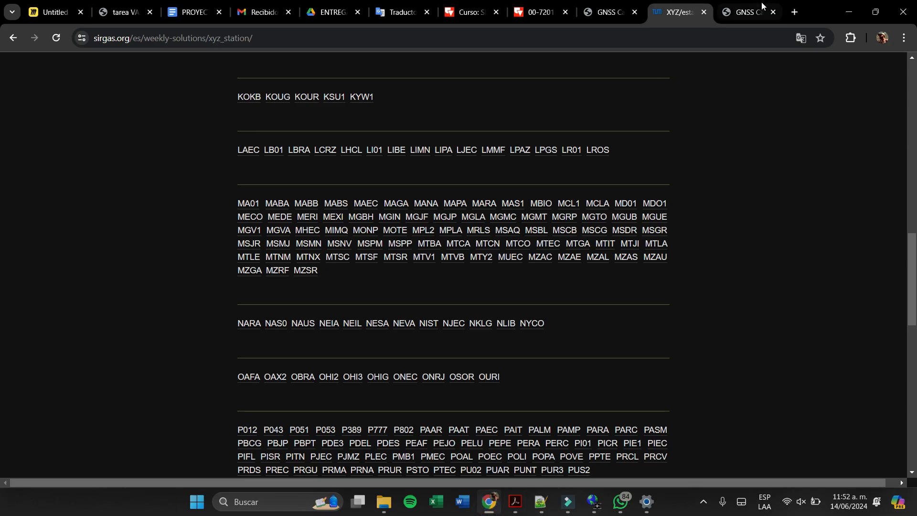
pyautogui.click(790, 13)
pyautogui.write('no')
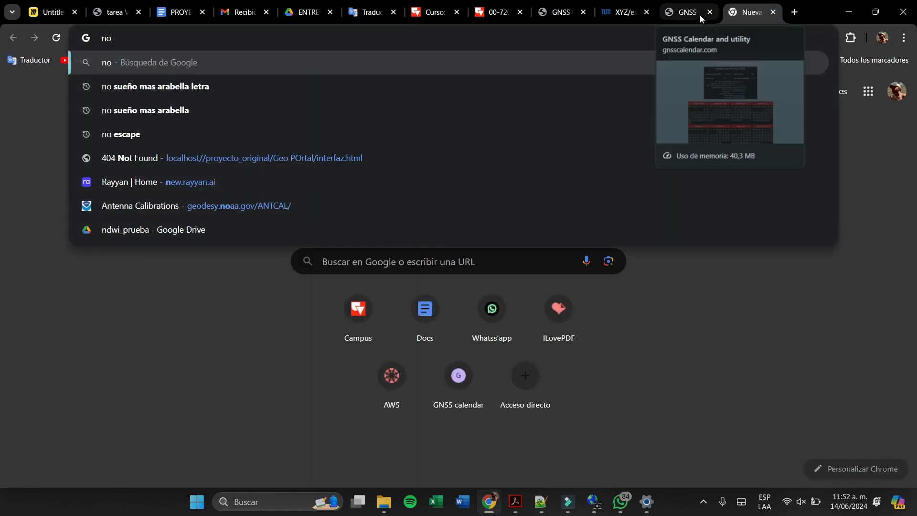
pyautogui.write('aa ')
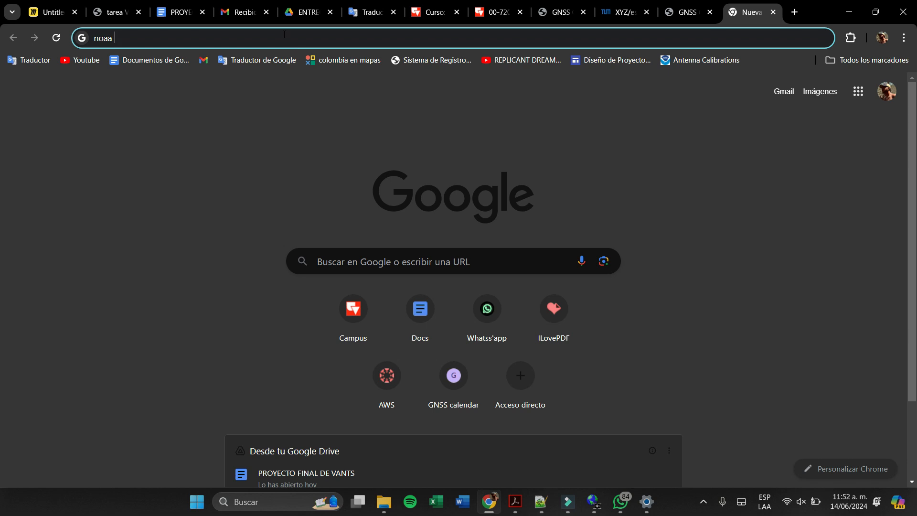
pyautogui.write('anetna')
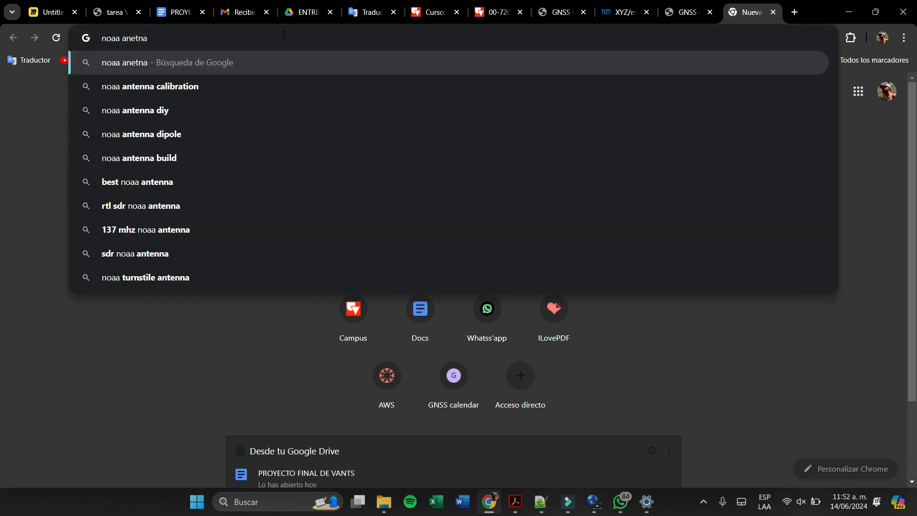
pyautogui.press('Down')
pyautogui.press('Return')
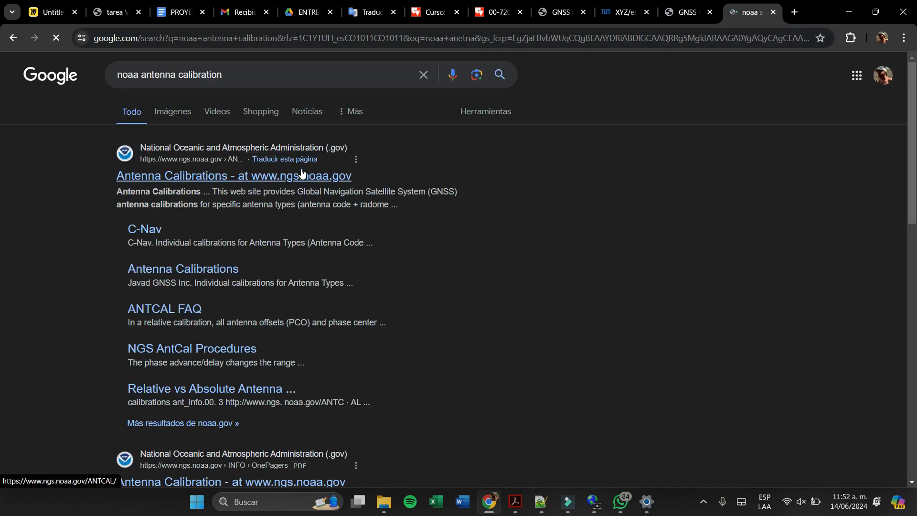
pyautogui.click(302, 175)
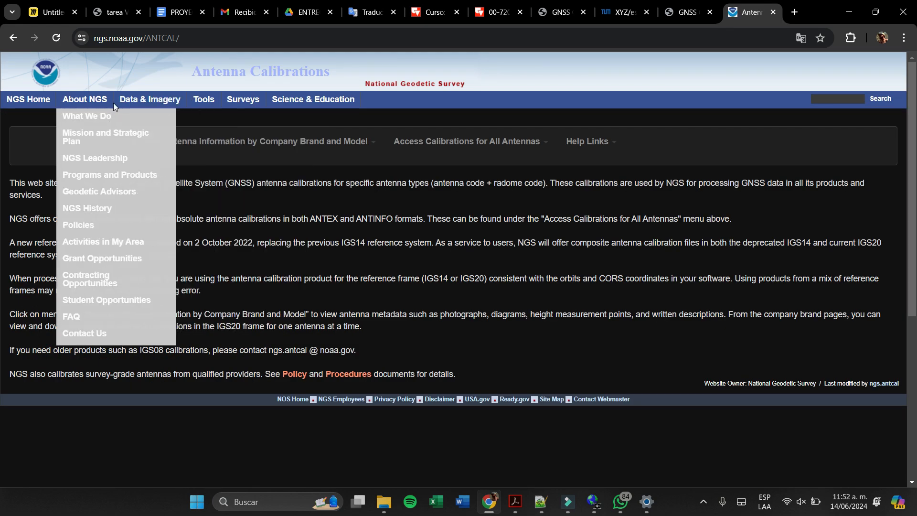
pyautogui.moveTo(202, 110)
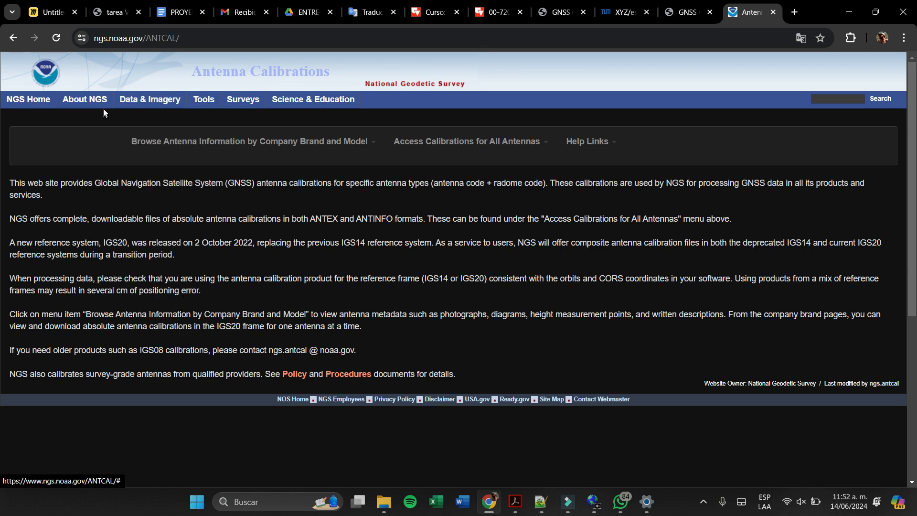
pyautogui.moveTo(96, 103)
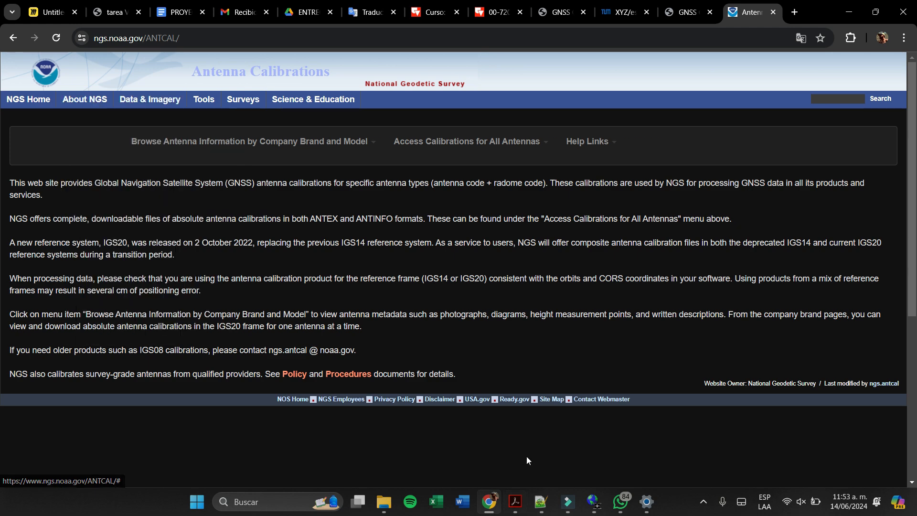
# - Search the GNSS preparation PDF in Adobe Acrobat for "ante" and open its geodesy.noaa.gov/ANTCAL link in Chrome
pyautogui.click(515, 502)
pyautogui.scroll(-3, 557, 400)
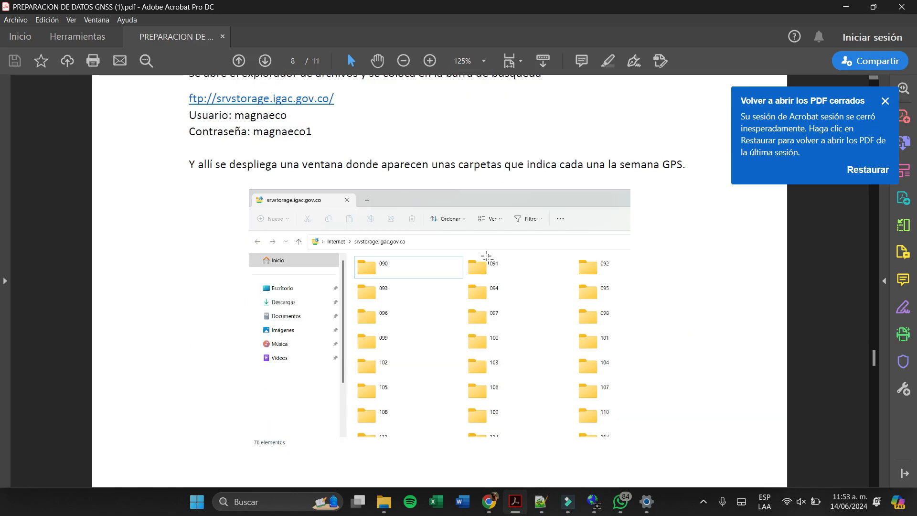
pyautogui.write('ante')
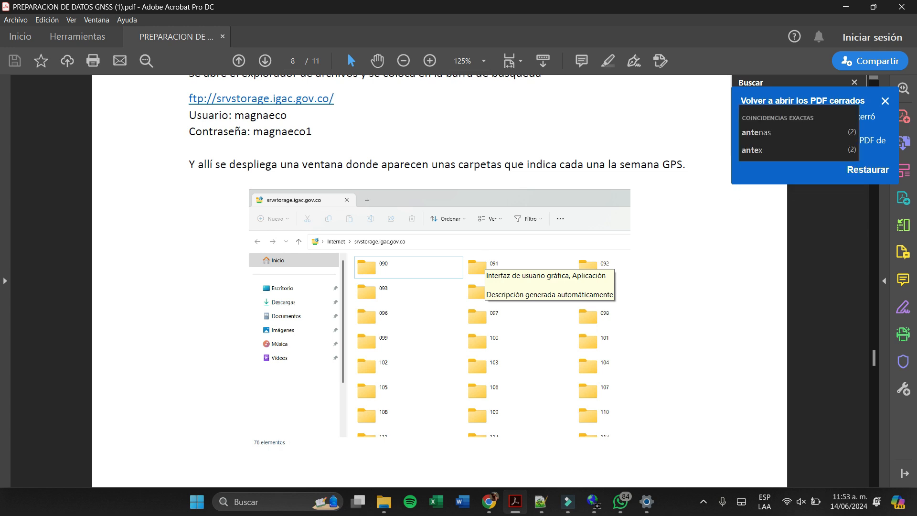
pyautogui.press('Return')
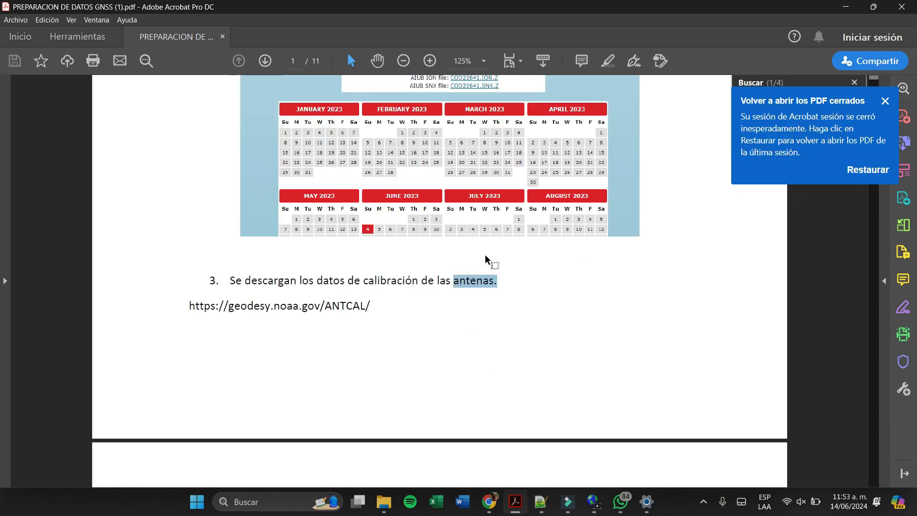
pyautogui.scroll(-3, 478, 237)
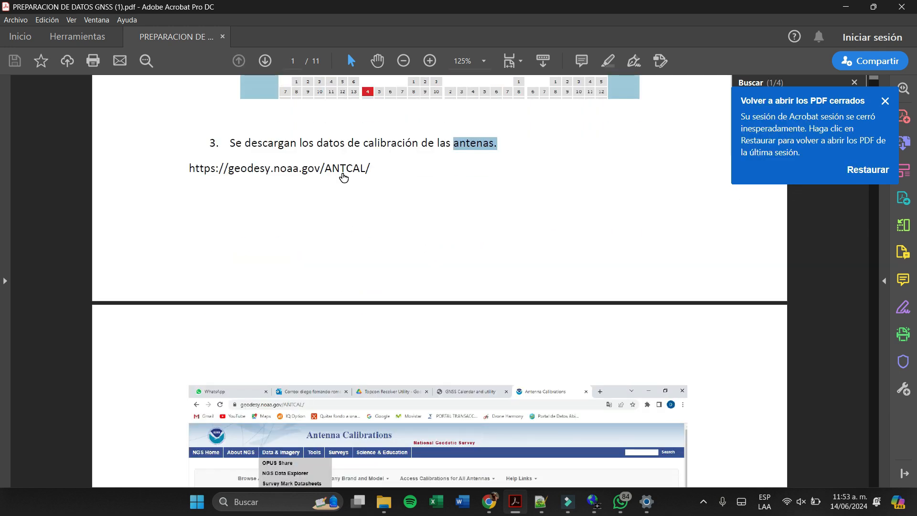
pyautogui.click(343, 177)
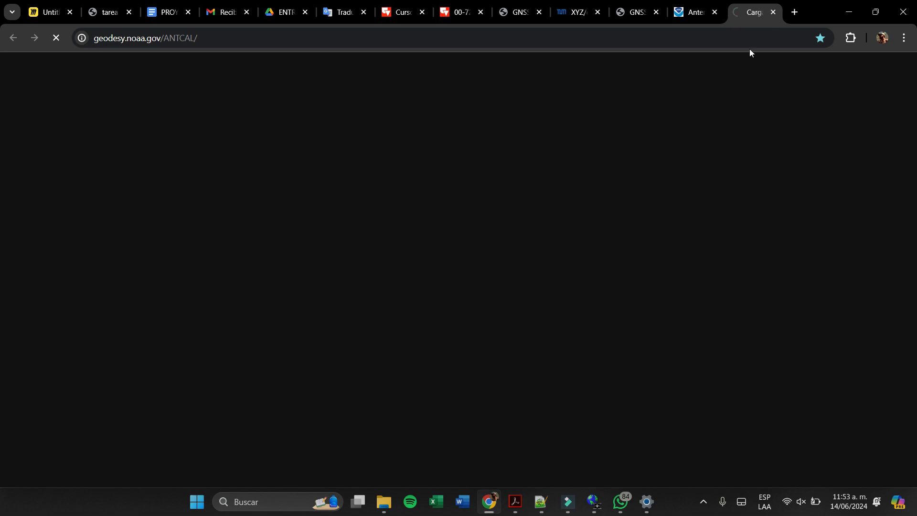
pyautogui.click(574, 148)
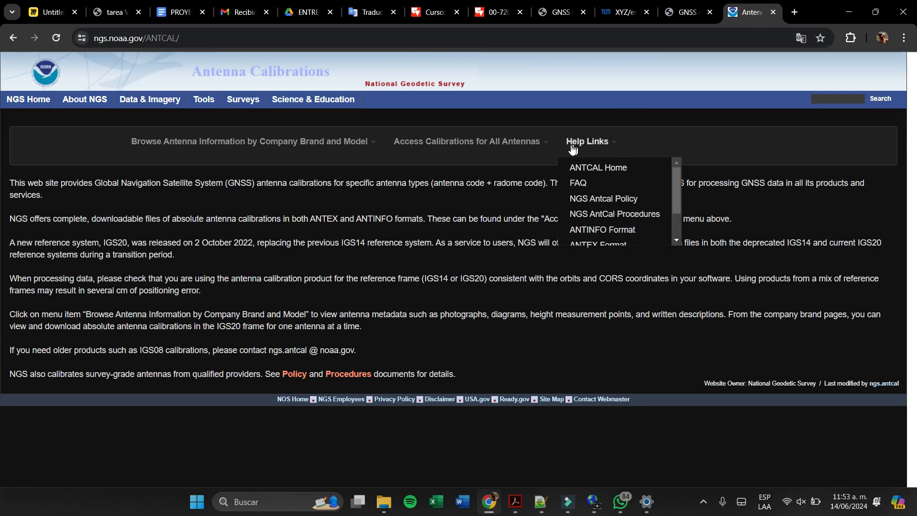
# - Check the PDF guide's website screenshot and open Antenna Calibration Data on the NGS site in Chrome
pyautogui.hotkey('alt', 'Tab')
pyautogui.scroll(-4, 436, 320)
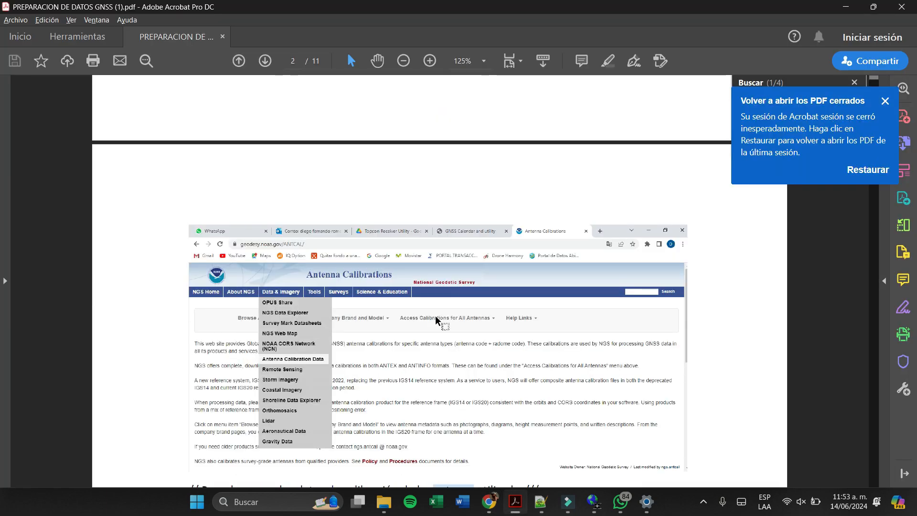
pyautogui.hotkey('alt', 'Tab')
pyautogui.moveTo(158, 99)
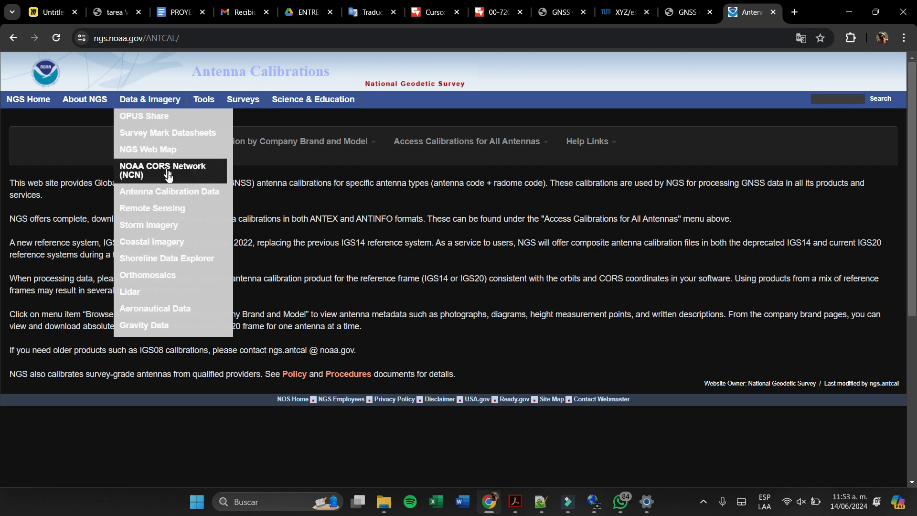
pyautogui.click(173, 194)
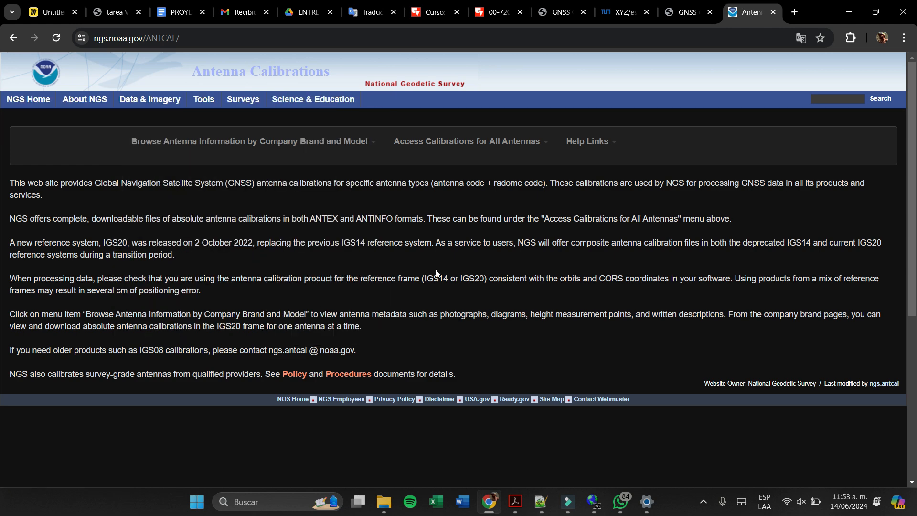
# - Read the PDF guide's manufacturer selection, browse the NGS antenna manufacturers and check the project's antenna names in LEICA Geo Office
pyautogui.hotkey('alt', 'Tab')
pyautogui.scroll(-5, 483, 289)
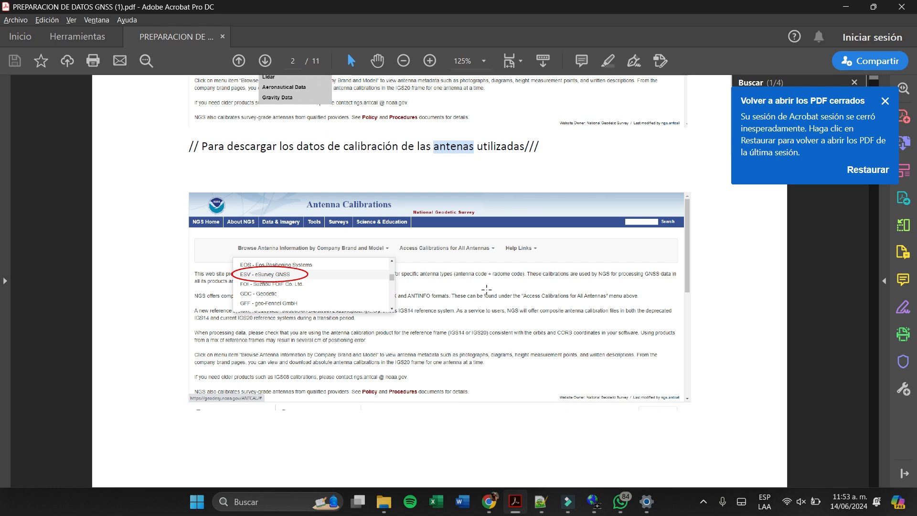
pyautogui.hotkey('alt', 'Tab')
pyautogui.moveTo(344, 135)
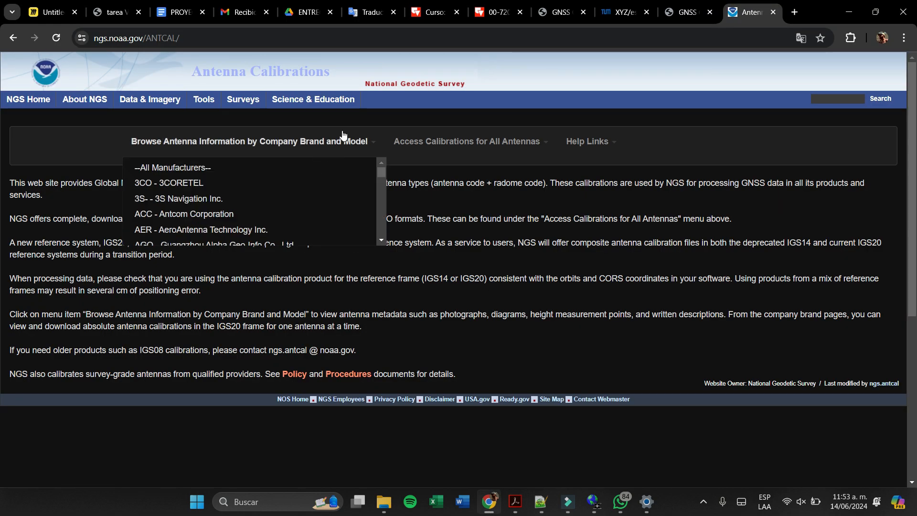
pyautogui.scroll(-15, 235, 201)
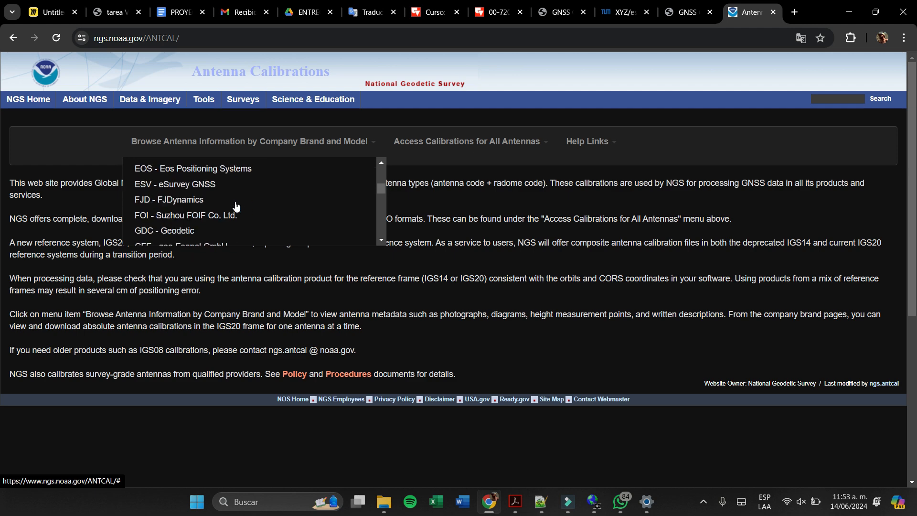
pyautogui.scroll(-17, 236, 207)
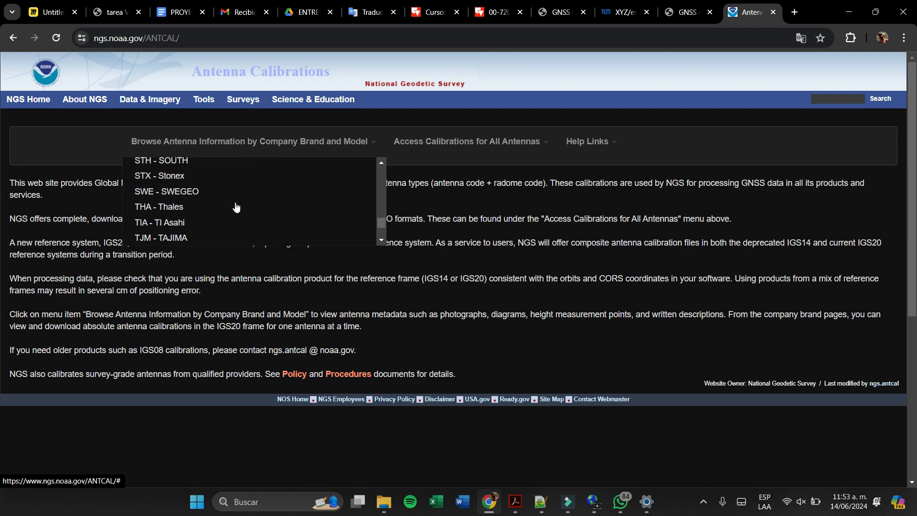
pyautogui.scroll(2, 236, 207)
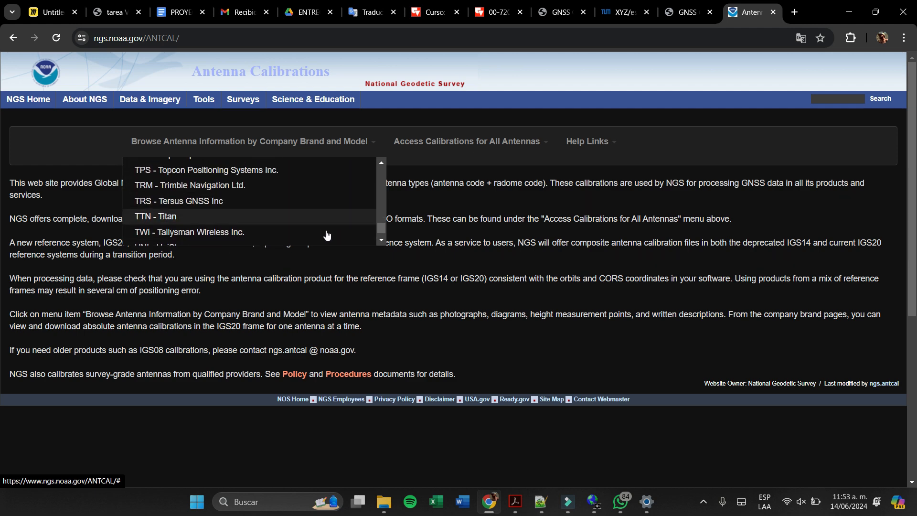
pyautogui.click(598, 510)
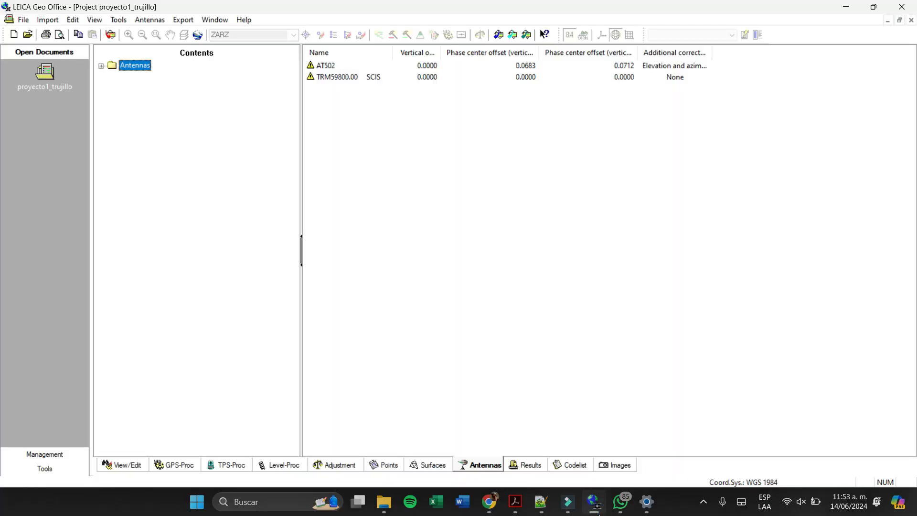
# - Return to the NGS site in Chrome and open the antenna calibrations of TRM - Trimble Navigation Ltd
pyautogui.click(595, 504)
pyautogui.moveTo(150, 99)
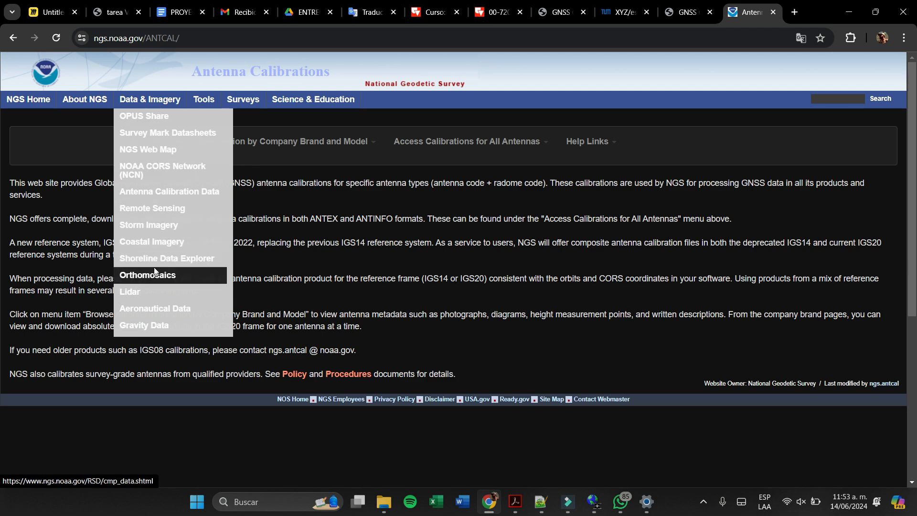
pyautogui.scroll(-5, 159, 270)
pyautogui.scroll(5, 159, 270)
pyautogui.moveTo(253, 142)
pyautogui.scroll(-1, 221, 223)
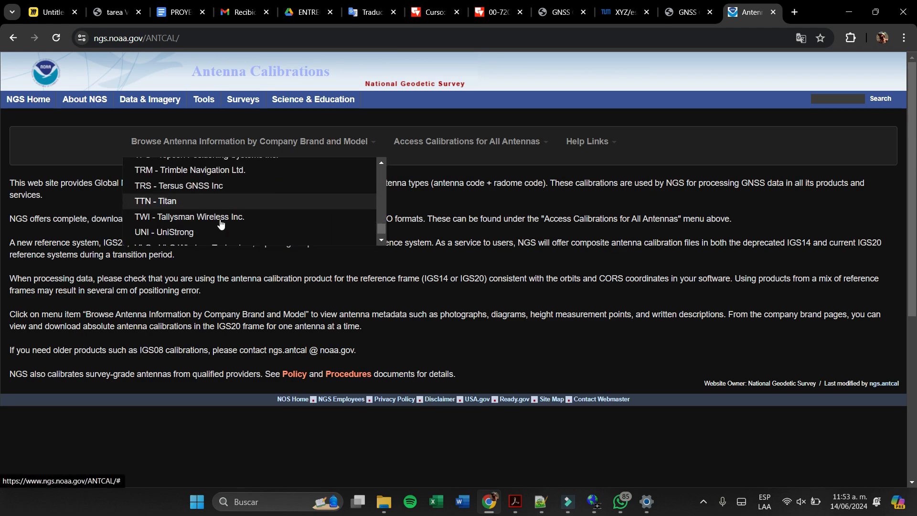
pyautogui.scroll(2, 220, 217)
pyautogui.scroll(-1, 216, 212)
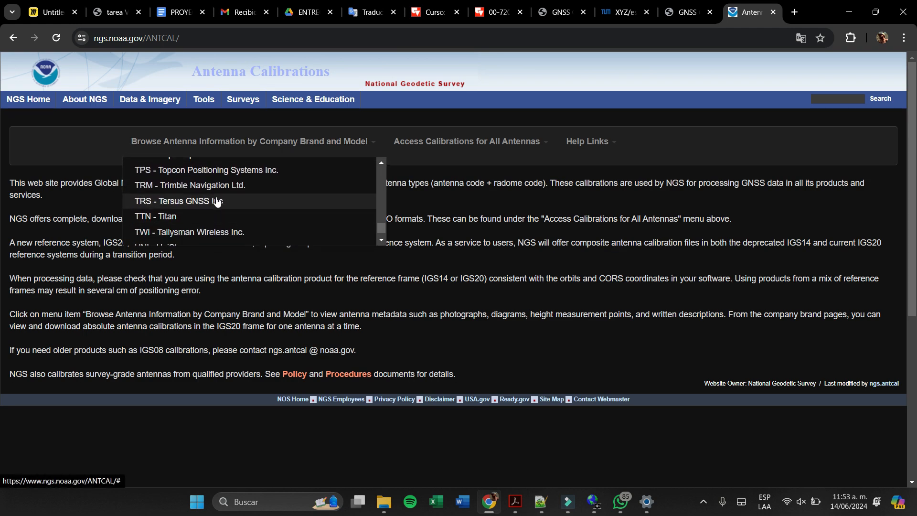
pyautogui.click(232, 189)
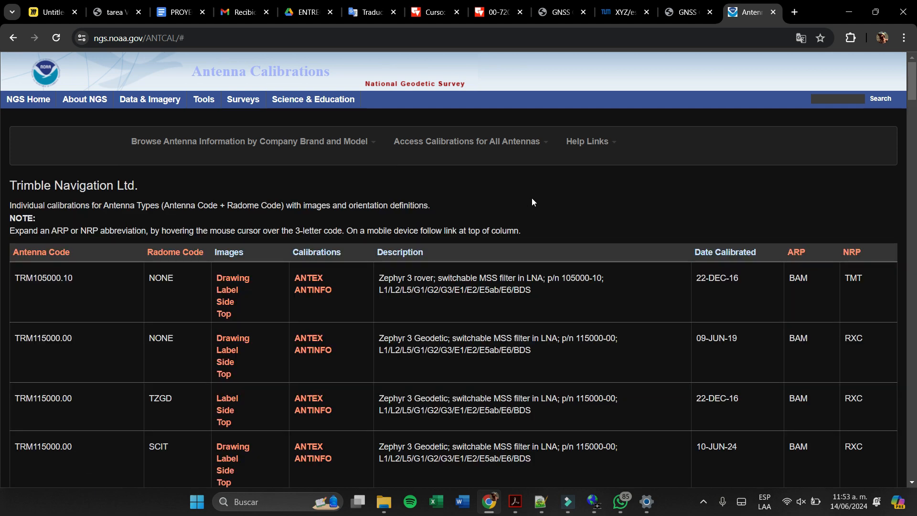
# - Check the TRM antenna's name in LEICA Geo Office and search the NGS Trimble list in Chrome for "trm59800.00"
pyautogui.click(595, 509)
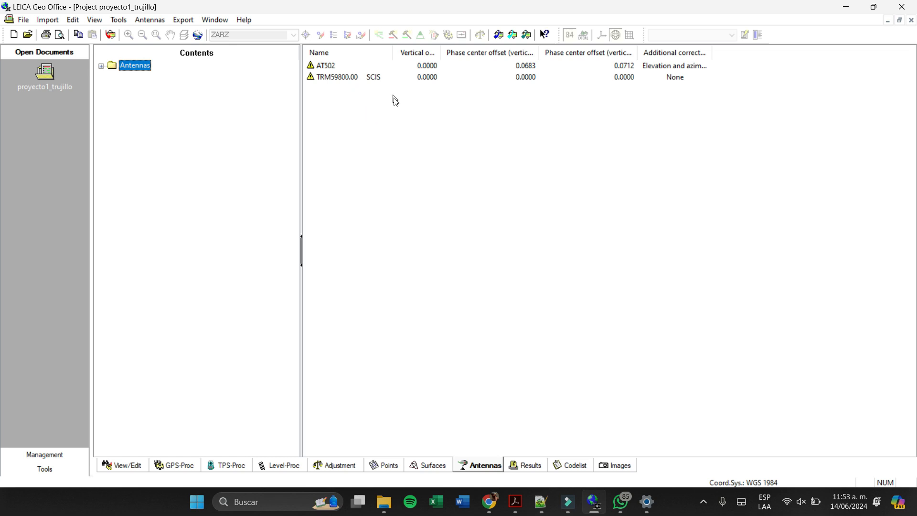
pyautogui.hotkey('alt', 'Tab')
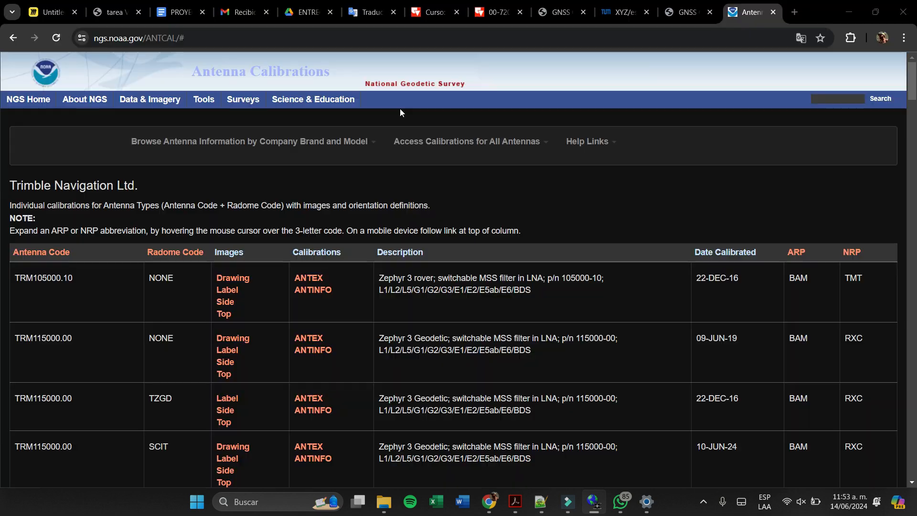
pyautogui.moveTo(411, 158)
pyautogui.hotkey('ctrl', 'f')
pyautogui.write('tr')
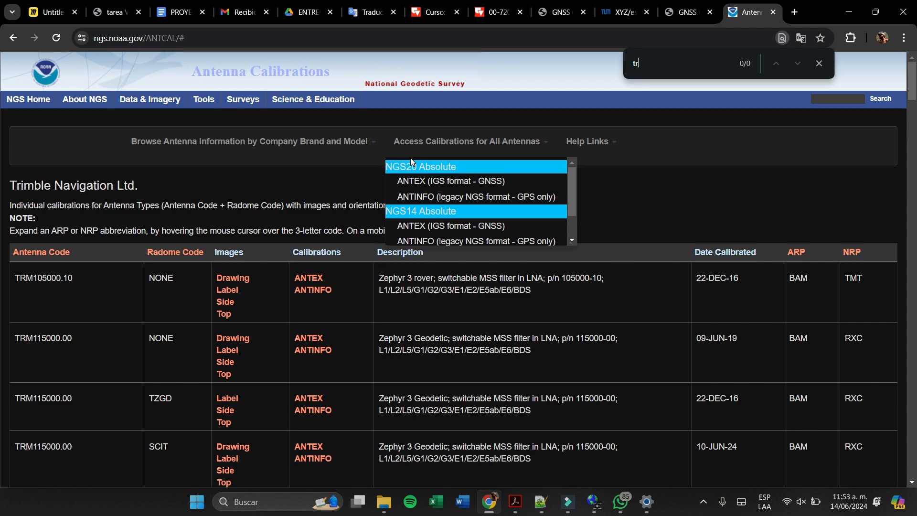
pyautogui.write('m')
pyautogui.hotkey('alt', 'Tab')
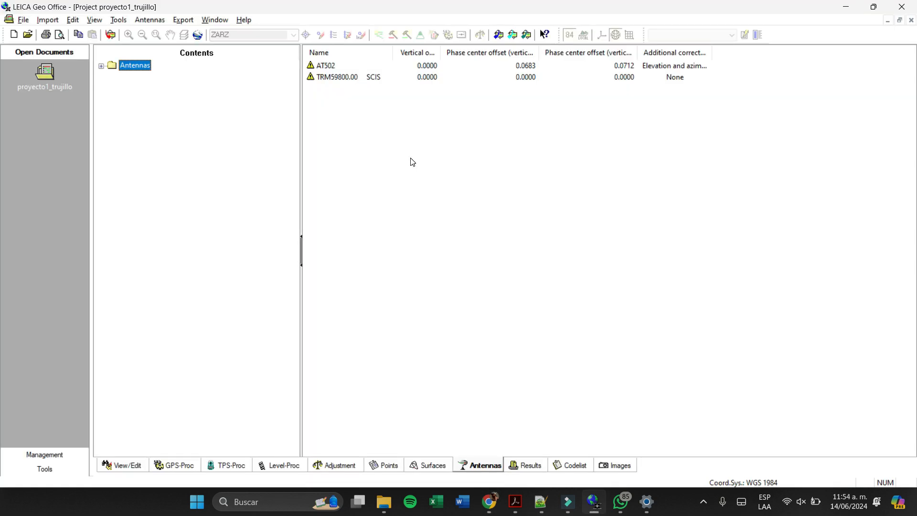
pyautogui.hotkey('alt', 'Tab')
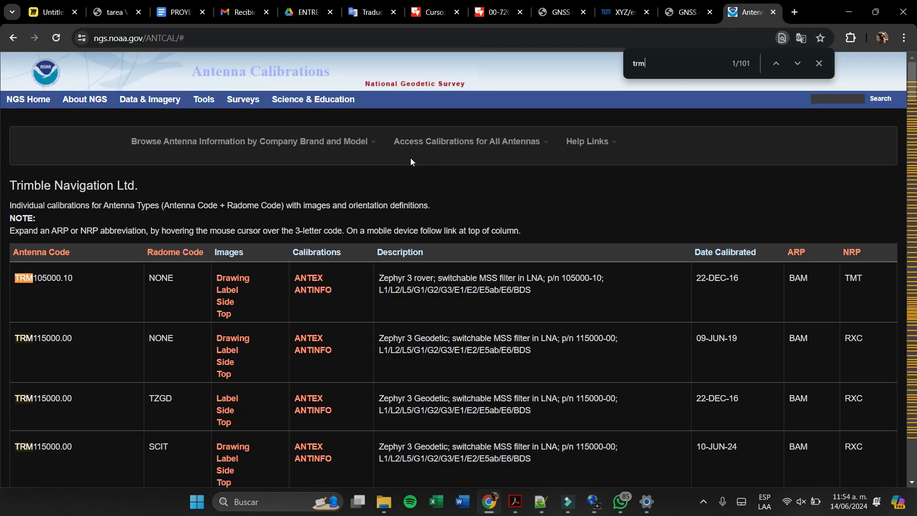
pyautogui.write('59800')
pyautogui.hotkey('alt', 'Tab')
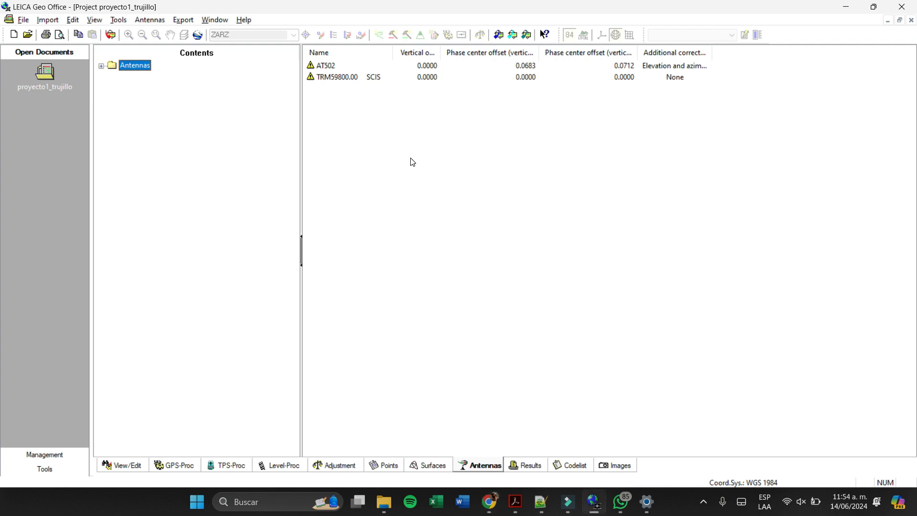
pyautogui.hotkey('alt', 'Tab')
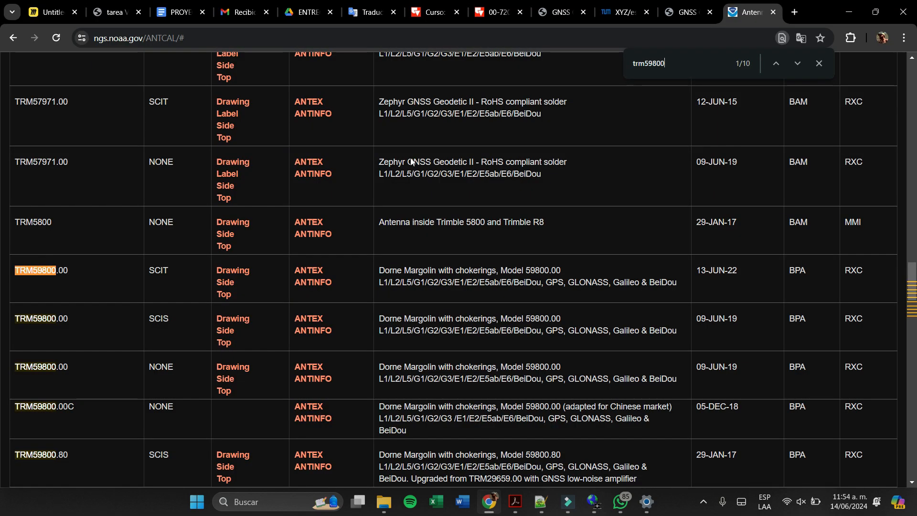
pyautogui.write('.00')
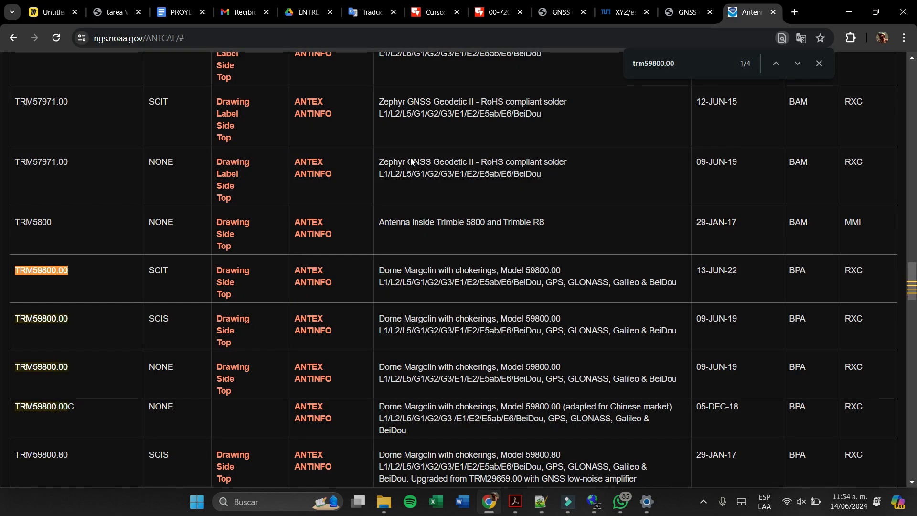
# - Go through the "trm59800.00" matches in the Trimble list and compare their radome codes
pyautogui.hotkey('alt', 'Tab')
pyautogui.hotkey('alt', 'Tab')
pyautogui.press('Return')
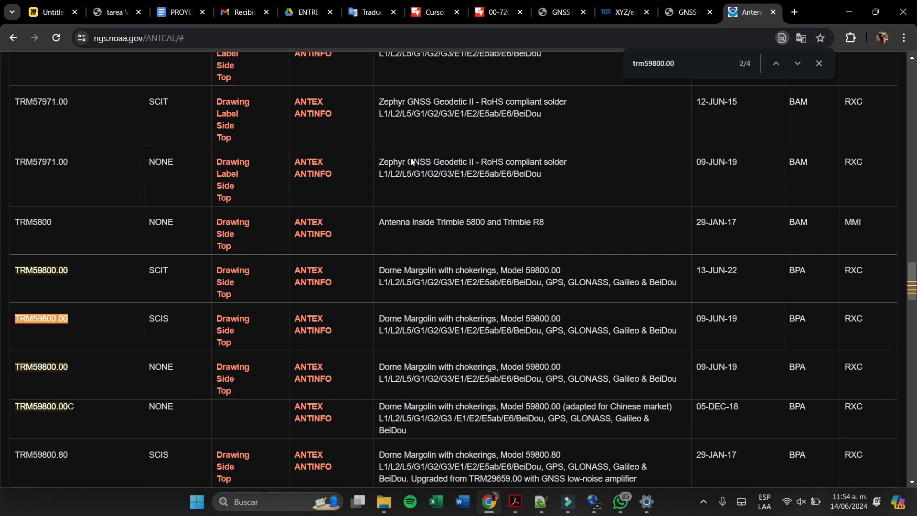
pyautogui.press('Return')
pyautogui.press('Return')
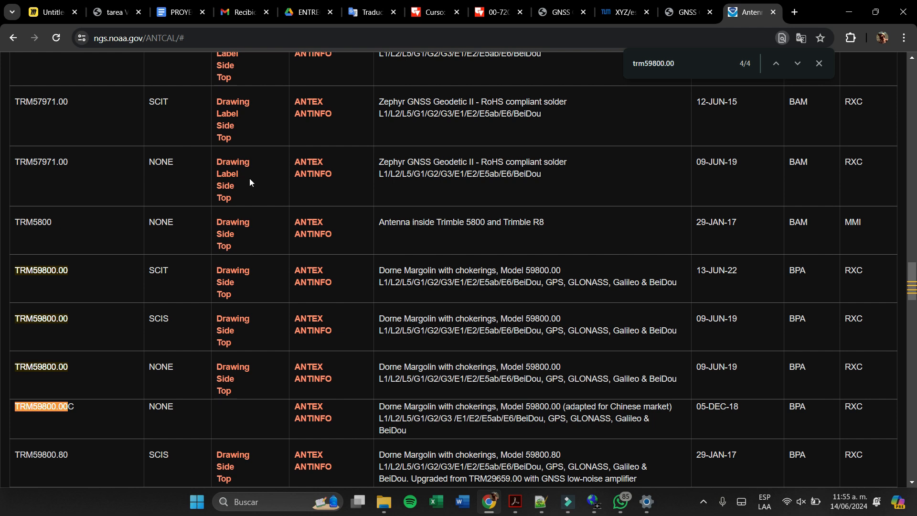
pyautogui.middleClick(328, 420)
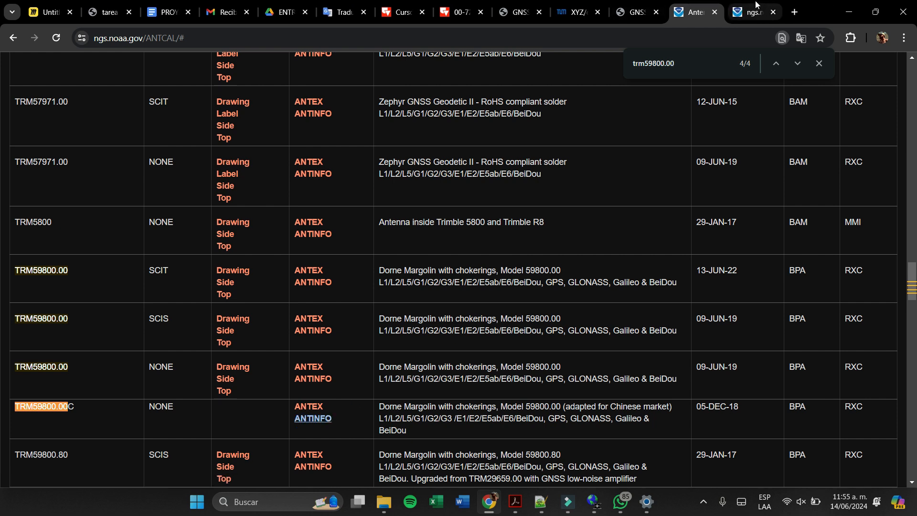
pyautogui.moveTo(756, 4)
pyautogui.scroll(-1, 613, 284)
pyautogui.click(774, 13)
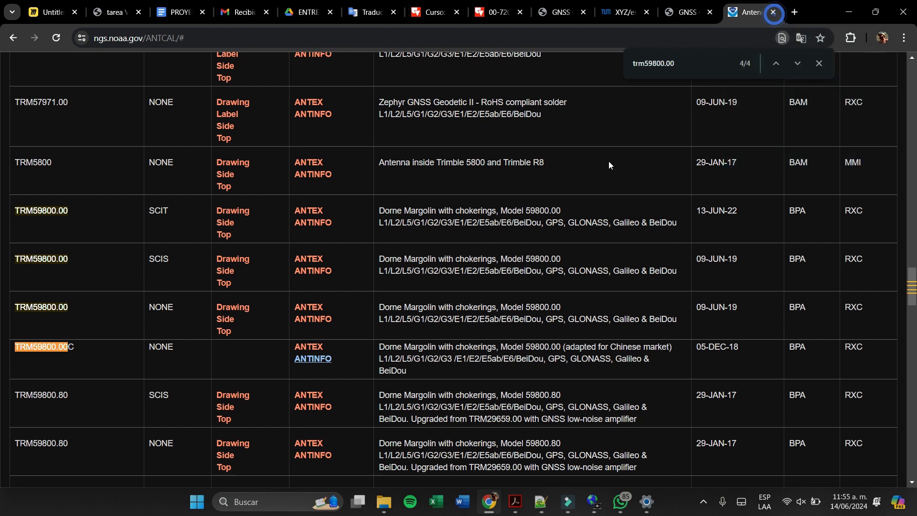
# - Open the ANTINFO calibration of TRM59800.80 SCIS and highlight its first line of phase center offsets
pyautogui.middleClick(312, 407)
pyautogui.click(753, 12)
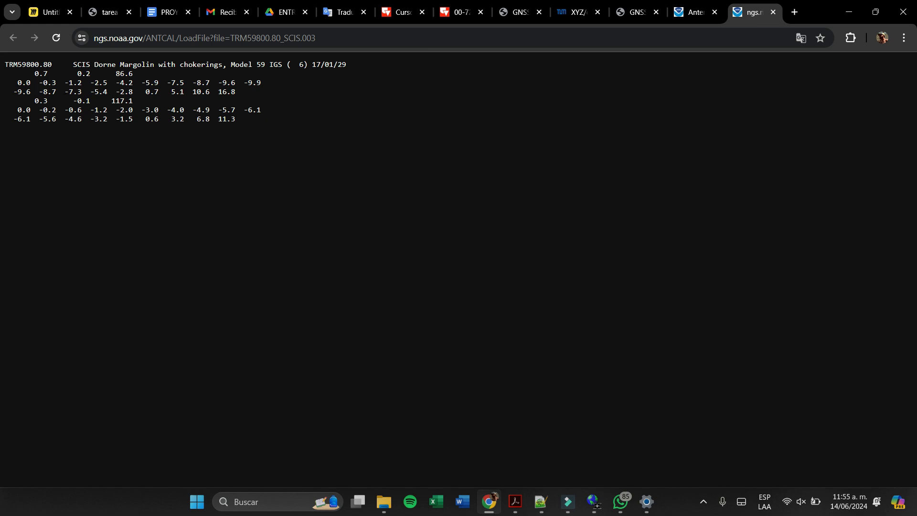
pyautogui.click(82, 80)
pyautogui.moveTo(82, 77); pyautogui.dragTo(133, 74)
pyautogui.click(89, 75)
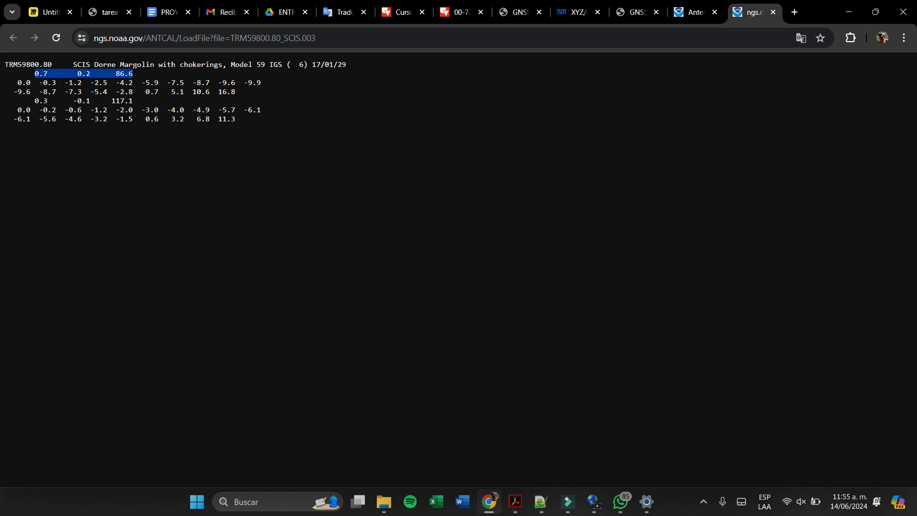
# - Examine the north, east and vertical L1 offsets one by one in the TRM59800.80 SCIS calibration
pyautogui.click(39, 80)
pyautogui.doubleClick(40, 76)
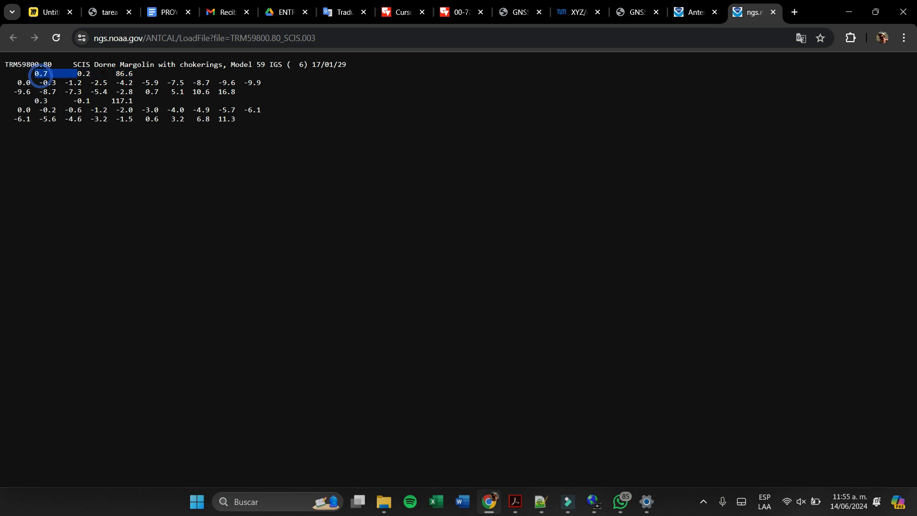
pyautogui.doubleClick(83, 73)
pyautogui.click(96, 75)
pyautogui.doubleClick(121, 73)
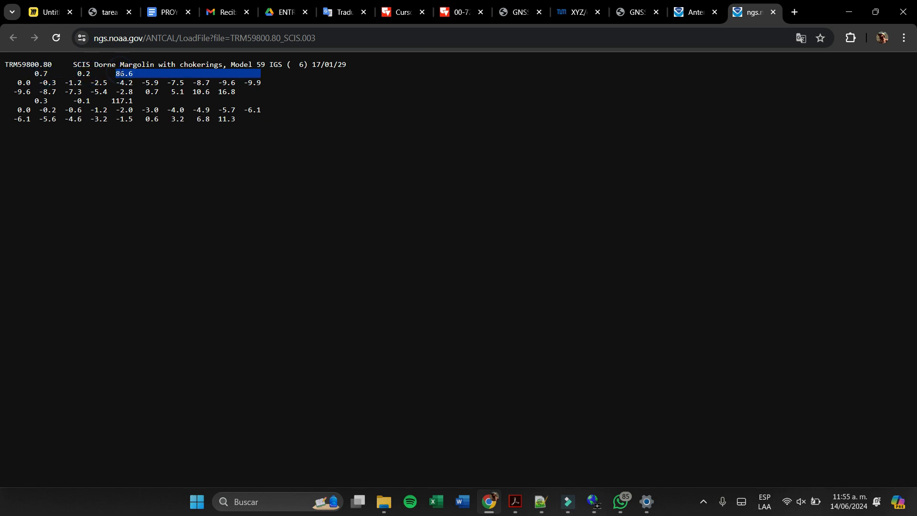
pyautogui.click(34, 78)
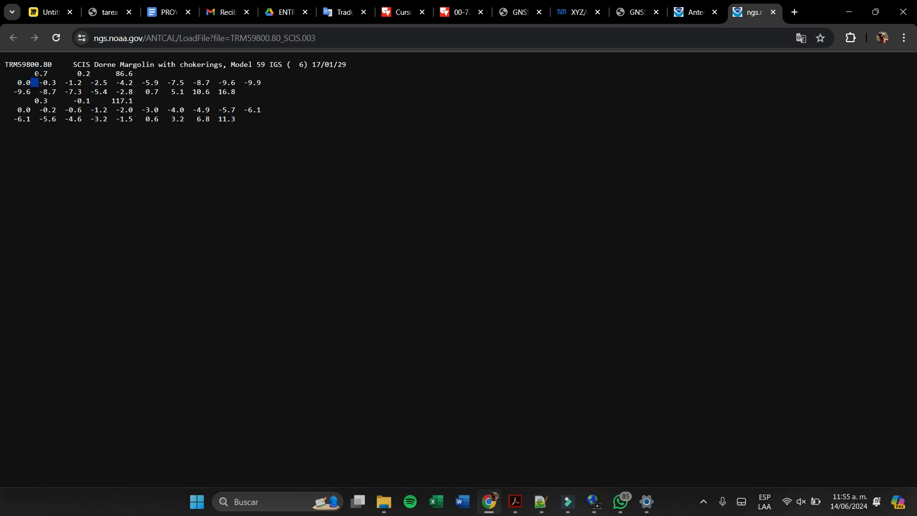
pyautogui.doubleClick(36, 73)
pyautogui.click(37, 73)
pyautogui.tripleClick(37, 73)
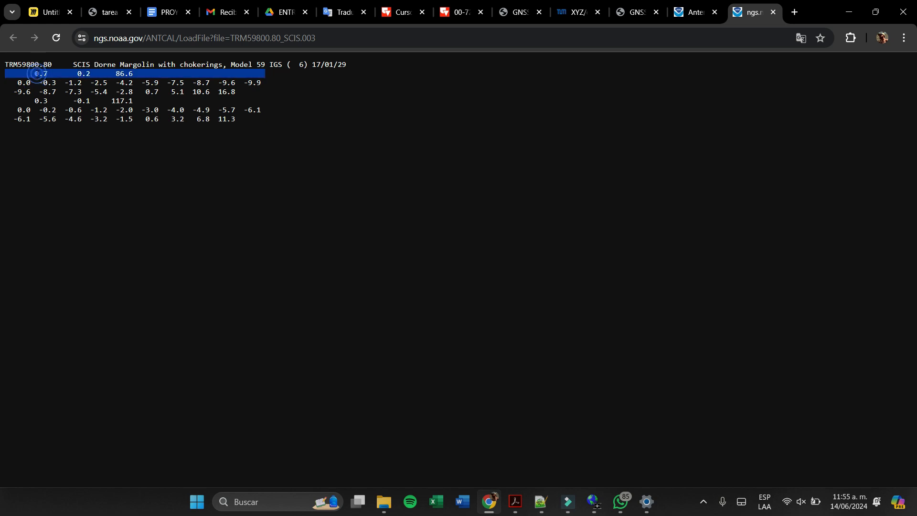
pyautogui.click(36, 73)
pyautogui.doubleClick(37, 73)
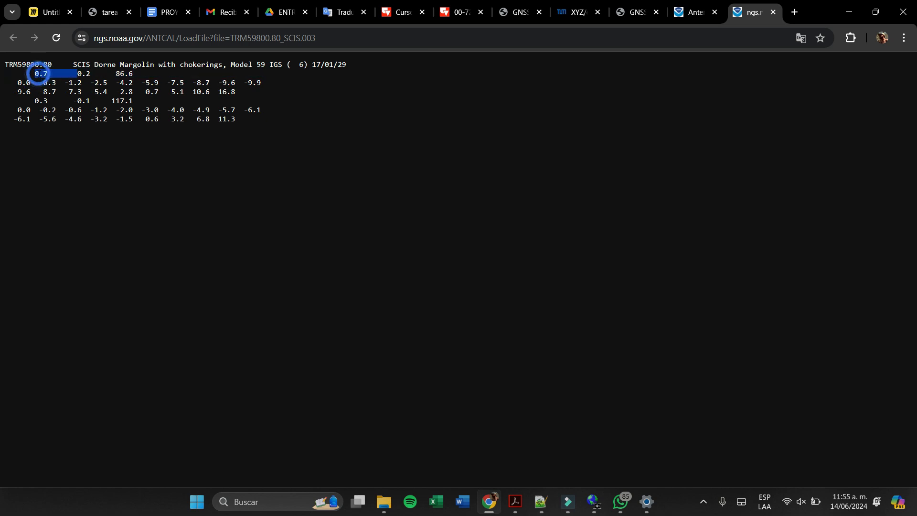
pyautogui.click(64, 74)
pyautogui.doubleClick(64, 74)
pyautogui.doubleClick(36, 73)
pyautogui.doubleClick(116, 73)
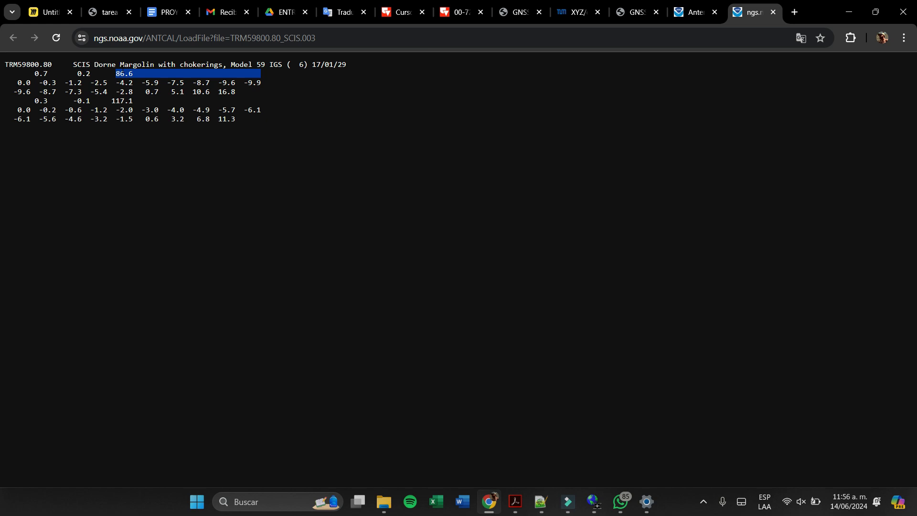
# - Examine the rows of elevation-dependent corrections beneath the L1 offsets in the calibration text
pyautogui.click(45, 70)
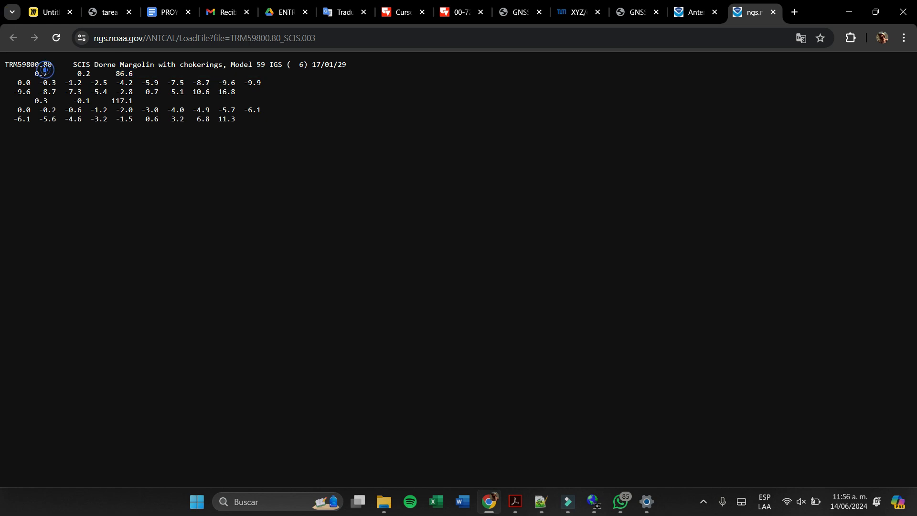
pyautogui.moveTo(45, 70); pyautogui.dragTo(52, 81)
pyautogui.click(44, 69)
pyautogui.click(34, 71)
pyautogui.click(18, 85)
pyautogui.moveTo(30, 82); pyautogui.dragTo(134, 82)
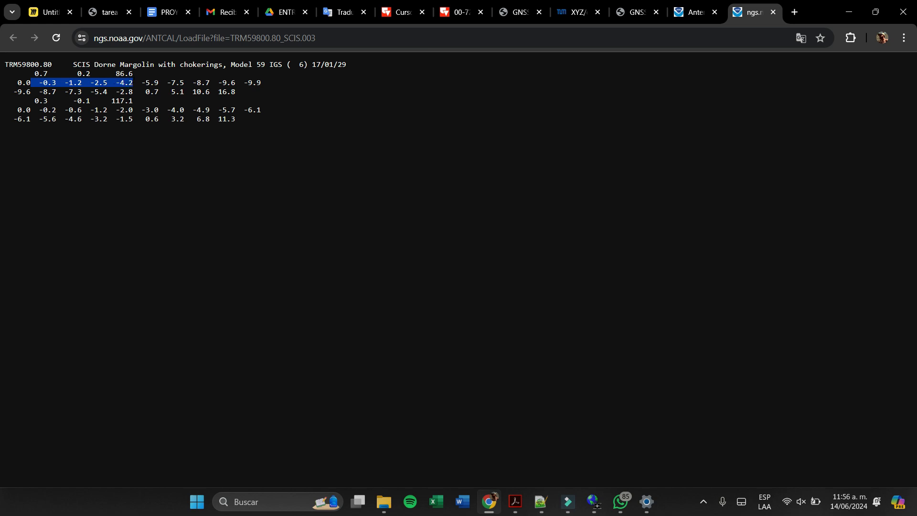
pyautogui.click(45, 94)
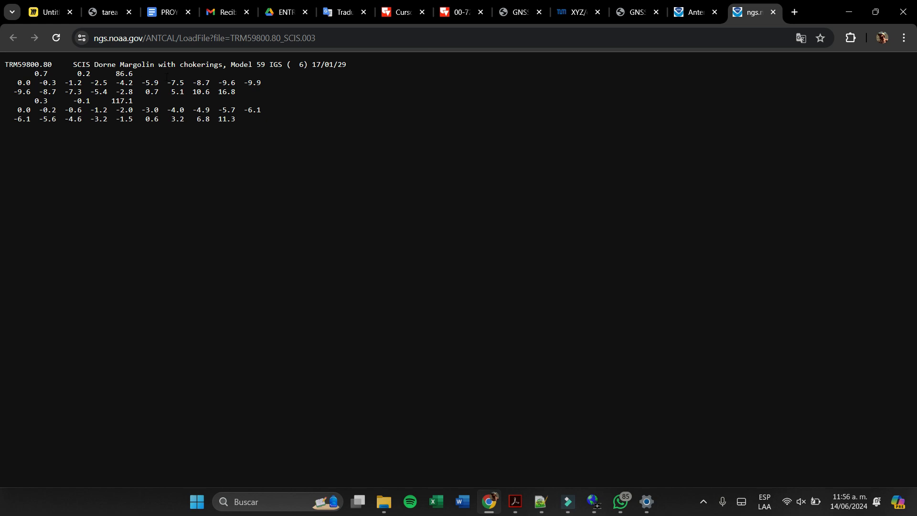
pyautogui.moveTo(149, 77); pyautogui.dragTo(125, 74)
# - Copy the complete TRM59800.80 SCIS calibration text from Chrome into a new Notepad++ document
pyautogui.click(541, 502)
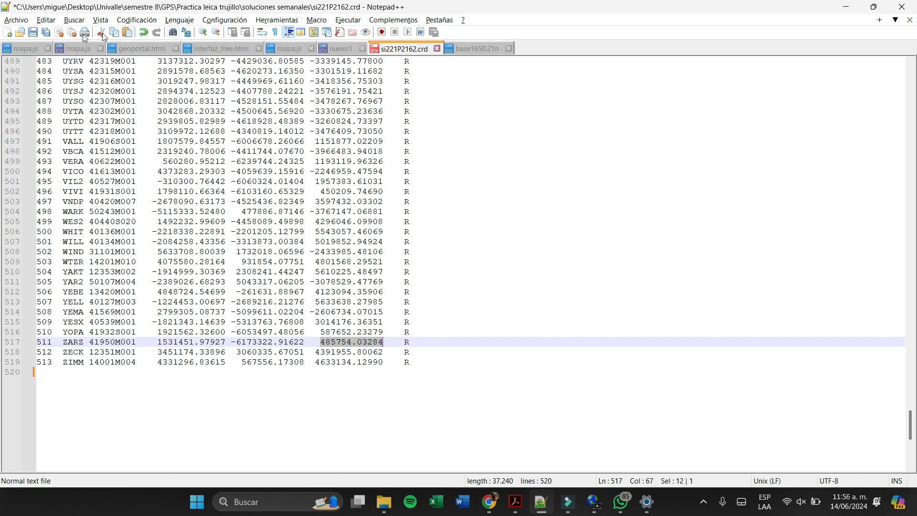
pyautogui.click(13, 21)
pyautogui.click(24, 34)
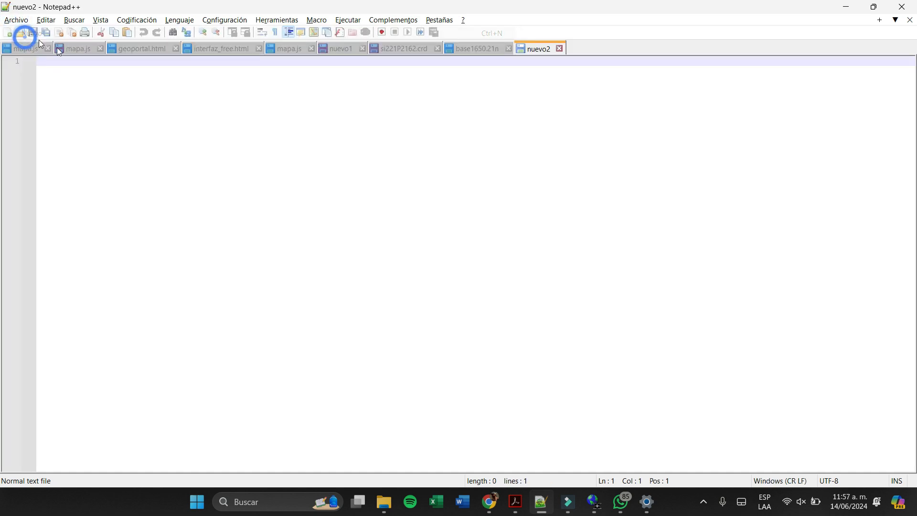
pyautogui.hotkey('alt', 'Tab')
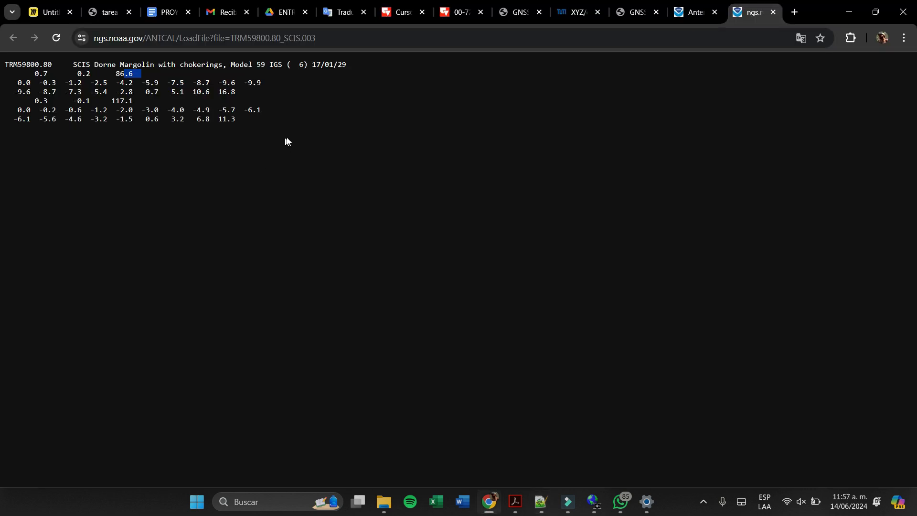
pyautogui.moveTo(287, 143); pyautogui.dragTo(2, 63)
pyautogui.hotkey('ctrl', 'c')
pyautogui.hotkey('alt', 'Tab')
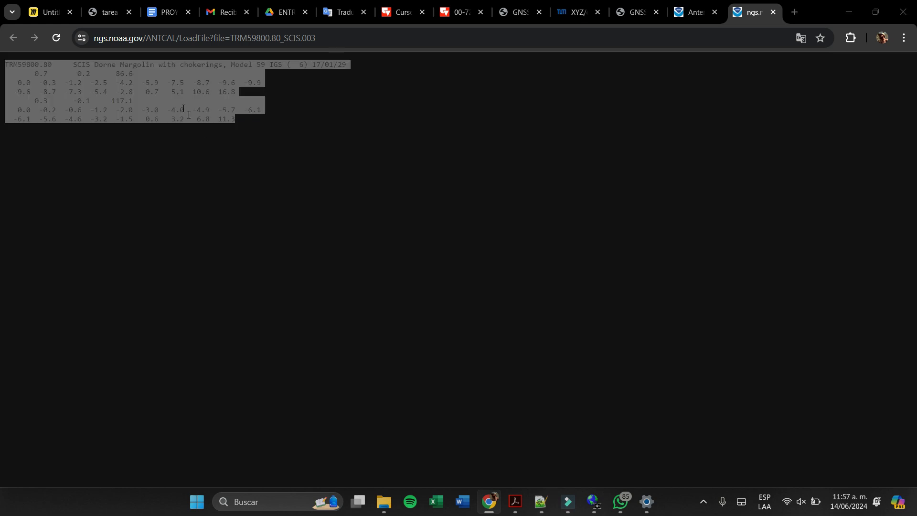
pyautogui.hotkey('ctrl', 'v')
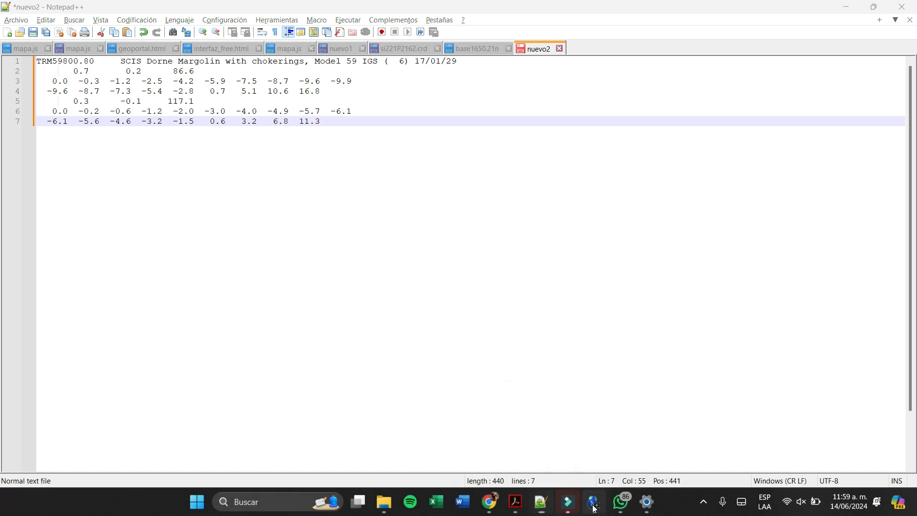
# - Switch to LEICA Geo Office and open the properties of the antenna TRM59800.00 SCIS
pyautogui.click(594, 502)
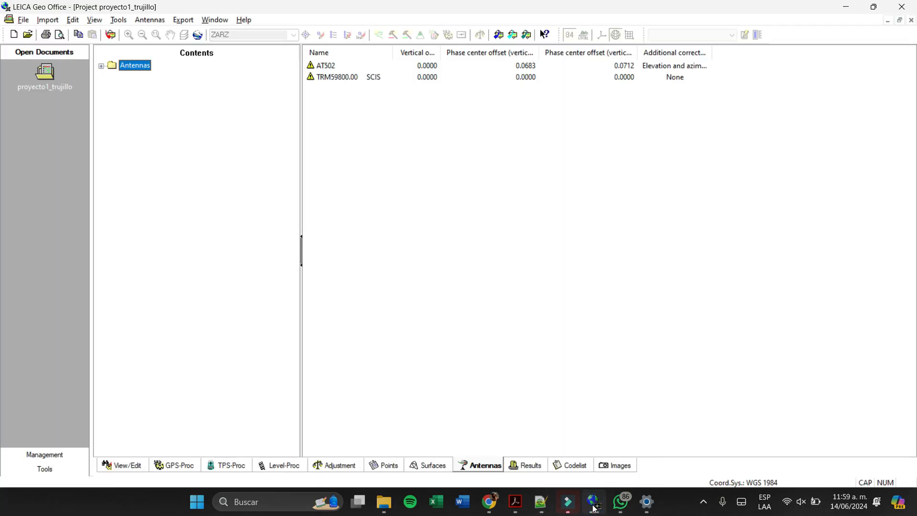
pyautogui.rightClick(370, 78)
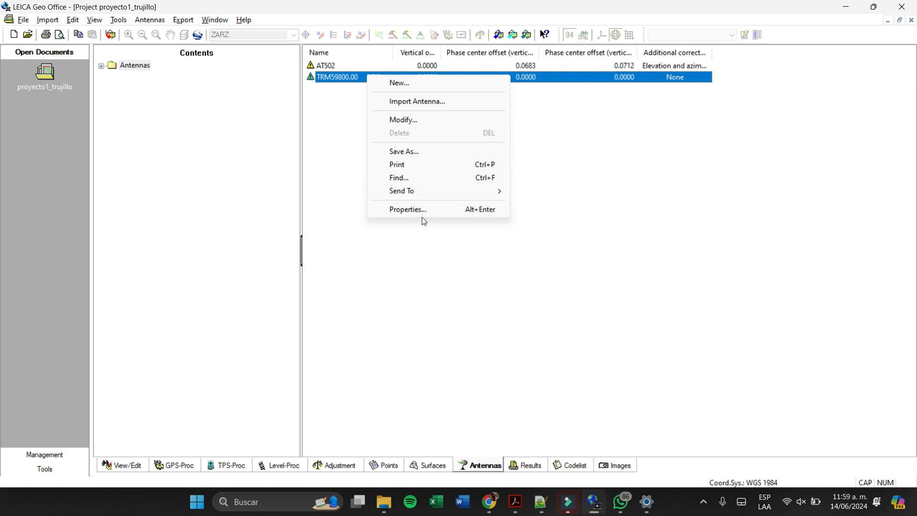
pyautogui.click(422, 214)
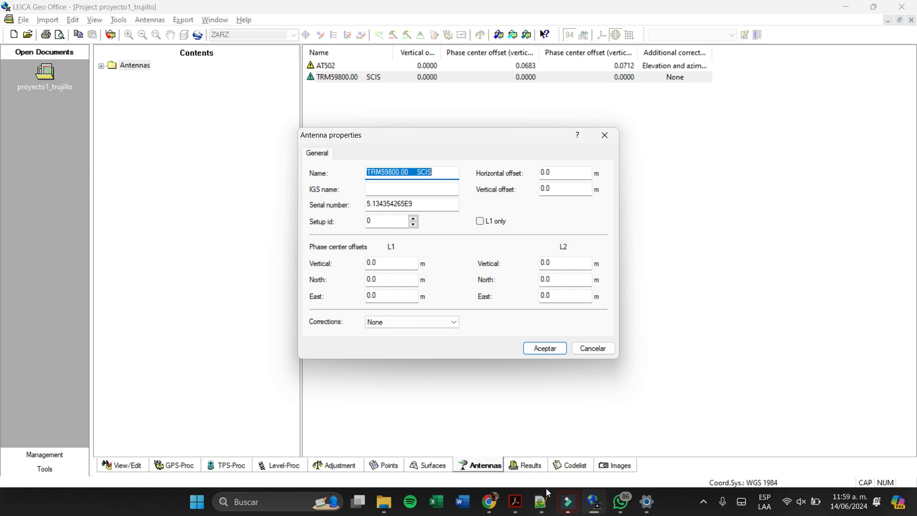
# - Set the L1 vertical phase center offset to 0.0866 m, consulting the calibration text in Notepad++
pyautogui.moveTo(543, 501)
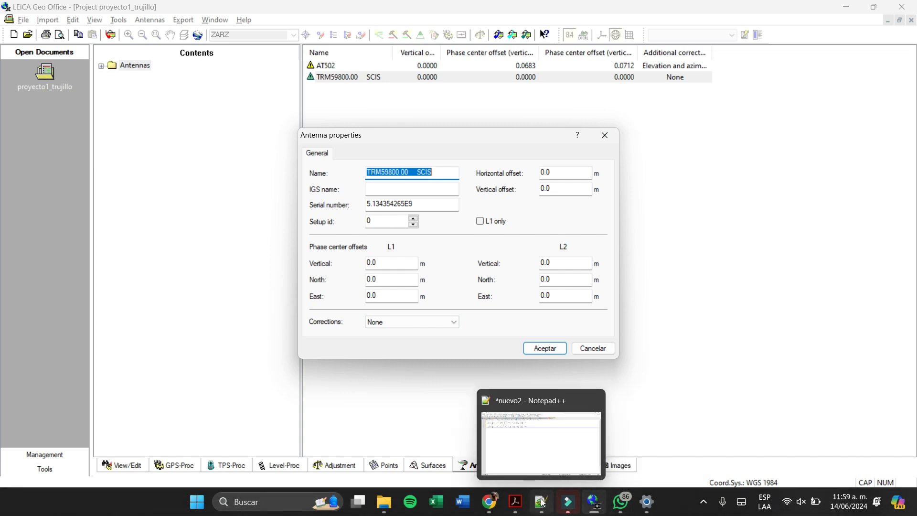
pyautogui.click(540, 511)
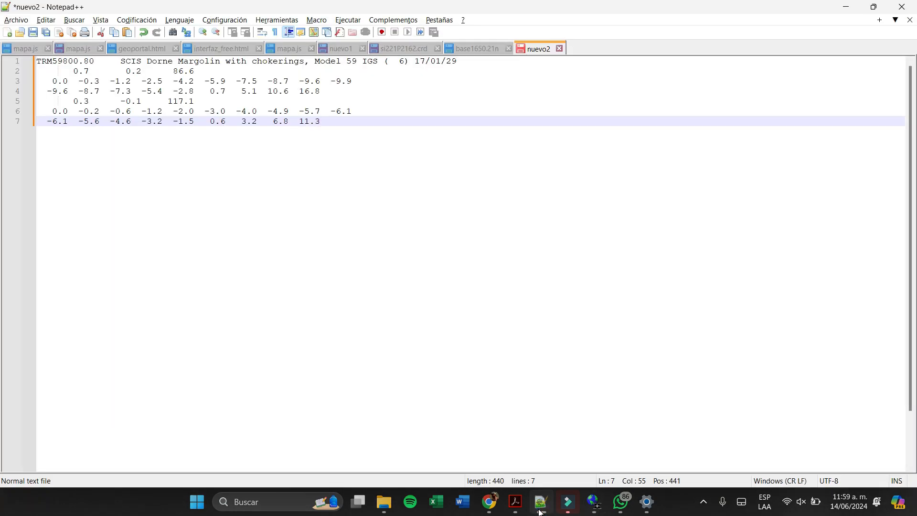
pyautogui.click(540, 511)
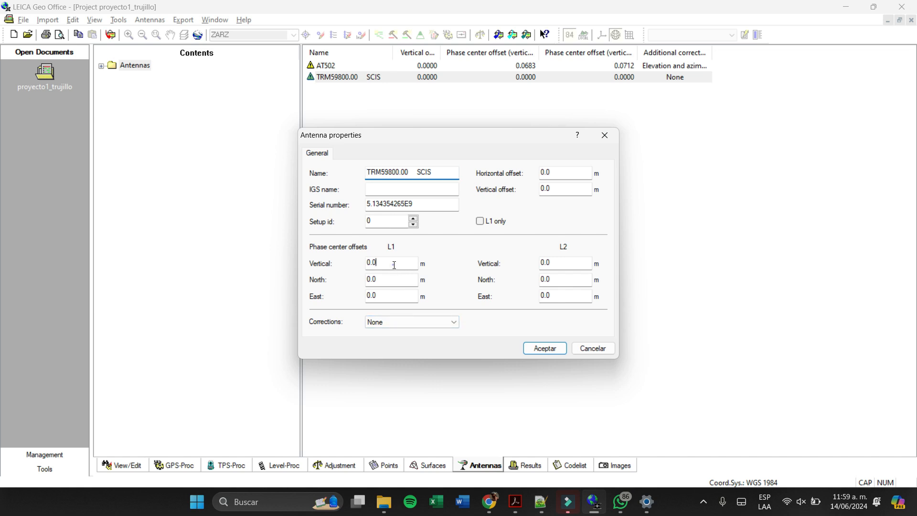
pyautogui.moveTo(395, 262); pyautogui.dragTo(337, 255)
pyautogui.write('0.086')
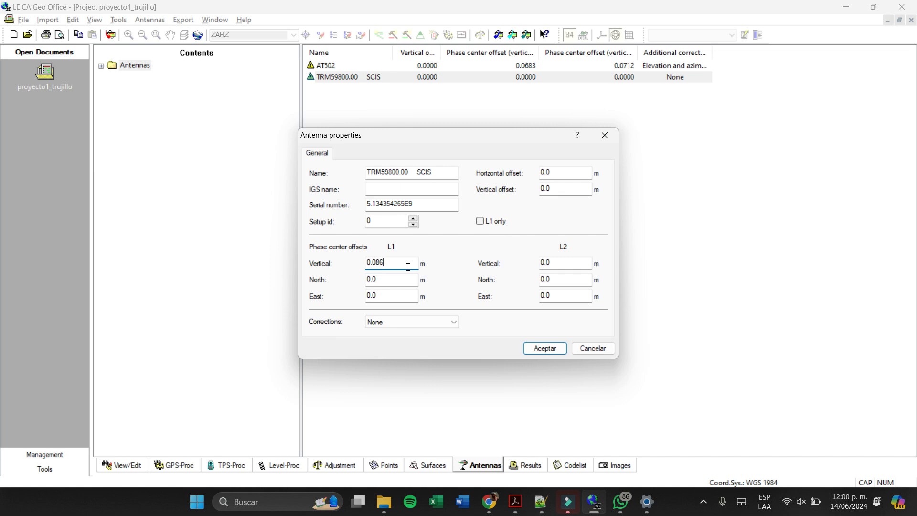
pyautogui.click(548, 500)
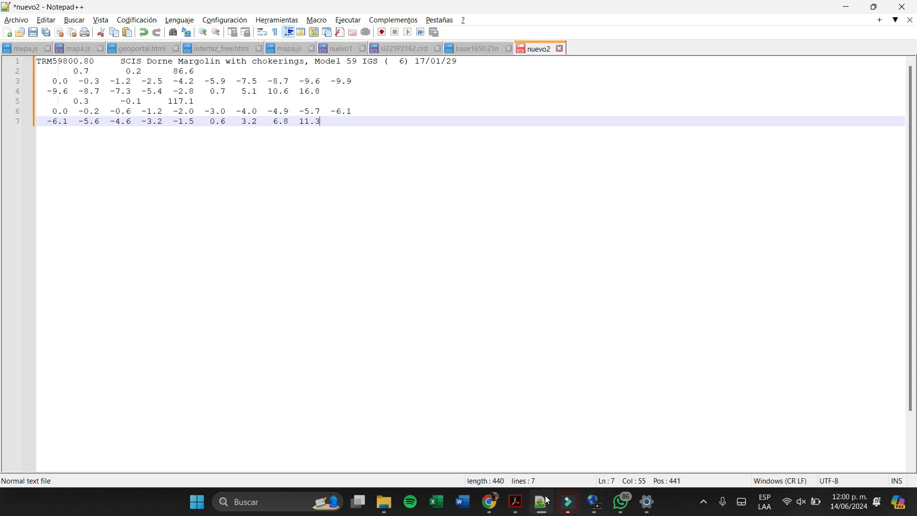
pyautogui.click(548, 499)
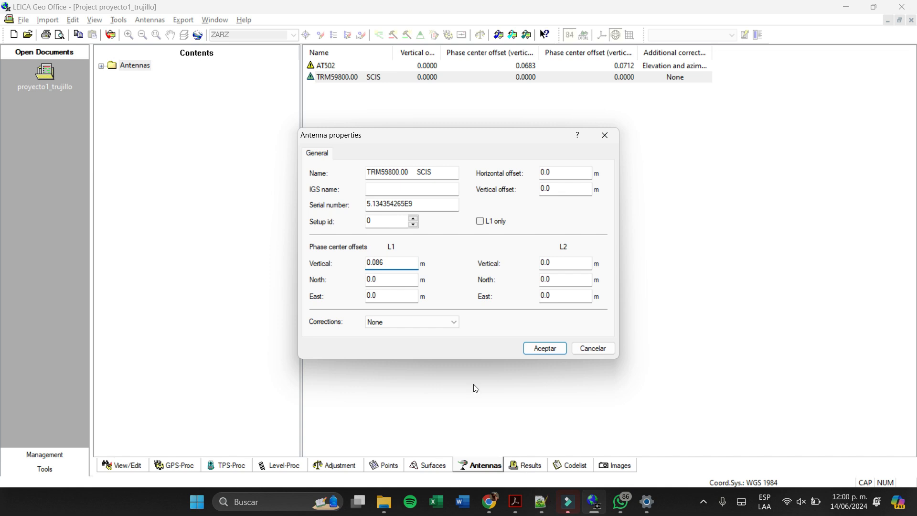
pyautogui.click(386, 262)
pyautogui.write('6')
# - Check the L1 north offset in the Notepad++ calibration text and divide 0.07 by 1000 in Calculator
pyautogui.click(391, 279)
pyautogui.click(536, 501)
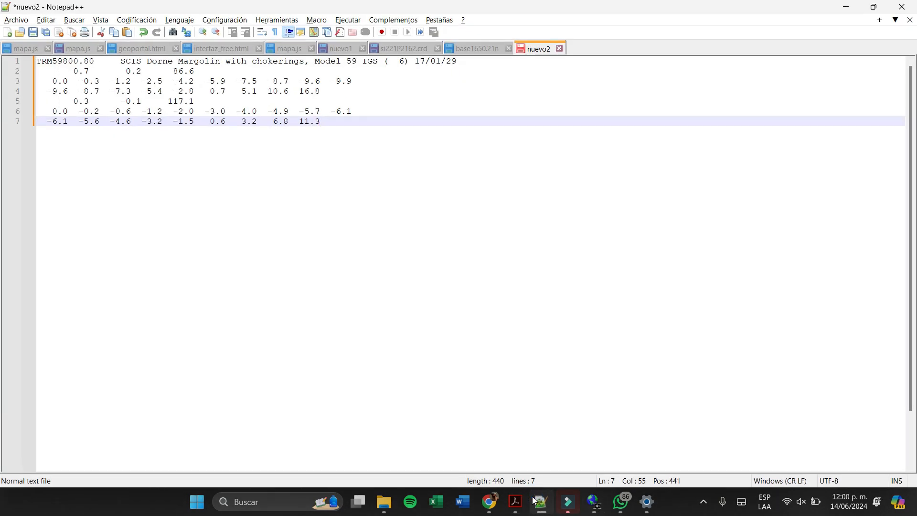
pyautogui.click(535, 501)
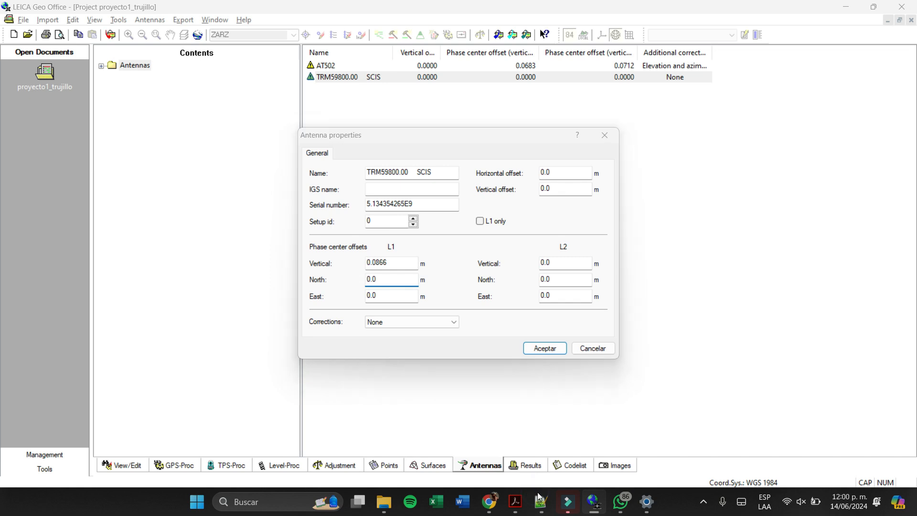
pyautogui.click(542, 503)
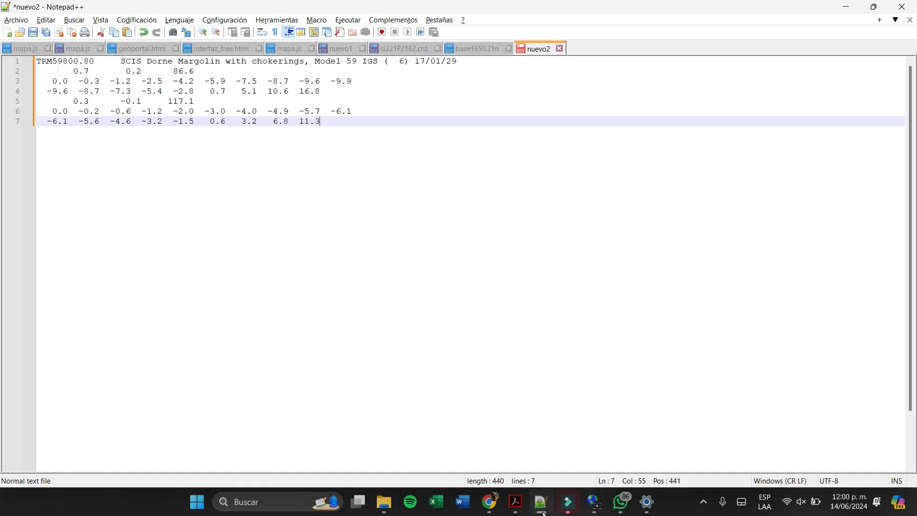
pyautogui.click(542, 503)
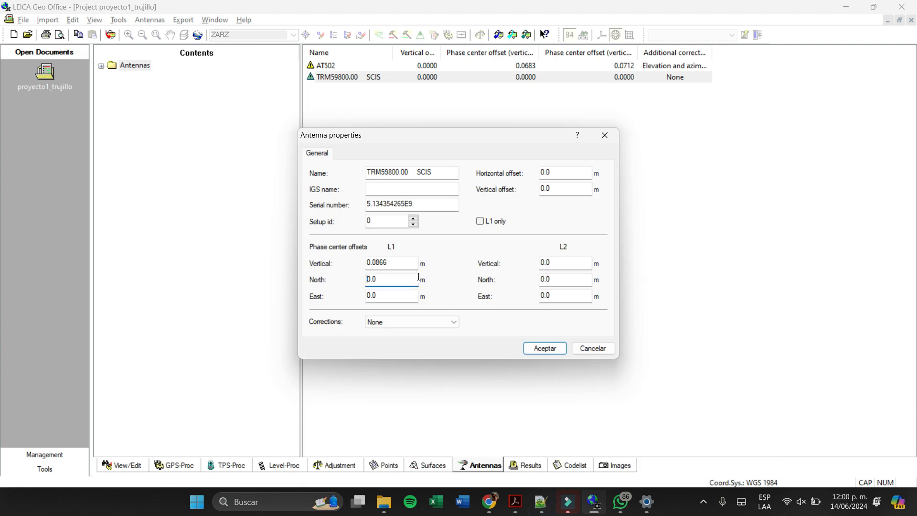
pyautogui.moveTo(394, 281); pyautogui.dragTo(341, 280)
pyautogui.press('XF86Calculator')
pyautogui.write(',')
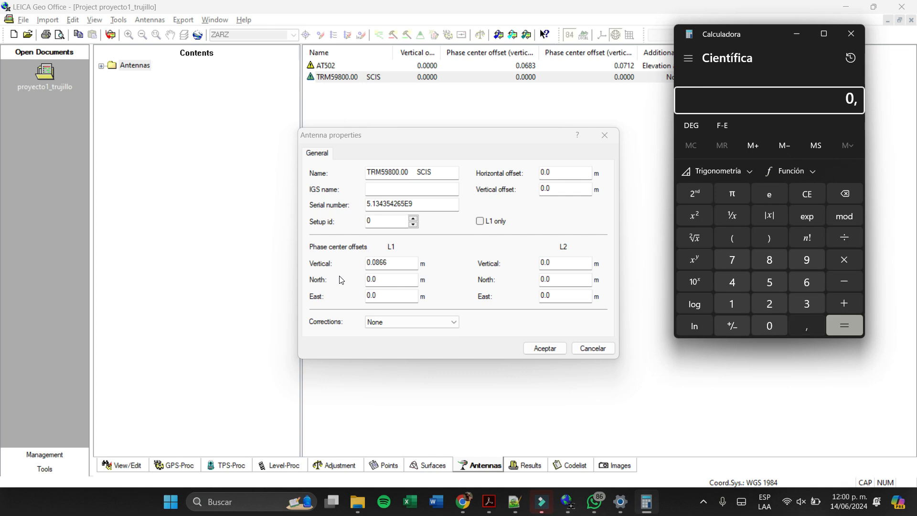
pyautogui.write('07/1000')
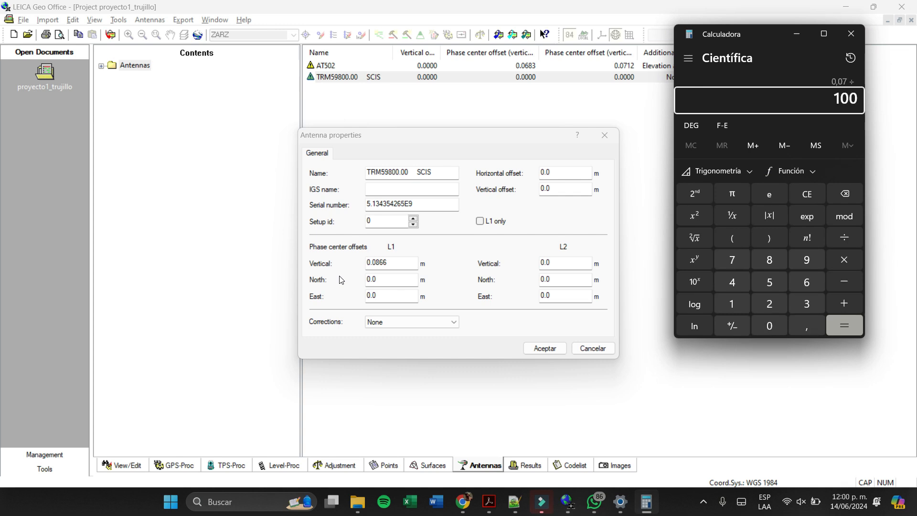
pyautogui.press('Return')
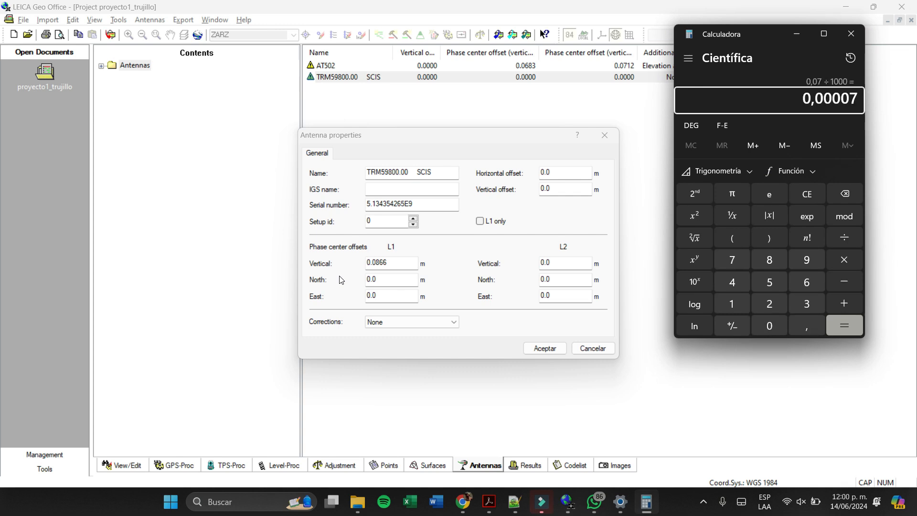
# - Try to set the L1 north offset to 0.00007 m, cancelling the modification of the antenna in use
pyautogui.click(382, 279)
pyautogui.write('007')
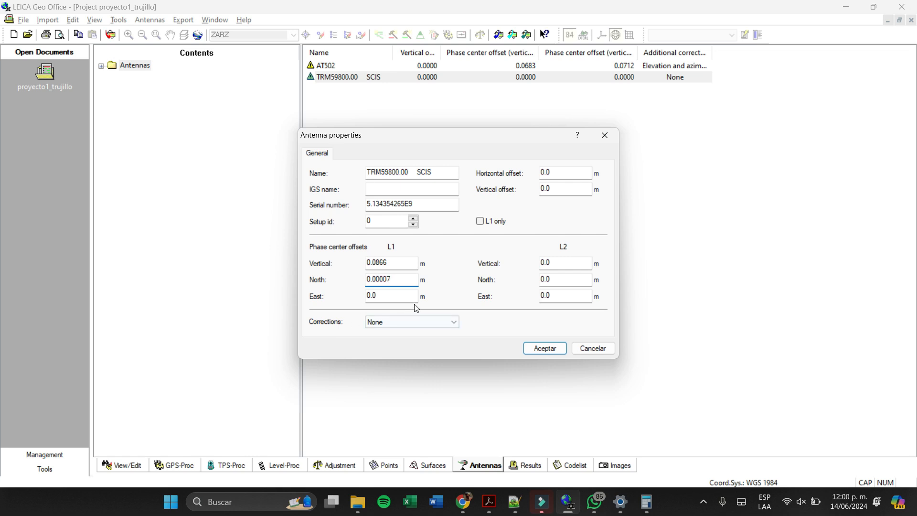
pyautogui.press('BackSpace')
pyautogui.press('BackSpace')
pyautogui.write('11')
pyautogui.press('Return')
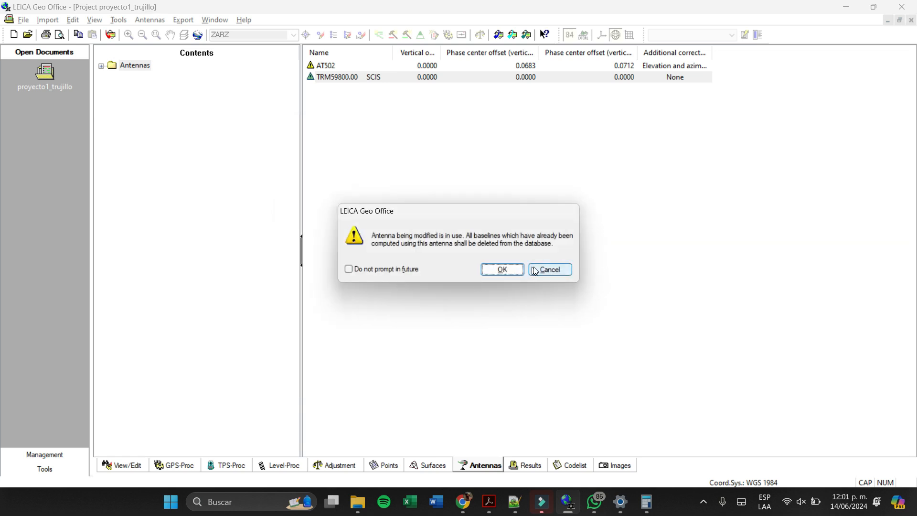
pyautogui.click(548, 270)
# - Reopen the properties of antenna TRM59800.00 SCIS and set the L1 vertical phase center offset to 0.0866 m
pyautogui.rightClick(386, 79)
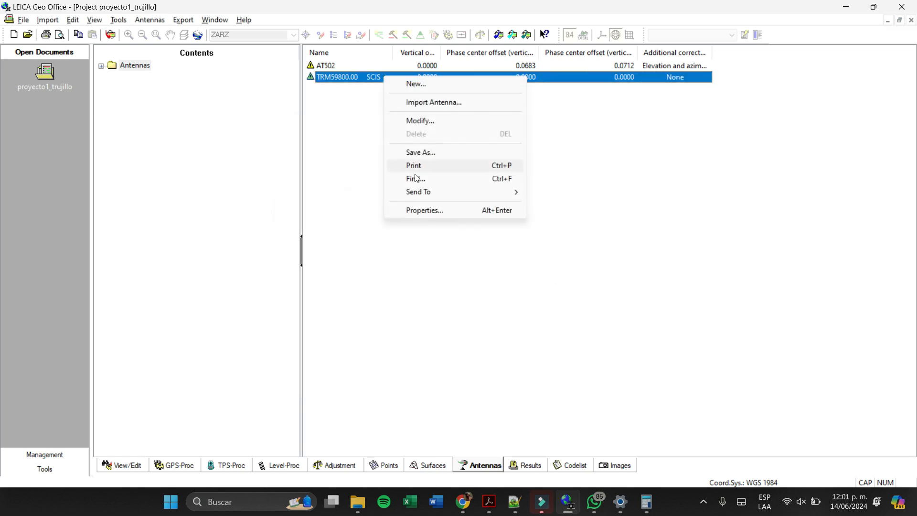
pyautogui.click(431, 210)
pyautogui.doubleClick(391, 261)
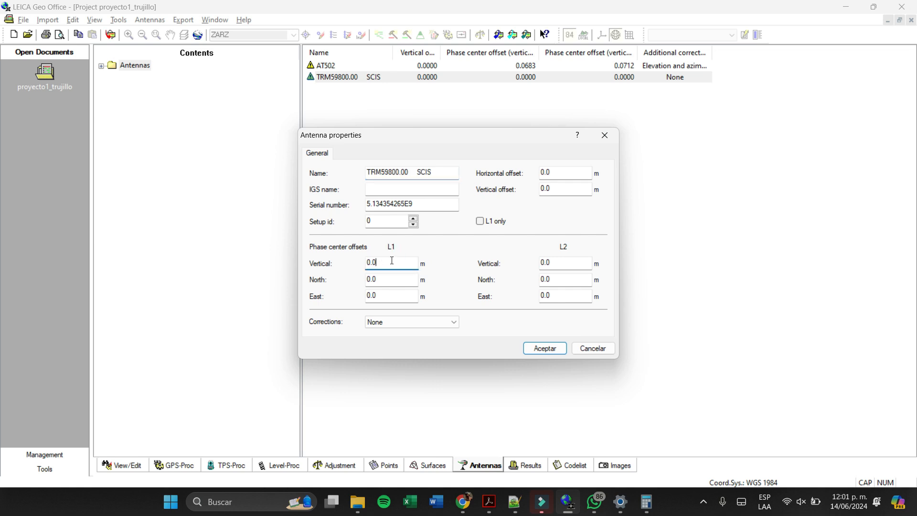
pyautogui.write('0.00')
pyautogui.press('BackSpace')
pyautogui.write('866')
# - Set the L1 north phase center offset of the antenna to 0.00007 m
pyautogui.click(390, 283)
pyautogui.write('0.0007')
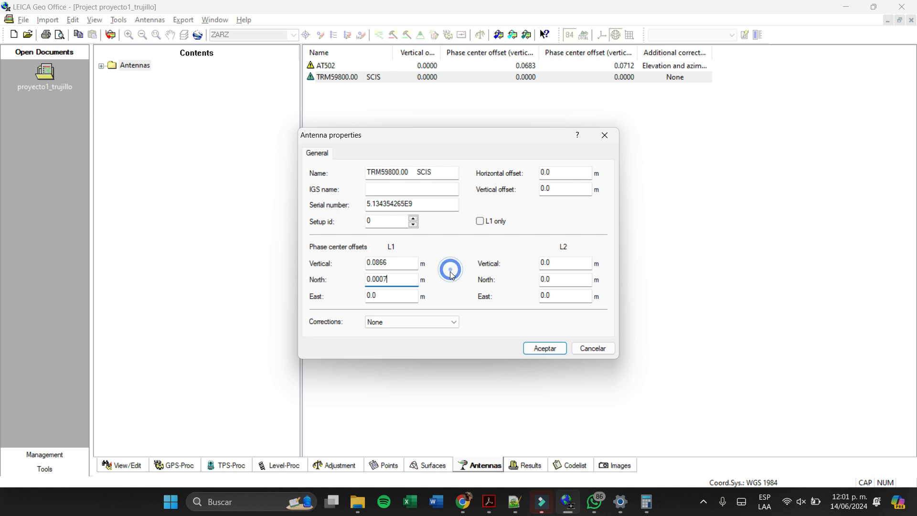
pyautogui.click(396, 296)
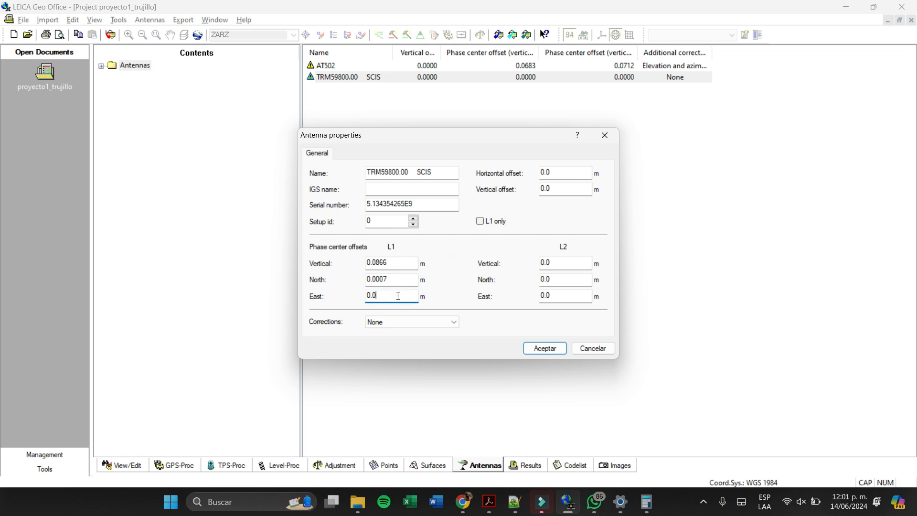
pyautogui.click(385, 280)
pyautogui.write('0')
# - Set the L1 east phase center offset to 0.00002 m, based on the calibration text in Notepad++
pyautogui.click(385, 296)
pyautogui.click(518, 507)
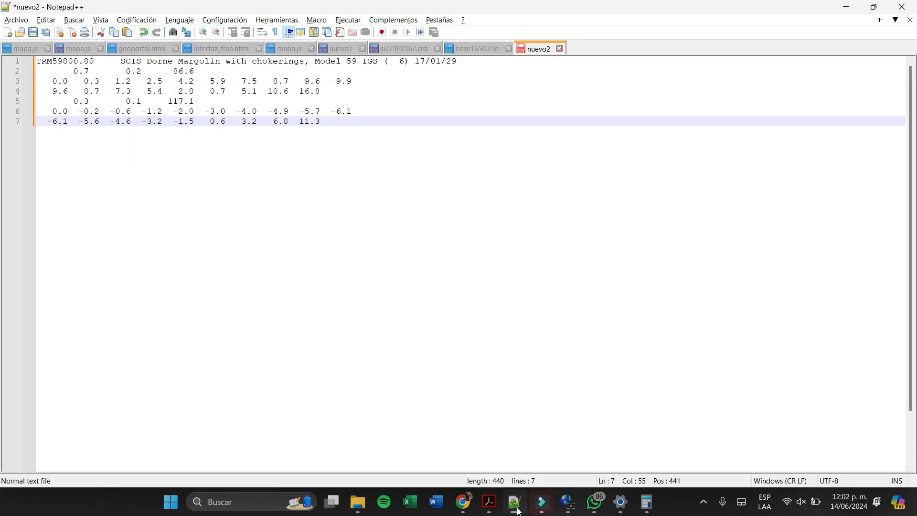
pyautogui.click(518, 509)
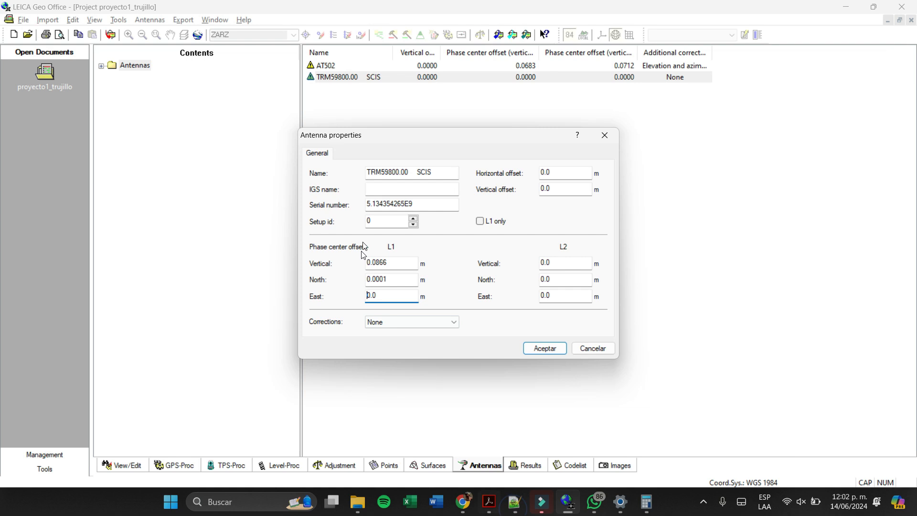
pyautogui.doubleClick(405, 299)
pyautogui.write('0.00002')
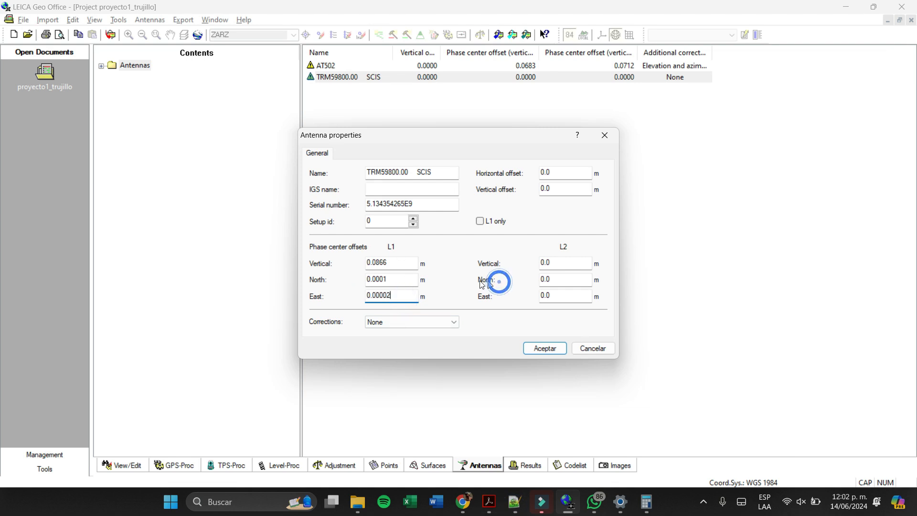
pyautogui.click(560, 262)
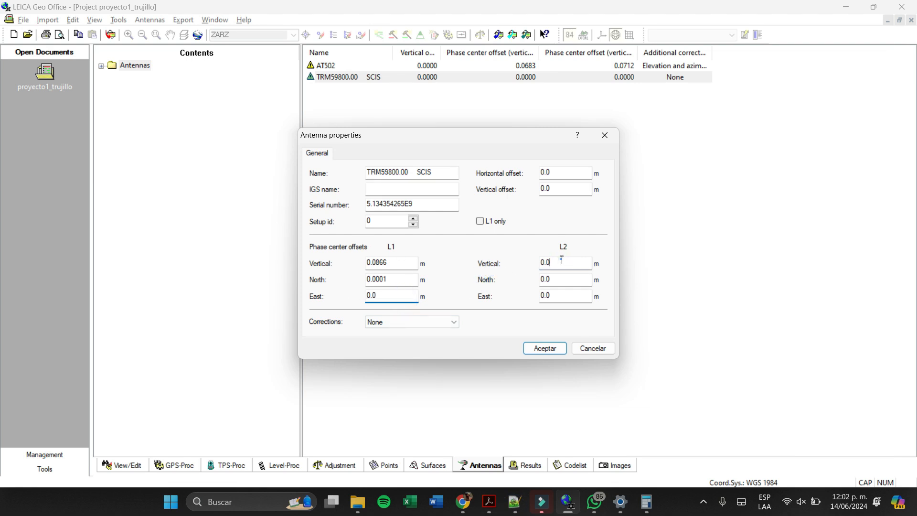
pyautogui.click(390, 300)
pyautogui.write('0002')
# - Examine the L2 offset row in the Notepad++ calibration text, singling out its north value
pyautogui.click(584, 266)
pyautogui.doubleClick(570, 265)
pyautogui.click(520, 509)
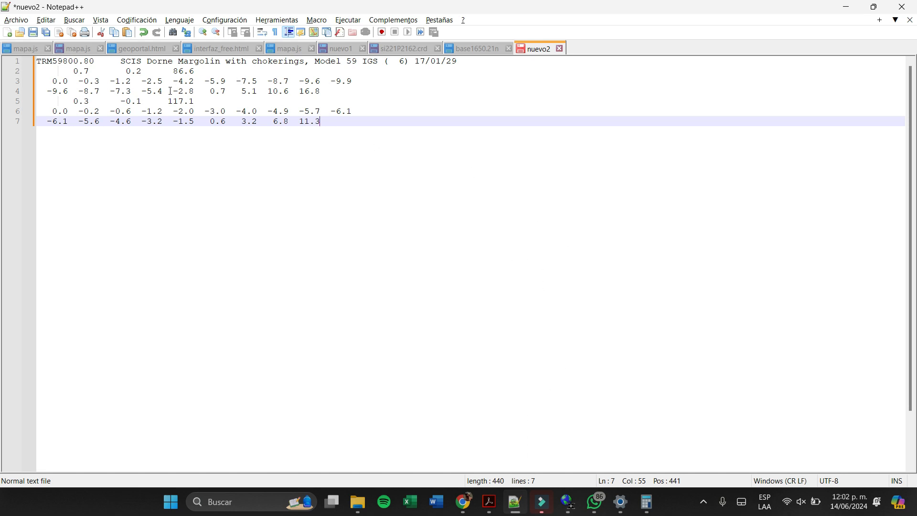
pyautogui.click(100, 71)
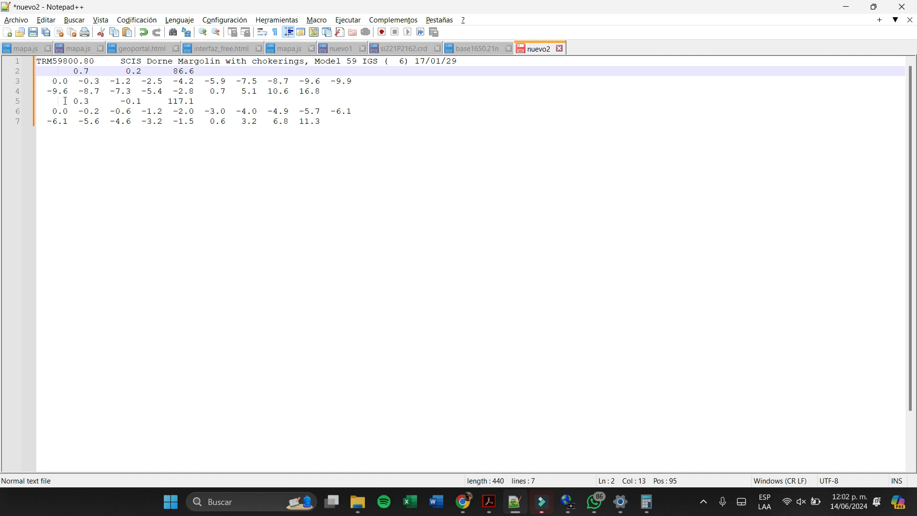
pyautogui.moveTo(73, 101); pyautogui.dragTo(196, 92)
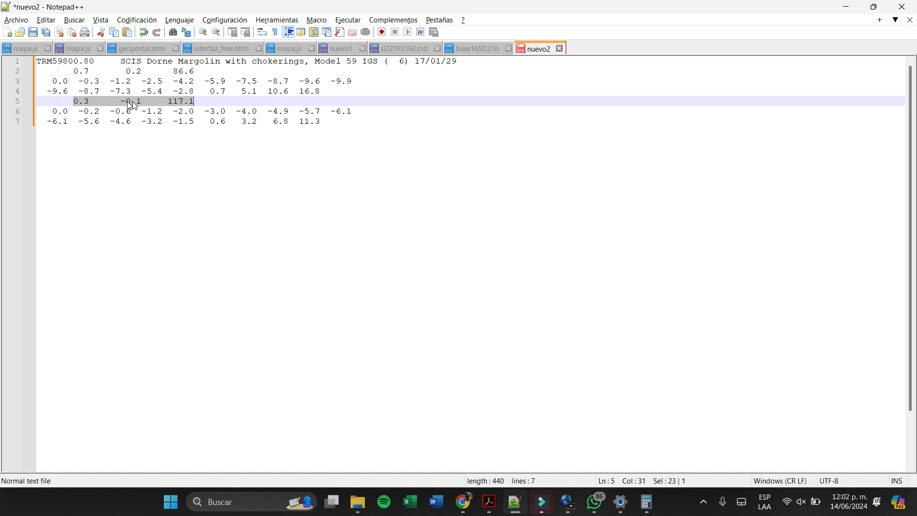
pyautogui.click(84, 101)
pyautogui.moveTo(89, 101)
pyautogui.mouseDown()
pyautogui.moveTo(69, 92)
pyautogui.moveTo(73, 101)
pyautogui.mouseUp()
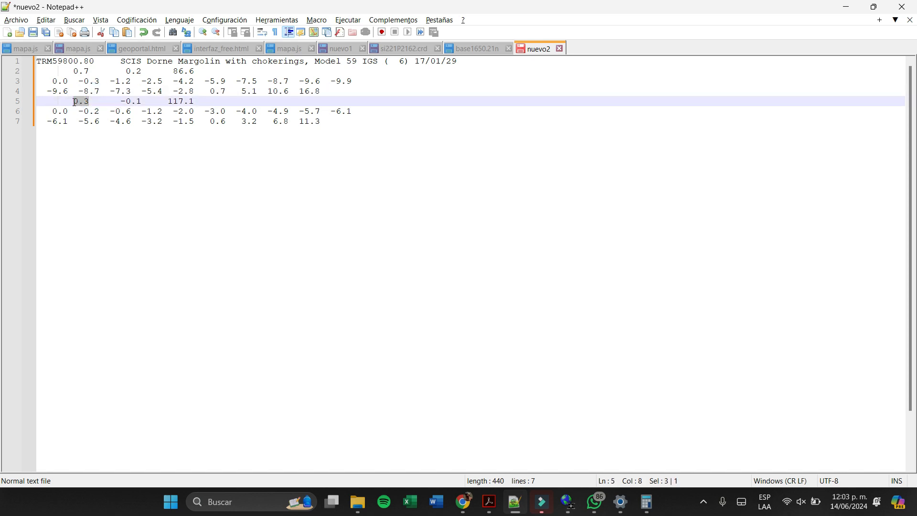
# - Return to LEICA Geo Office and try an L2 north phase center offset of 0.00003 m
pyautogui.hotkey('alt', 'Tab')
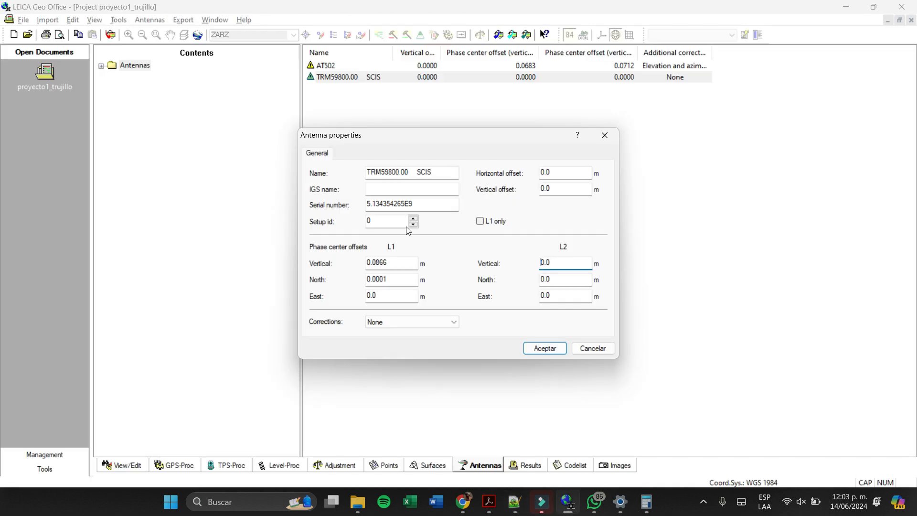
pyautogui.doubleClick(573, 261)
pyautogui.hotkey('alt', 'Tab')
pyautogui.hotkey('alt', 'Tab')
pyautogui.doubleClick(561, 264)
pyautogui.click(565, 279)
pyautogui.hotkey('alt', 'Tab')
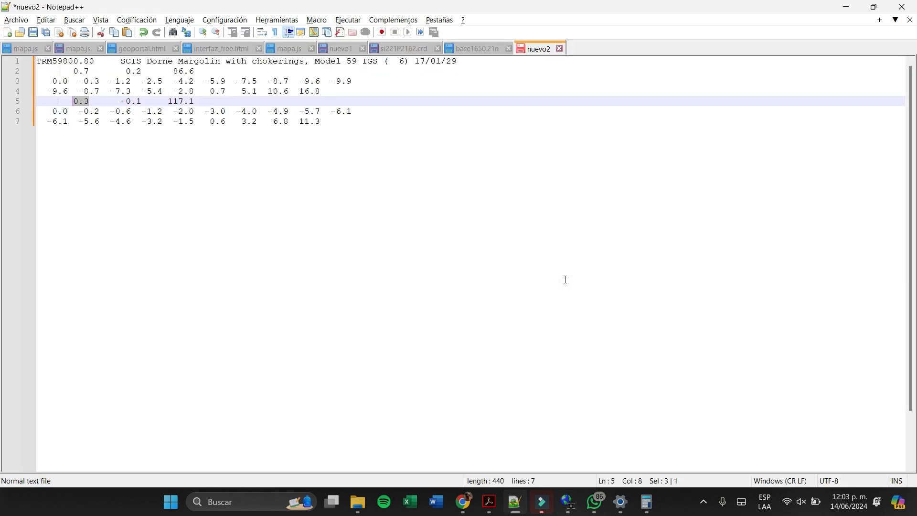
pyautogui.hotkey('alt', 'Tab')
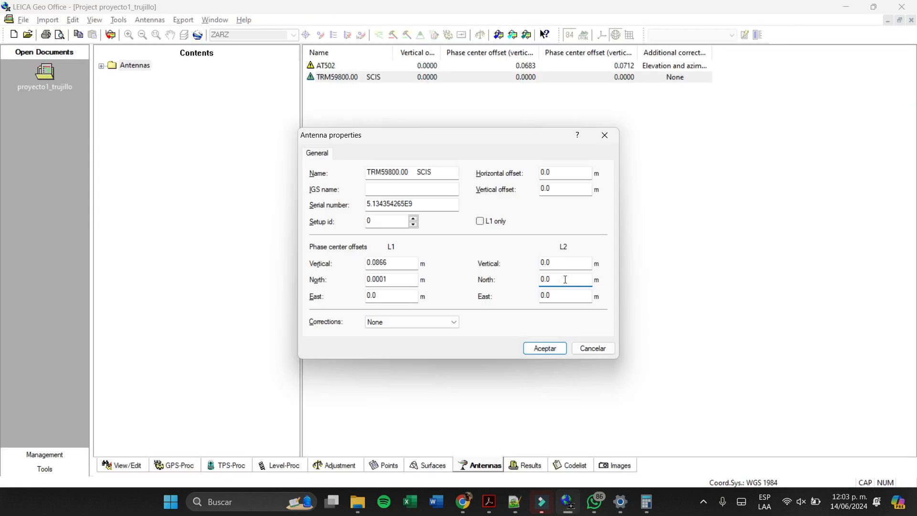
pyautogui.doubleClick(565, 279)
pyautogui.write('0.00003')
# - Clear the L2 north phase center offset in the antenna properties
pyautogui.click(566, 295)
pyautogui.click(565, 275)
pyautogui.write('0')
pyautogui.press('BackSpace')
pyautogui.press('BackSpace')
pyautogui.press('BackSpace')
pyautogui.press('BackSpace')
# - Try 0.00003 m as the L2 vertical phase center offset and erase the entry
pyautogui.click(576, 263)
pyautogui.click(577, 265)
pyautogui.doubleClick(577, 265)
pyautogui.write('0.000')
pyautogui.click(516, 503)
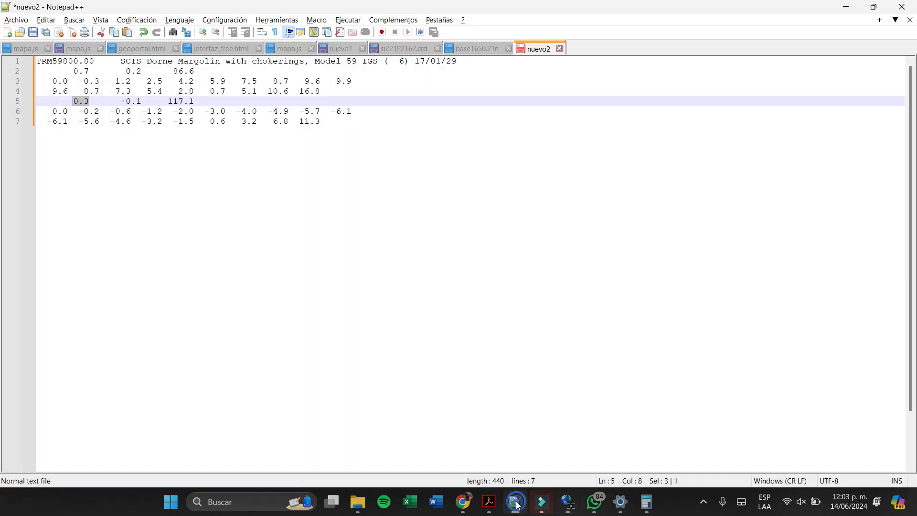
pyautogui.click(518, 505)
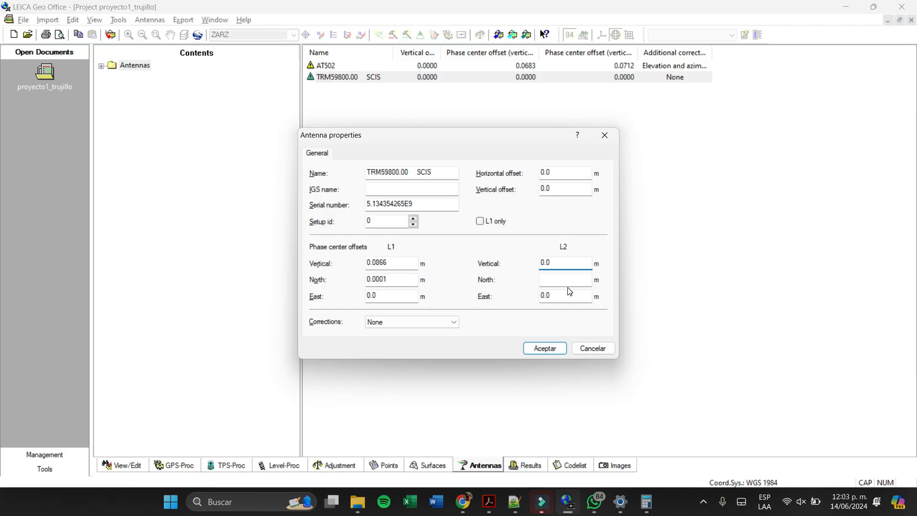
pyautogui.doubleClick(561, 265)
pyautogui.write('0.00003')
pyautogui.press('BackSpace')
pyautogui.press('BackSpace')
pyautogui.press('BackSpace')
# - Check the L2 vertical offset in the Notepad++ calibration text and calculate 117,1 ÷ 1000 in Calculator
pyautogui.doubleClick(567, 263)
pyautogui.hotkey('alt', 'Tab')
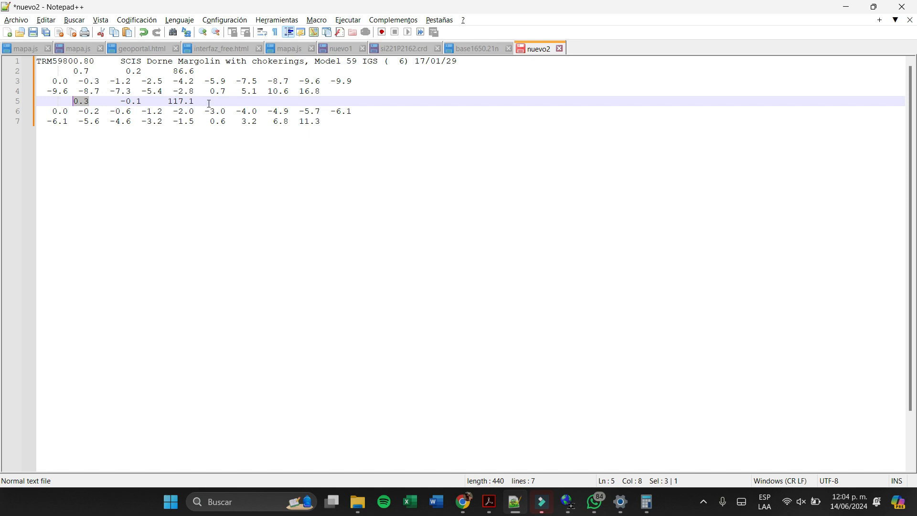
pyautogui.hotkey('ctrl', 'End')
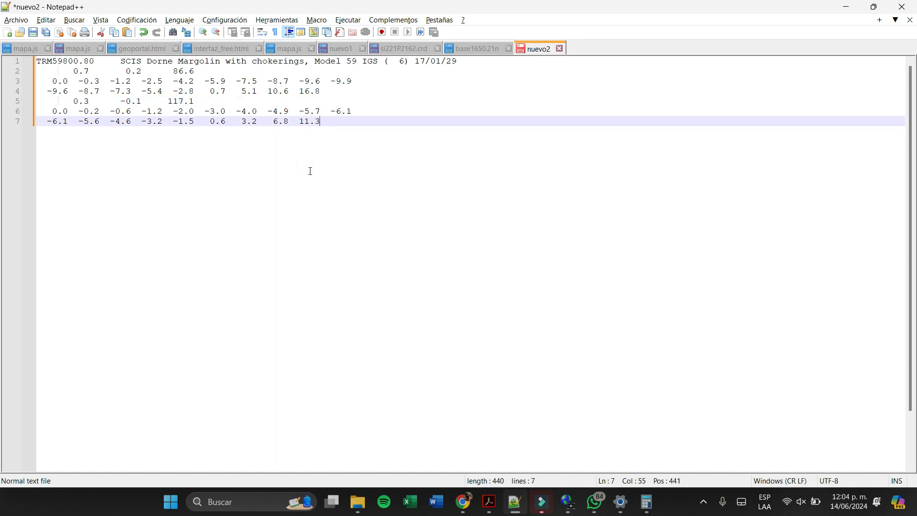
pyautogui.click(654, 499)
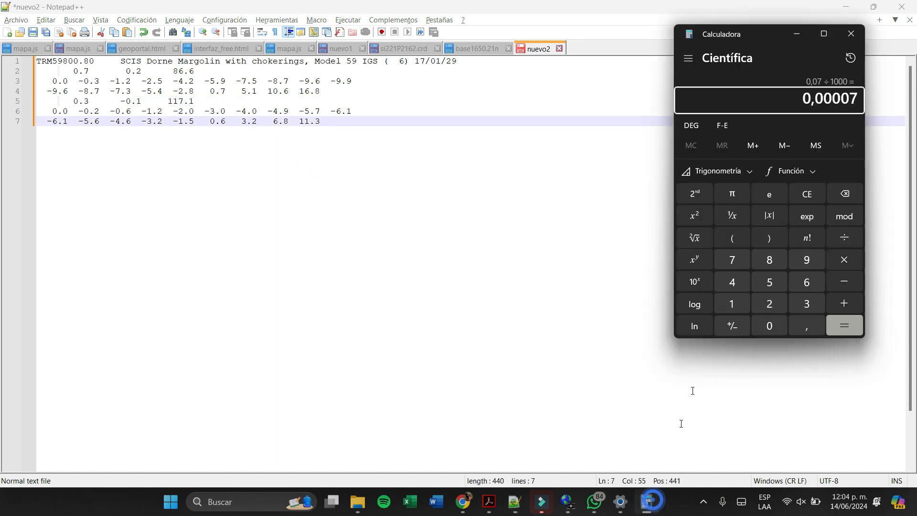
pyautogui.write('117')
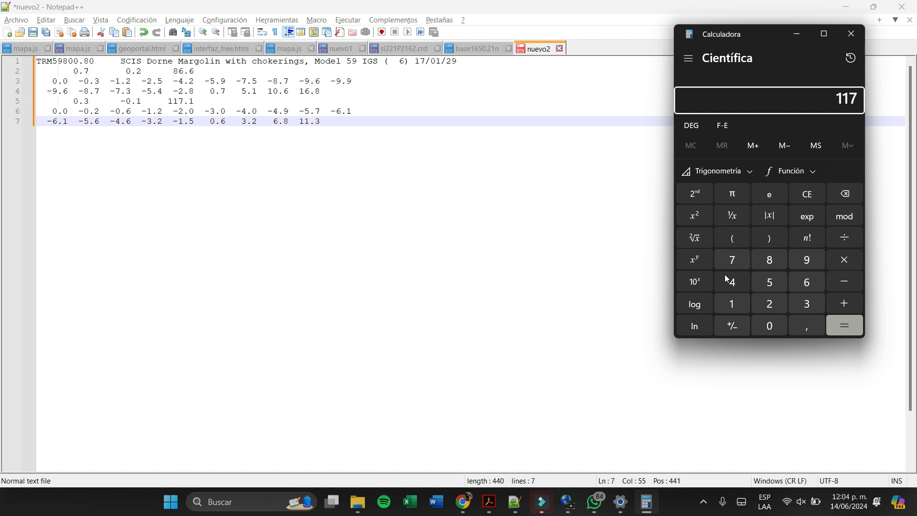
pyautogui.write(',1/1000')
pyautogui.press('Return')
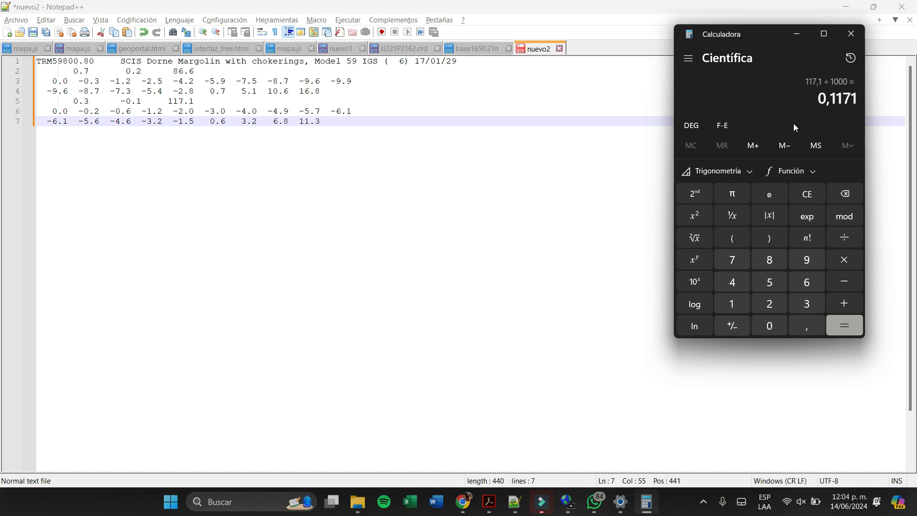
# - Return to LEICA Geo Office and set the L2 vertical phase center offset to 0.1171 m in the antenna properties
pyautogui.click(582, 329)
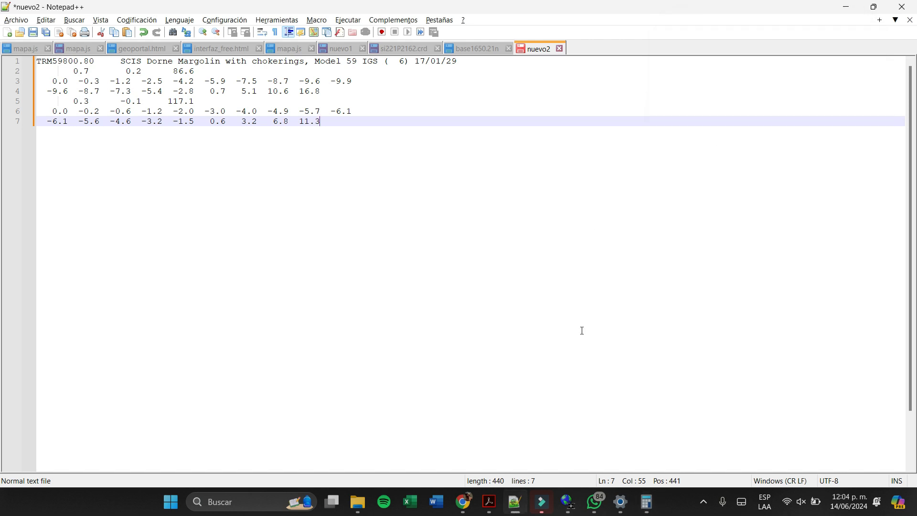
pyautogui.click(568, 502)
pyautogui.doubleClick(558, 297)
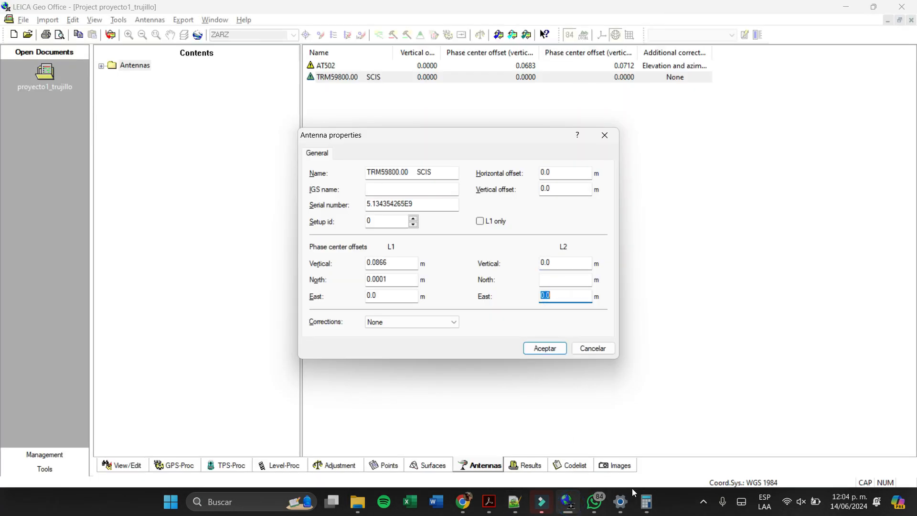
pyautogui.click(647, 501)
pyautogui.click(565, 296)
pyautogui.doubleClick(565, 296)
pyautogui.click(647, 502)
pyautogui.click(583, 265)
pyautogui.doubleClick(583, 265)
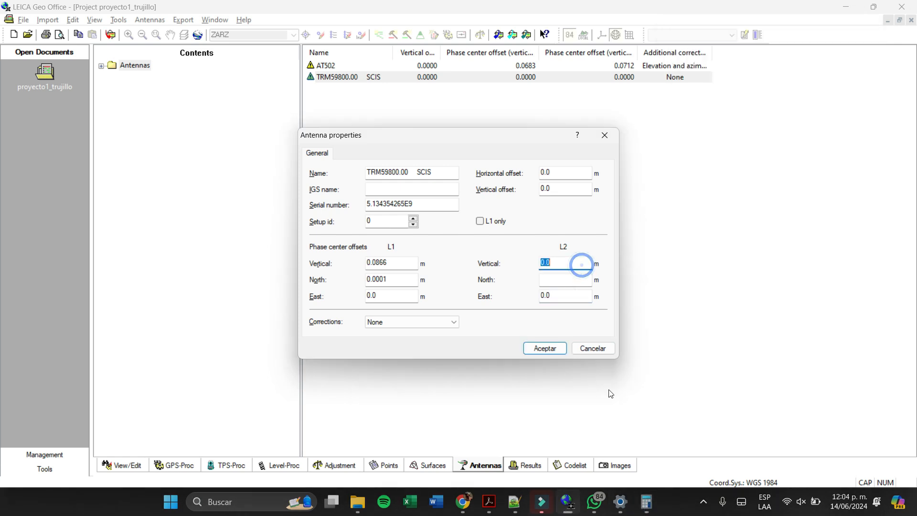
pyautogui.click(647, 501)
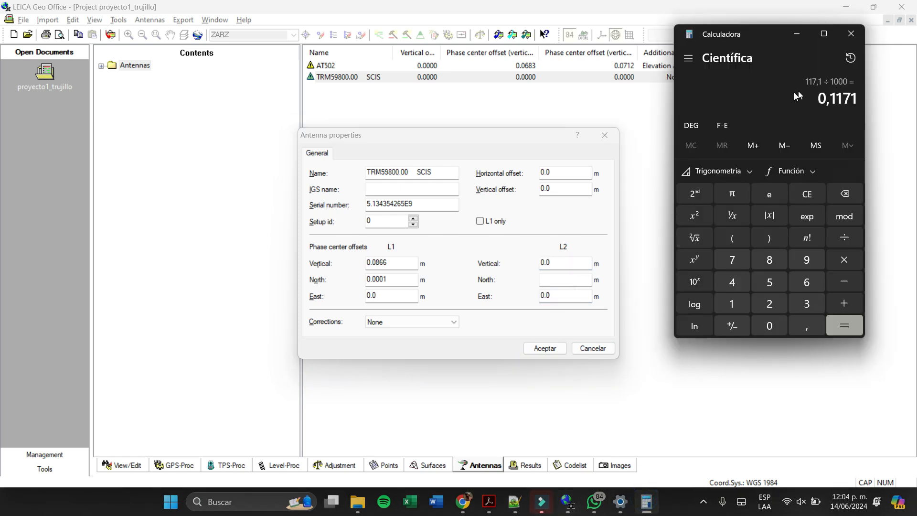
pyautogui.doubleClick(565, 264)
pyautogui.write('0.1171')
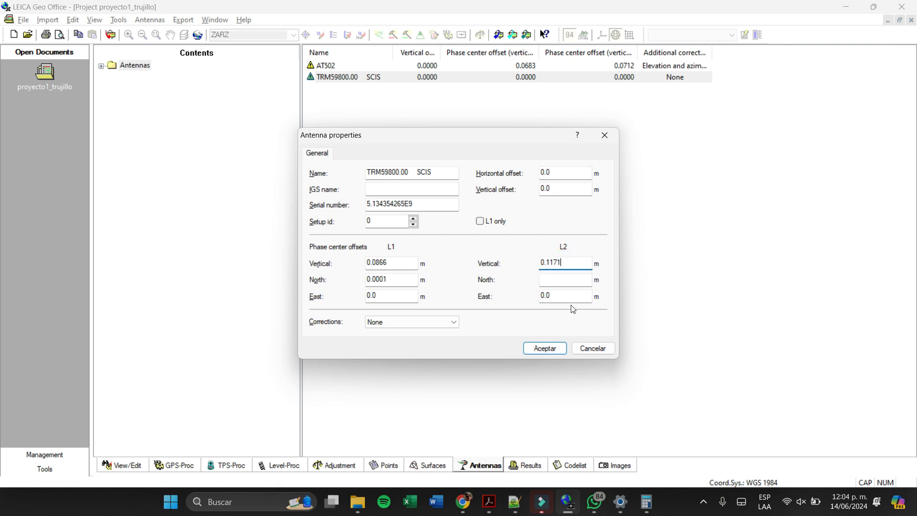
# - Check the L2 offset row in Notepad++ and try 0.00003 m as the L2 north phase center offset in LEICA Geo Office
pyautogui.click(567, 279)
pyautogui.click(646, 509)
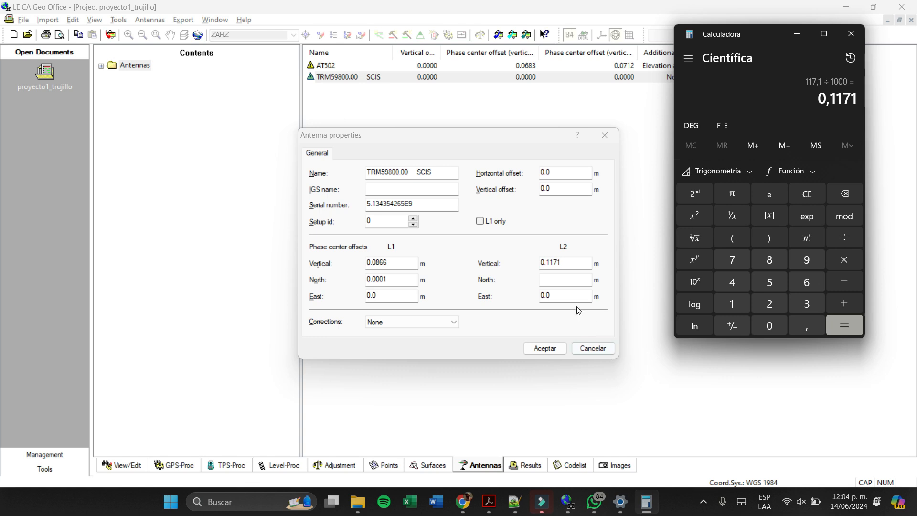
pyautogui.click(566, 279)
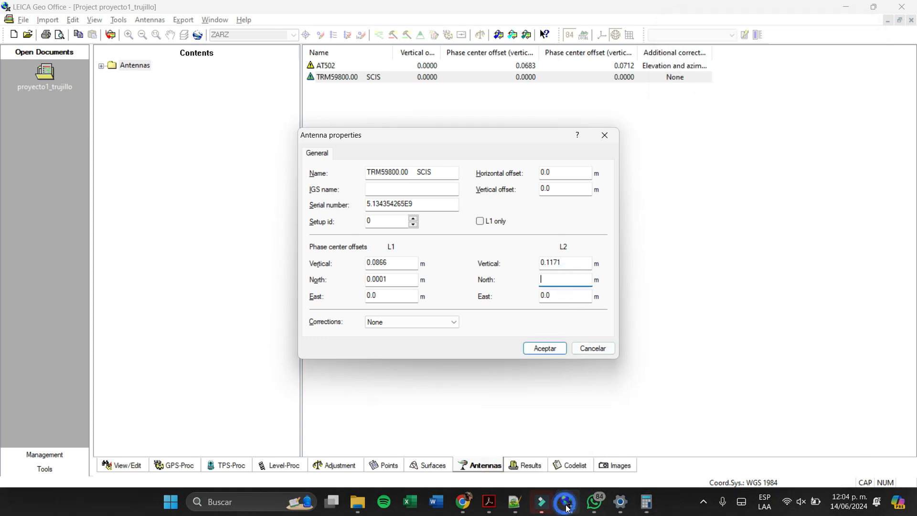
pyautogui.click(517, 507)
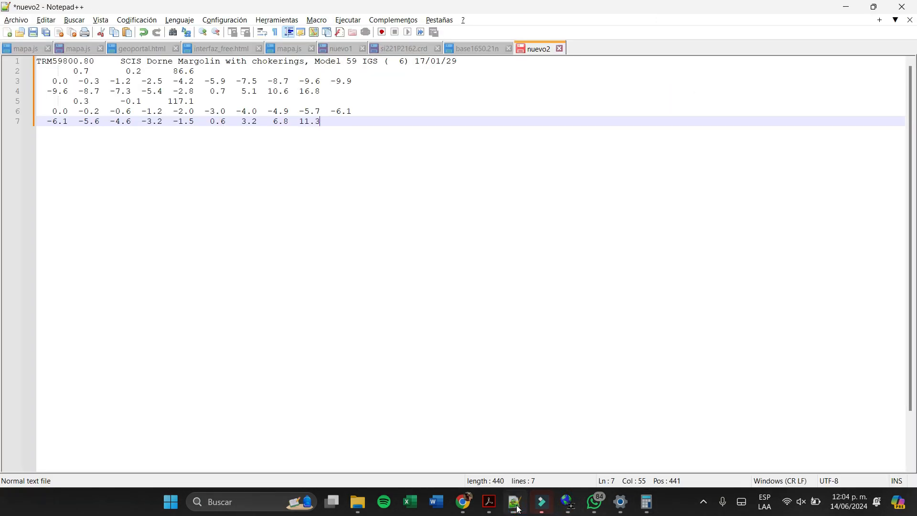
pyautogui.click(517, 508)
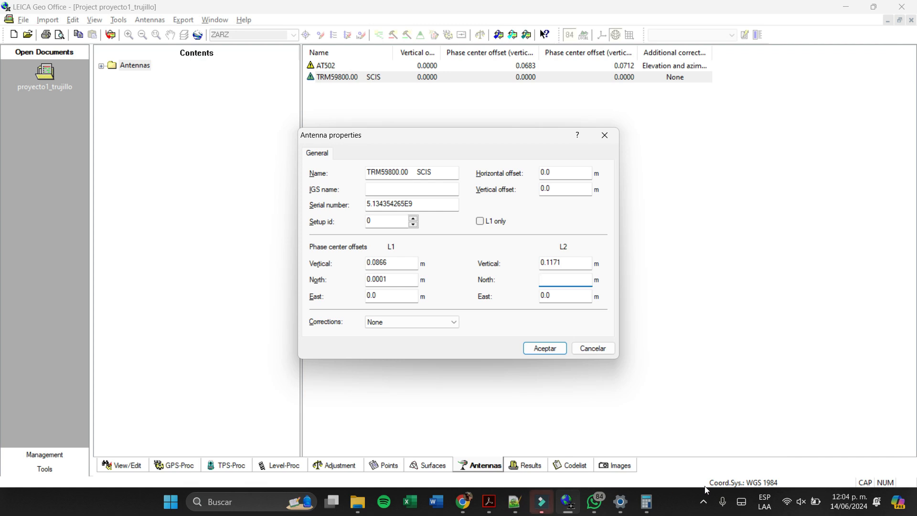
pyautogui.write('0.00003')
pyautogui.click(575, 293)
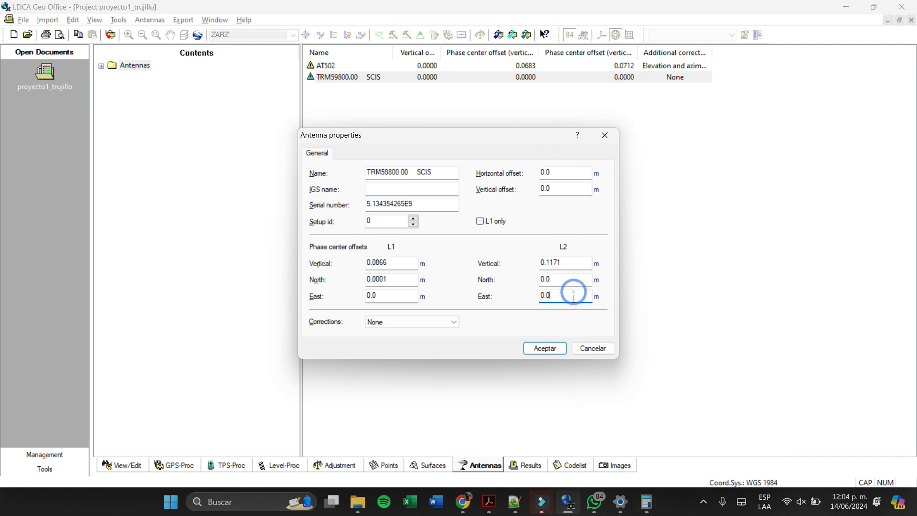
# - Calculate 0,3 ÷ 1000 in Calculator and set the L2 north phase center offset to 0.0003 m in the antenna properties
pyautogui.click(647, 501)
pyautogui.write('0,3')
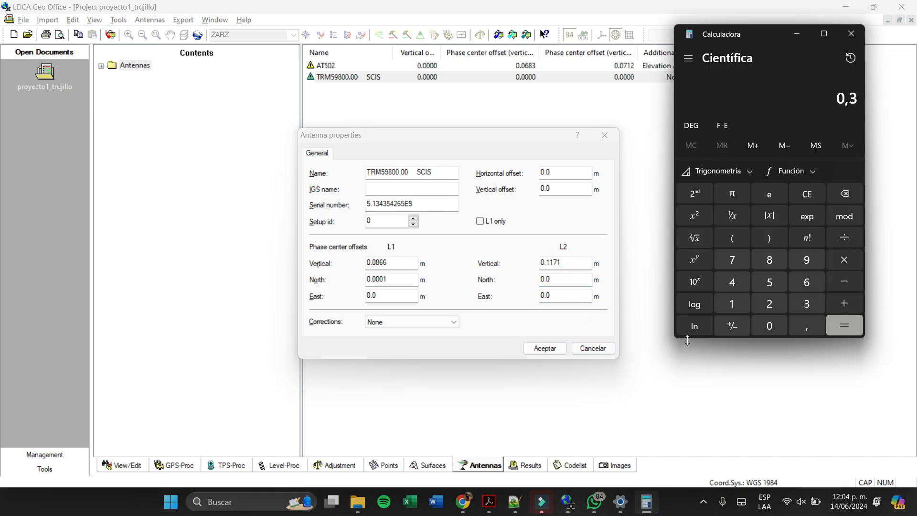
pyautogui.write('/1000')
pyautogui.press('Return')
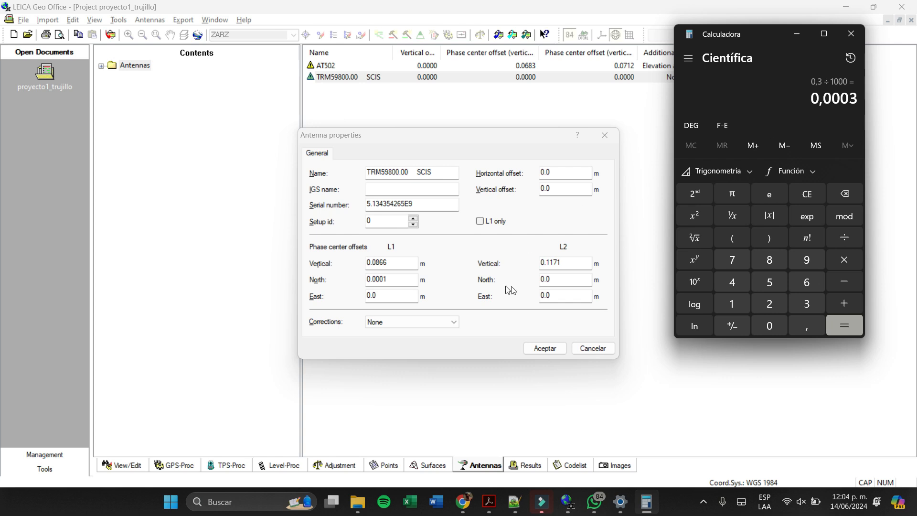
pyautogui.click(551, 279)
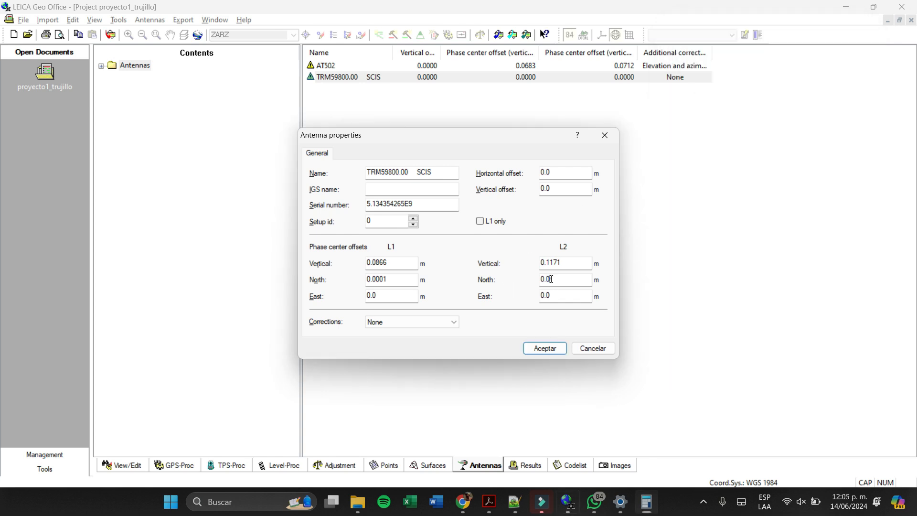
pyautogui.write('0')
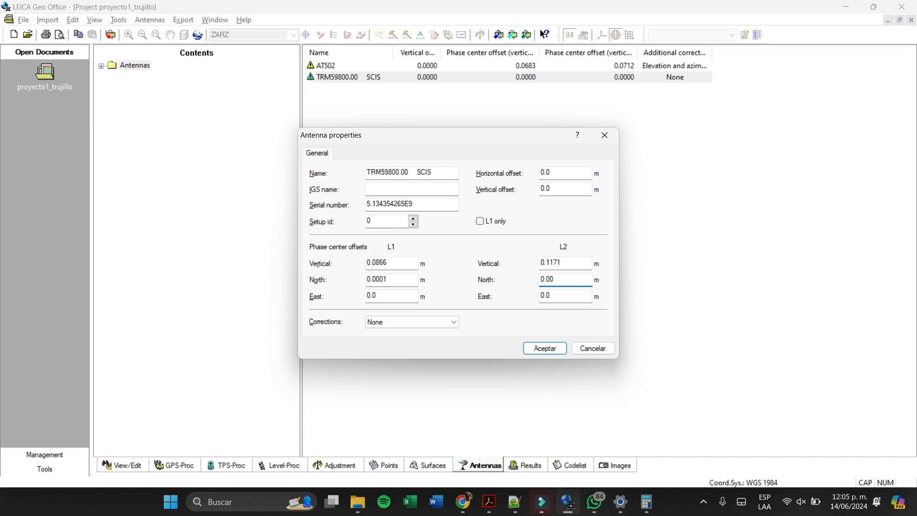
pyautogui.write('03')
pyautogui.click(563, 295)
# - Using the L1 row in Notepad++, calculate 0,7 ÷ 1000 in Calculator and set the L1 north phase center offset to 0.0007 m
pyautogui.click(647, 501)
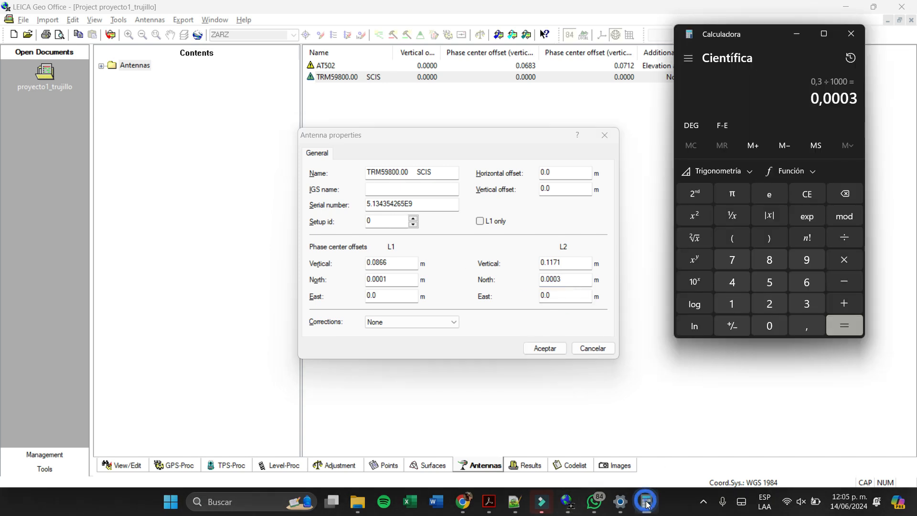
pyautogui.click(512, 508)
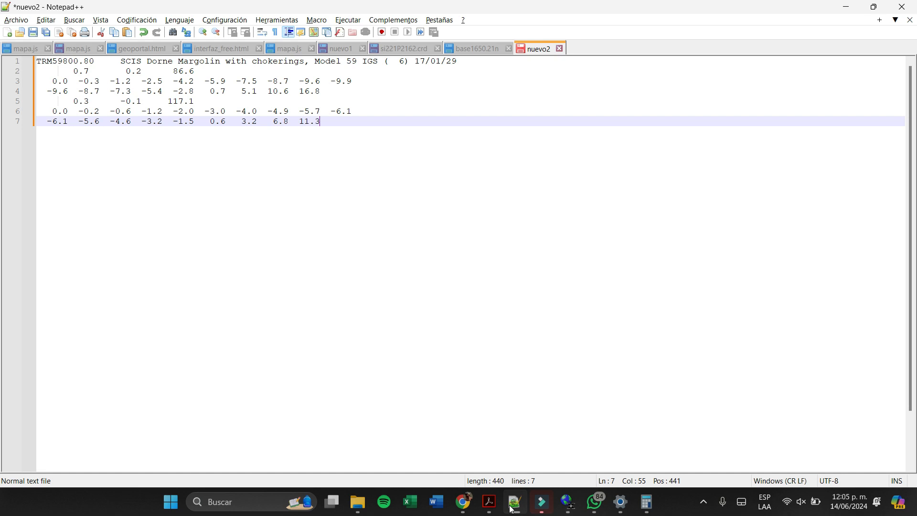
pyautogui.click(510, 509)
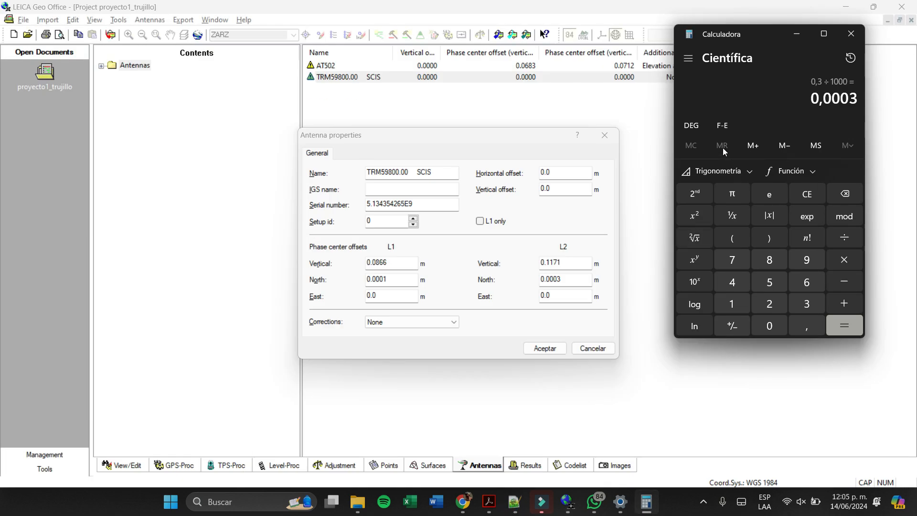
pyautogui.click(515, 508)
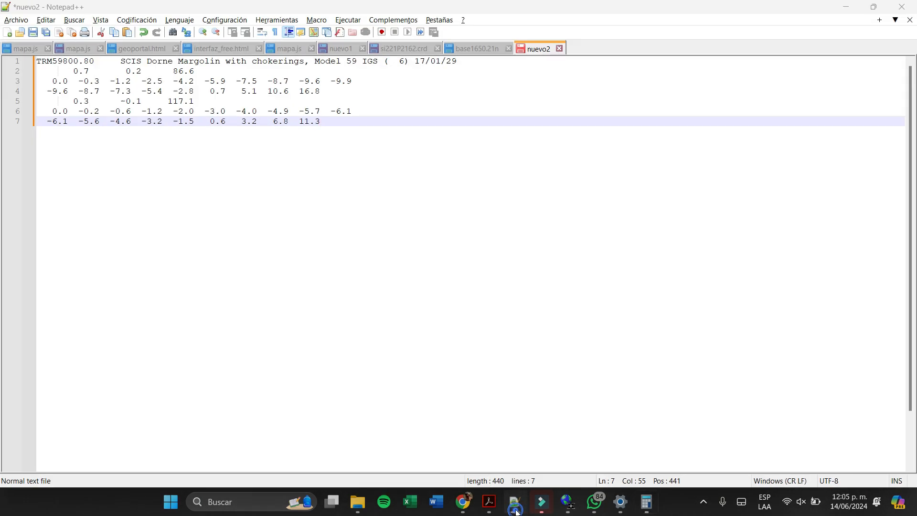
pyautogui.click(516, 510)
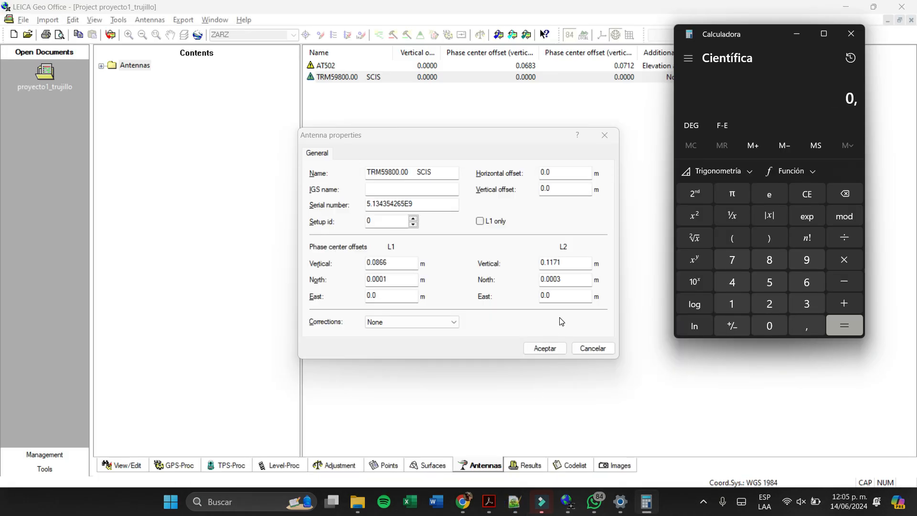
pyautogui.write('7/1000')
pyautogui.press('Return')
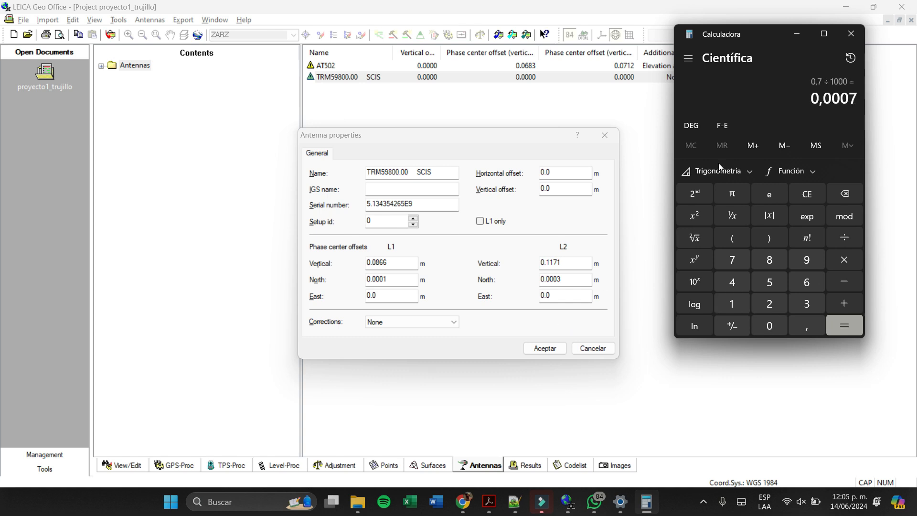
pyautogui.click(391, 279)
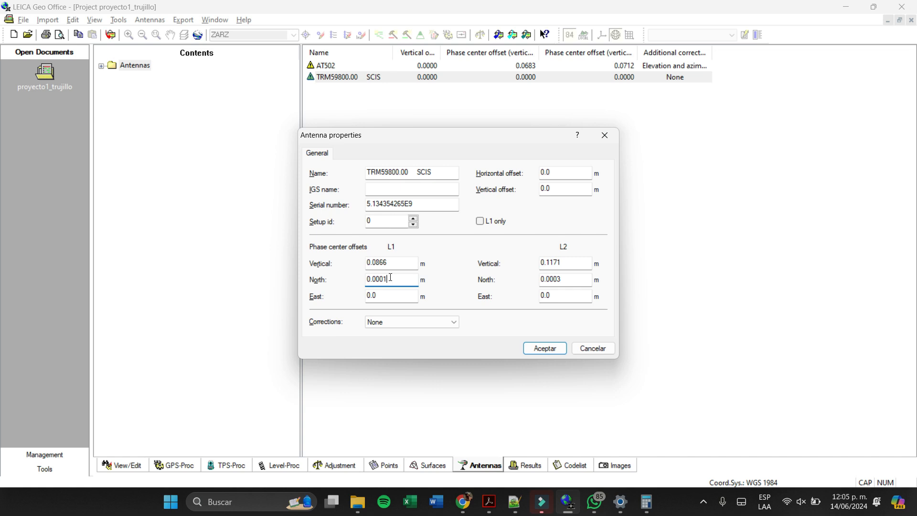
pyautogui.write('7')
# - Check the L2 east offset in the Notepad++ calibration text and calculate 0,1 ÷ 1000 in Calculator
pyautogui.click(562, 280)
pyautogui.click(562, 295)
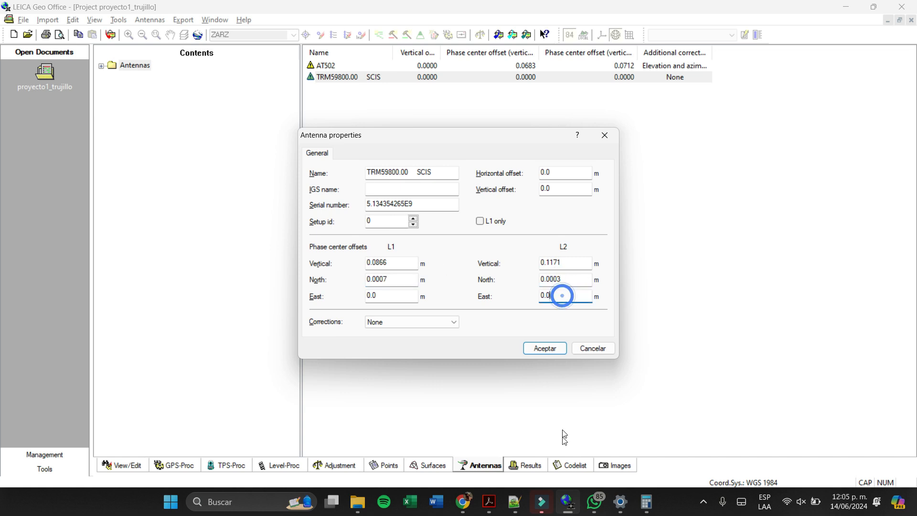
pyautogui.click(520, 502)
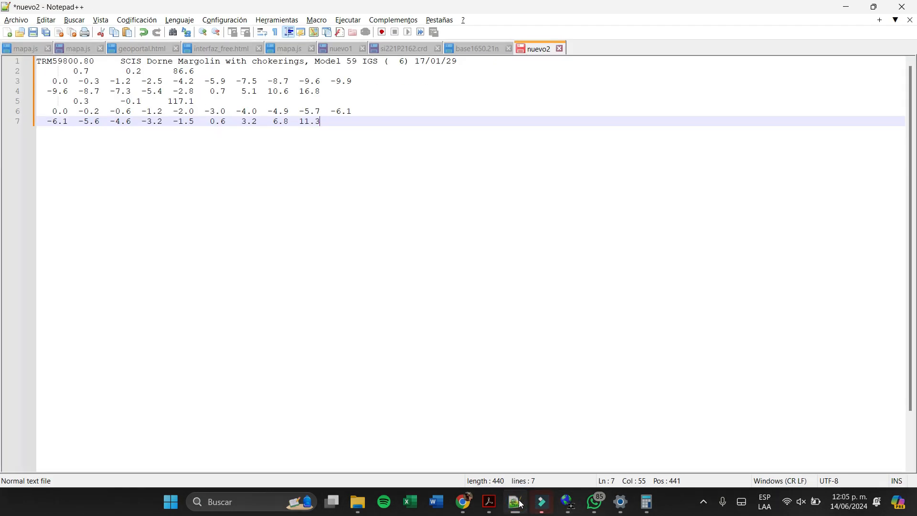
pyautogui.click(521, 505)
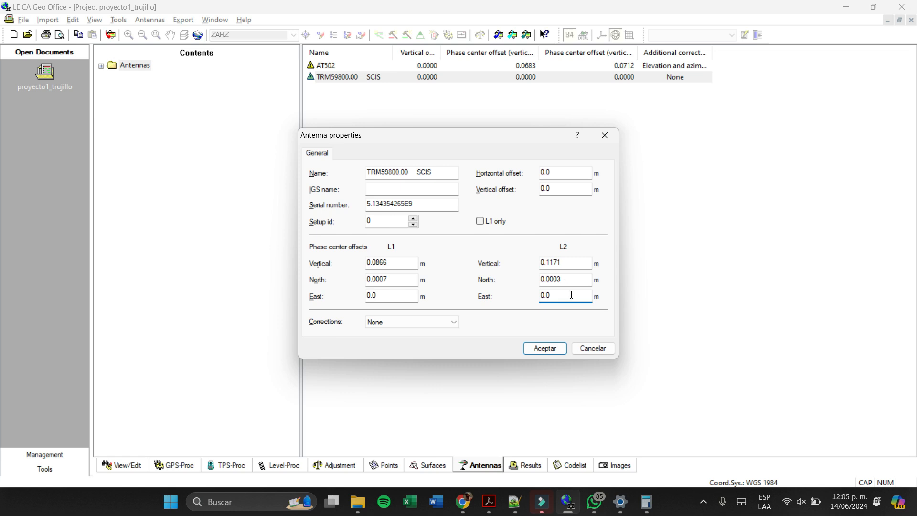
pyautogui.click(646, 502)
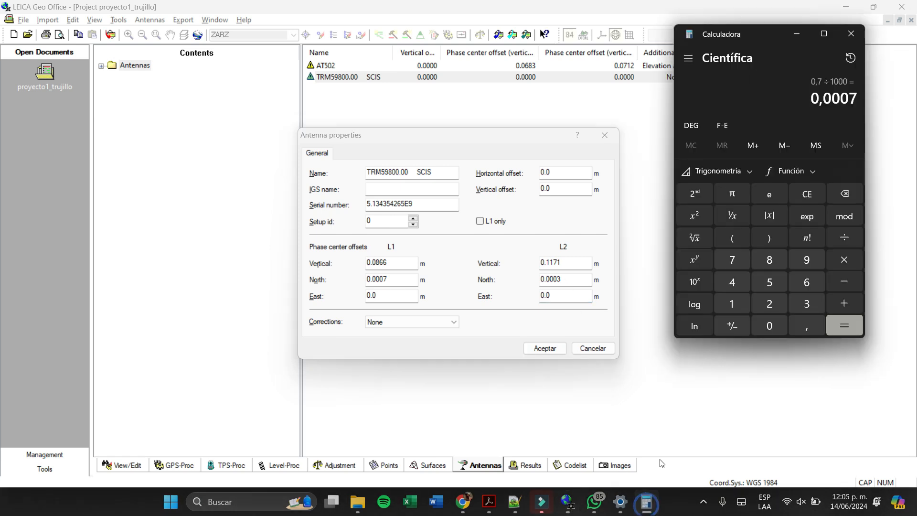
pyautogui.write('0,1/100')
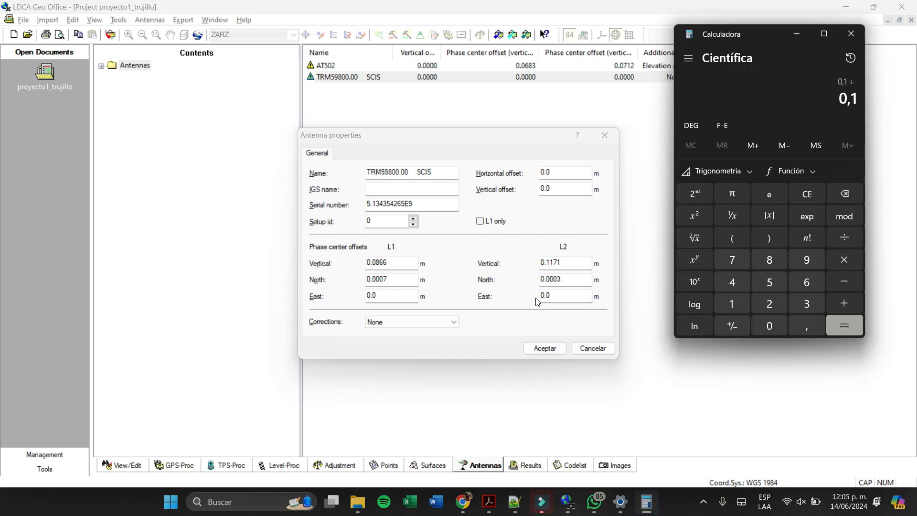
pyautogui.write('00')
pyautogui.press('Return')
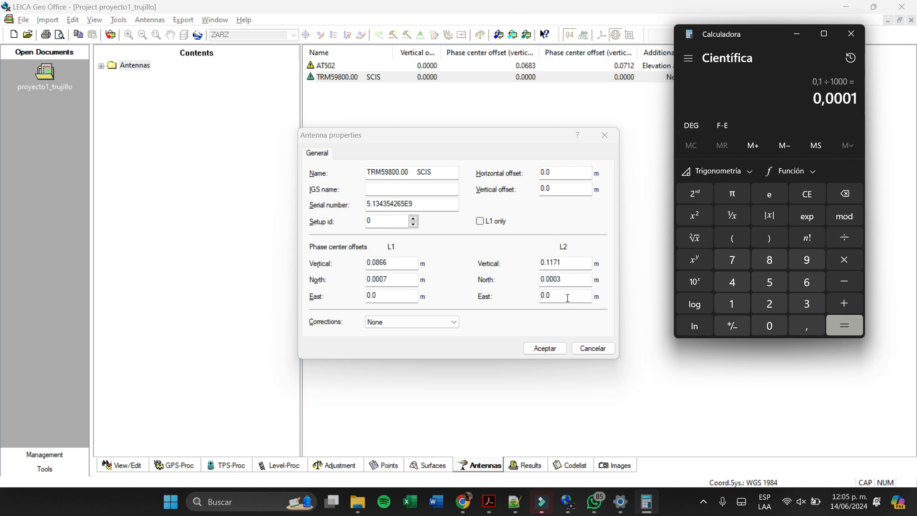
# - Set the L2 east phase center offset to -0.0001 m in the LEICA Geo Office antenna properties
pyautogui.click(568, 298)
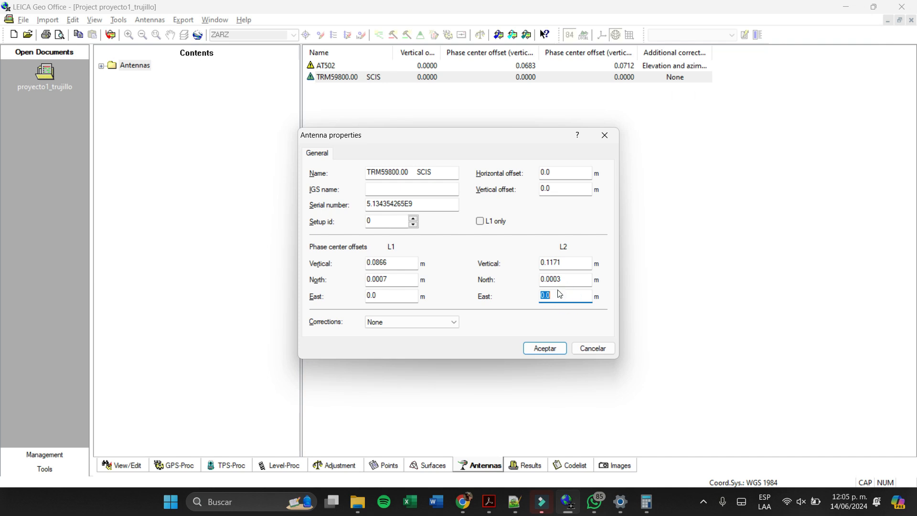
pyautogui.write('-0.0001')
pyautogui.click(644, 508)
pyautogui.click(645, 504)
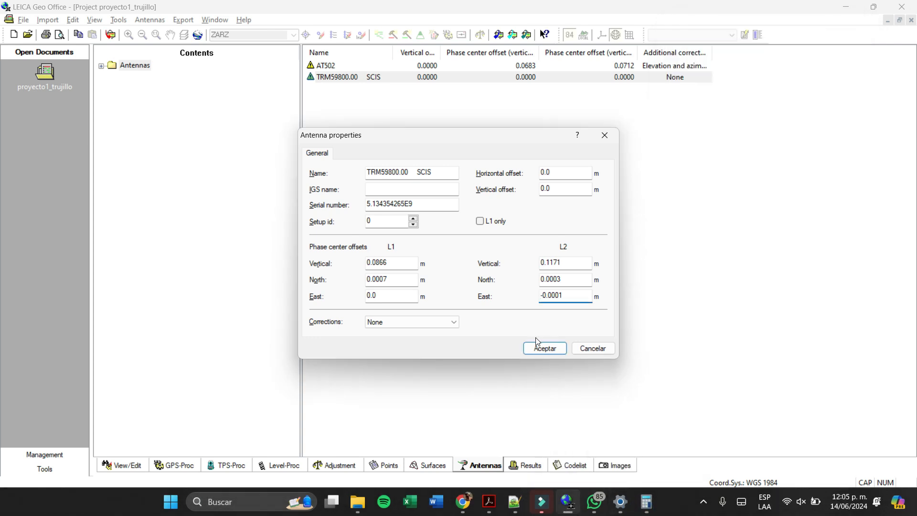
# - Check the L1 offset row in Notepad++ and set the L1 east phase center offset to 0.0002 m in the antenna properties
pyautogui.click(377, 295)
pyautogui.doubleClick(378, 295)
pyautogui.click(387, 296)
pyautogui.click(507, 505)
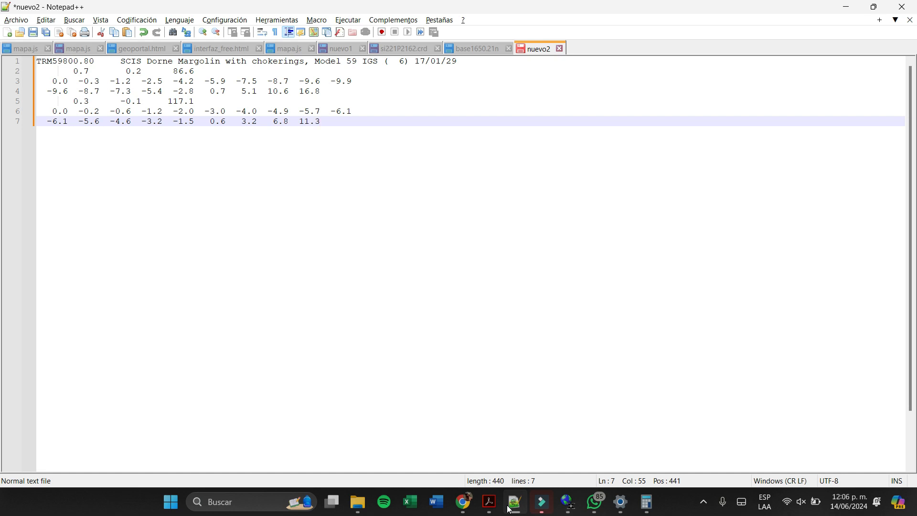
pyautogui.click(509, 510)
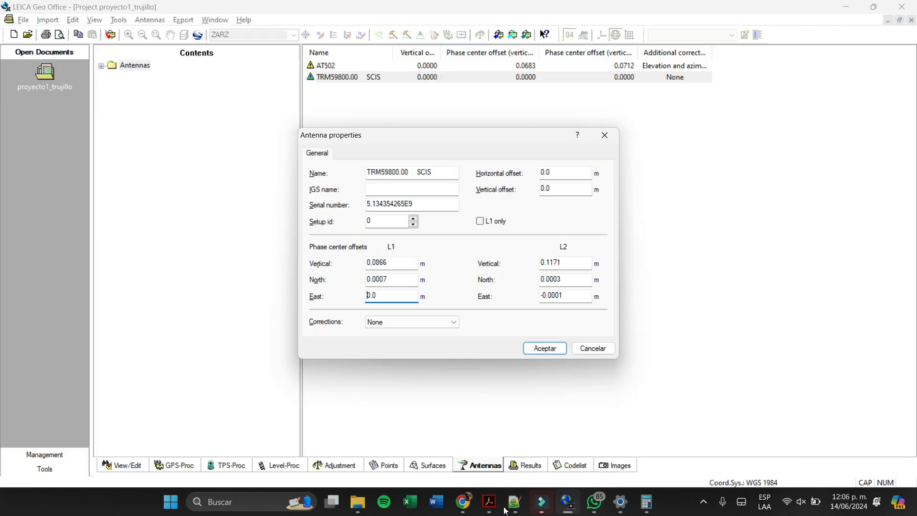
pyautogui.click(383, 296)
pyautogui.write('002')
pyautogui.click(564, 283)
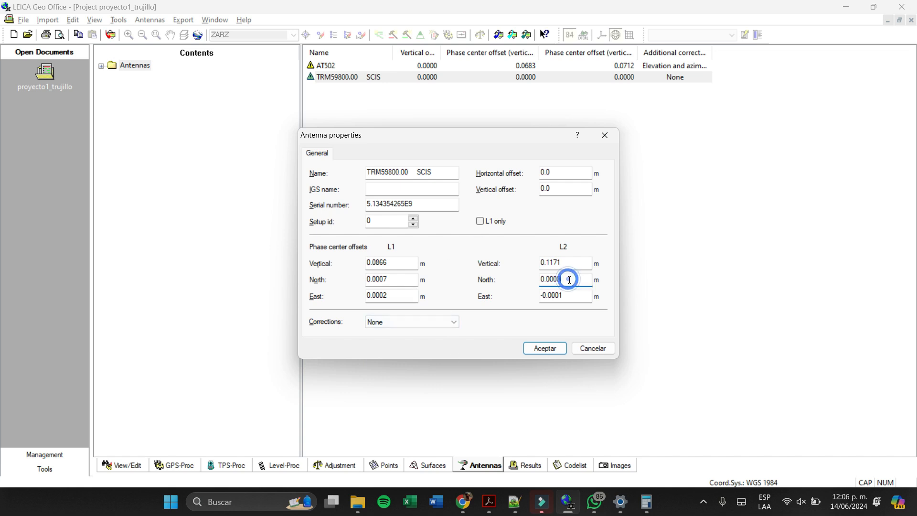
# - Save the phase center offsets of antenna TRM59800.00 SCIS and set its corrections to Elevation and azimuth, accepting deletion of baselines computed with it
pyautogui.click(551, 354)
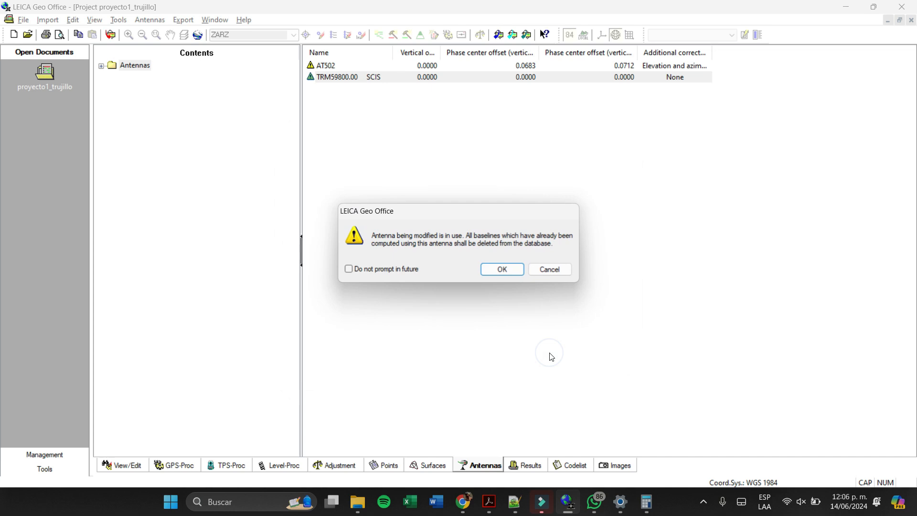
pyautogui.click(517, 269)
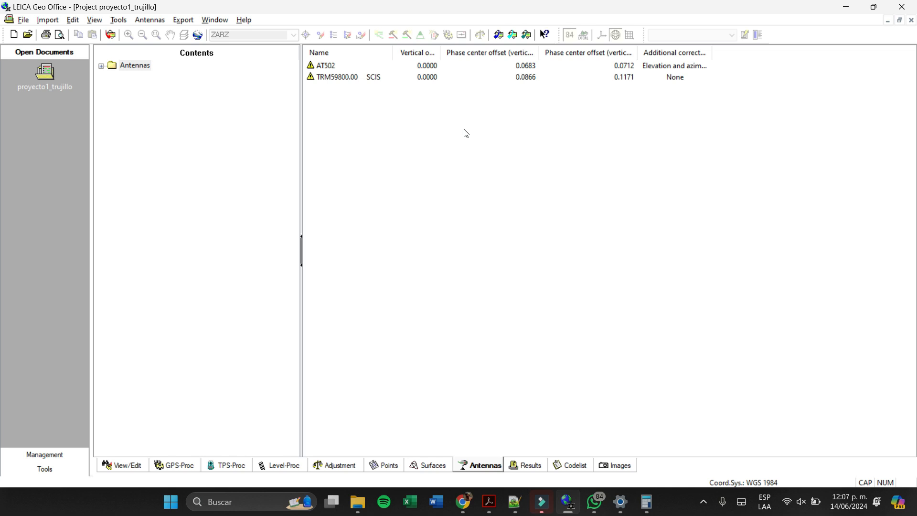
pyautogui.click(688, 76)
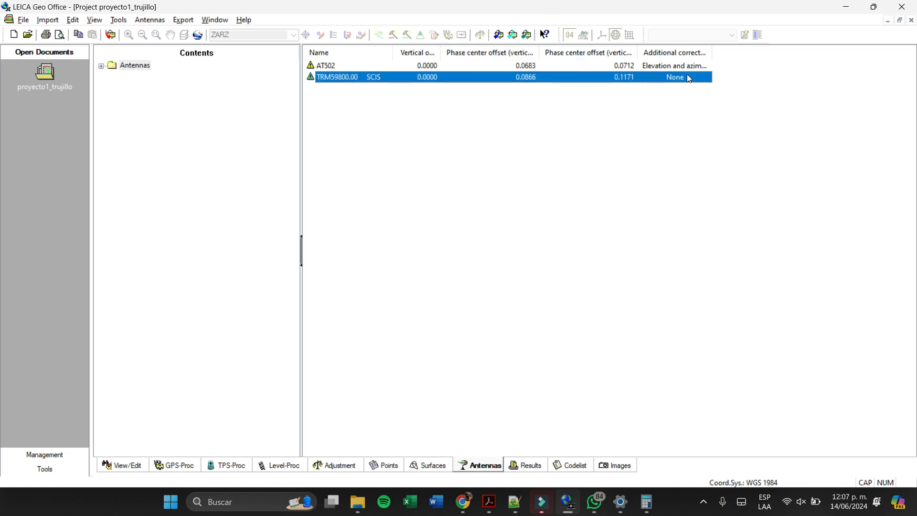
pyautogui.rightClick(351, 77)
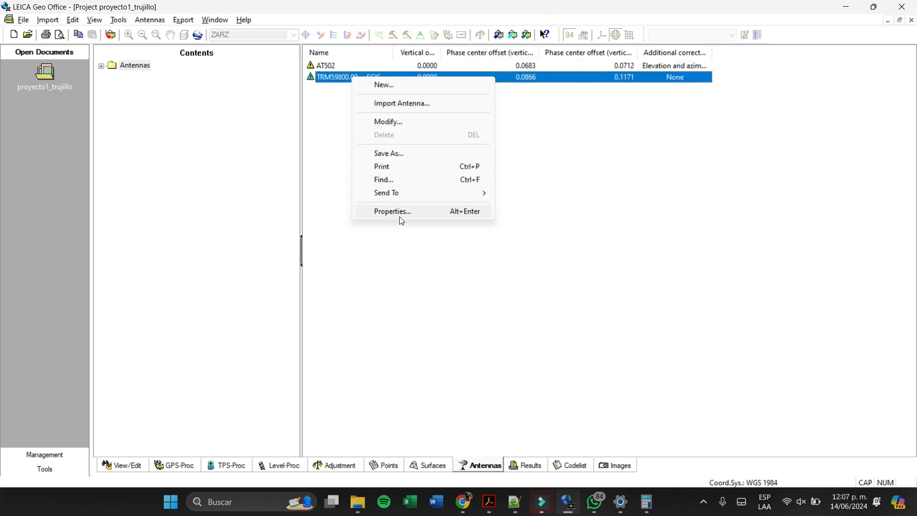
pyautogui.click(401, 216)
pyautogui.click(430, 321)
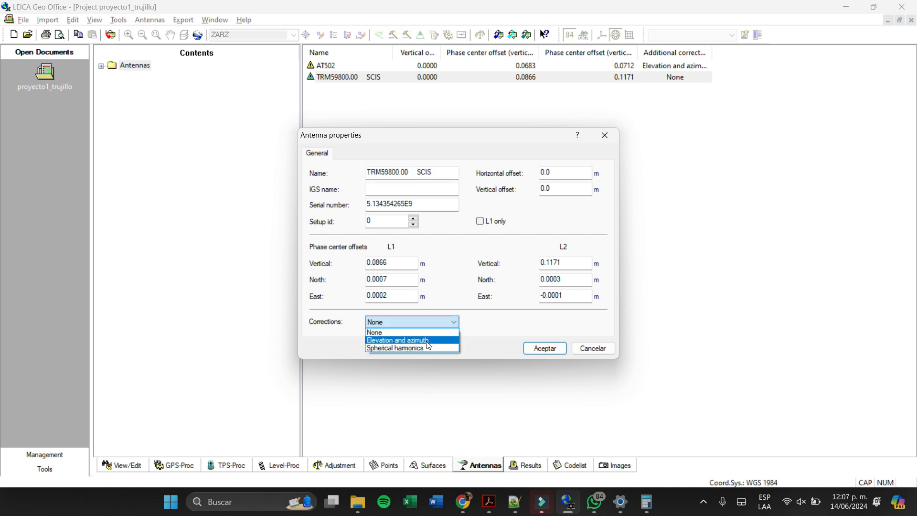
pyautogui.click(427, 341)
pyautogui.click(544, 349)
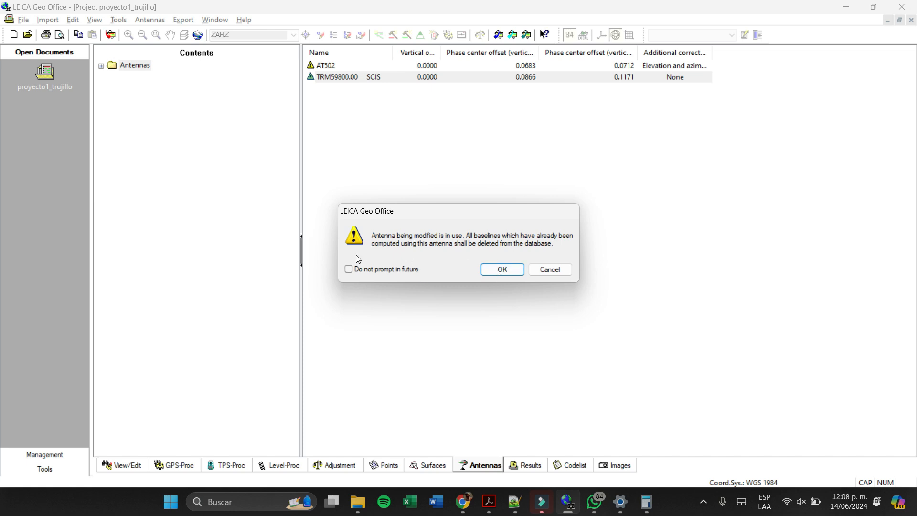
pyautogui.click(512, 270)
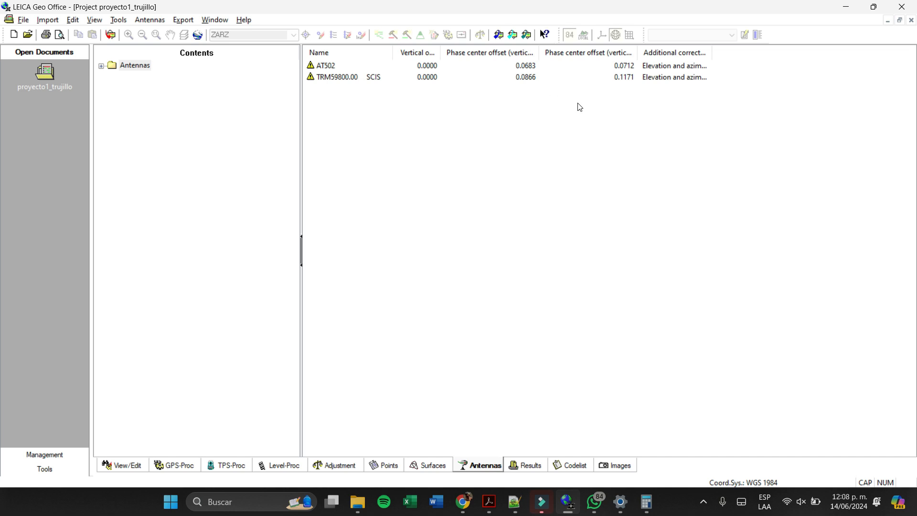
pyautogui.moveTo(537, 508)
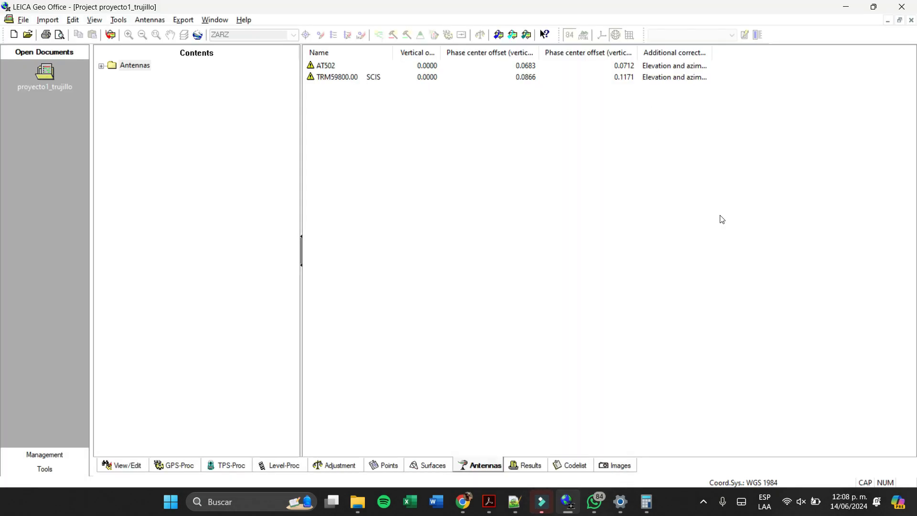
pyautogui.click(704, 502)
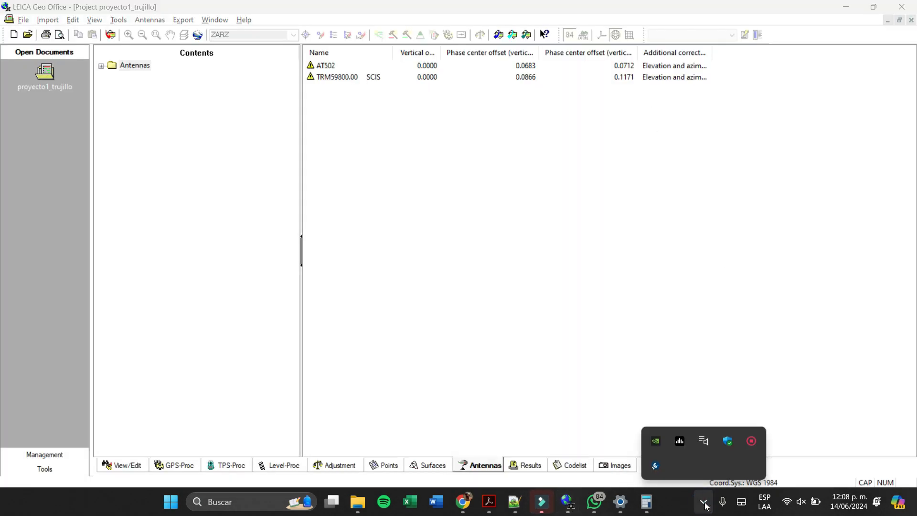
pyautogui.click(705, 503)
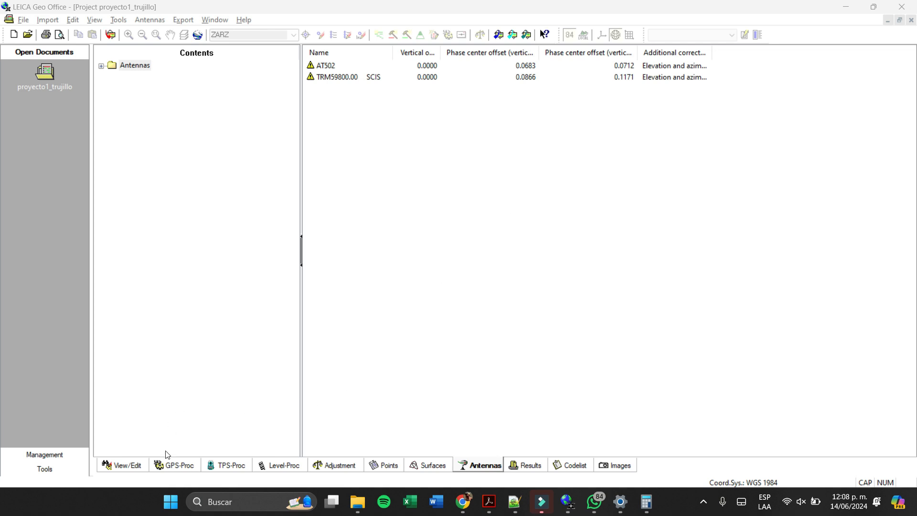
# - Check the project points in the map view and select the ZARZ observation interval as the reference for GPS processing
pyautogui.click(140, 466)
pyautogui.scroll(-3, 513, 241)
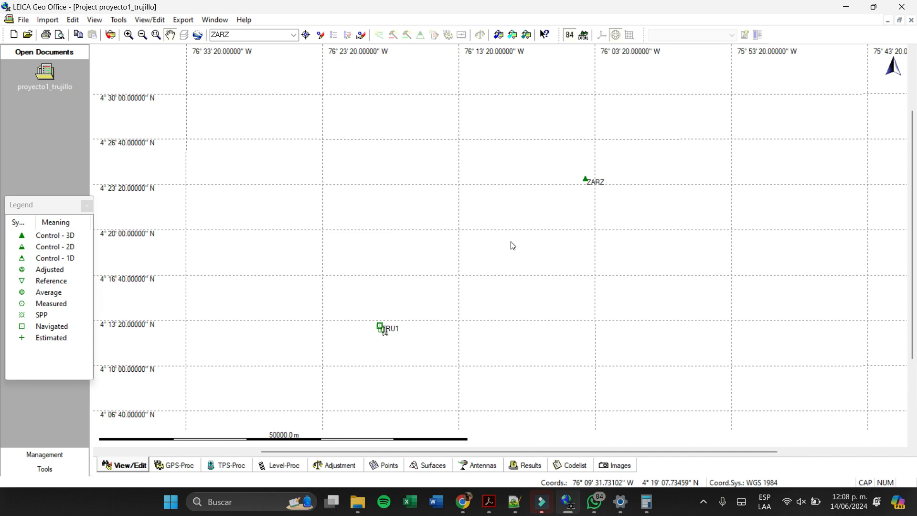
pyautogui.click(183, 466)
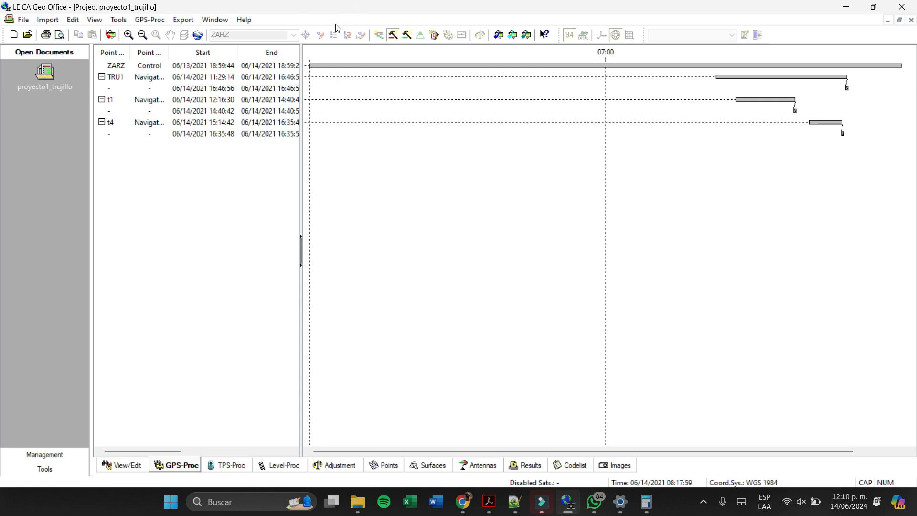
pyautogui.click(394, 34)
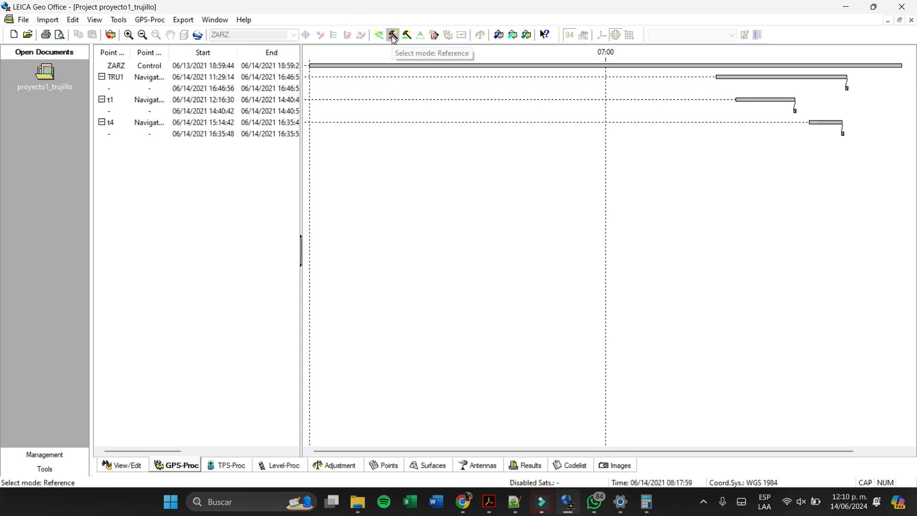
pyautogui.click(113, 65)
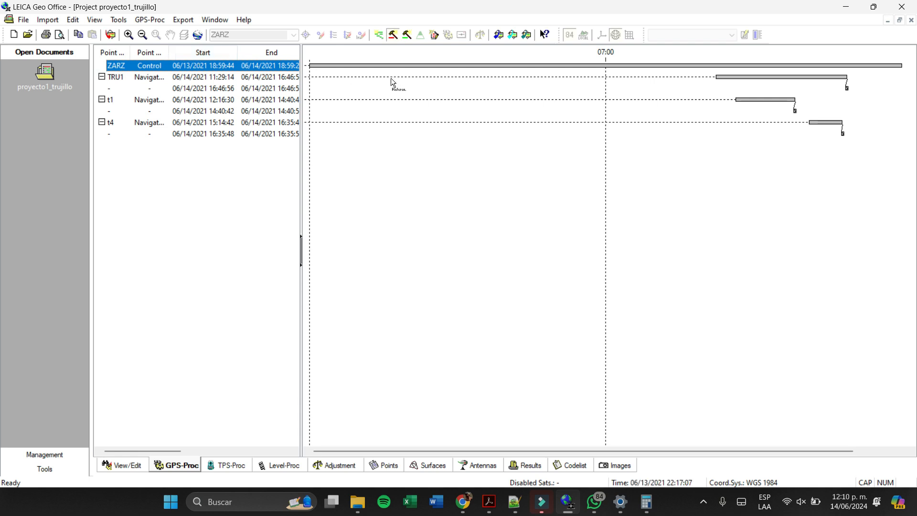
pyautogui.click(359, 65)
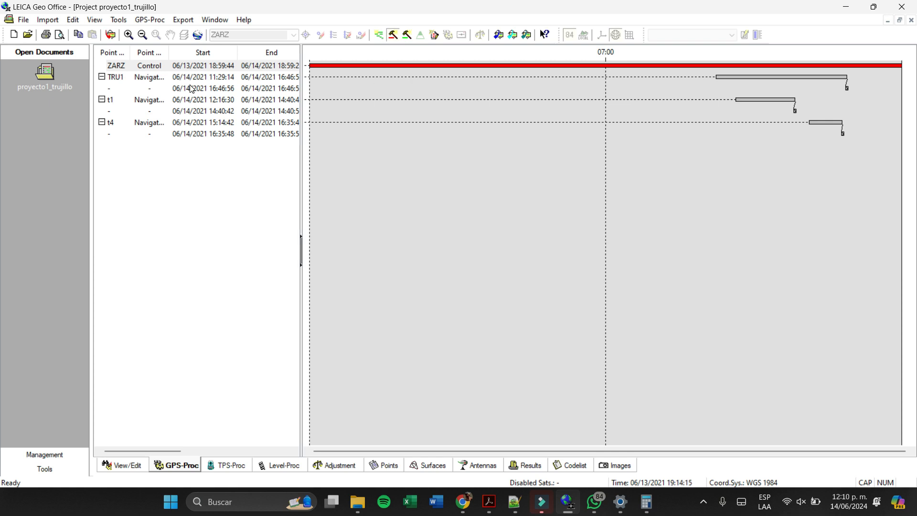
# - Select the TRU1, t1 and t4 observation intervals as rovers for GPS processing
pyautogui.click(407, 35)
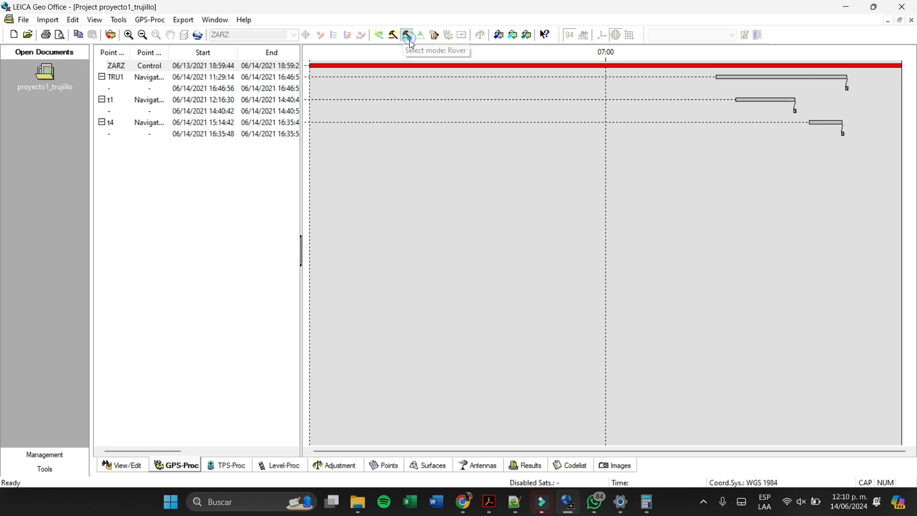
pyautogui.click(768, 76)
pyautogui.click(770, 99)
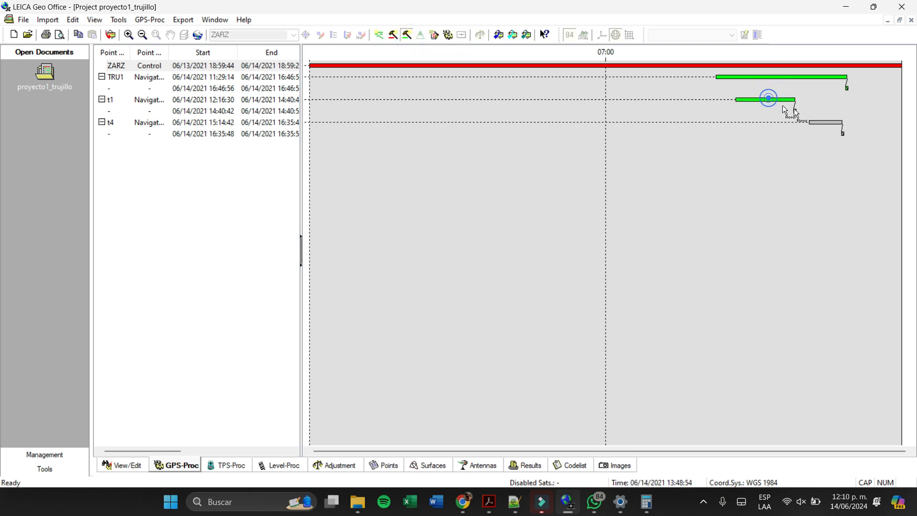
pyautogui.click(833, 122)
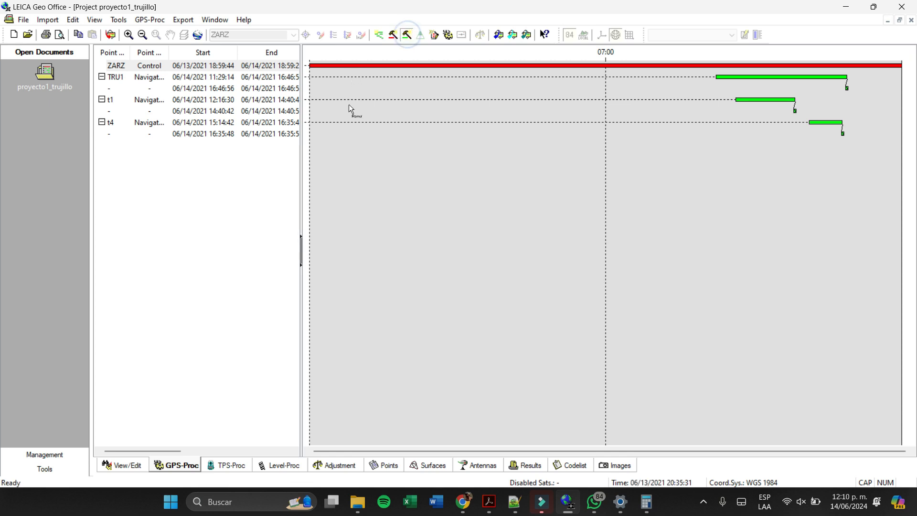
pyautogui.click(269, 196)
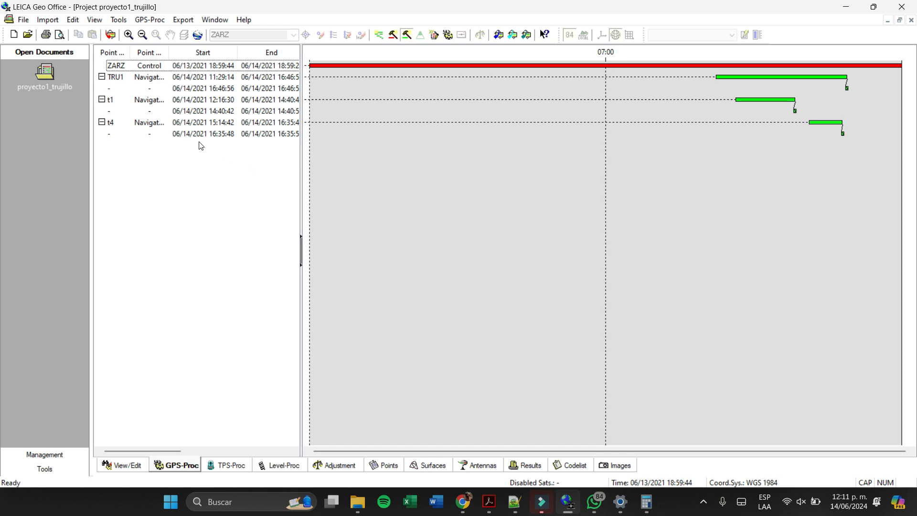
# - Set the ephemeris to Precise in the GPS-processing parameters
pyautogui.click(435, 41)
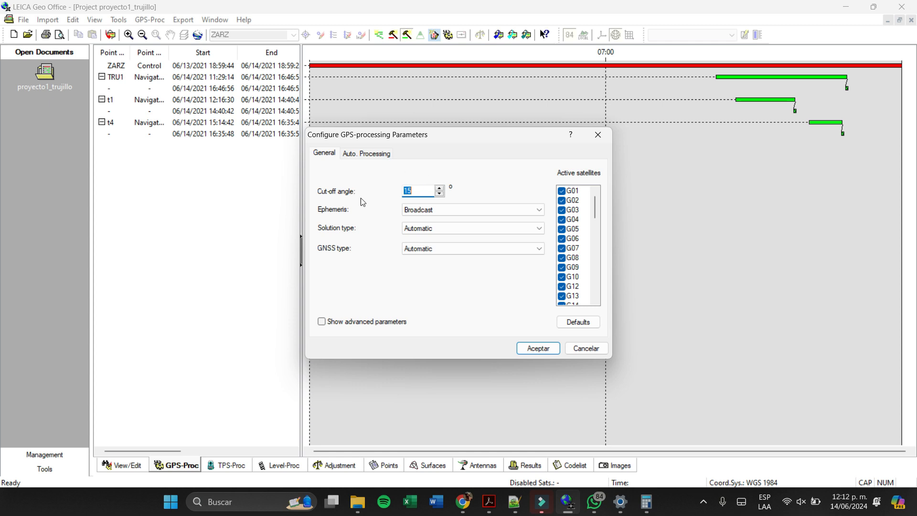
pyautogui.click(433, 209)
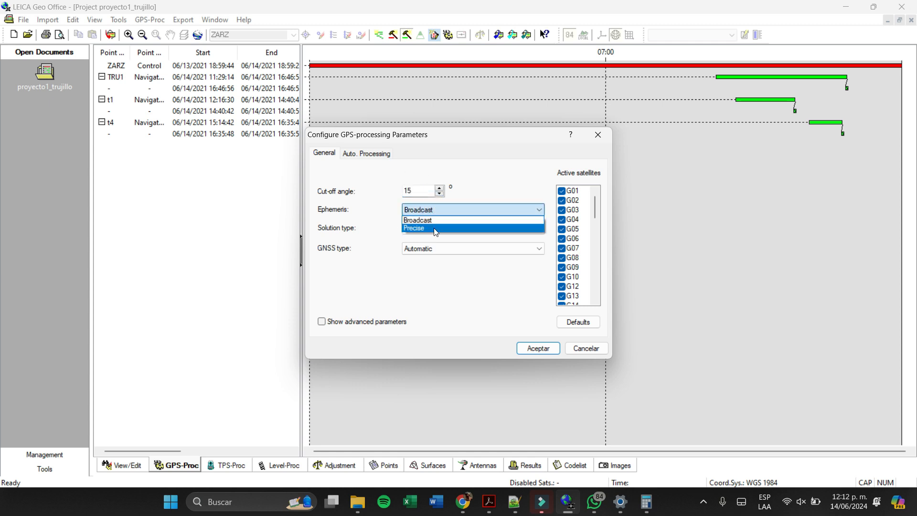
pyautogui.click(436, 228)
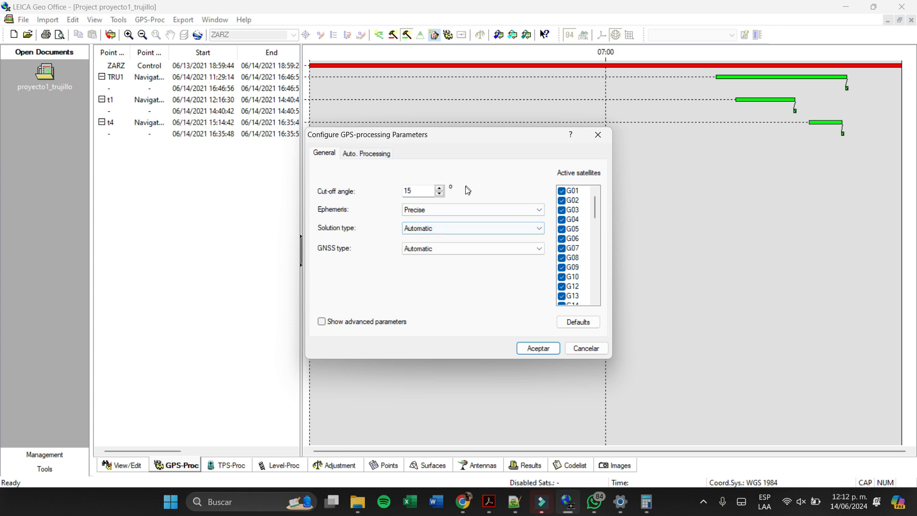
# - Review the solution type options available in the GPS-processing parameters
pyautogui.click(451, 226)
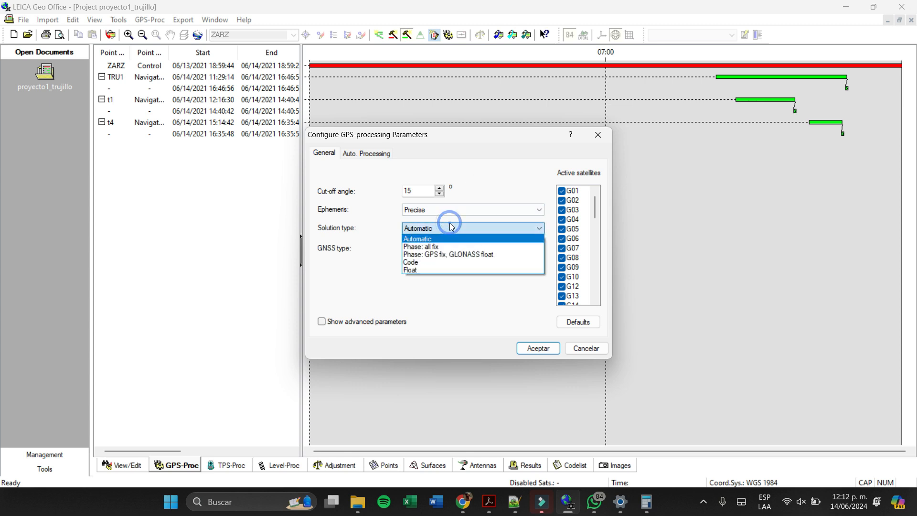
pyautogui.click(479, 173)
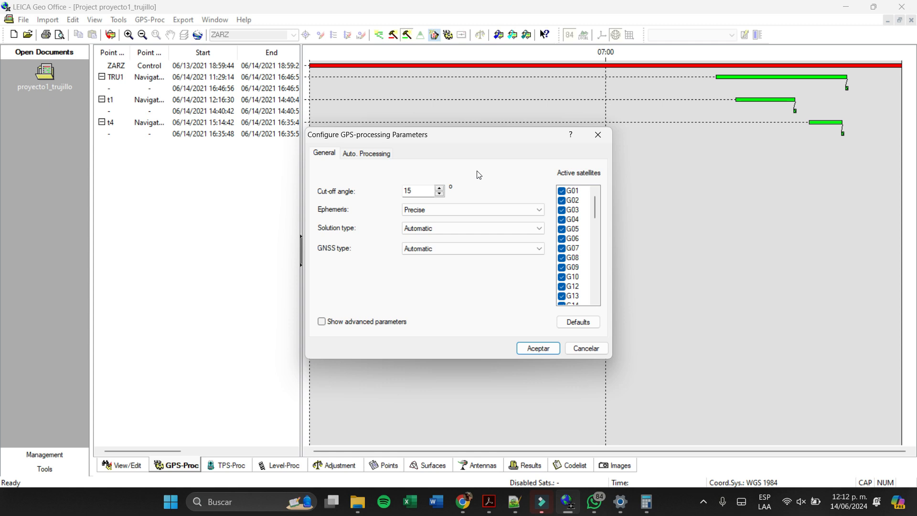
pyautogui.click(421, 230)
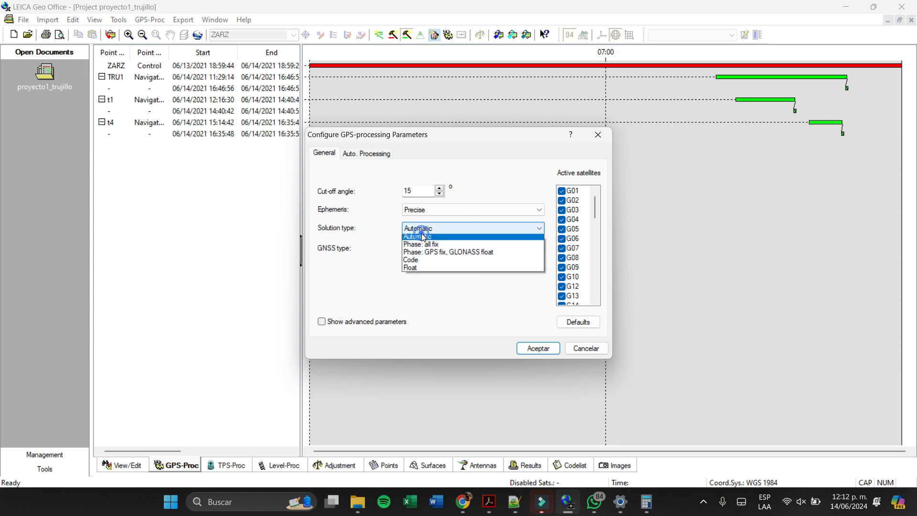
pyautogui.click(393, 212)
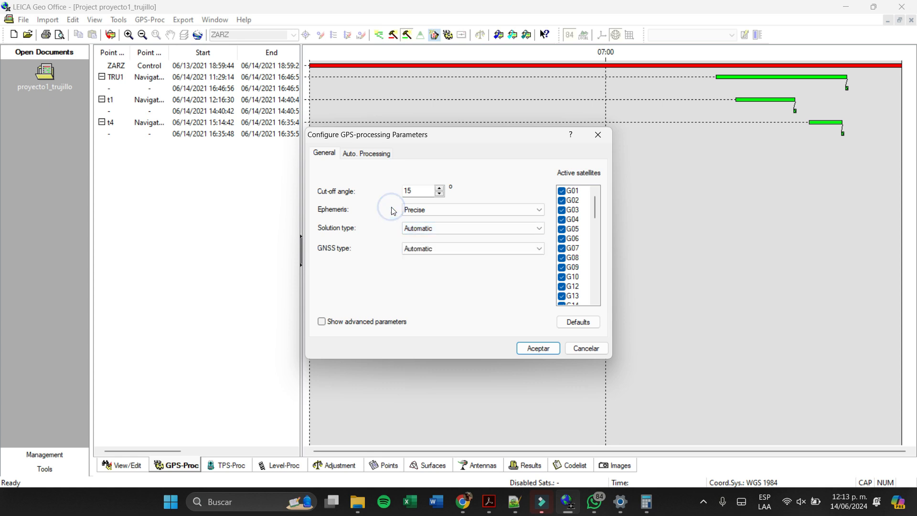
pyautogui.click(407, 228)
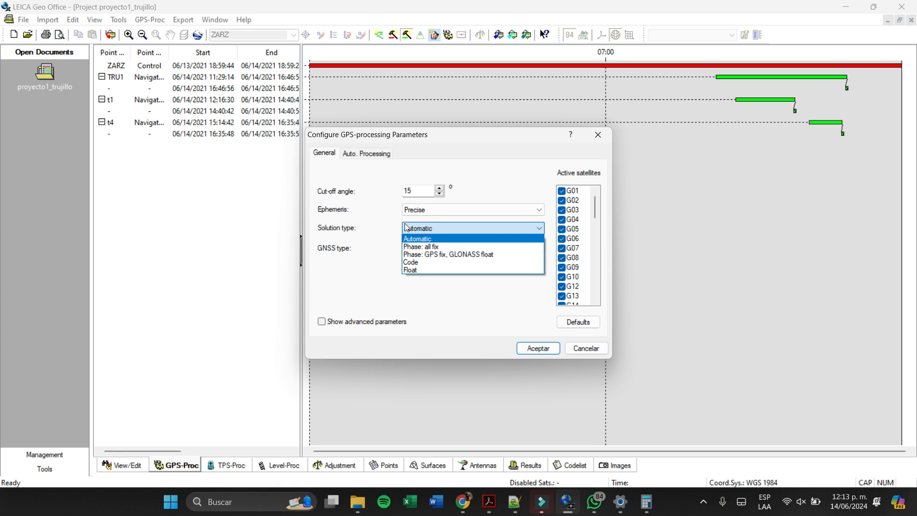
pyautogui.click(367, 205)
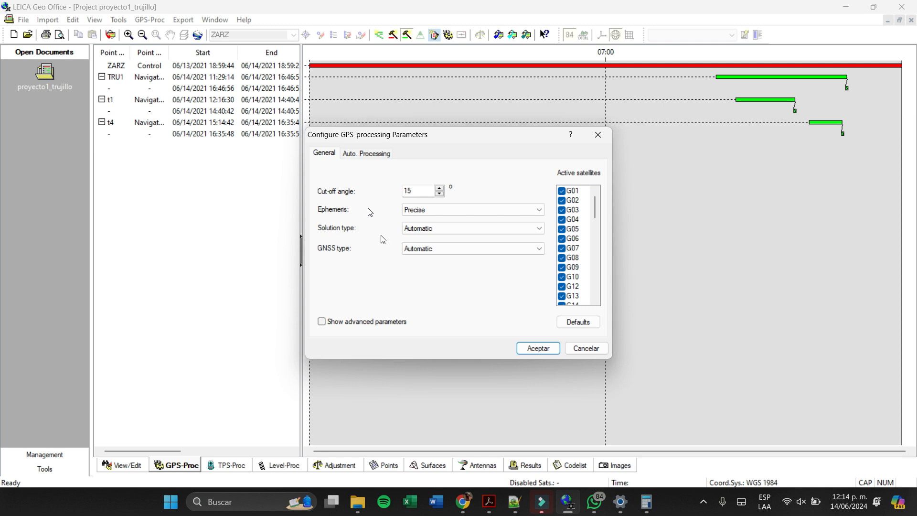
# - Accept the GPS-processing parameters and process the TRU1, t1 and t4 rovers against the ZARZ reference
pyautogui.click(542, 348)
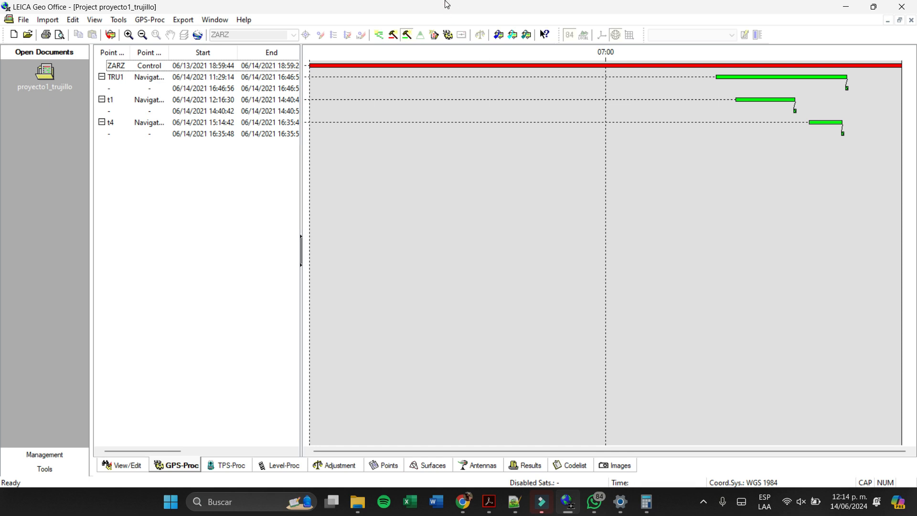
pyautogui.click(447, 35)
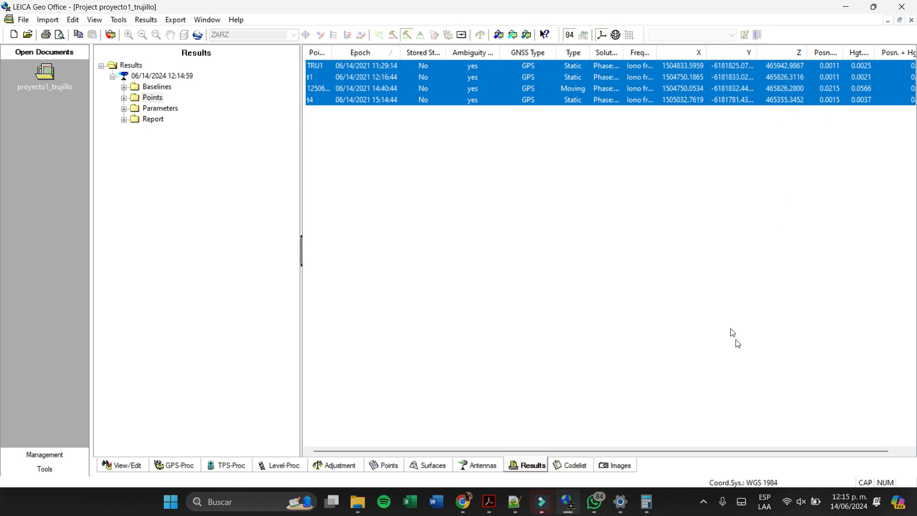
# - Widen the Frequency and Solution type columns of the point results and store all the selected results
pyautogui.moveTo(736, 451); pyautogui.dragTo(789, 452)
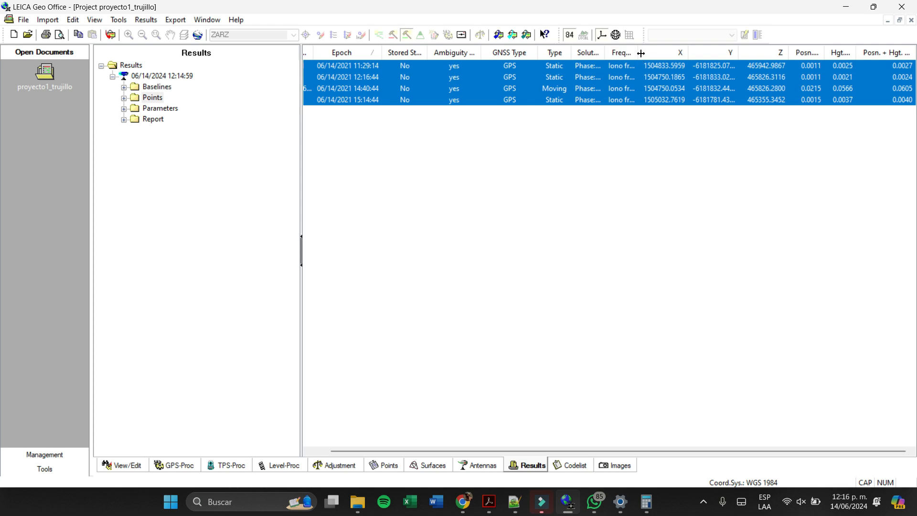
pyautogui.moveTo(640, 53); pyautogui.dragTo(678, 56)
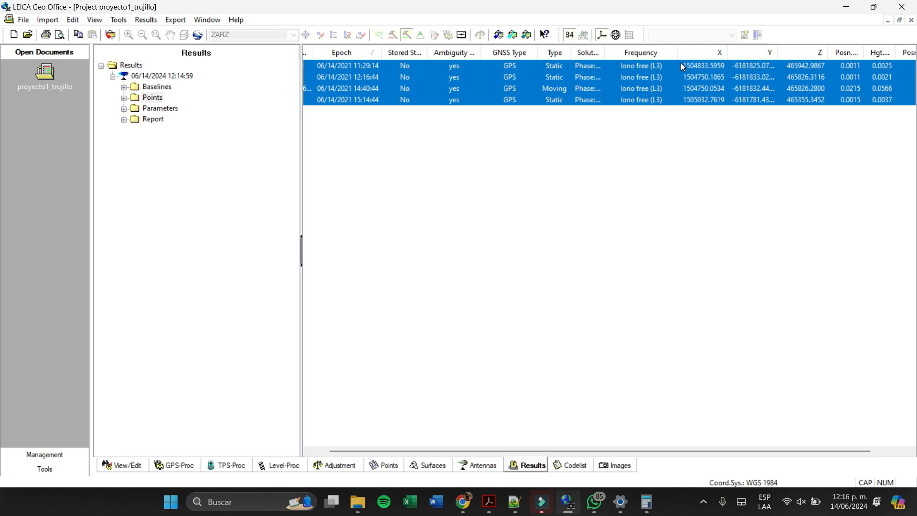
pyautogui.moveTo(603, 57); pyautogui.dragTo(645, 57)
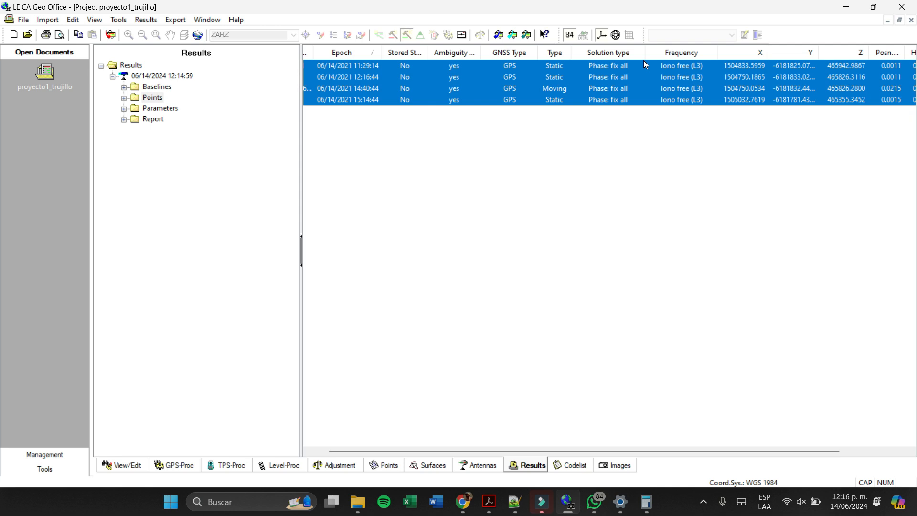
pyautogui.rightClick(536, 132)
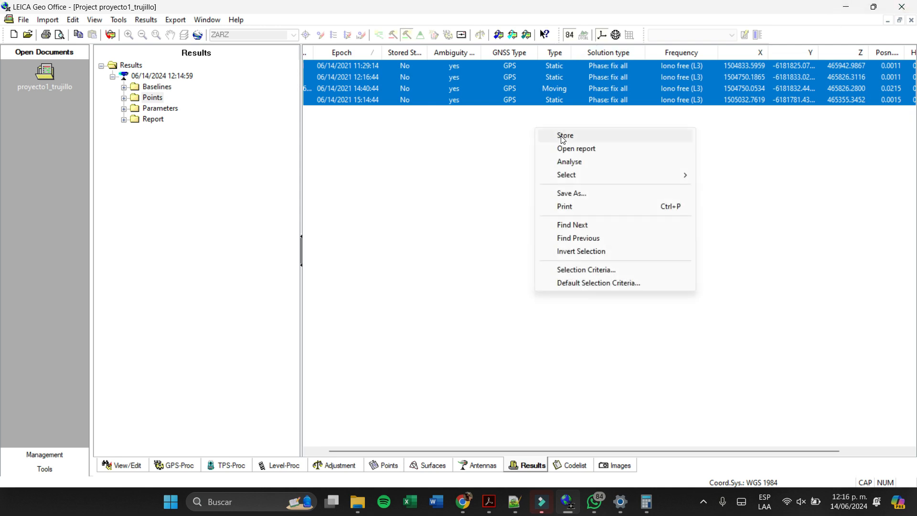
pyautogui.click(564, 137)
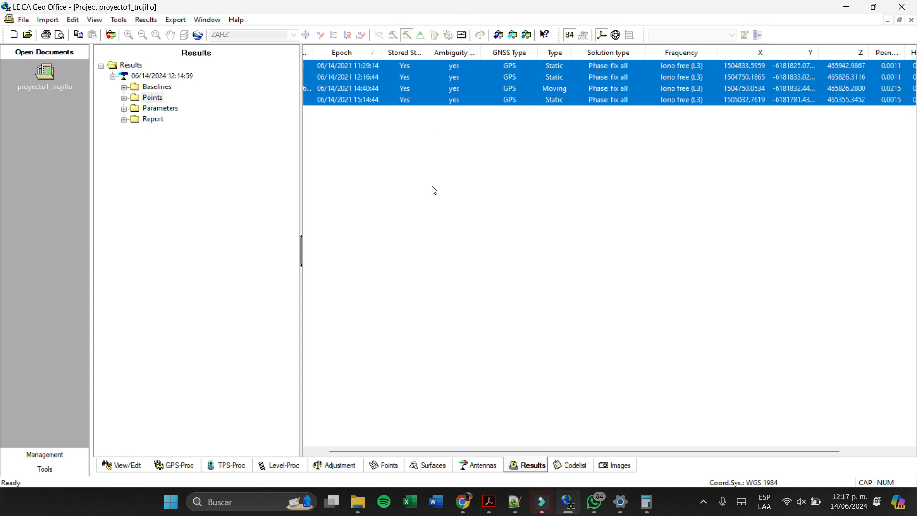
# - Examine the processed baselines from ZARZ to TRU1, t1 and t4 in the map view
pyautogui.click(130, 464)
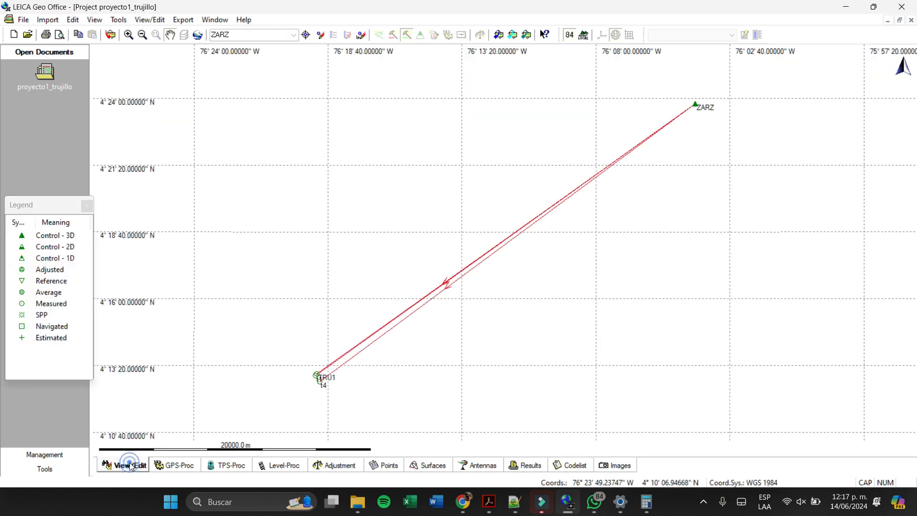
pyautogui.scroll(-1, 452, 294)
pyautogui.scroll(4, 359, 354)
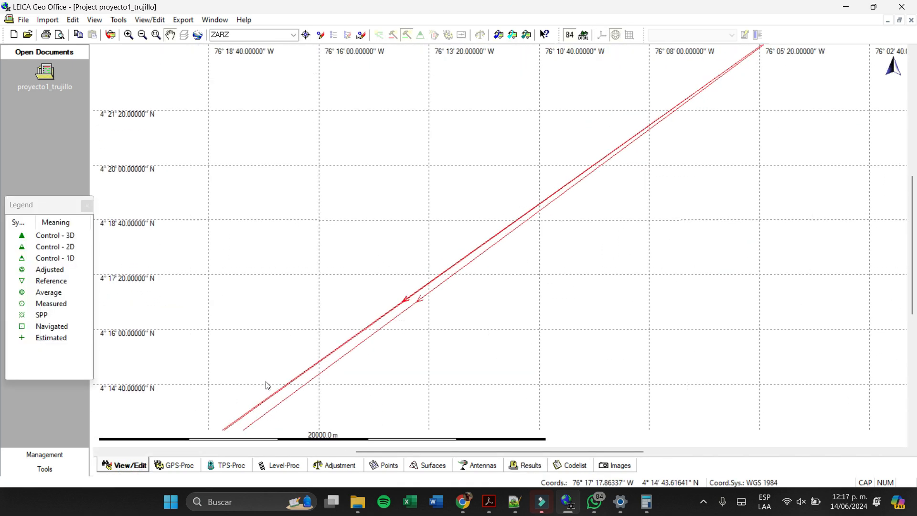
pyautogui.scroll(-1, 286, 365)
pyautogui.scroll(-1, 311, 349)
pyautogui.scroll(3, 349, 361)
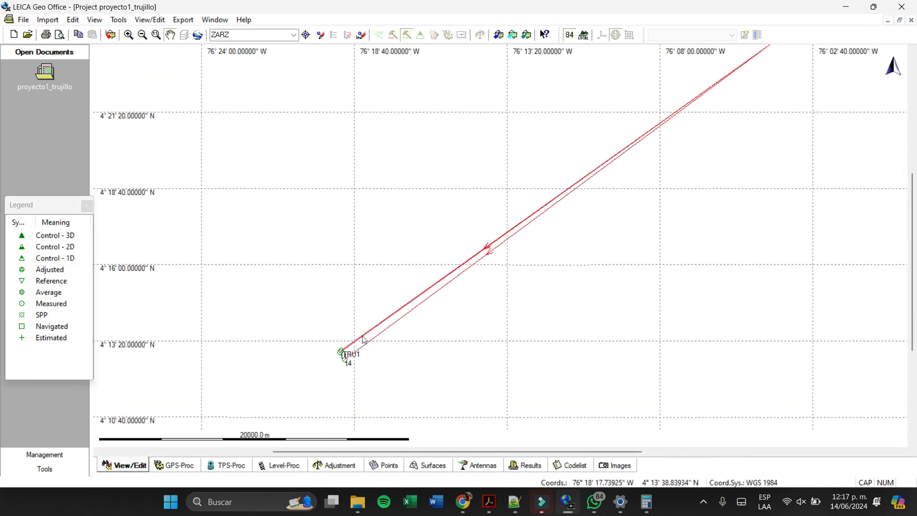
pyautogui.scroll(4, 352, 367)
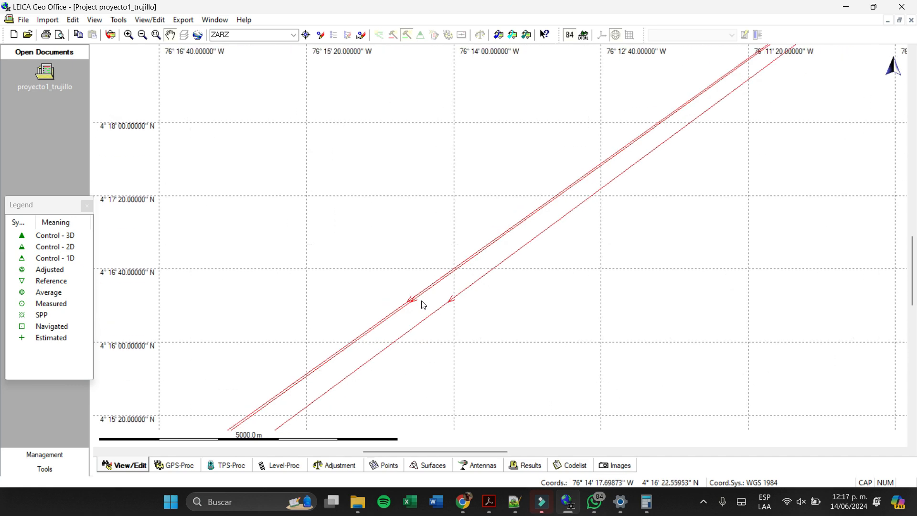
pyautogui.scroll(-3, 423, 302)
pyautogui.scroll(-4, 423, 302)
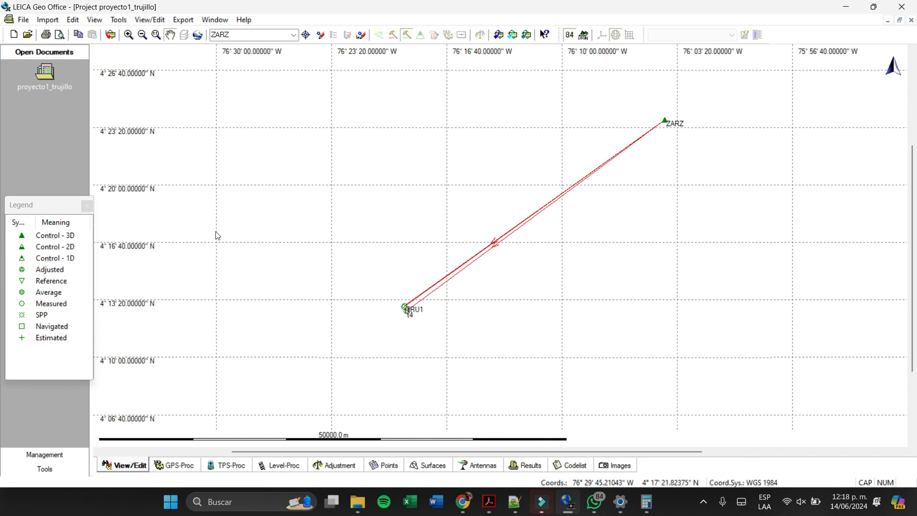
# - Select the TRU1 observation interval as an additional reference for GPS processing
pyautogui.click(167, 469)
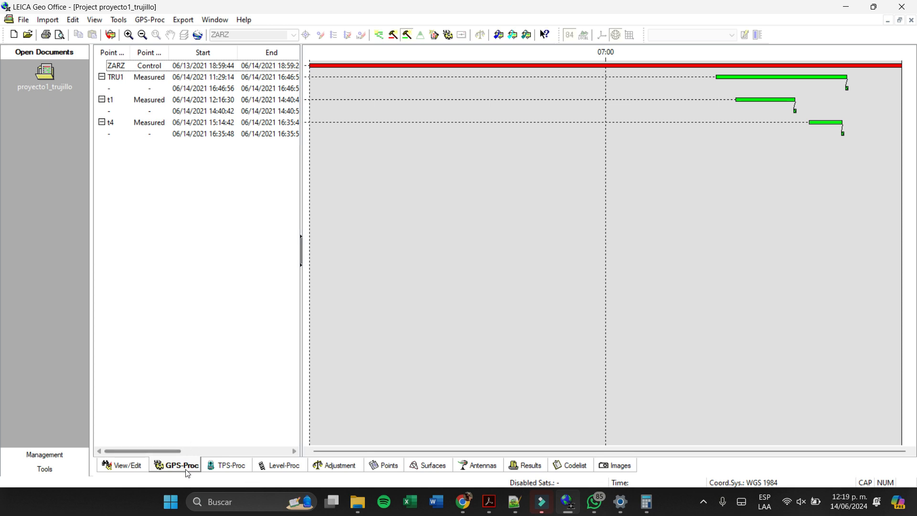
pyautogui.click(391, 36)
pyautogui.click(821, 76)
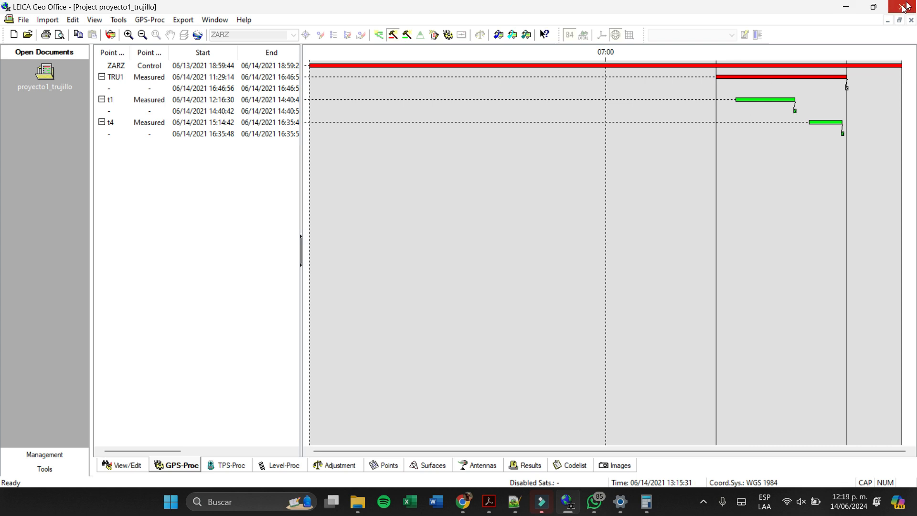
# - Process the t1 and t4 rovers with ZARZ and TRU1 as references and store the selected results
pyautogui.click(448, 35)
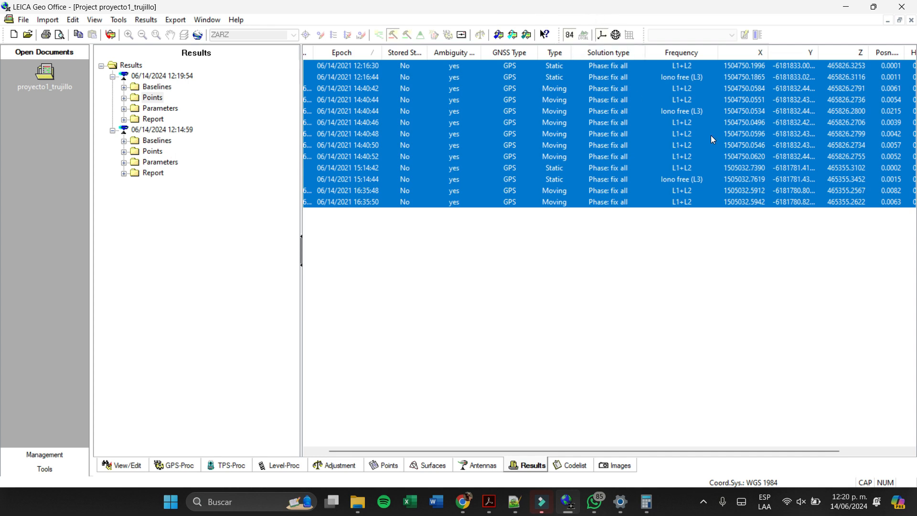
pyautogui.click(461, 35)
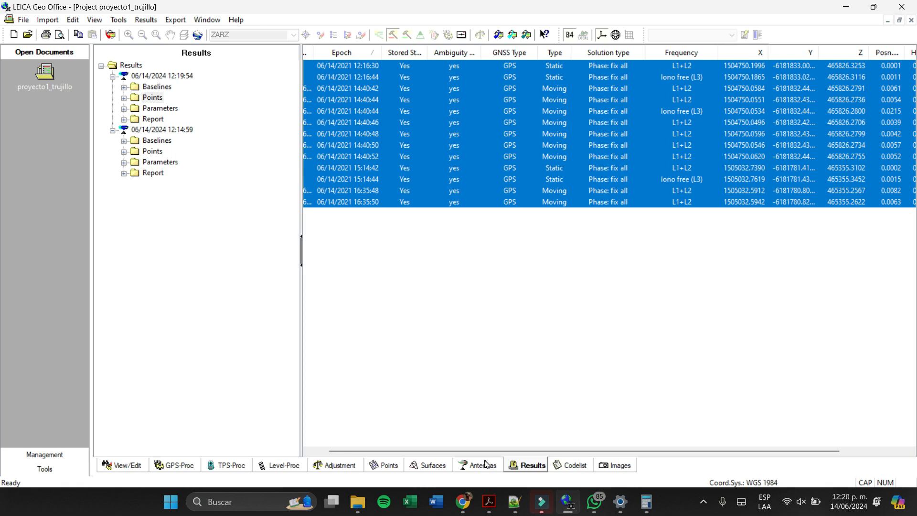
# - Examine on the map how t1 and t4 are tied by baselines to both ZARZ and TRU1
pyautogui.click(123, 464)
pyautogui.scroll(3, 334, 372)
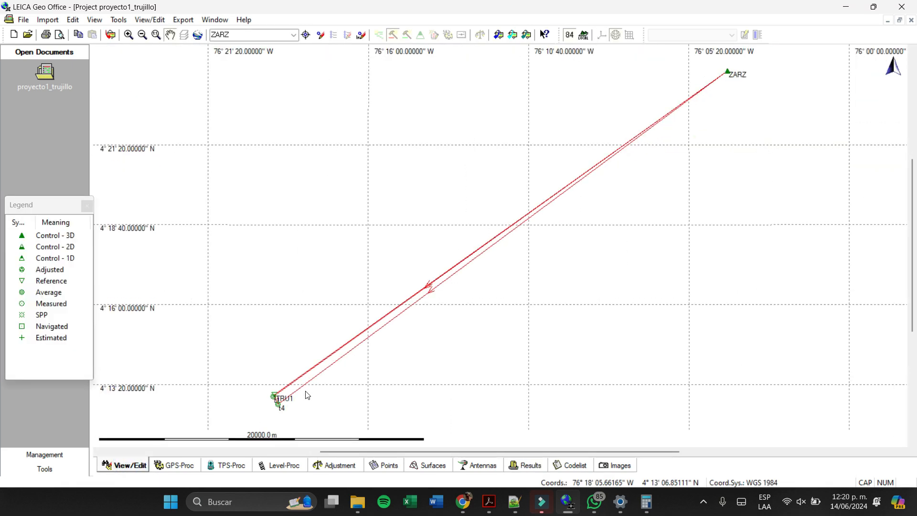
pyautogui.scroll(1, 307, 369)
pyautogui.moveTo(318, 356); pyautogui.dragTo(578, 160)
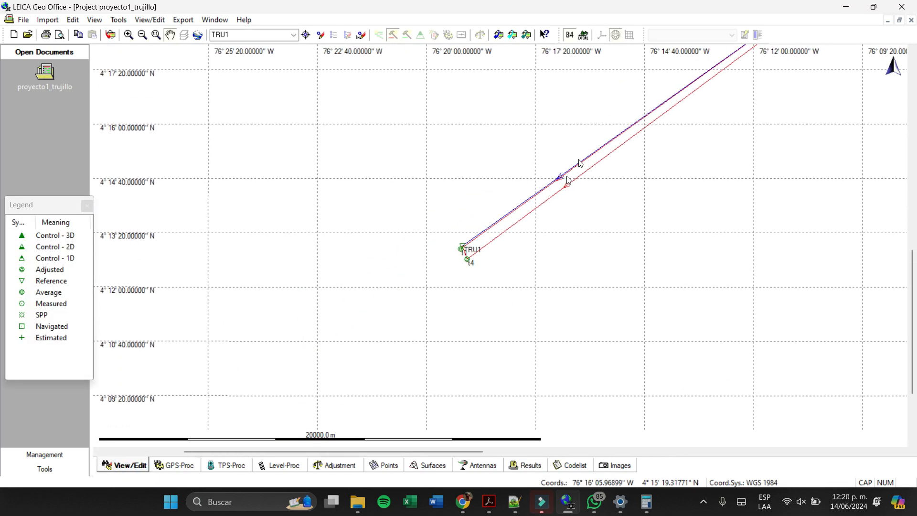
pyautogui.scroll(1, 454, 259)
pyautogui.scroll(3, 456, 263)
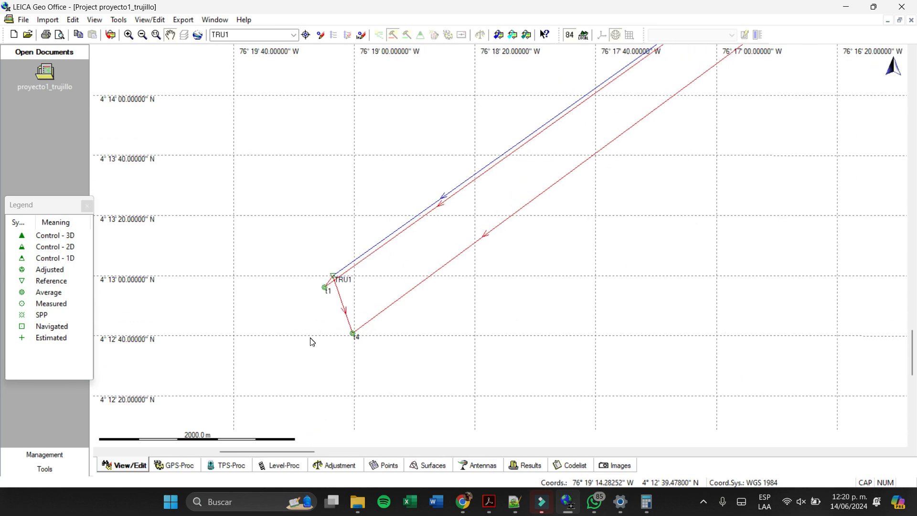
pyautogui.moveTo(307, 354); pyautogui.dragTo(616, 225)
pyautogui.scroll(5, 445, 191)
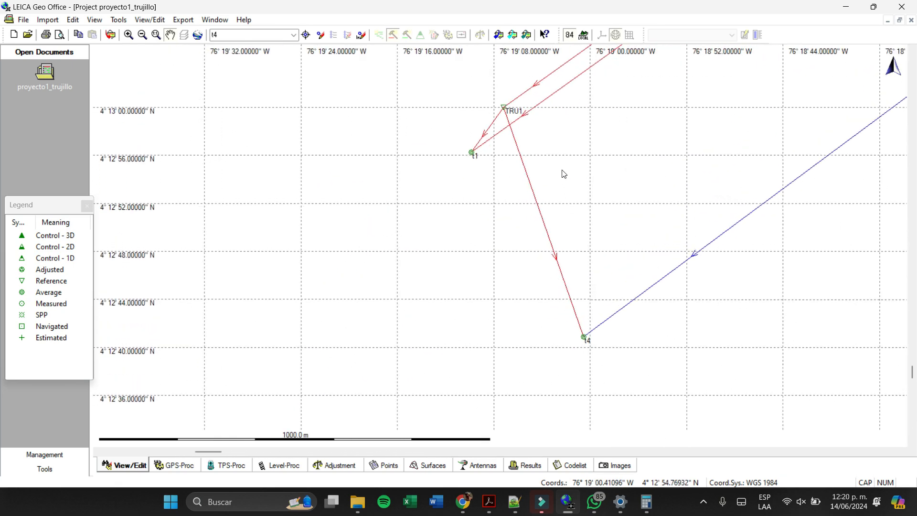
pyautogui.moveTo(548, 103); pyautogui.dragTo(561, 154)
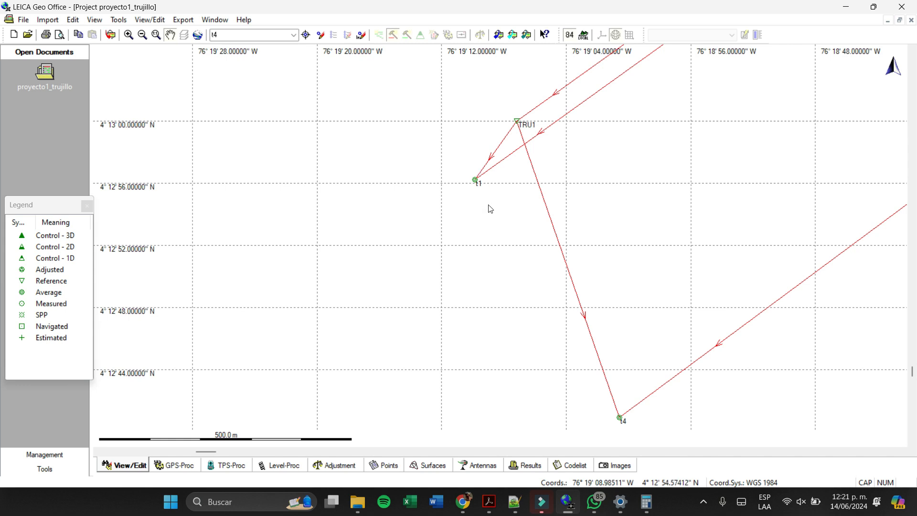
pyautogui.scroll(4, 523, 145)
pyautogui.moveTo(571, 204); pyautogui.dragTo(494, 128)
pyautogui.scroll(-3, 493, 148)
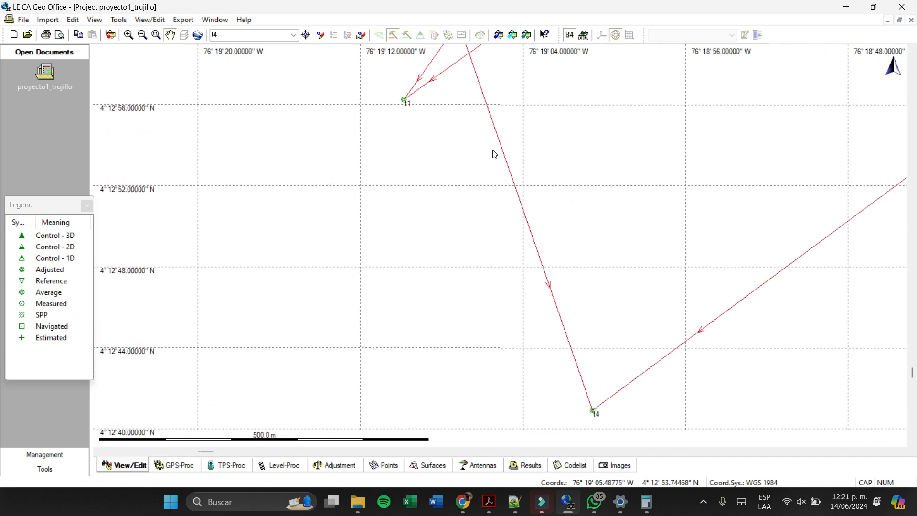
pyautogui.moveTo(495, 161); pyautogui.dragTo(506, 186)
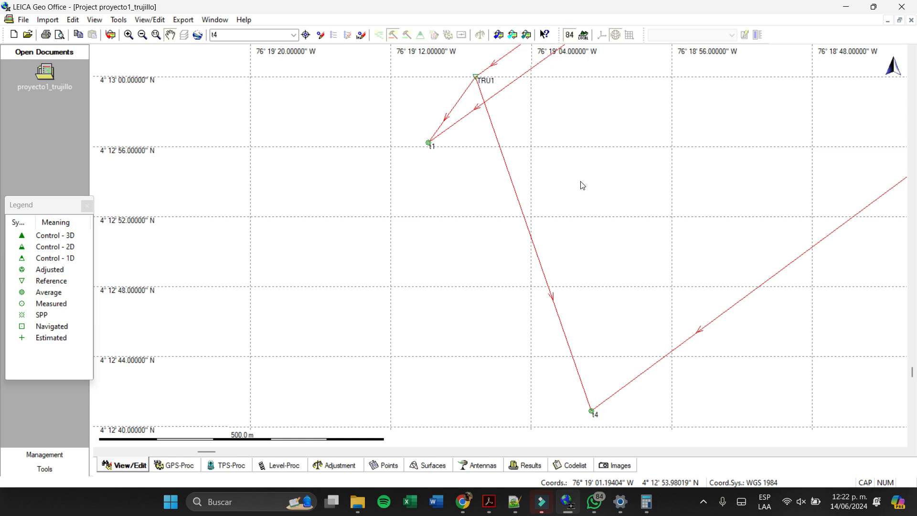
# - Compare the reference and rover observation intervals with the baseline map and the stored point results
pyautogui.click(181, 466)
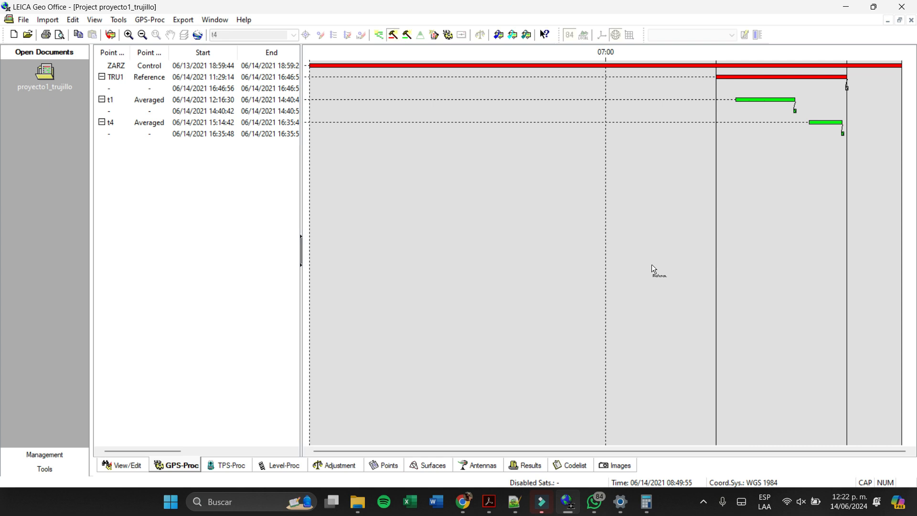
pyautogui.click(130, 467)
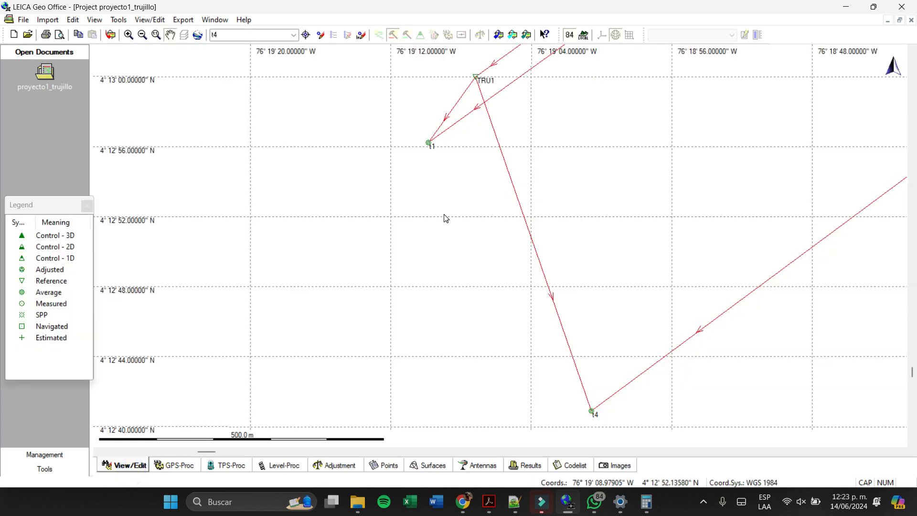
pyautogui.scroll(-2, 443, 222)
pyautogui.scroll(1, 600, 223)
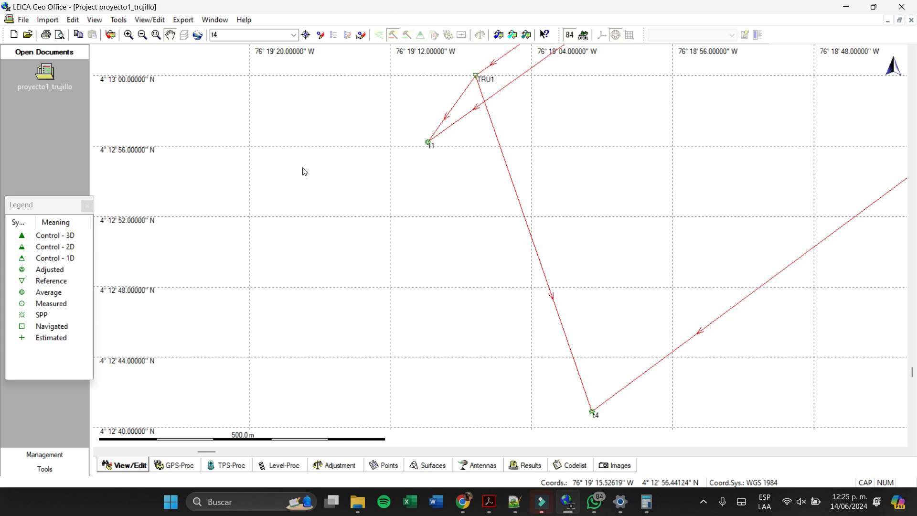
pyautogui.click(176, 465)
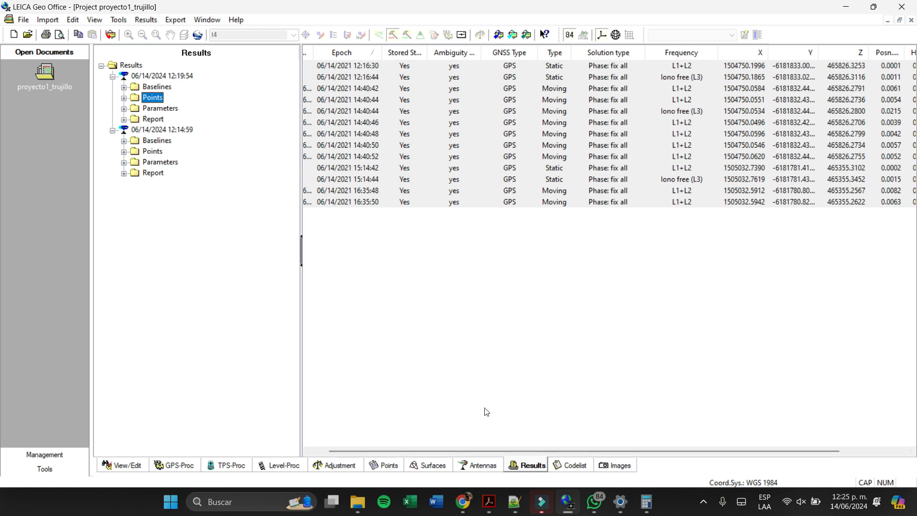
pyautogui.click(176, 471)
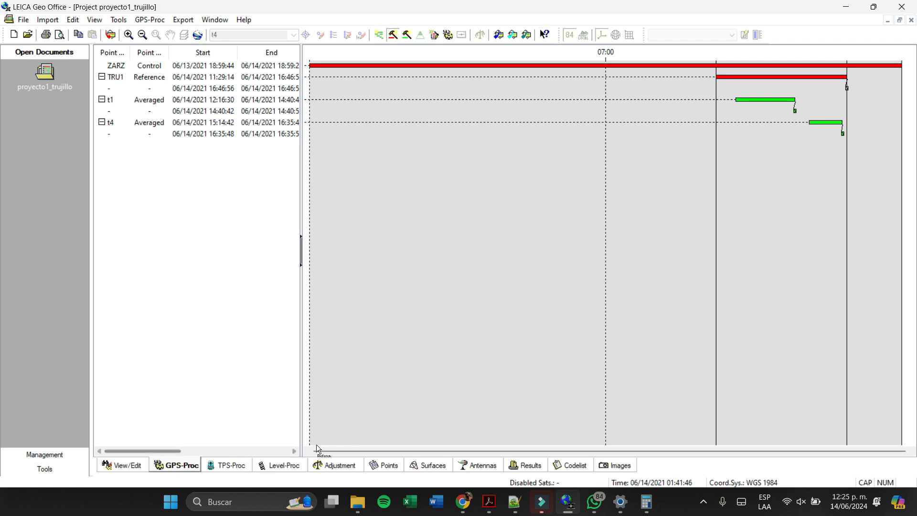
# - Widen the position quality, height quality and Y columns in the latest point results to read their values
pyautogui.click(515, 470)
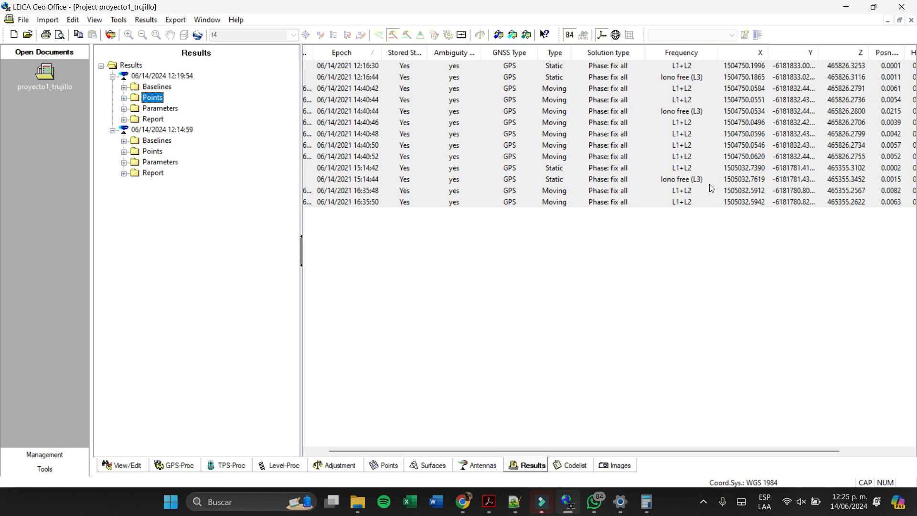
pyautogui.click(791, 449)
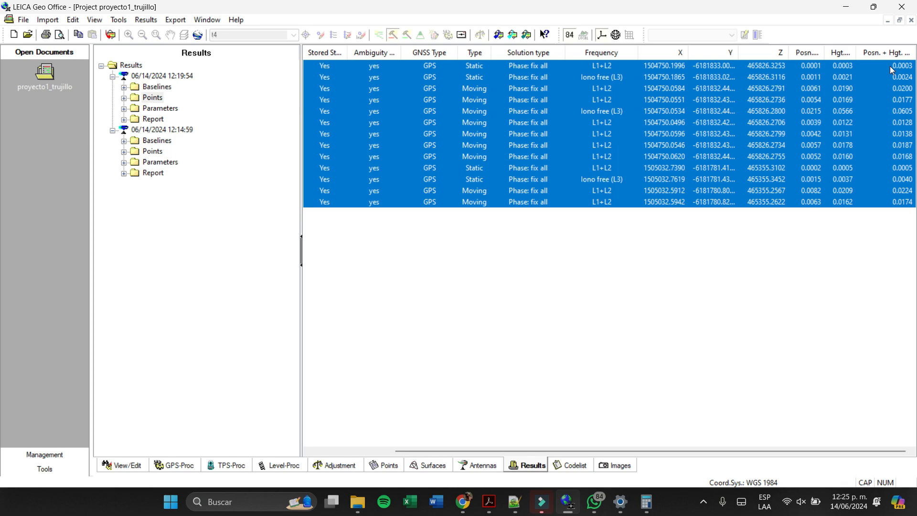
pyautogui.moveTo(824, 58); pyautogui.dragTo(827, 58)
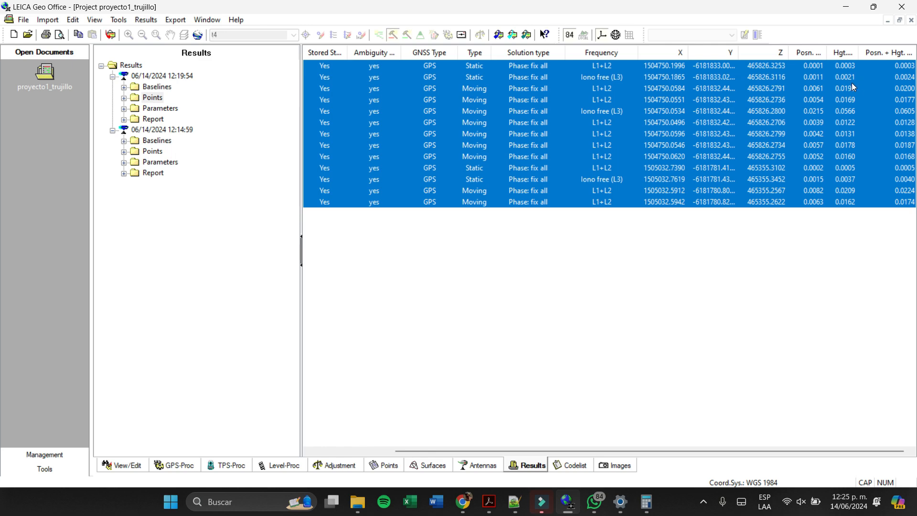
pyautogui.moveTo(858, 53); pyautogui.dragTo(869, 54)
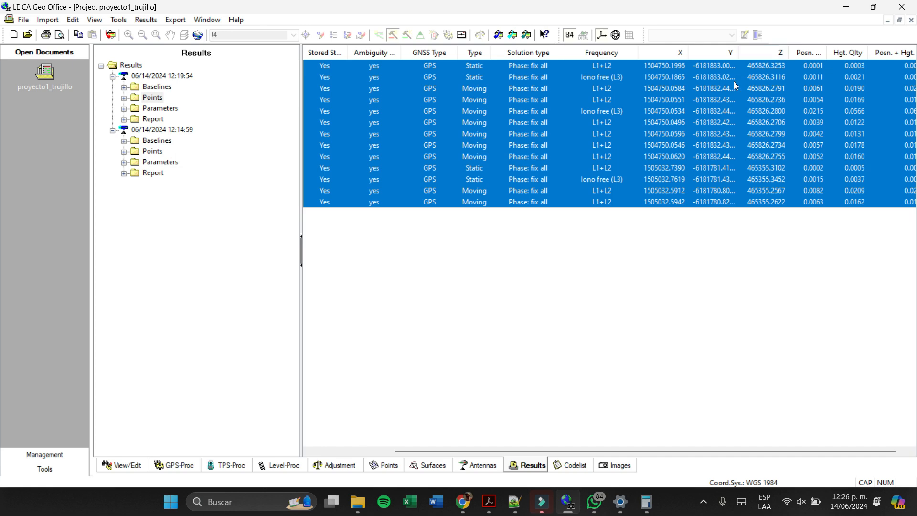
pyautogui.doubleClick(738, 50)
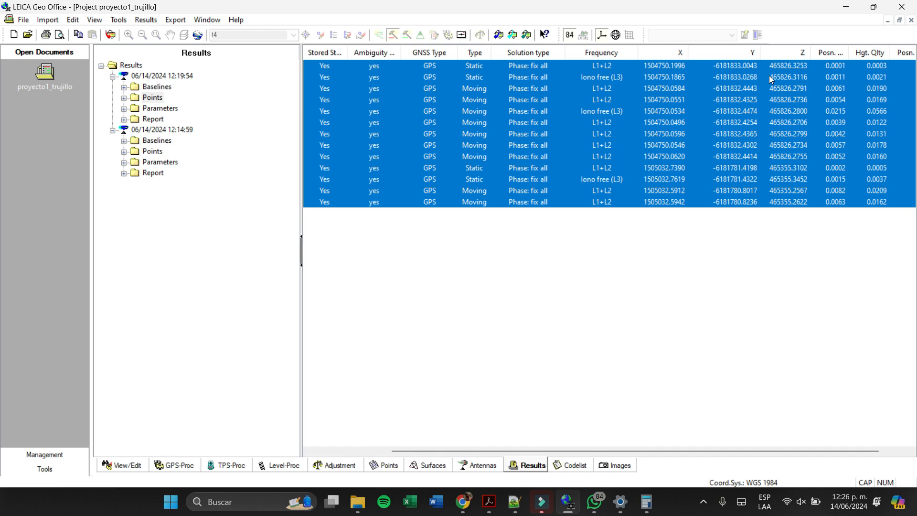
# - Switch to Calculator and compute the X difference between the first two static solutions, 1504750,1996 minus 1504750,1865
pyautogui.press('XF86Calculator')
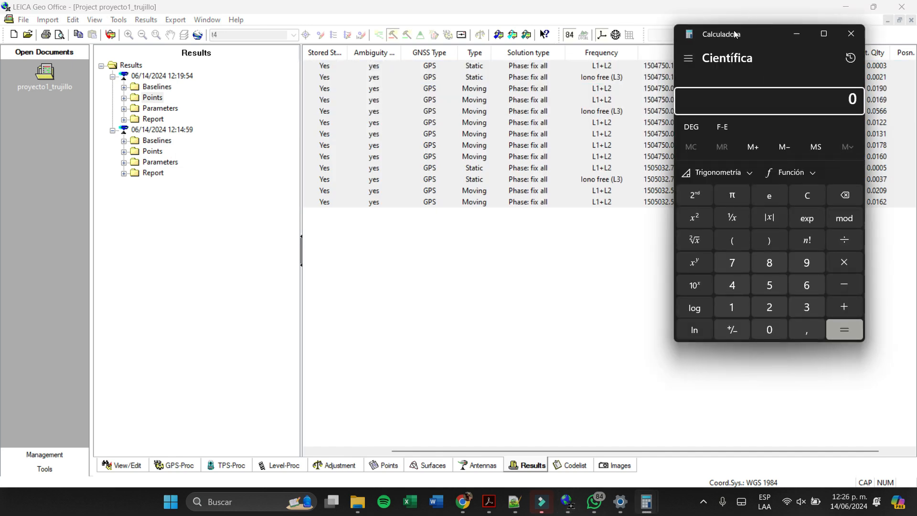
pyautogui.moveTo(732, 33); pyautogui.dragTo(784, 103)
pyautogui.write('1.5')
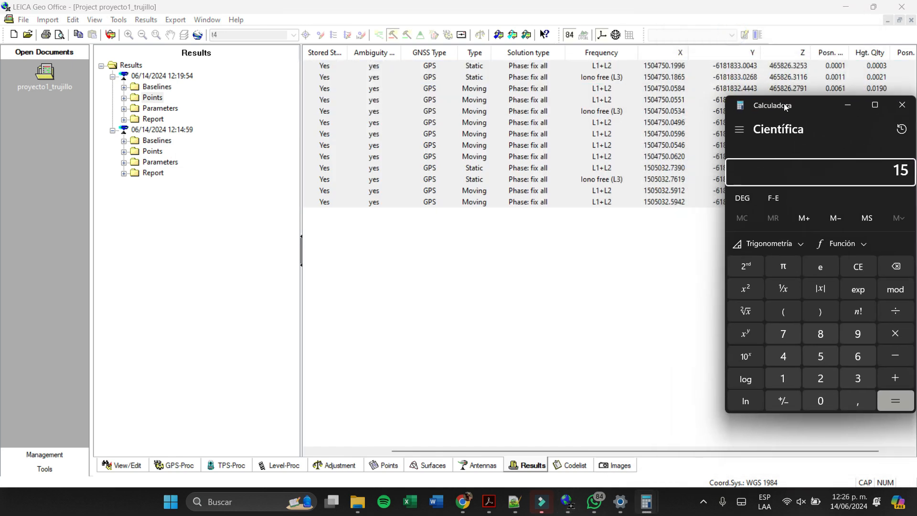
pyautogui.write('04.750')
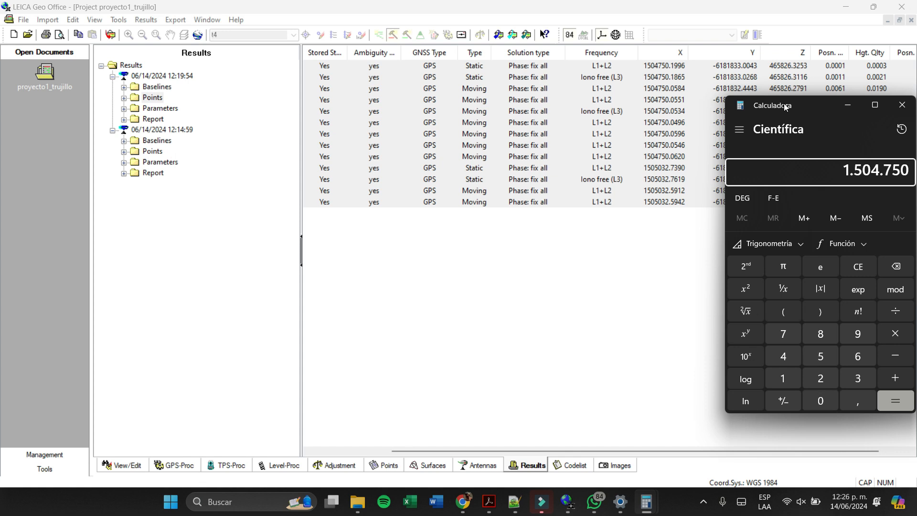
pyautogui.write(',1996')
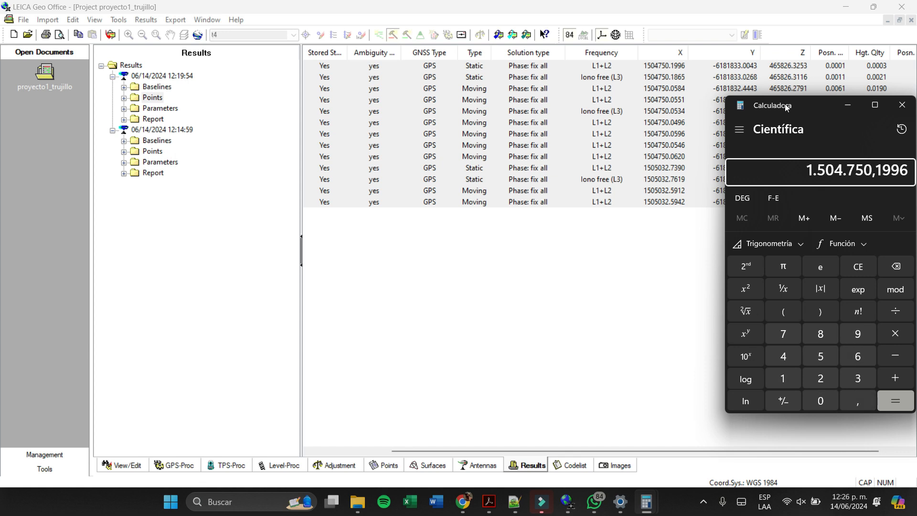
pyautogui.press('-')
pyautogui.write('150')
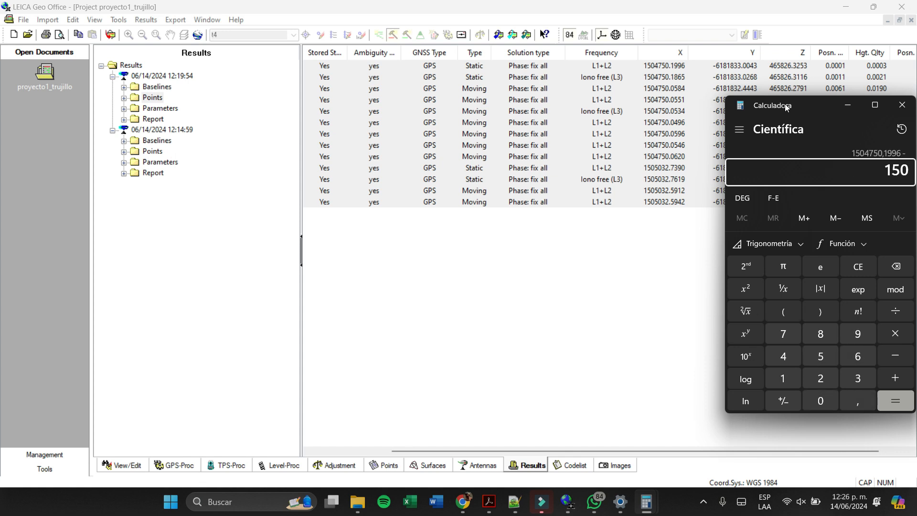
pyautogui.write('4750,1865')
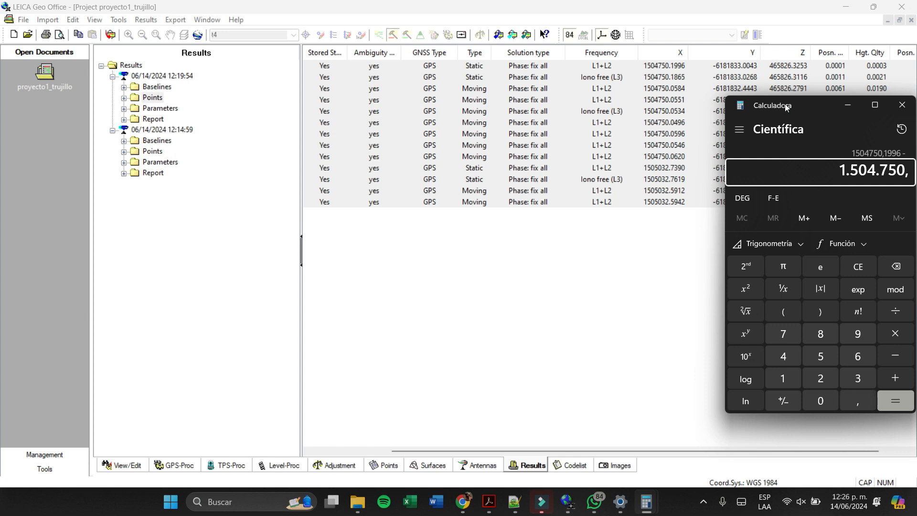
pyautogui.press('Return')
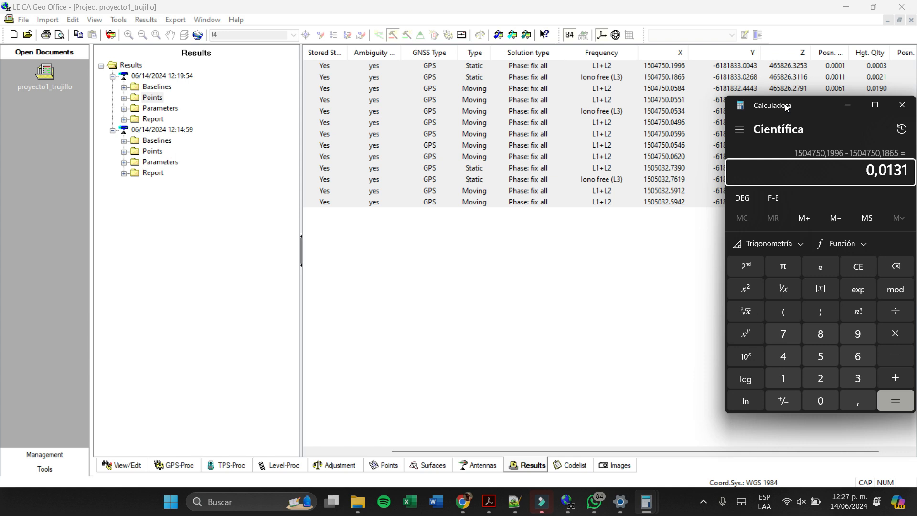
# - Compute the Y difference between the same two solutions, 6181833,0043 minus 6181833,0268, and close Calculator
pyautogui.write('618')
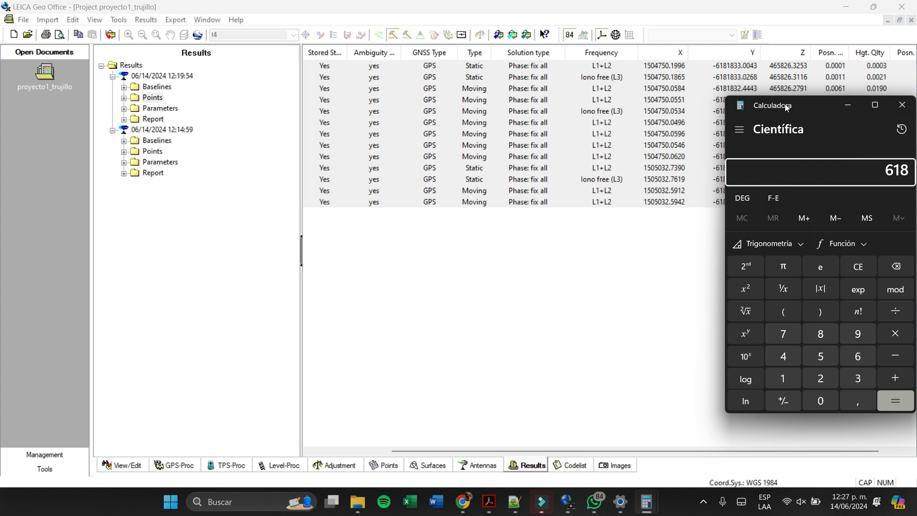
pyautogui.write('.1833,0')
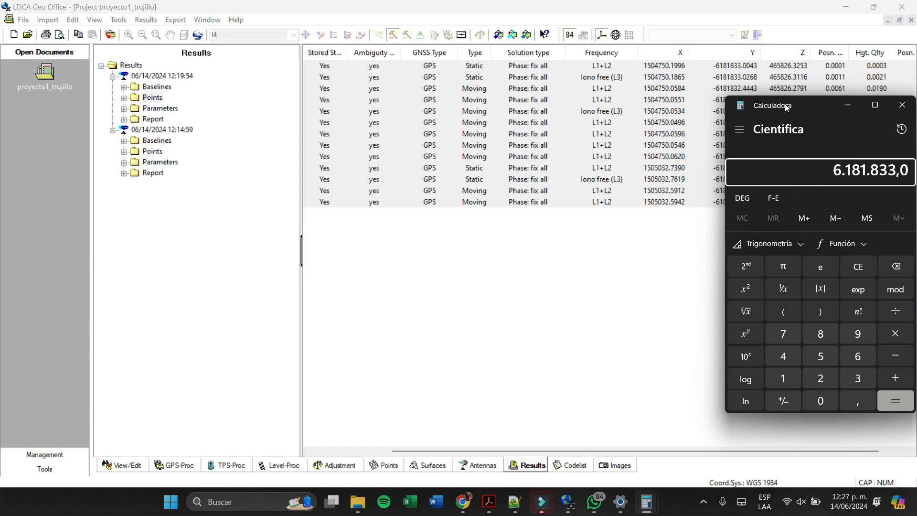
pyautogui.write('0')
pyautogui.write('43')
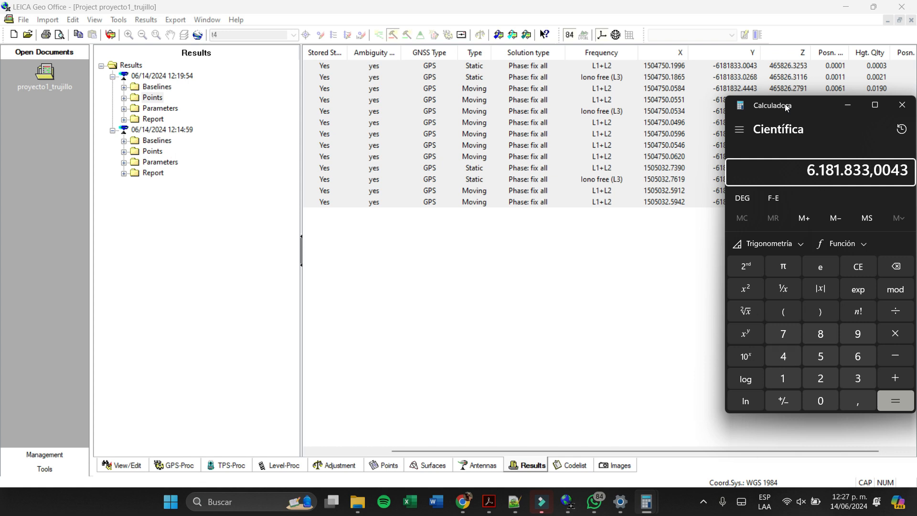
pyautogui.press('-')
pyautogui.write('618')
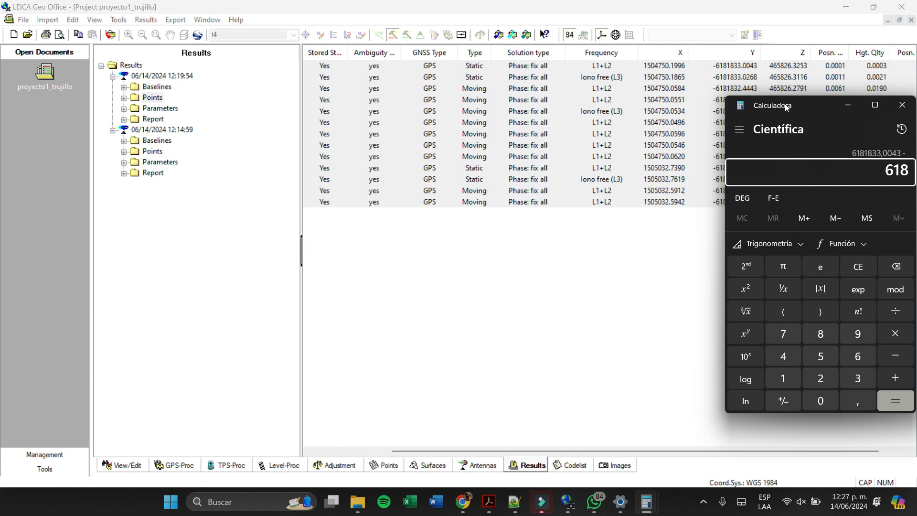
pyautogui.write('1833,026')
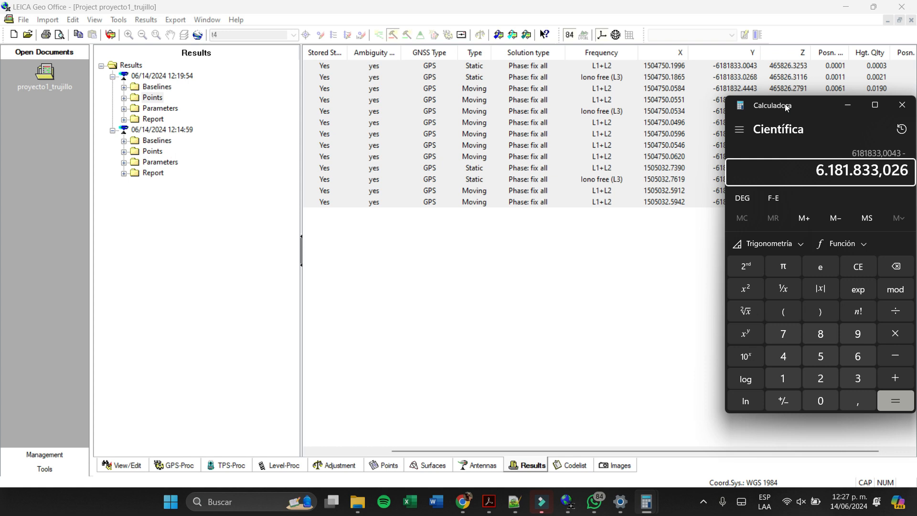
pyautogui.write('8')
pyautogui.press('Return')
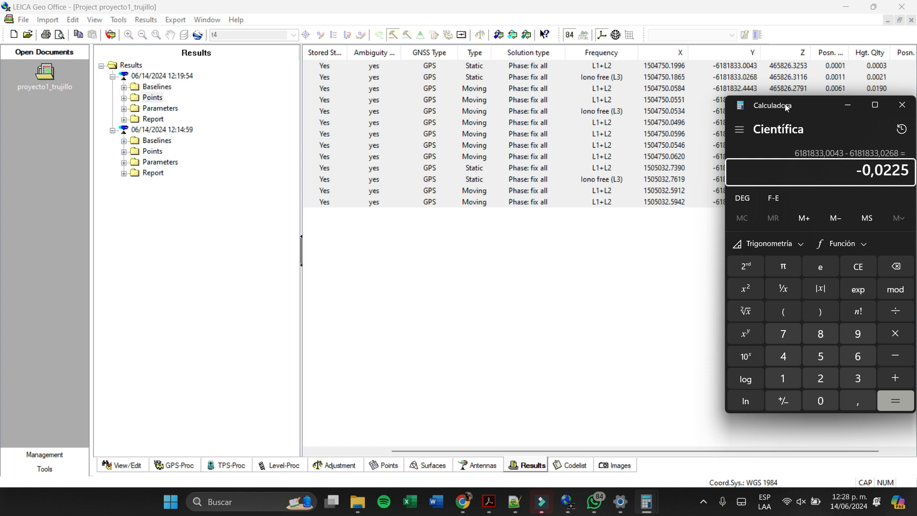
pyautogui.click(902, 104)
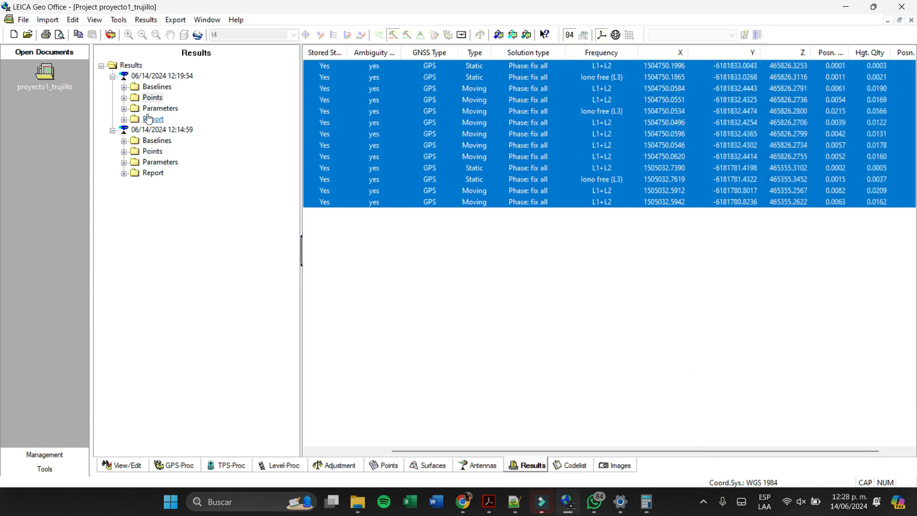
# - Examine the ZARZ - TRU1 baseline report from the 12:14:59 run, including its processing parameters, final coordinates and quality
pyautogui.click(124, 174)
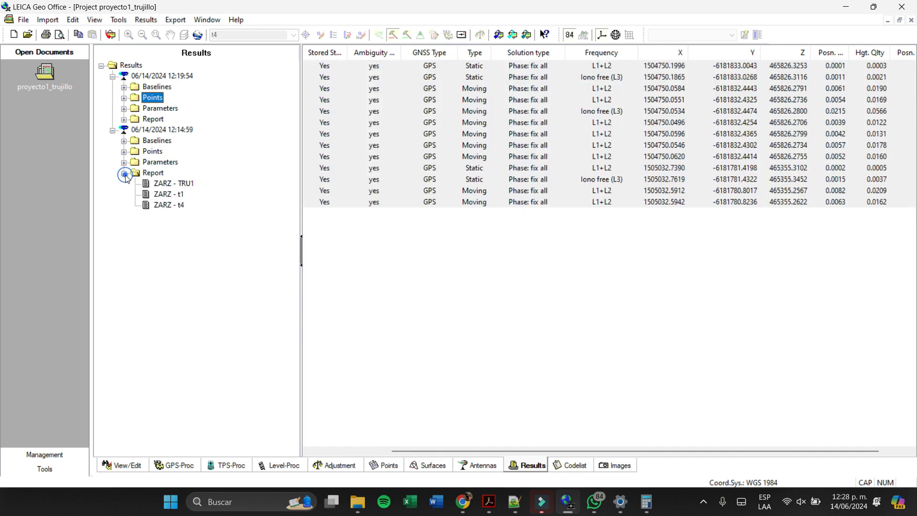
pyautogui.click(179, 184)
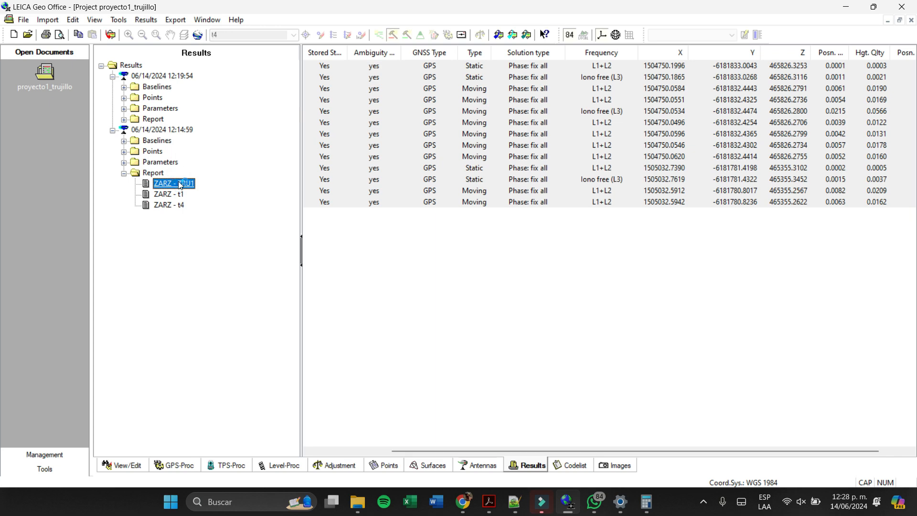
pyautogui.scroll(-9, 790, 263)
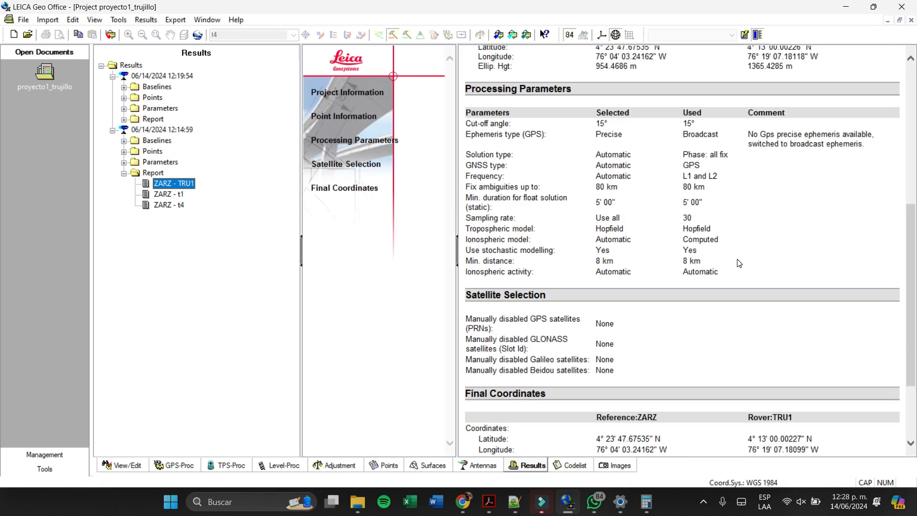
pyautogui.scroll(8, 734, 264)
pyautogui.scroll(-8, 732, 263)
pyautogui.scroll(3, 728, 263)
pyautogui.scroll(4, 728, 263)
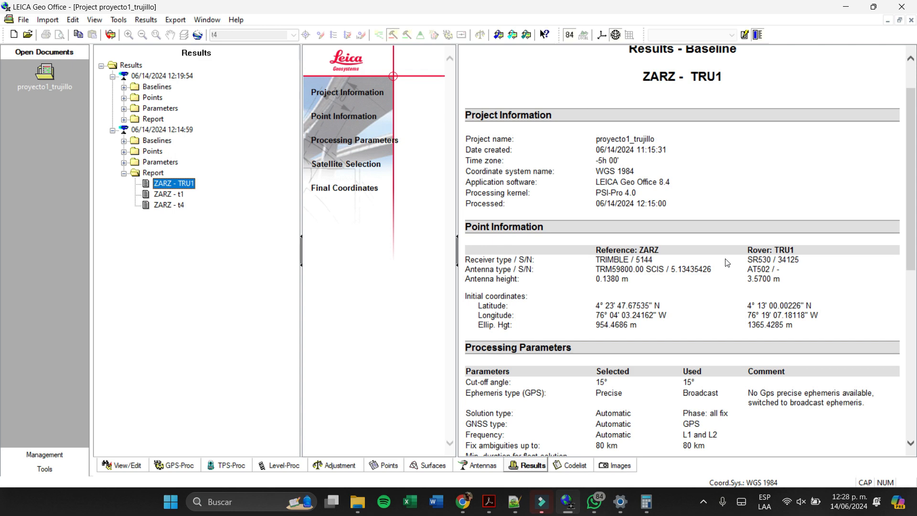
pyautogui.scroll(-7, 727, 263)
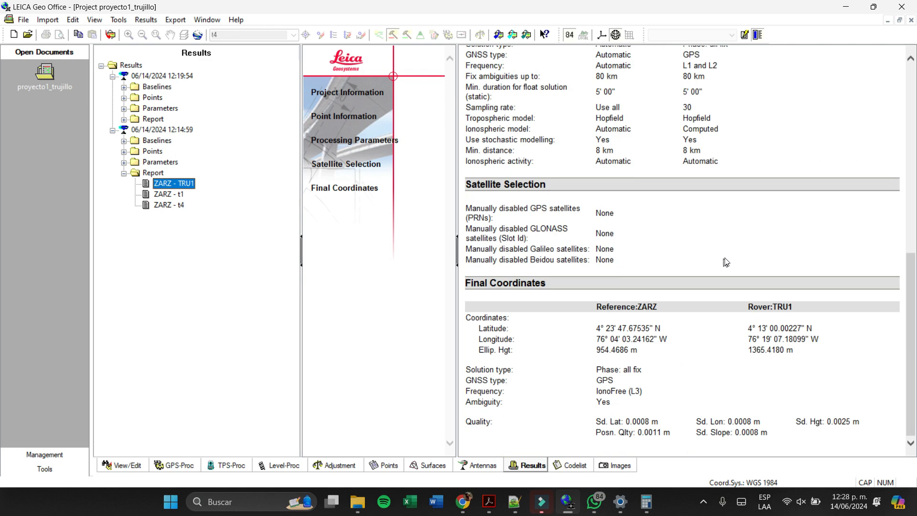
pyautogui.scroll(9, 728, 260)
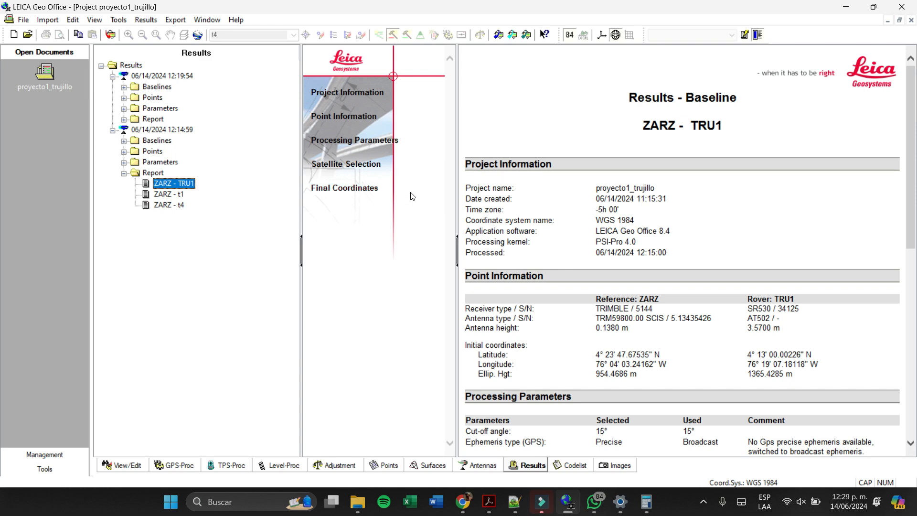
pyautogui.scroll(-10, 705, 262)
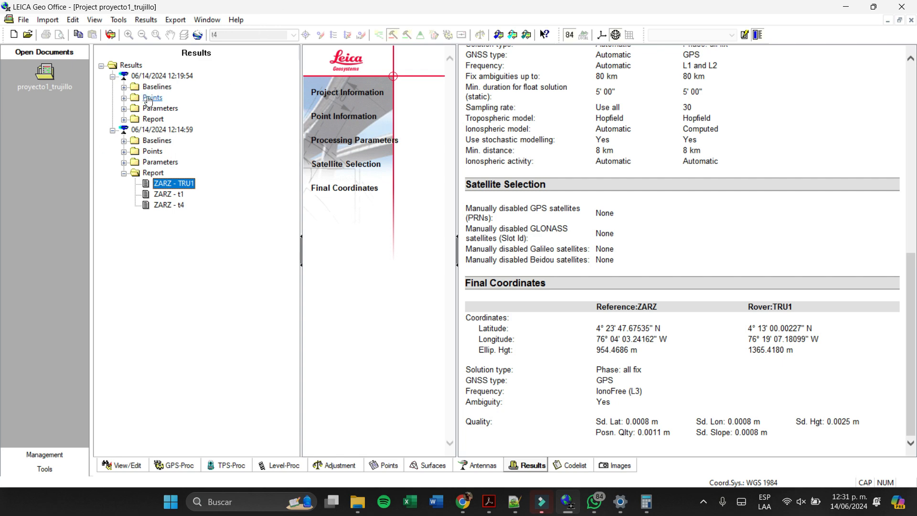
# - Show the network in the Adjustment view and examine the baselines joining TRU1, t1 and t4
pyautogui.click(123, 465)
pyautogui.scroll(-2, 641, 220)
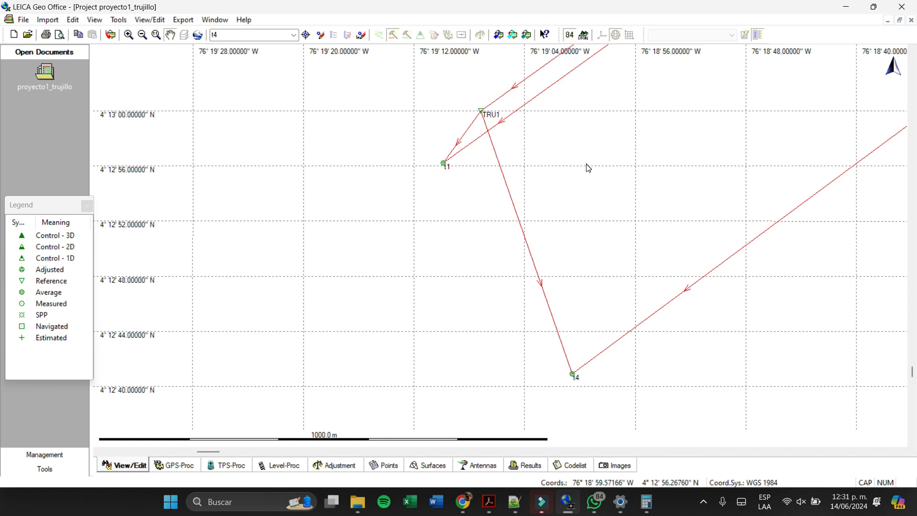
pyautogui.click(337, 466)
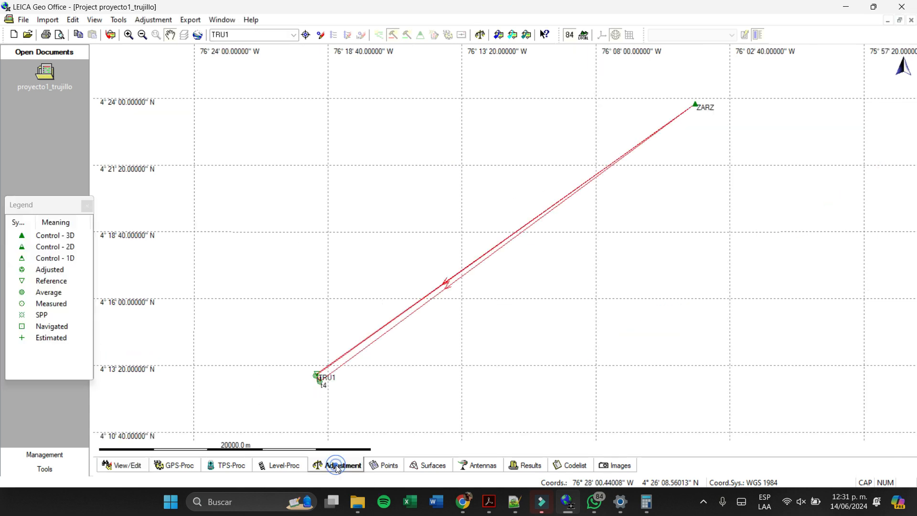
pyautogui.scroll(1, 318, 375)
pyautogui.scroll(-3, 320, 377)
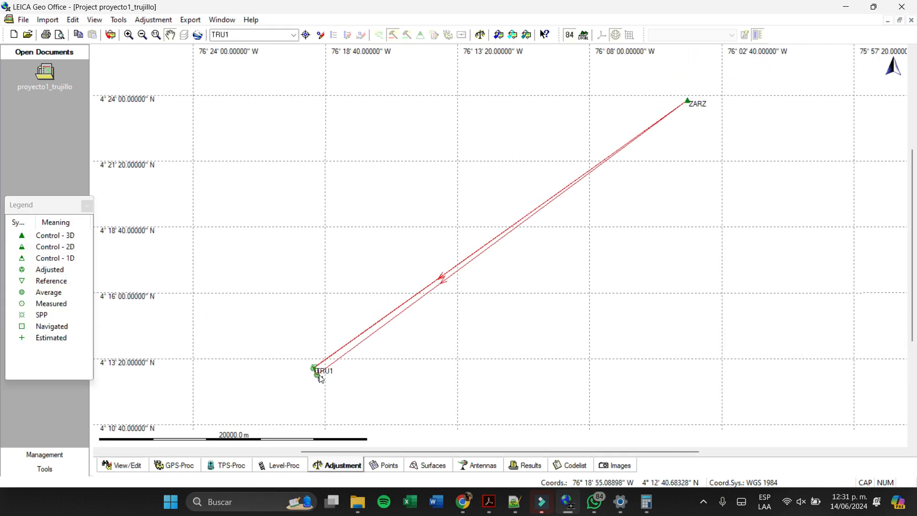
pyautogui.scroll(2, 318, 390)
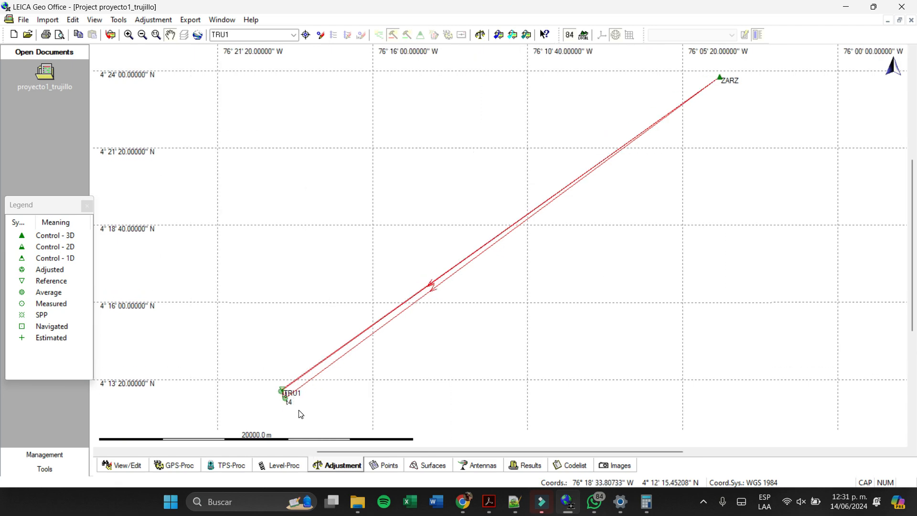
pyautogui.moveTo(324, 371); pyautogui.dragTo(541, 298)
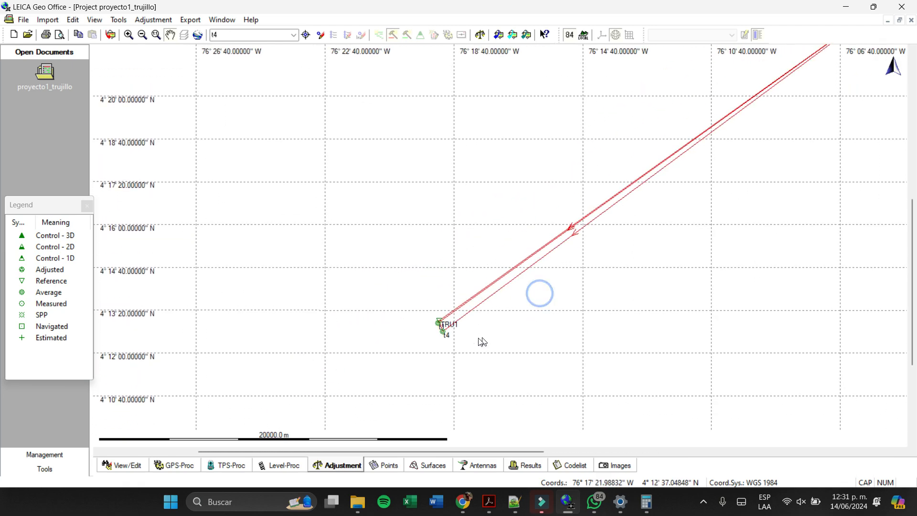
pyautogui.scroll(1, 420, 340)
pyautogui.scroll(4, 422, 344)
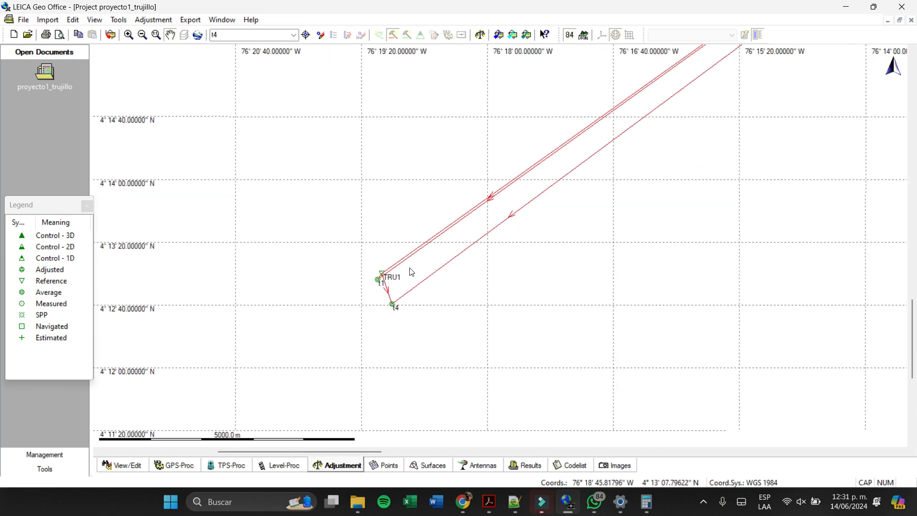
pyautogui.scroll(2, 336, 296)
pyautogui.scroll(1, 250, 340)
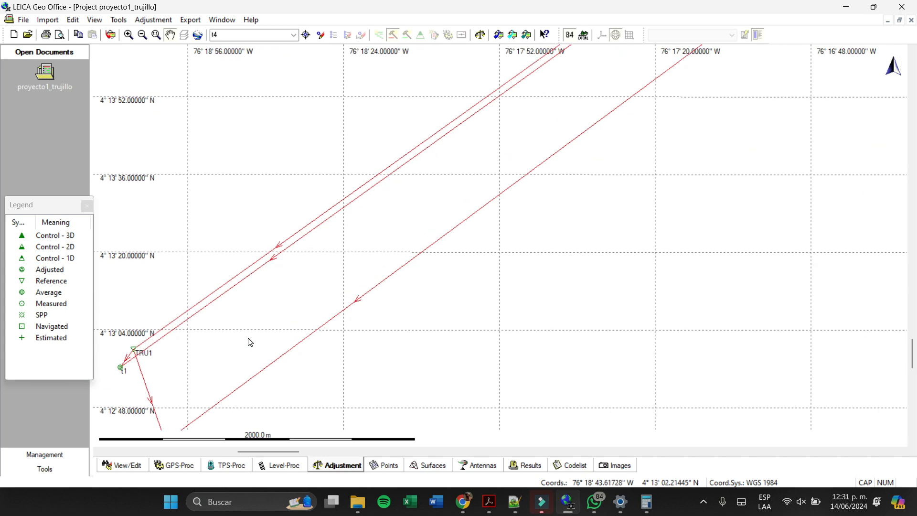
pyautogui.moveTo(250, 339); pyautogui.dragTo(480, 266)
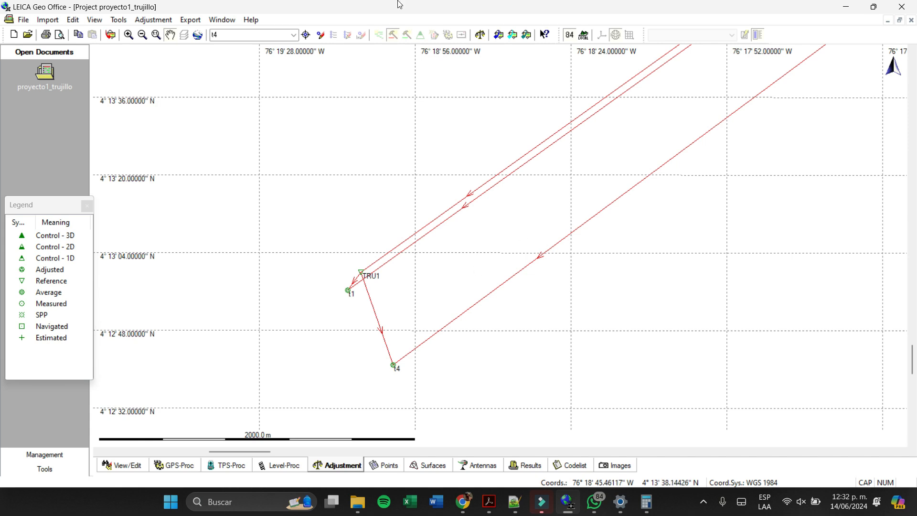
# - Open the general parameters of the network adjustment and review the Control settings for mode, iterations and dimension
pyautogui.click(155, 21)
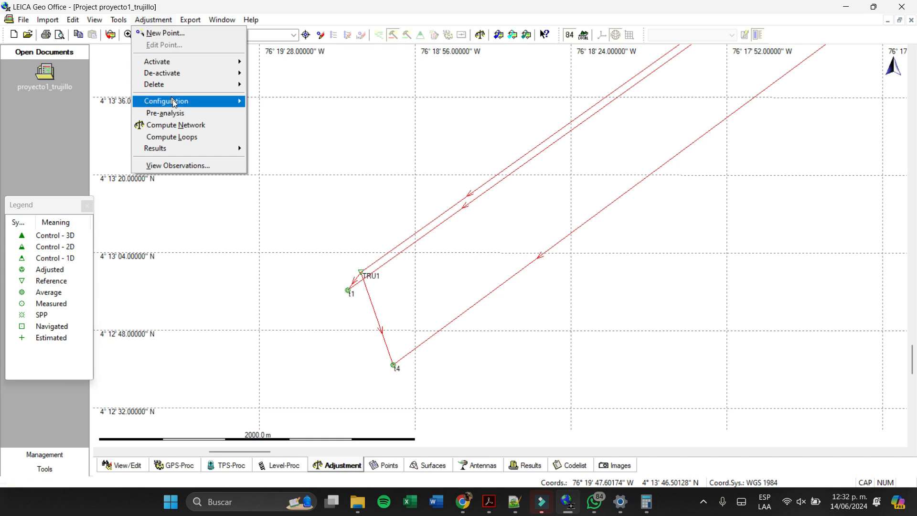
pyautogui.click(320, 105)
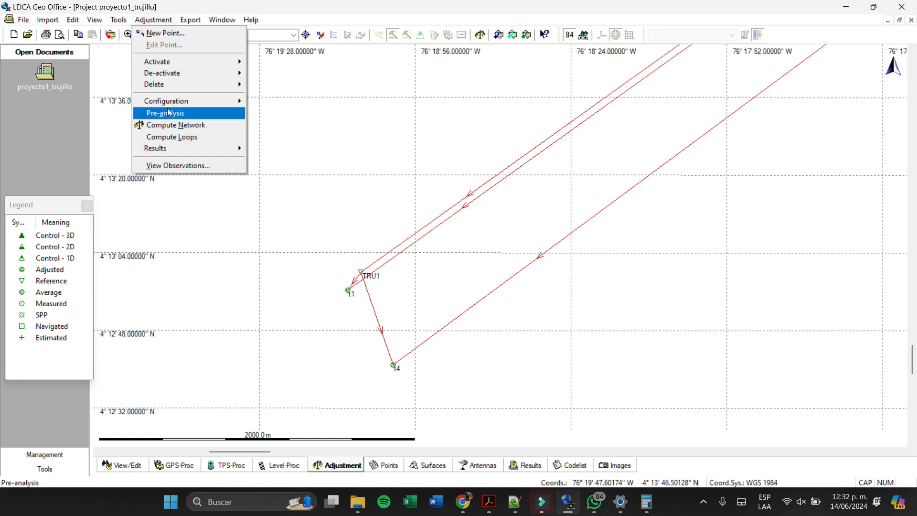
pyautogui.moveTo(191, 102)
pyautogui.click(364, 101)
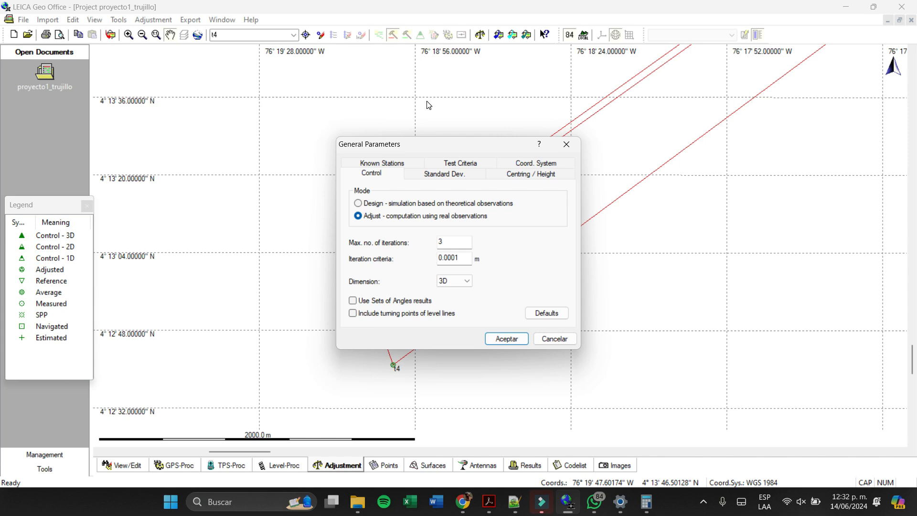
pyautogui.click(705, 502)
pyautogui.click(706, 504)
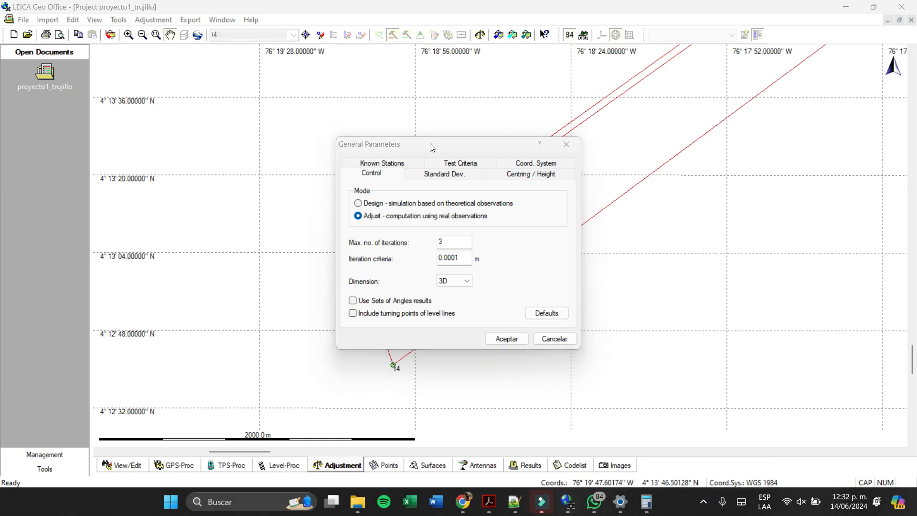
pyautogui.moveTo(431, 145); pyautogui.dragTo(462, 140)
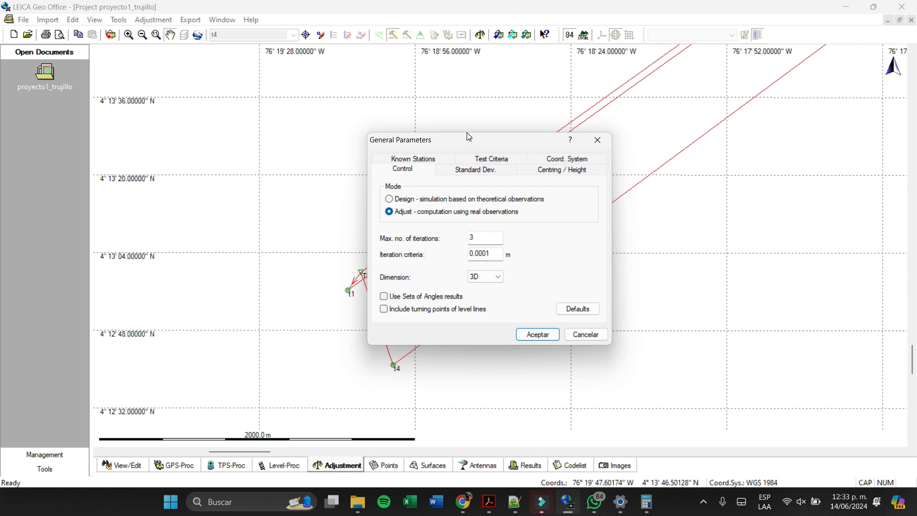
# - Review the Test Criteria and Standard Dev. settings for the adjustment and accept the general parameters
pyautogui.click(495, 162)
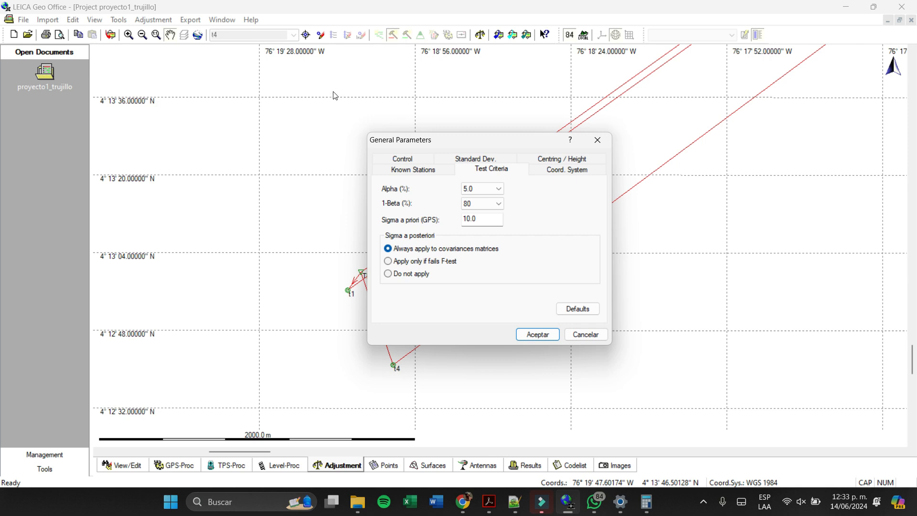
pyautogui.click(467, 162)
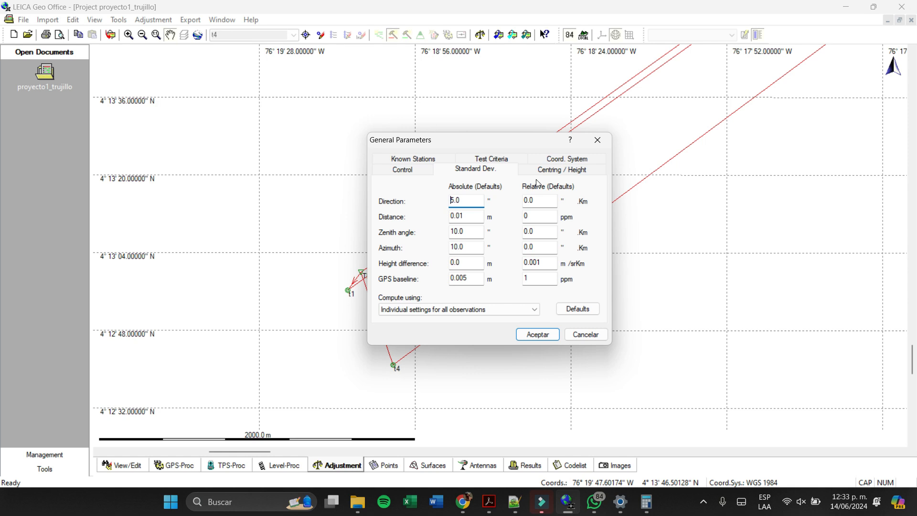
pyautogui.click(495, 162)
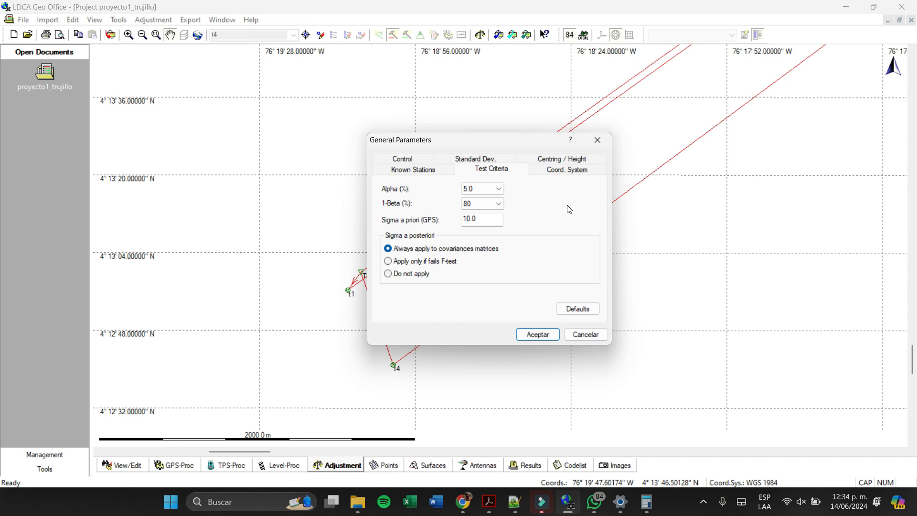
pyautogui.click(534, 337)
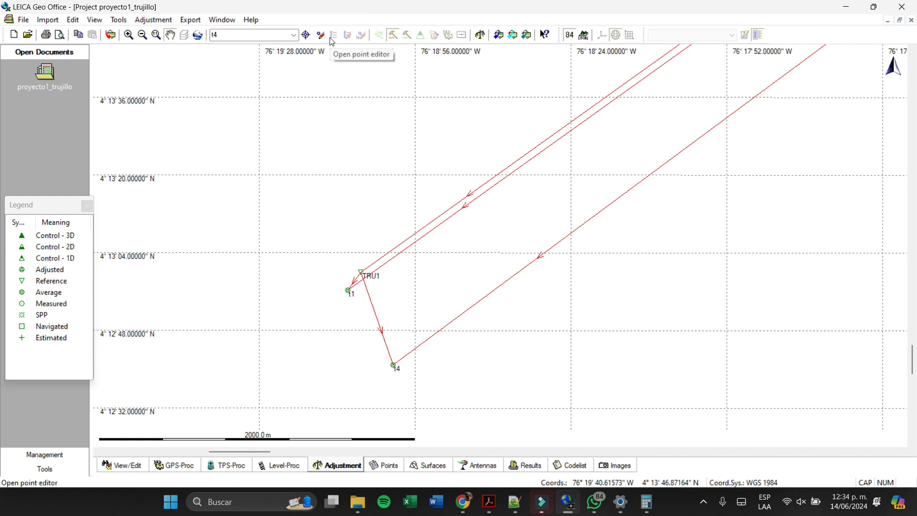
# - Compute the network adjustment and inspect points TRU1, t1 and t4 on the map
pyautogui.click(481, 35)
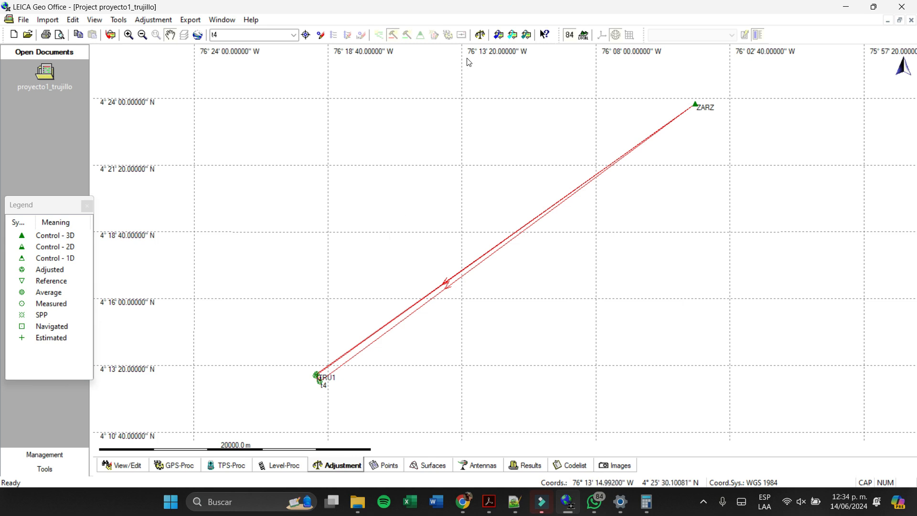
pyautogui.click(483, 30)
pyautogui.scroll(2, 311, 396)
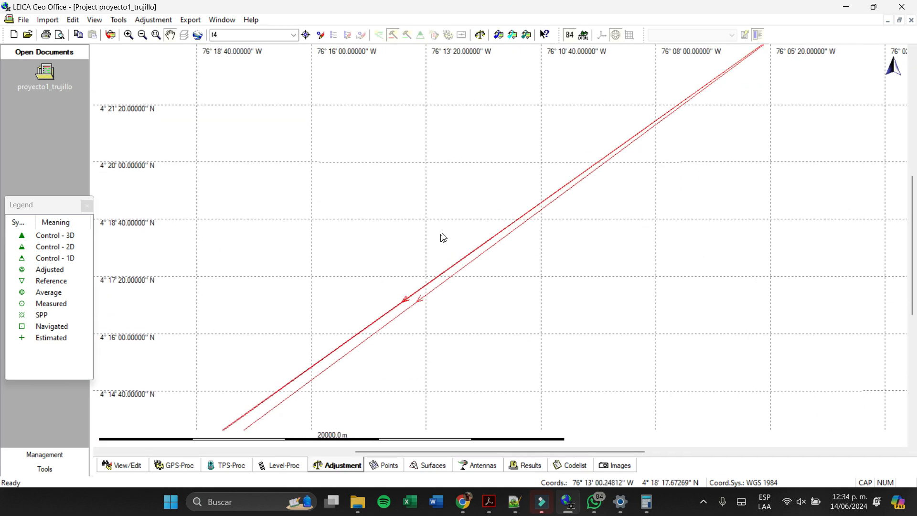
pyautogui.moveTo(335, 298); pyautogui.dragTo(574, 138)
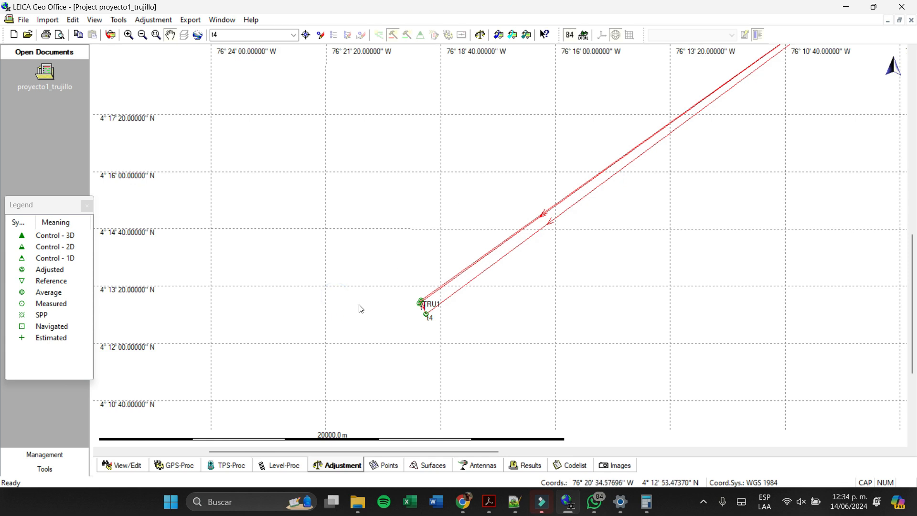
pyautogui.scroll(1, 366, 310)
pyautogui.scroll(2, 374, 313)
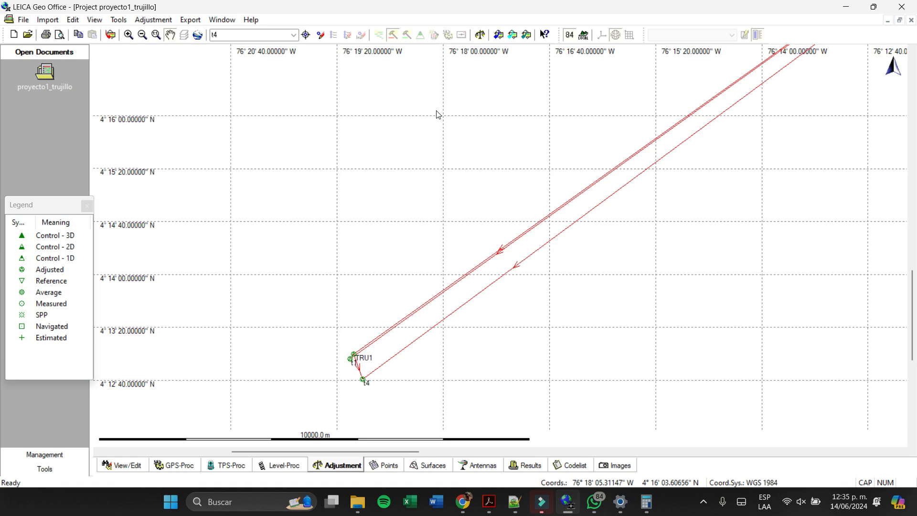
pyautogui.scroll(2, 356, 354)
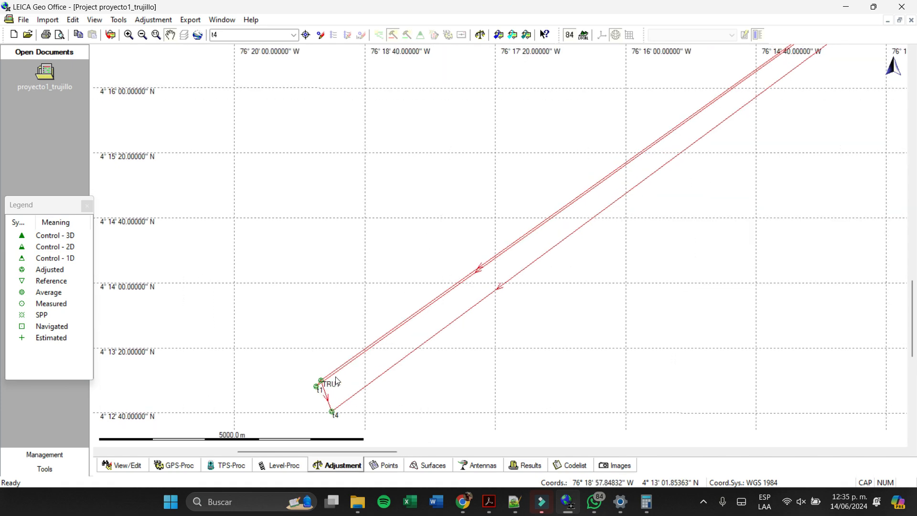
pyautogui.moveTo(352, 388); pyautogui.dragTo(517, 239)
pyautogui.scroll(3, 396, 293)
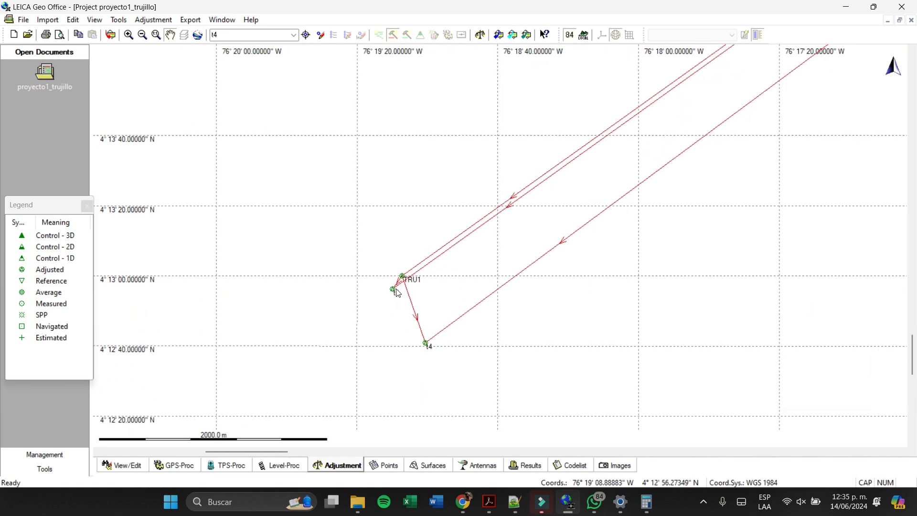
# - Open the network results report of the adjustment
pyautogui.click(140, 23)
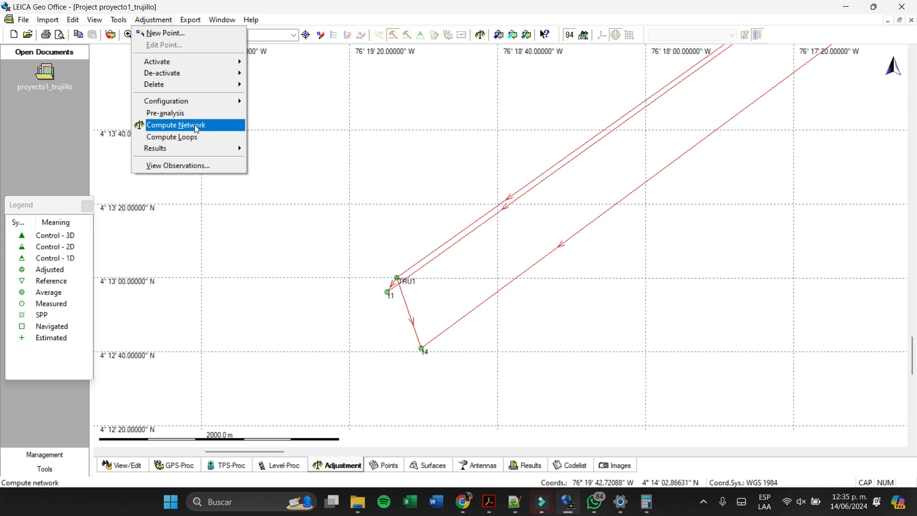
pyautogui.moveTo(224, 149)
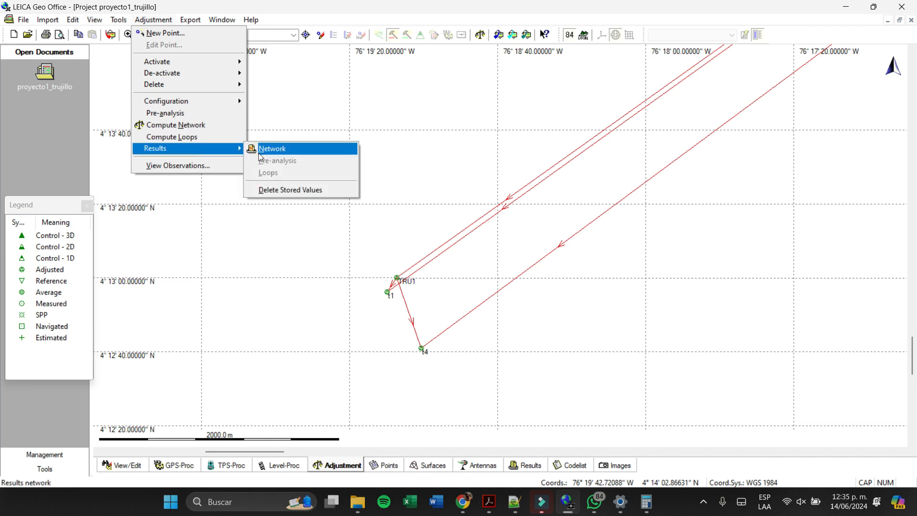
pyautogui.click(272, 149)
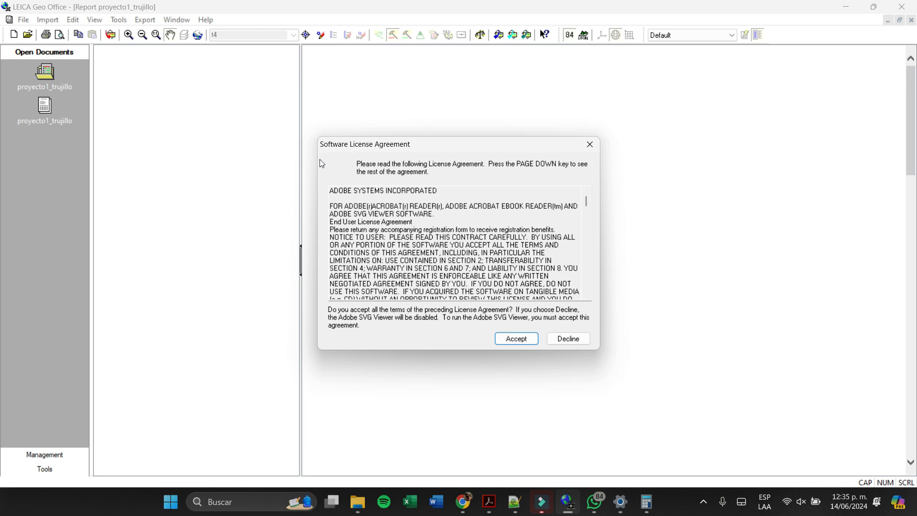
# - Look through the Adobe SVG Viewer license agreement and accept it to load the adjustment report
pyautogui.scroll(-10, 519, 247)
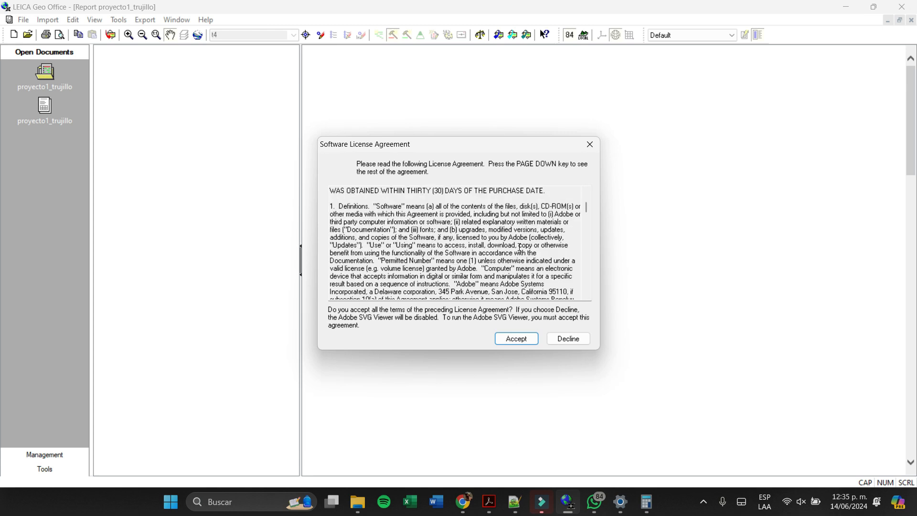
pyautogui.scroll(-8, 520, 247)
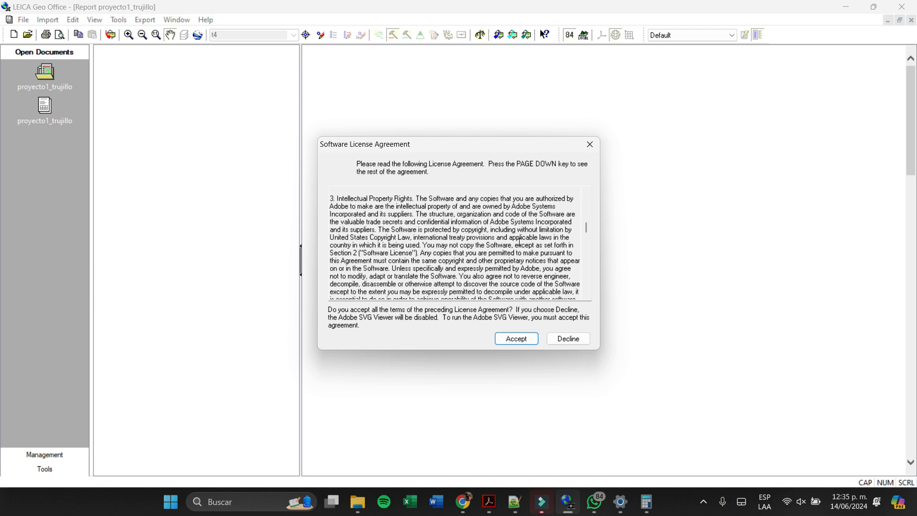
pyautogui.scroll(10, 520, 241)
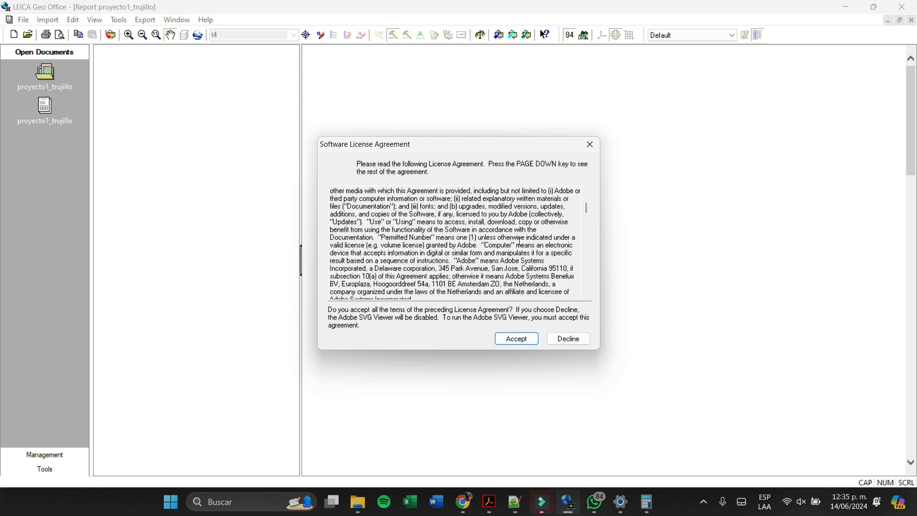
pyautogui.scroll(5, 519, 241)
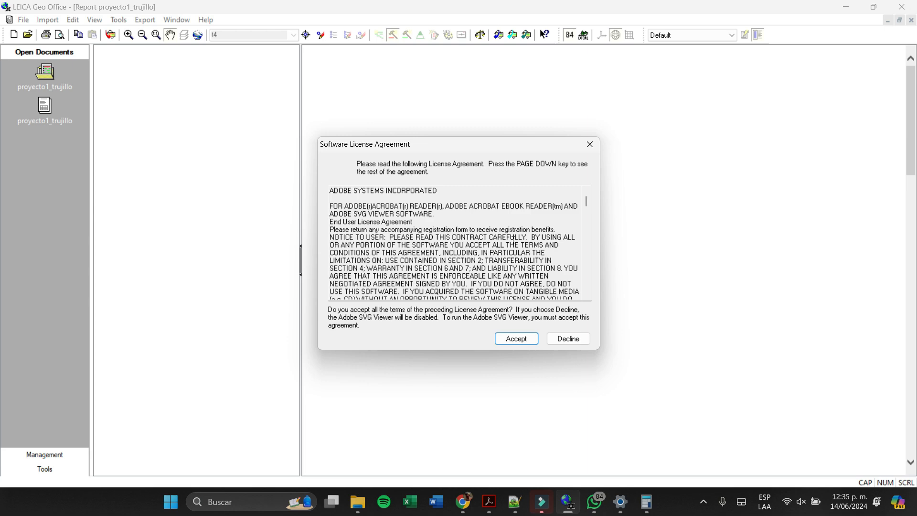
pyautogui.scroll(-4, 425, 225)
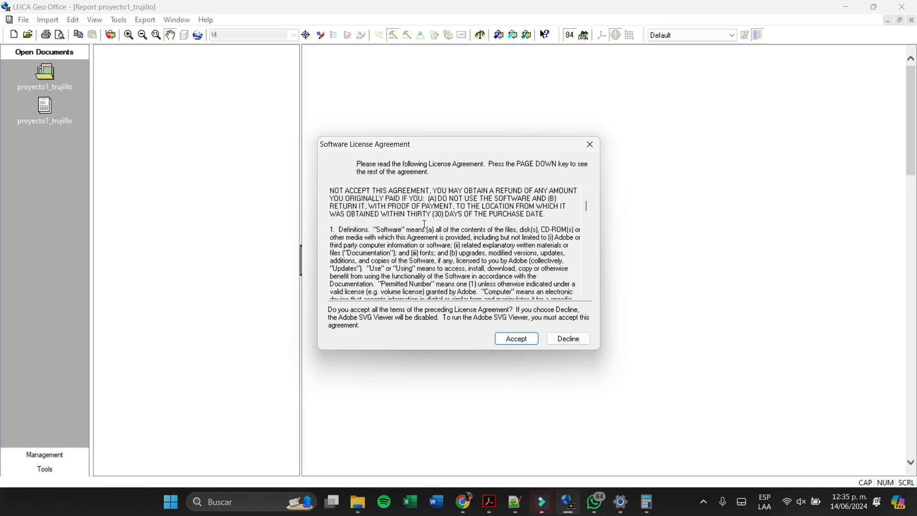
pyautogui.scroll(-12, 425, 225)
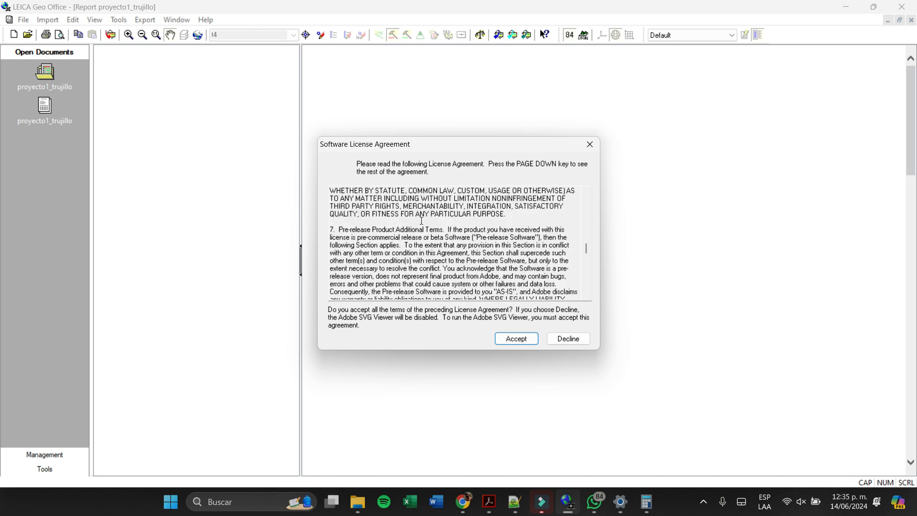
pyautogui.scroll(-8, 422, 220)
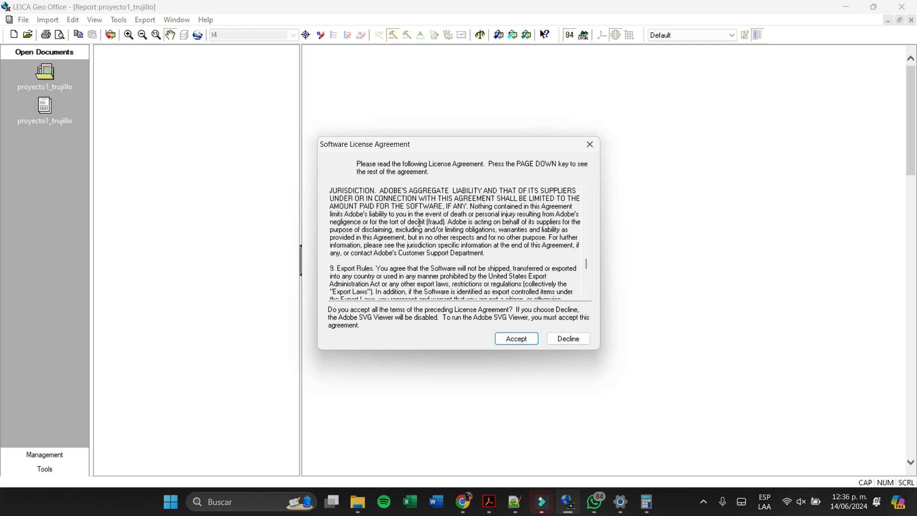
pyautogui.click(528, 340)
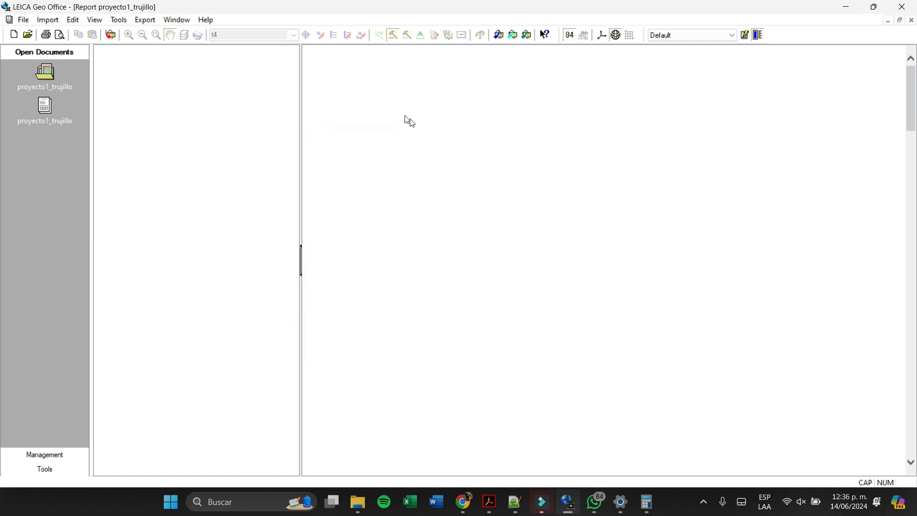
pyautogui.click(39, 99)
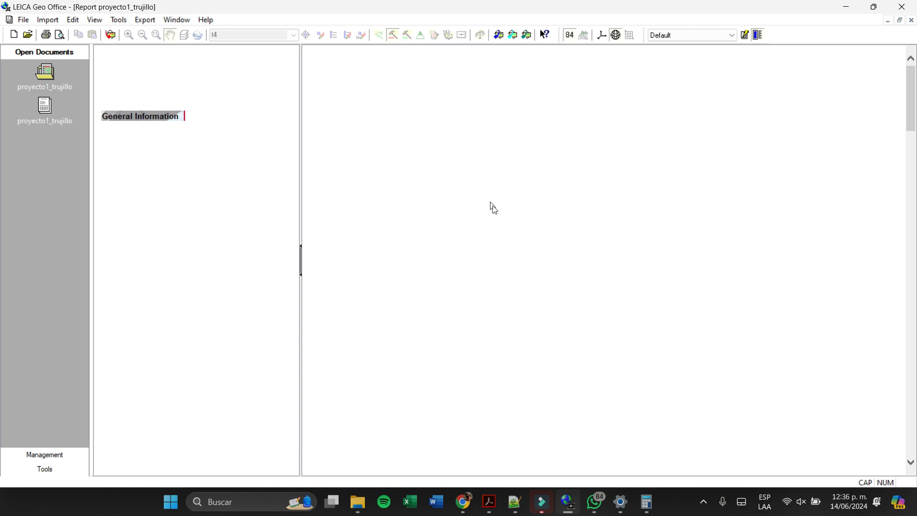
pyautogui.click(56, 69)
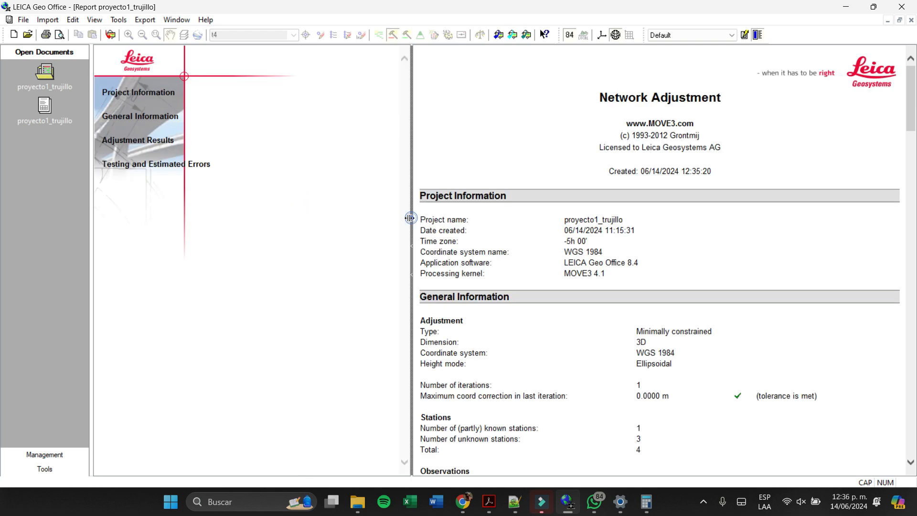
# - Widen the report area and examine the Network Adjustment report's general information, adjusted coordinates, residuals, error ellipses, observation tests and test charts
pyautogui.moveTo(412, 217); pyautogui.dragTo(348, 217)
pyautogui.scroll(-20, 670, 345)
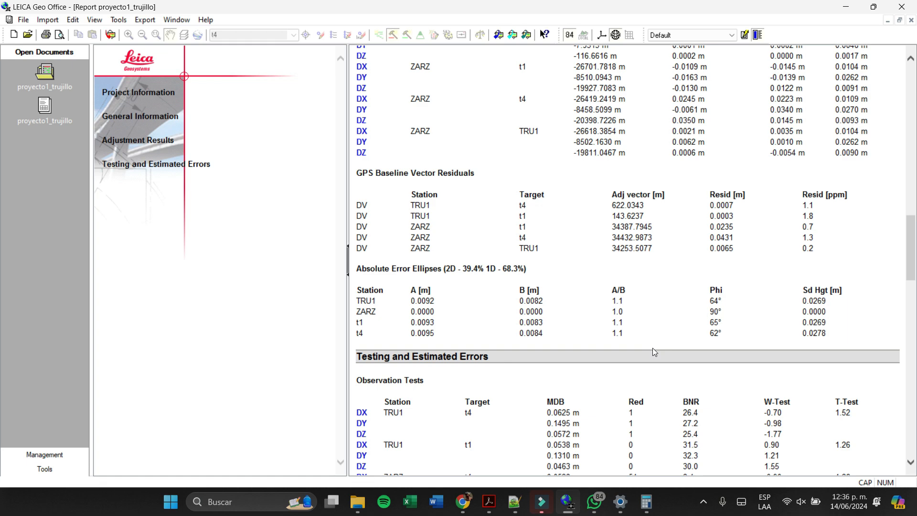
pyautogui.scroll(-10, 652, 352)
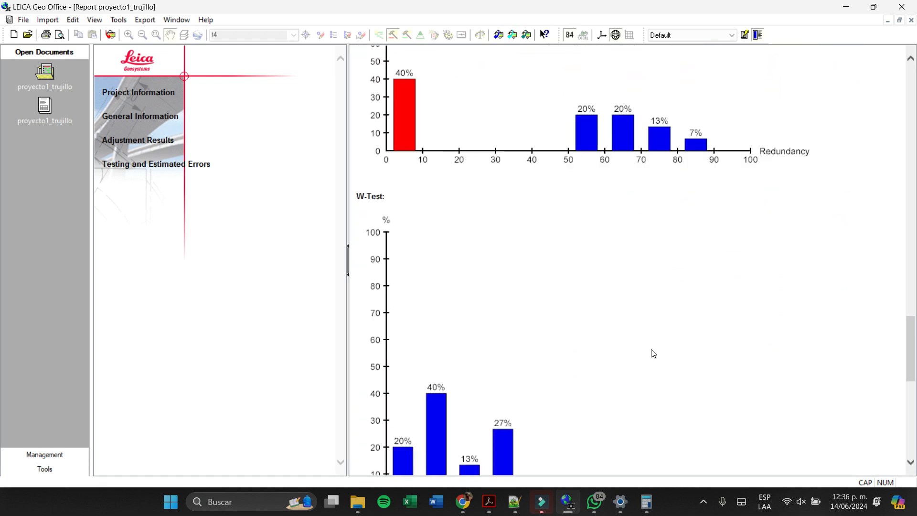
pyautogui.scroll(4, 650, 356)
pyautogui.scroll(20, 650, 356)
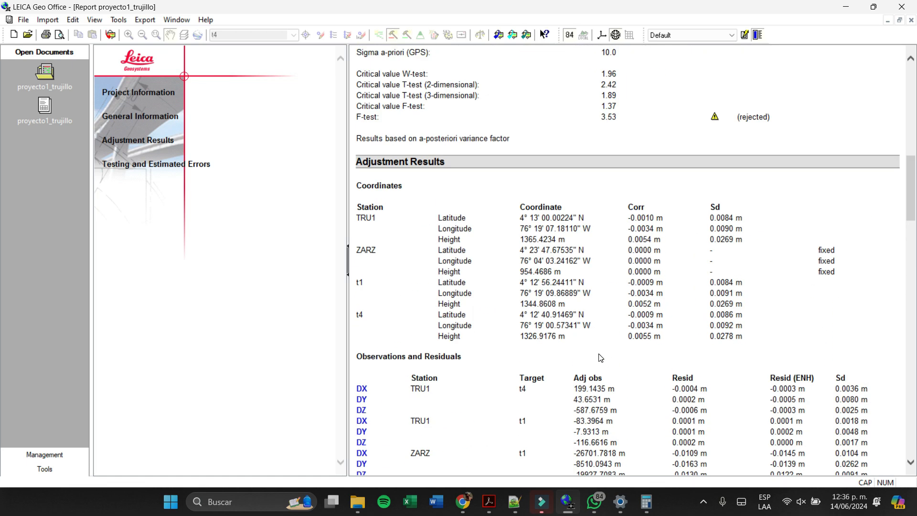
pyautogui.scroll(3, 600, 352)
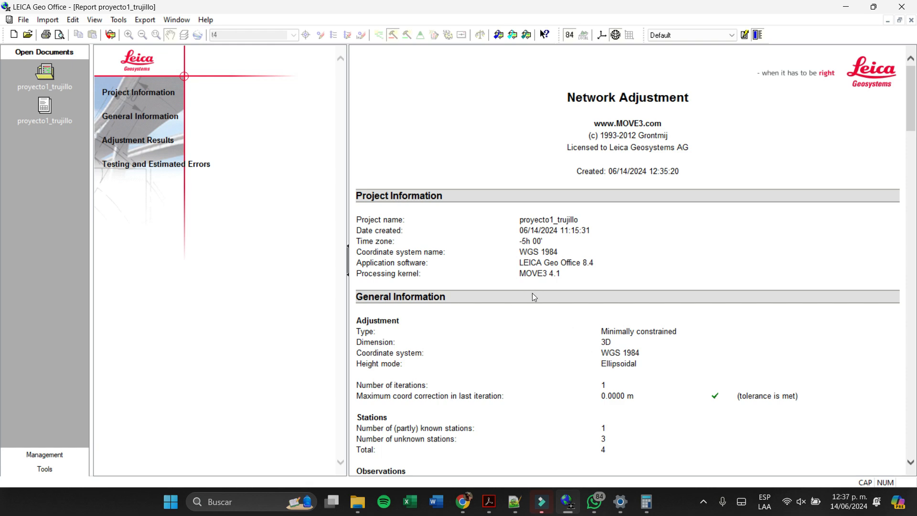
pyautogui.scroll(-20, 534, 298)
pyautogui.scroll(-10, 556, 323)
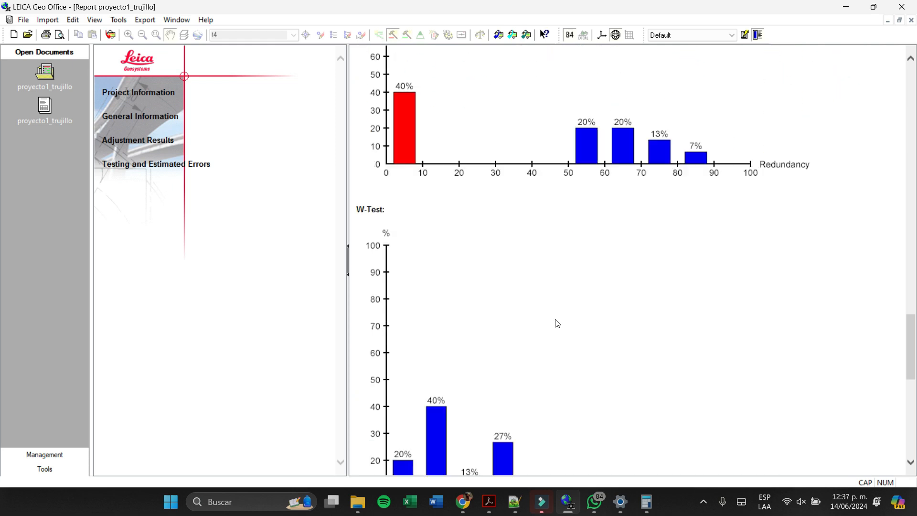
pyautogui.scroll(2, 558, 324)
pyautogui.scroll(-4, 558, 324)
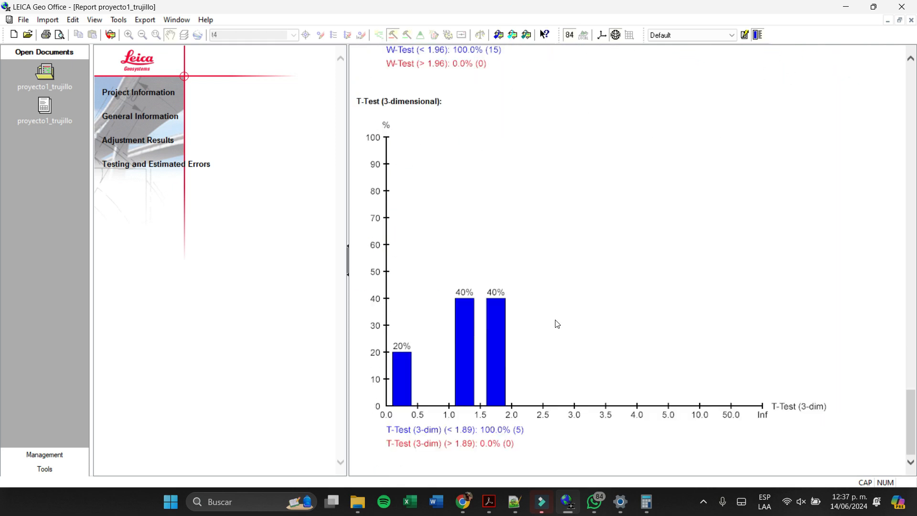
pyautogui.scroll(20, 557, 324)
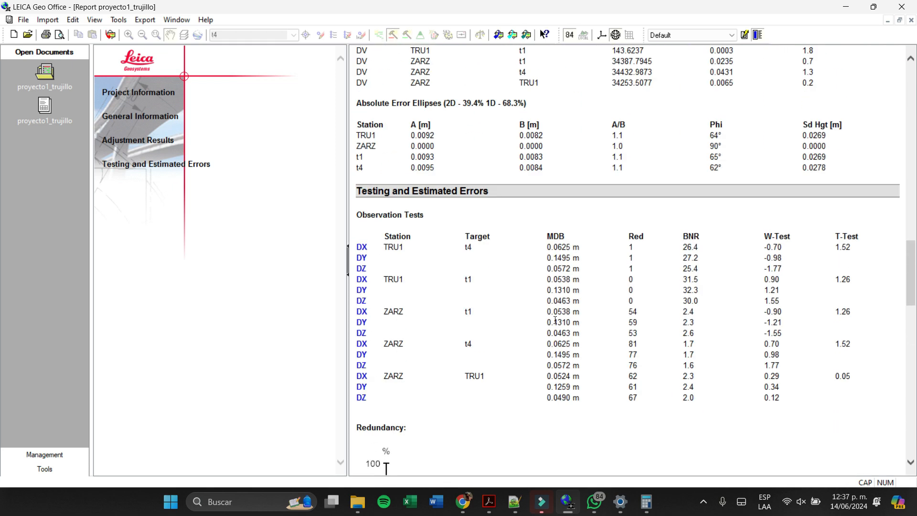
# - Review the report's critical test values, observation tests, T-Test chart, project information and adjusted station coordinates again
pyautogui.scroll(20, 555, 320)
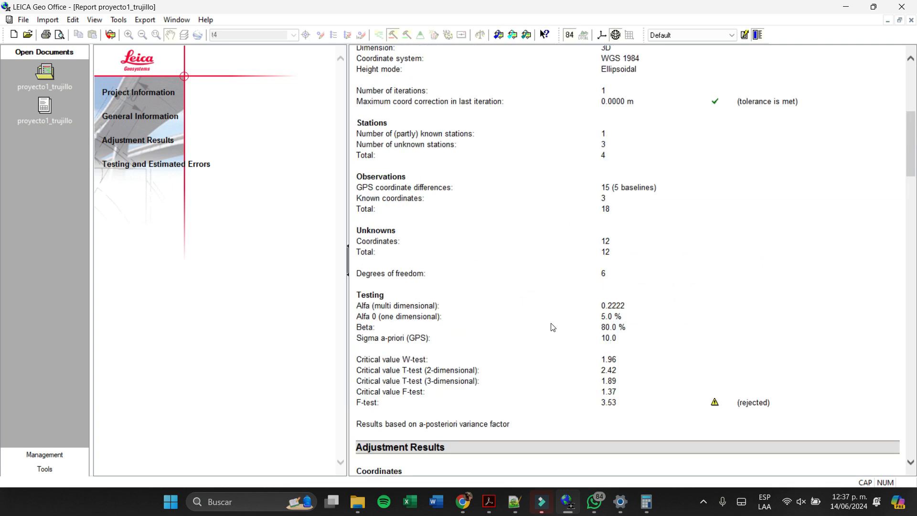
pyautogui.scroll(-20, 551, 329)
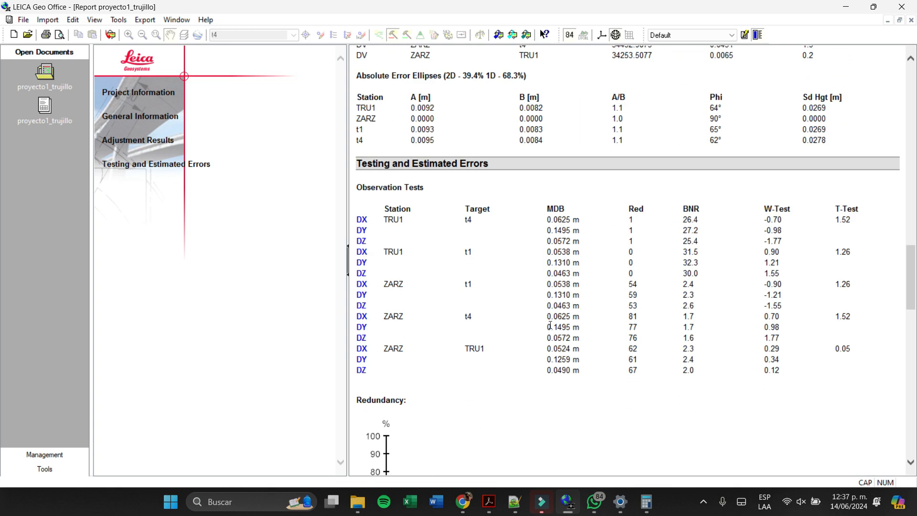
pyautogui.scroll(-10, 552, 328)
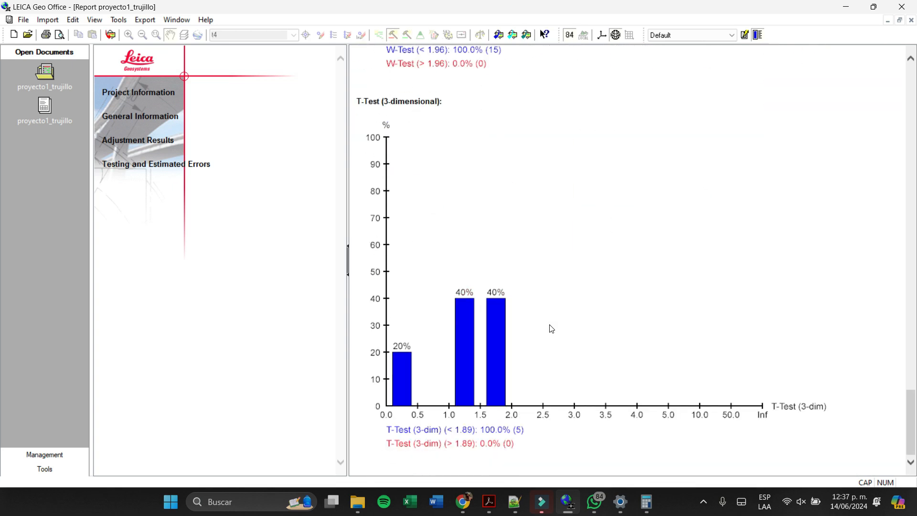
pyautogui.scroll(20, 552, 329)
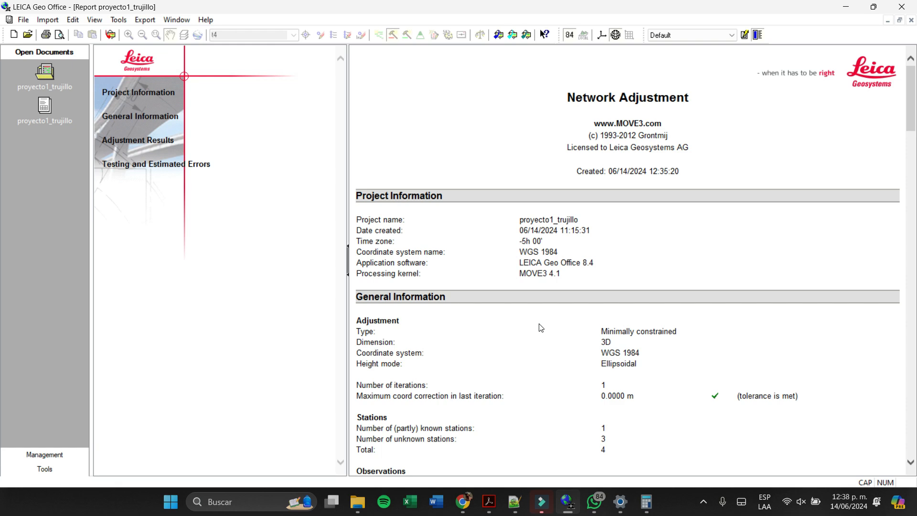
pyautogui.scroll(-10, 561, 267)
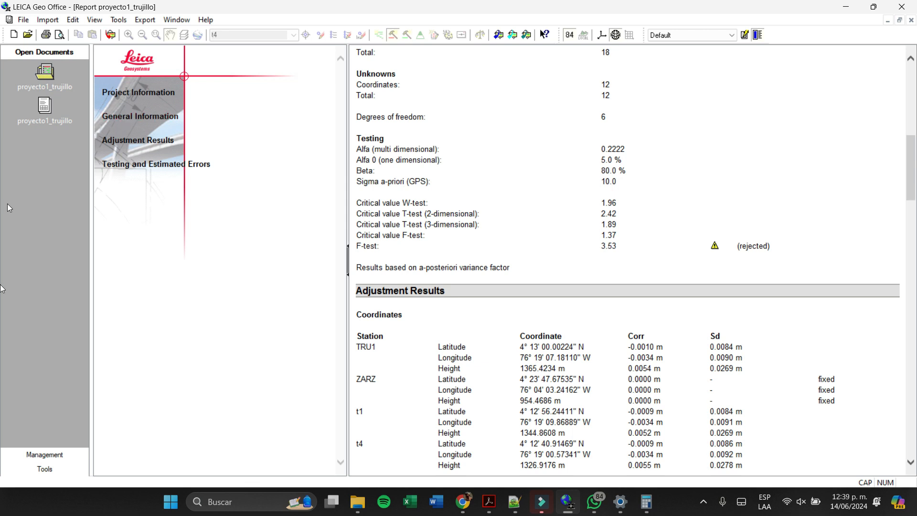
pyautogui.click(45, 470)
pyautogui.click(46, 474)
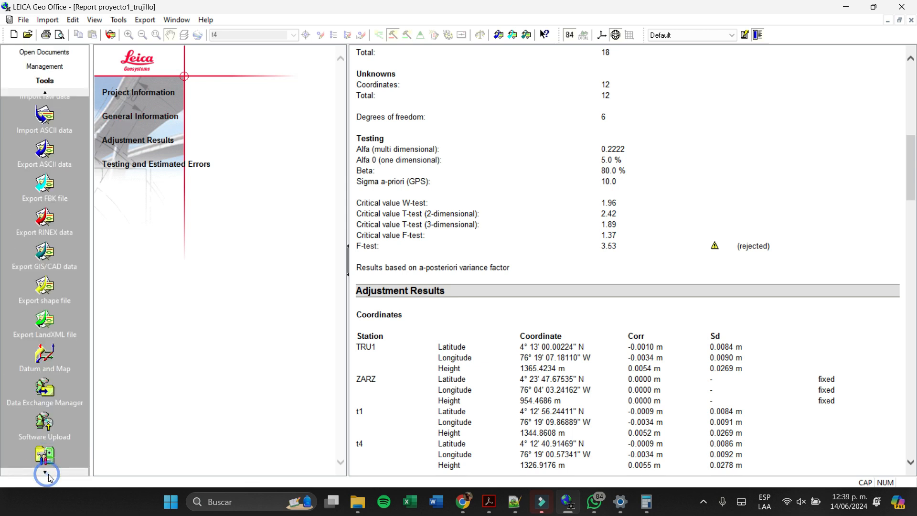
pyautogui.click(47, 474)
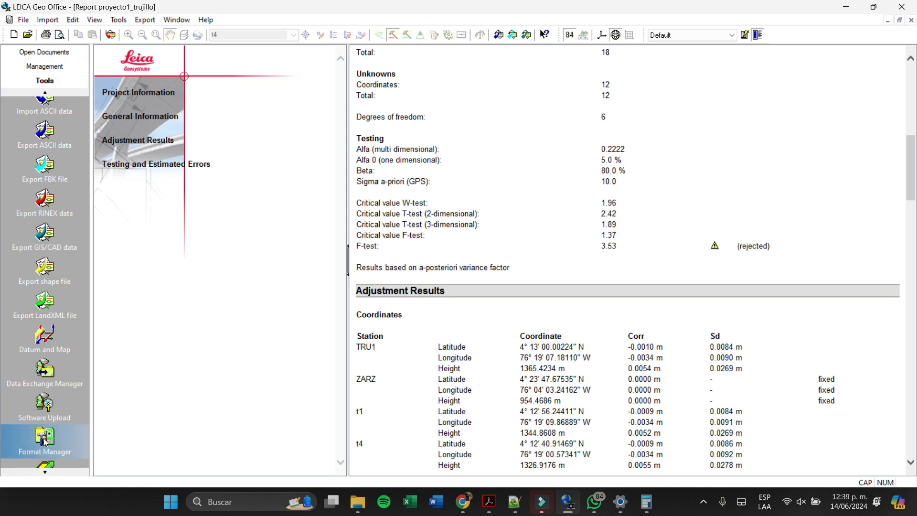
pyautogui.click(48, 92)
pyautogui.click(48, 86)
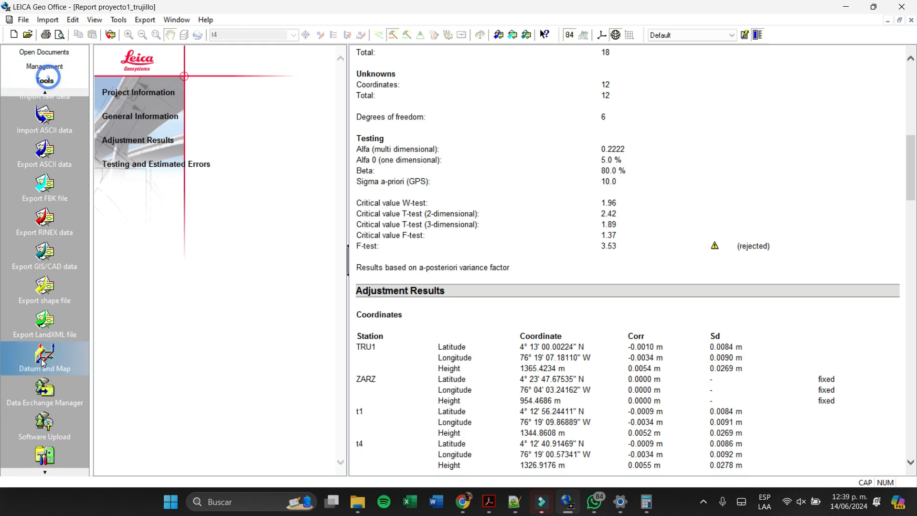
# - Return to the proyecto1_trujillo project and open the interval properties of reference point TRU1 in the GPS processing view
pyautogui.click(45, 54)
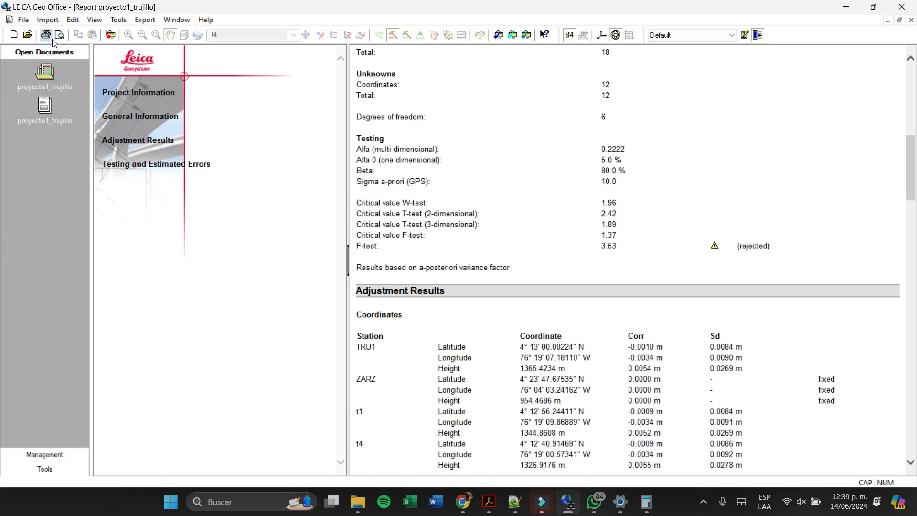
pyautogui.doubleClick(45, 73)
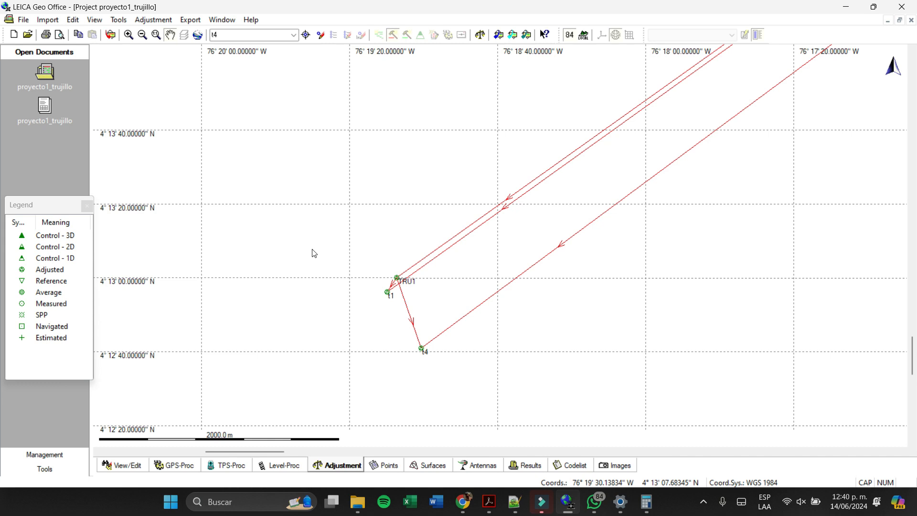
pyautogui.click(181, 466)
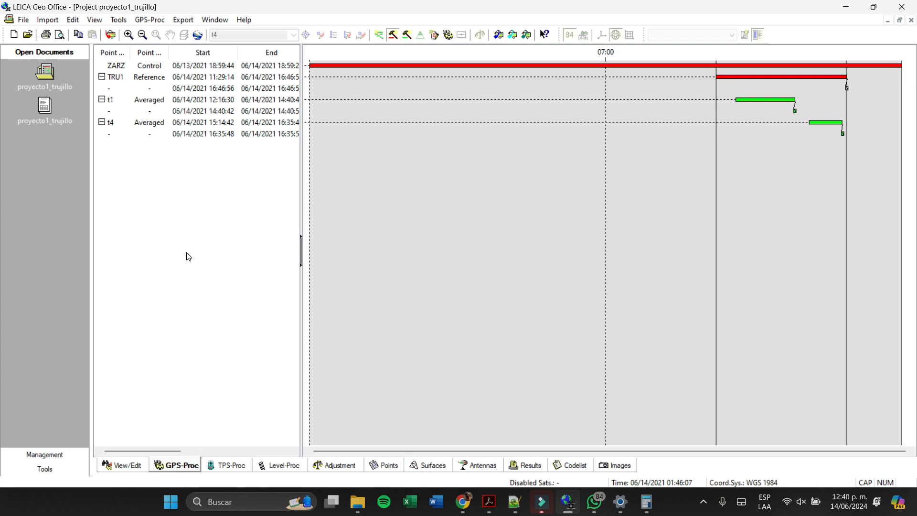
pyautogui.rightClick(156, 77)
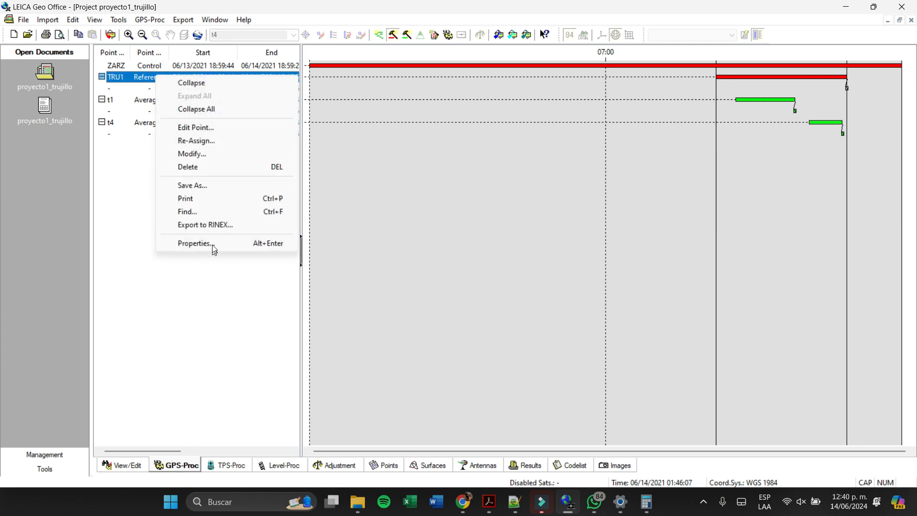
pyautogui.click(215, 245)
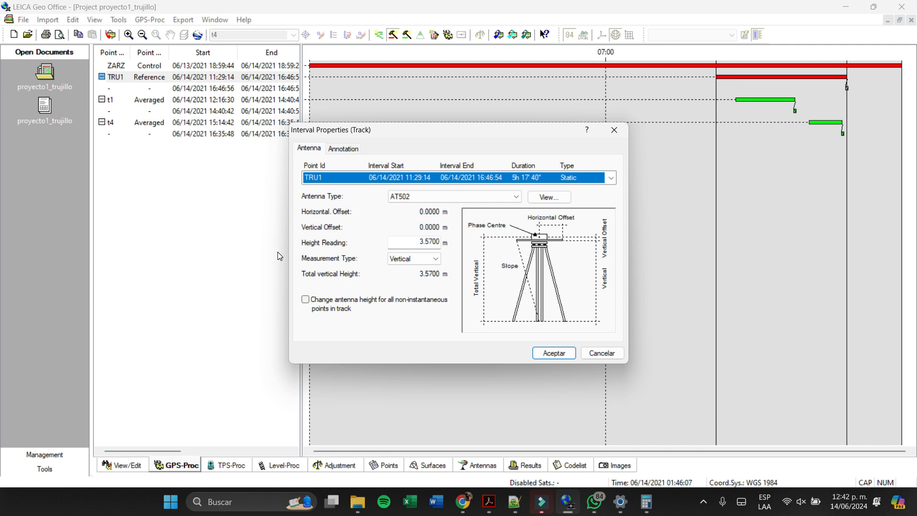
# - Dismiss TRU1's interval properties without changes and look over the observation timeline in the GPS processing view
pyautogui.click(602, 353)
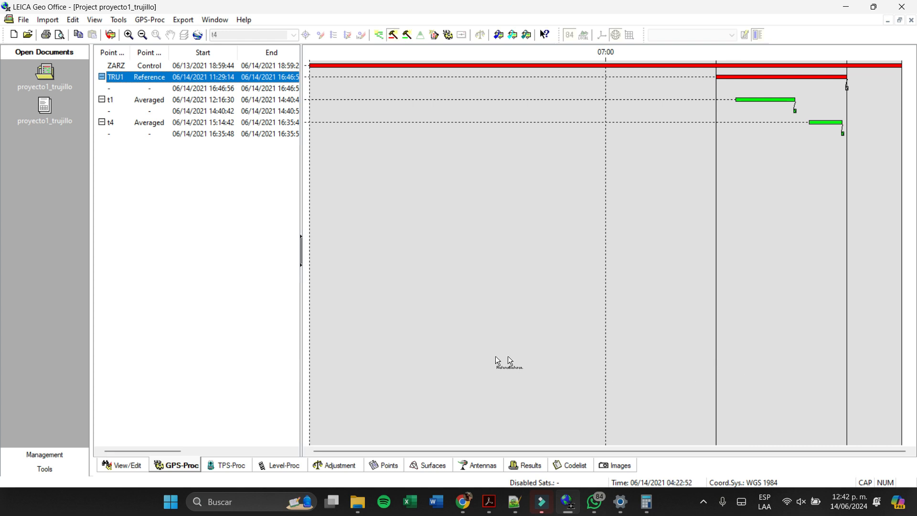
pyautogui.hscroll(3, 428, 349)
pyautogui.hscroll(-3, 428, 348)
pyautogui.hscroll(3, 428, 348)
pyautogui.hscroll(-3, 428, 349)
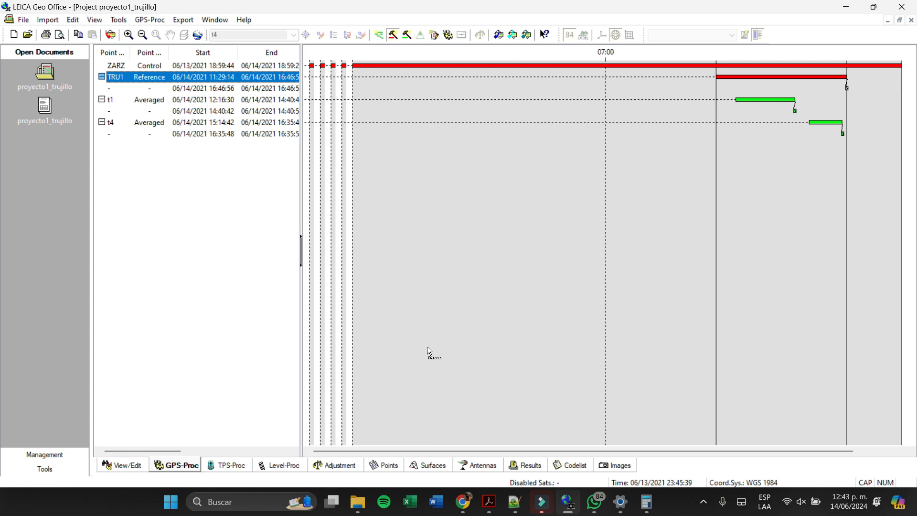
# - Go to the project's network adjustment view and open the Network Adjustment results report
pyautogui.click(335, 465)
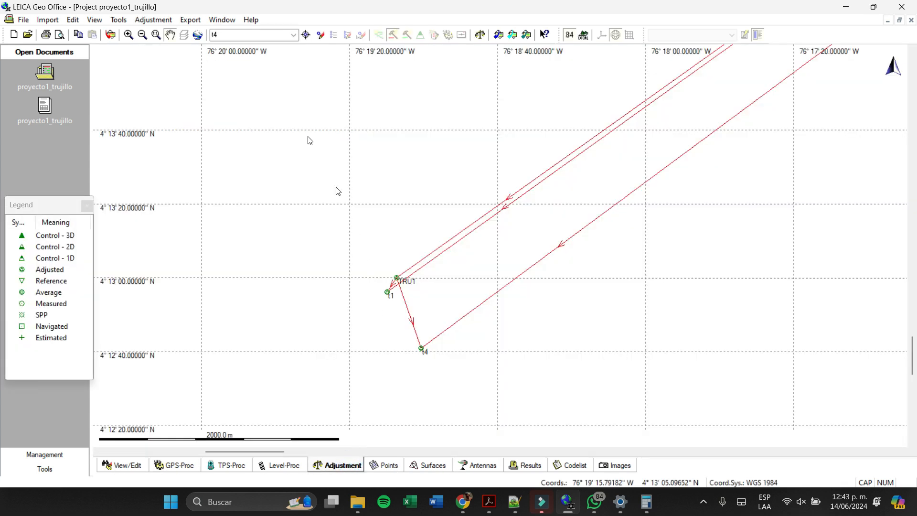
pyautogui.click(139, 21)
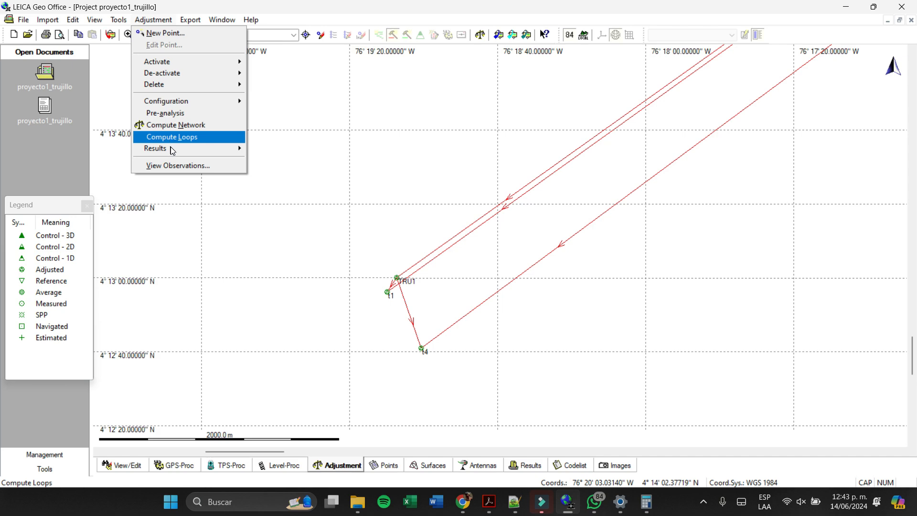
pyautogui.moveTo(172, 149)
pyautogui.click(304, 153)
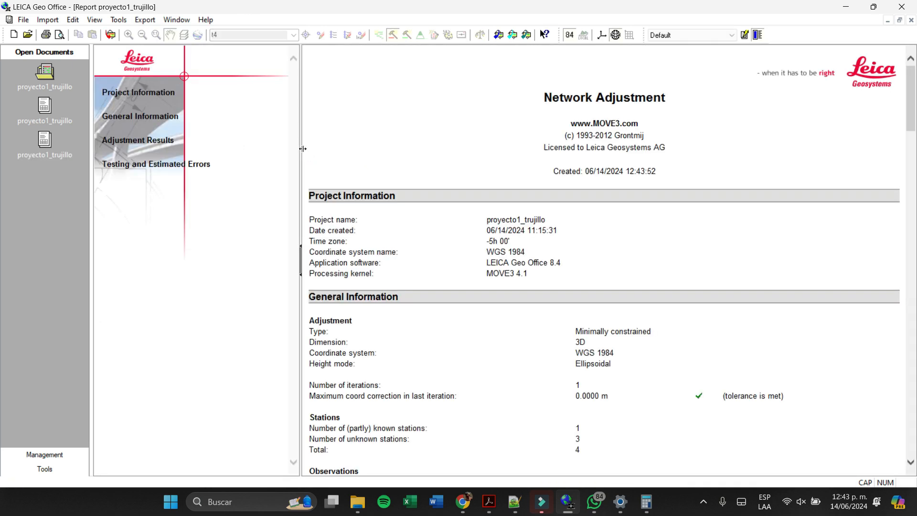
# - Examine the report's baseline residuals, error ellipses, observation tests, redundancy chart, critical test values and adjusted geodetic coordinates
pyautogui.scroll(-20, 547, 251)
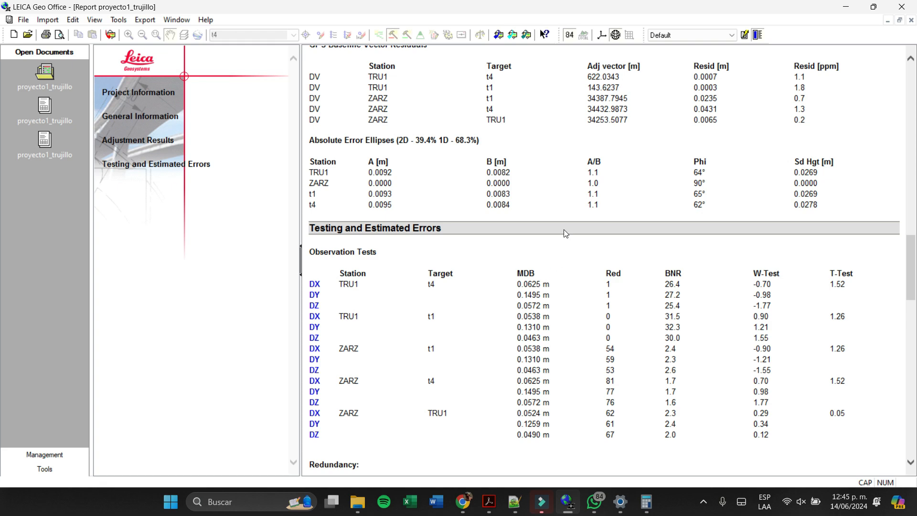
pyautogui.scroll(-15, 483, 236)
pyautogui.scroll(20, 488, 341)
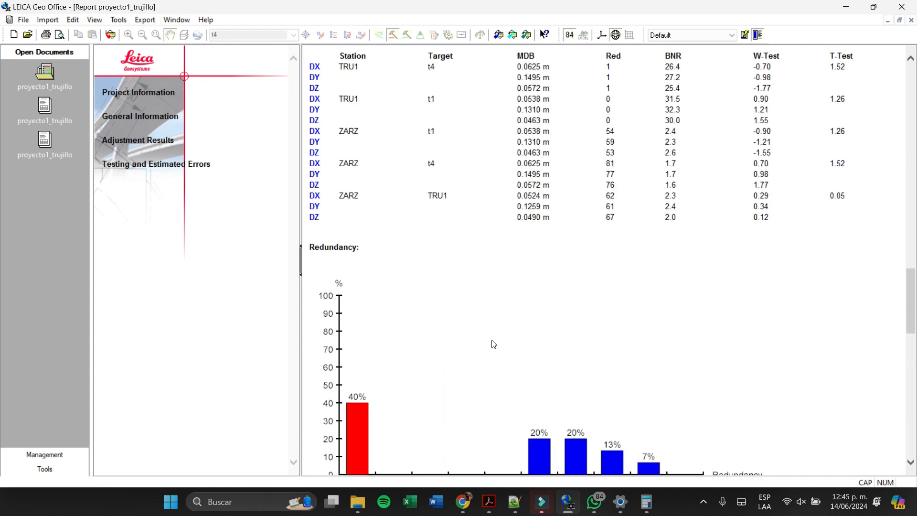
pyautogui.scroll(10, 536, 353)
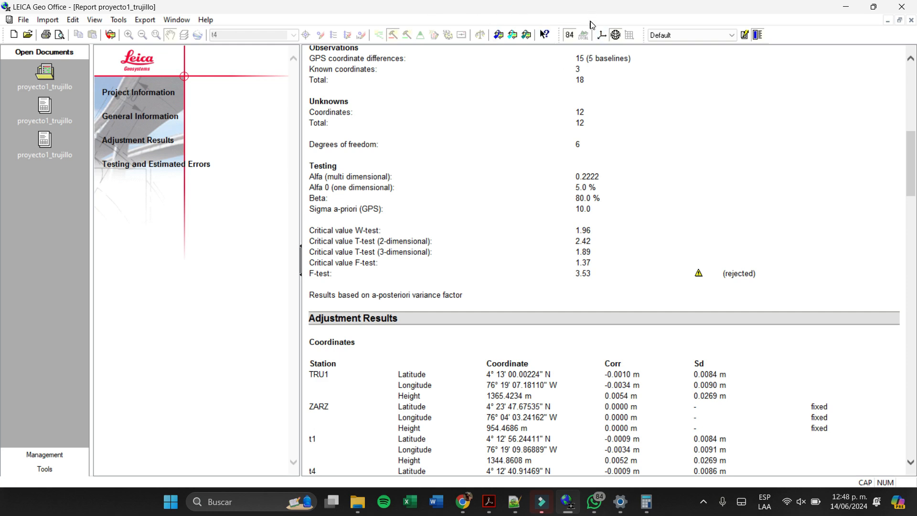
# - Switch the report to Cartesian coordinates and check the adjusted X, Y, Z values of the stations
pyautogui.click(601, 35)
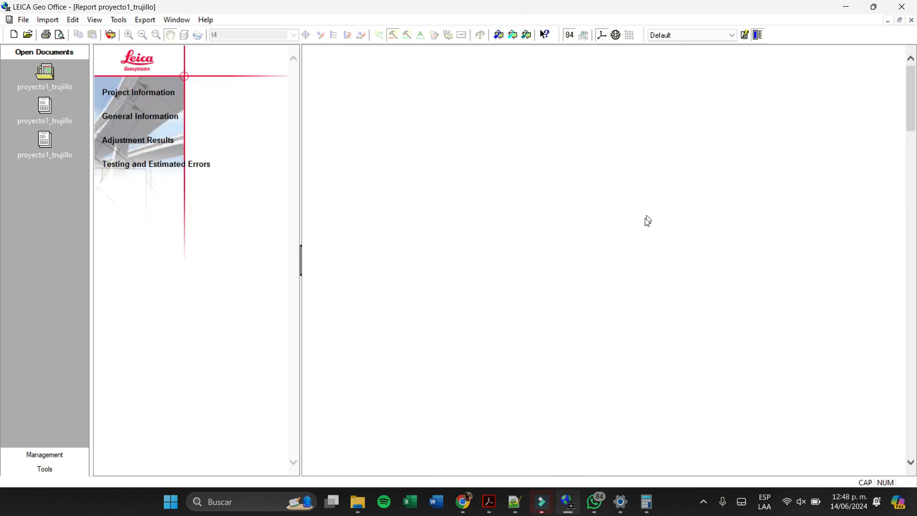
pyautogui.scroll(-20, 668, 301)
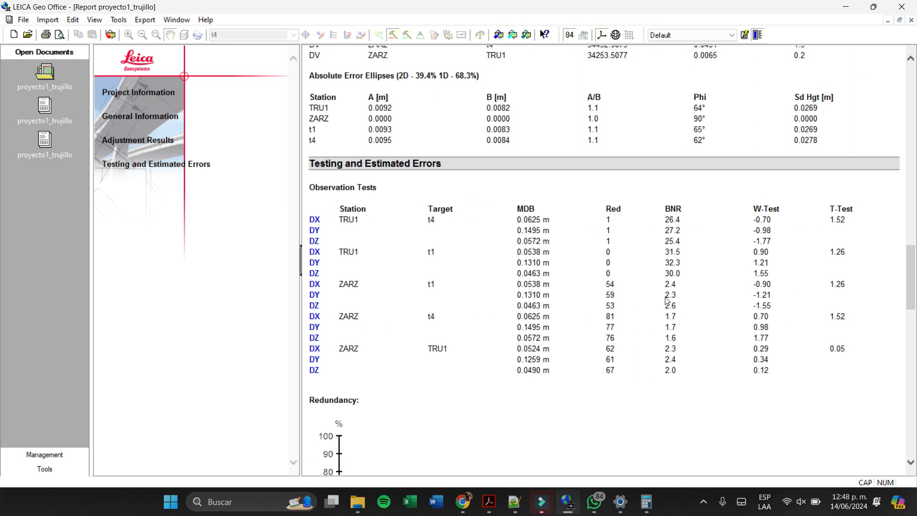
pyautogui.scroll(20, 664, 303)
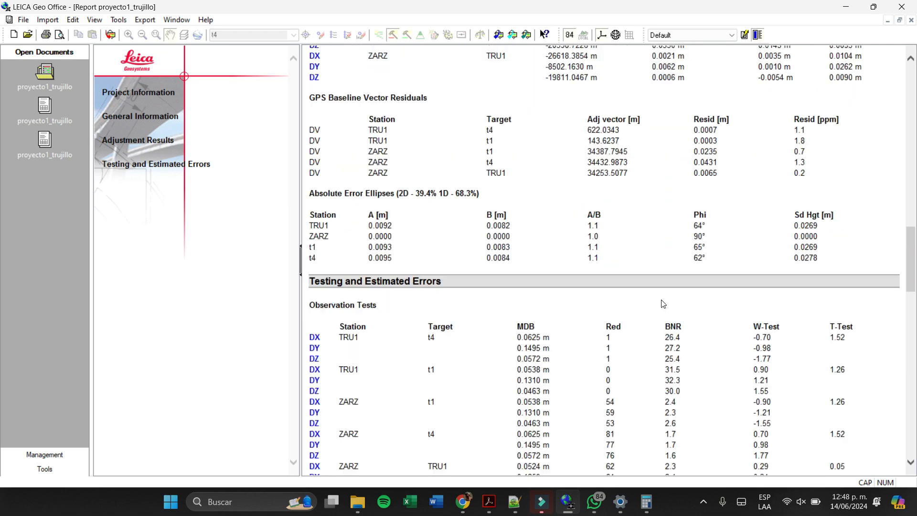
pyautogui.scroll(15, 661, 300)
pyautogui.scroll(-18, 660, 303)
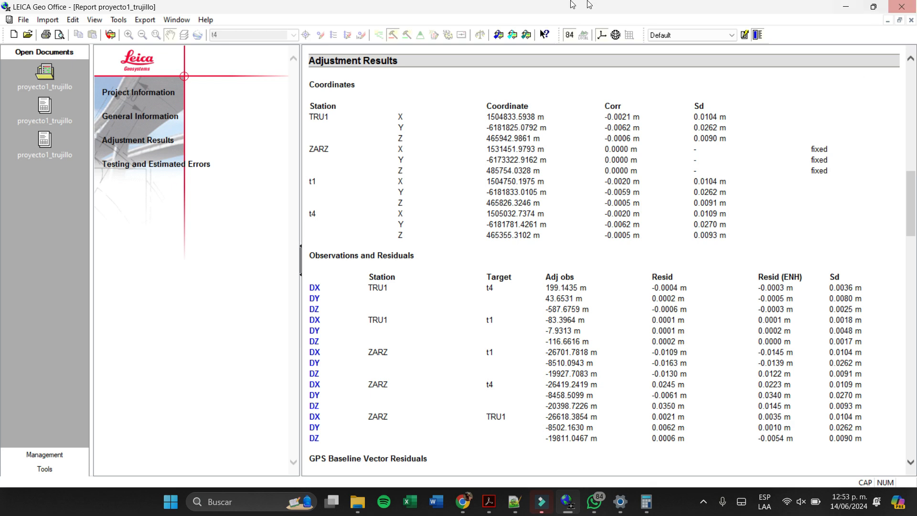
# - Review the Cartesian report's observations and residuals, baseline vector residuals, error ellipses, observation tests and project information
pyautogui.scroll(-8, 549, 170)
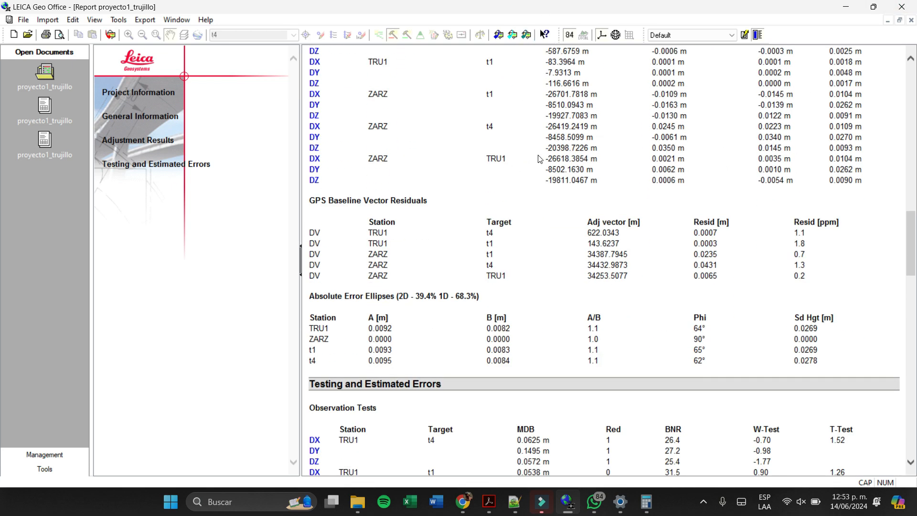
pyautogui.scroll(-20, 580, 268)
pyautogui.scroll(20, 642, 322)
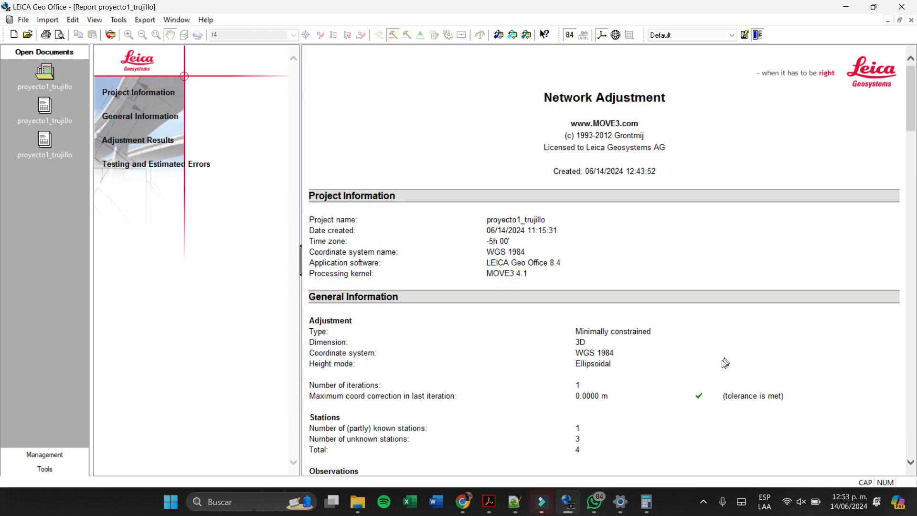
pyautogui.scroll(-20, 721, 362)
pyautogui.scroll(15, 635, 346)
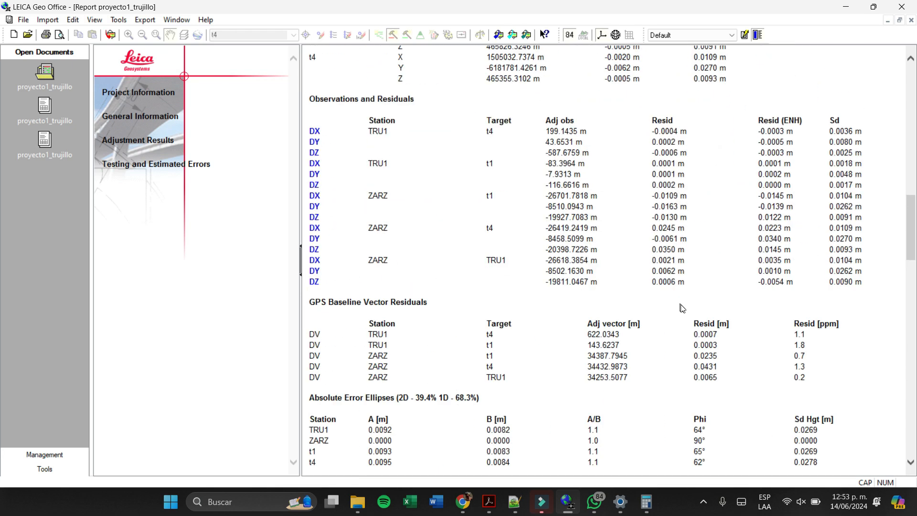
pyautogui.scroll(-6, 706, 354)
pyautogui.scroll(15, 707, 354)
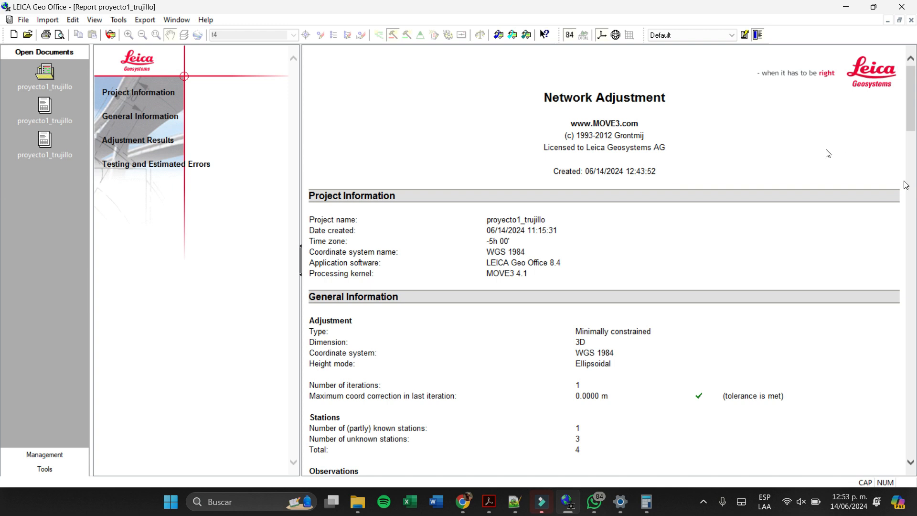
# - Start saving the Network Adjustment report as a file and browse from drive C to the user's Escritorio folder
pyautogui.rightClick(621, 313)
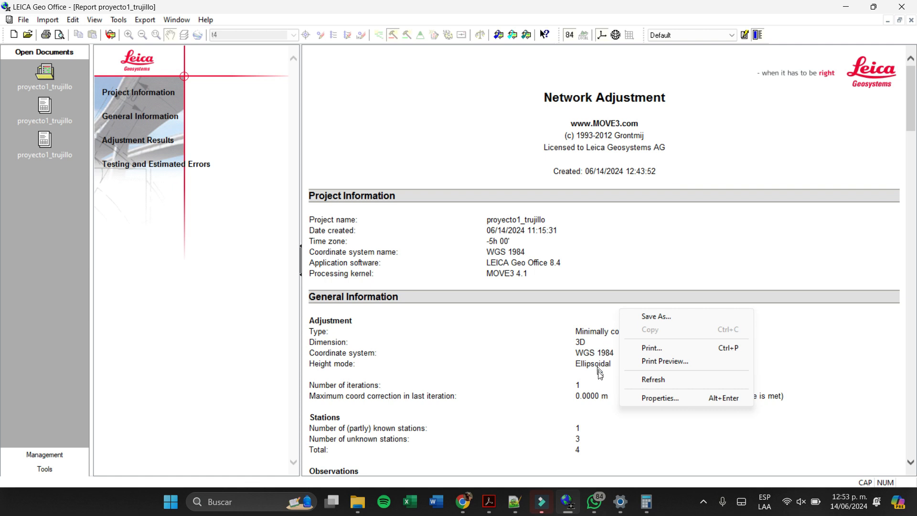
pyautogui.rightClick(584, 238)
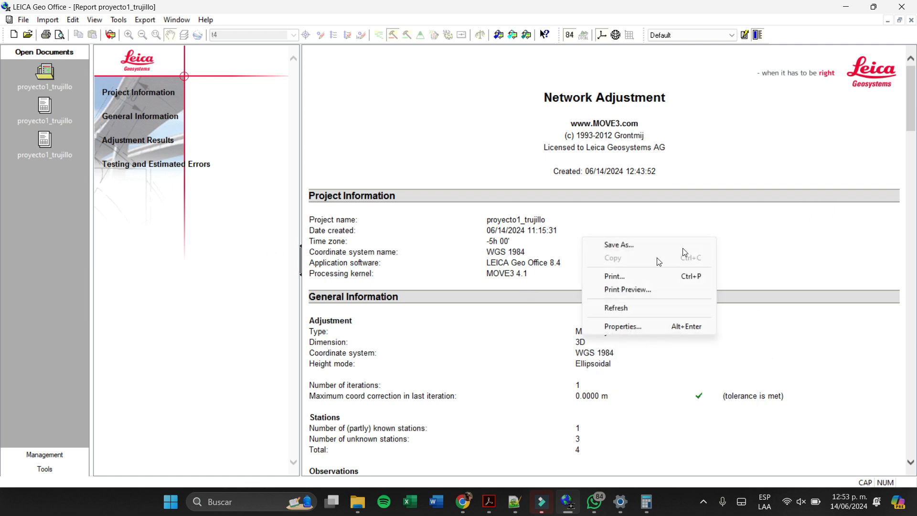
pyautogui.click(622, 244)
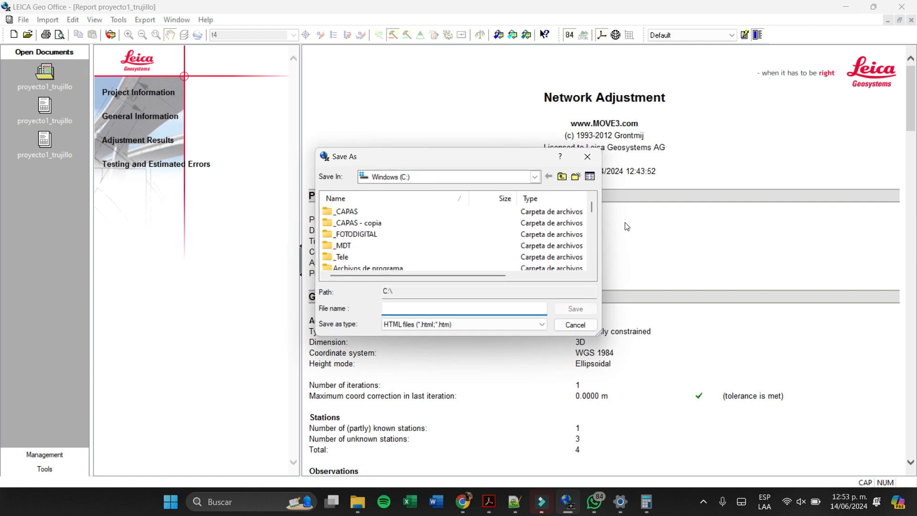
pyautogui.scroll(-5, 426, 227)
pyautogui.scroll(5, 426, 228)
pyautogui.scroll(-8, 426, 229)
pyautogui.scroll(-2, 425, 230)
pyautogui.doubleClick(351, 222)
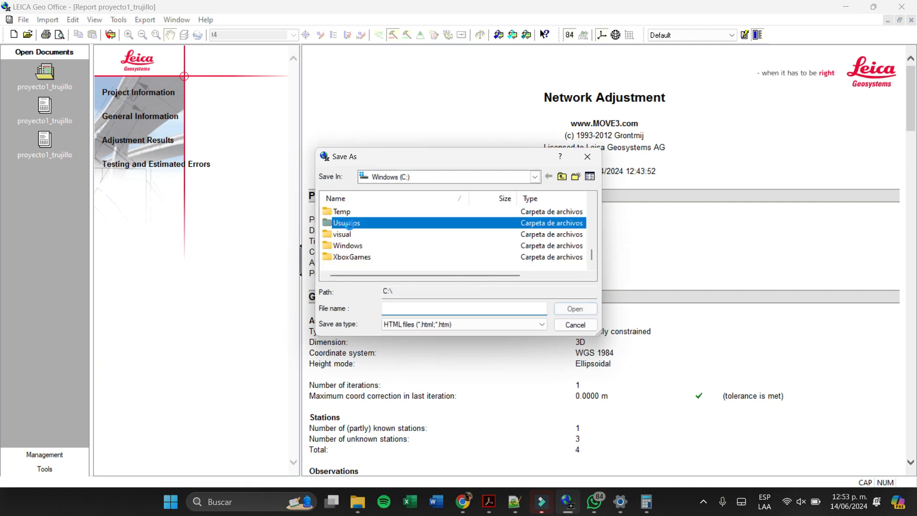
pyautogui.doubleClick(359, 225)
pyautogui.scroll(-5, 361, 235)
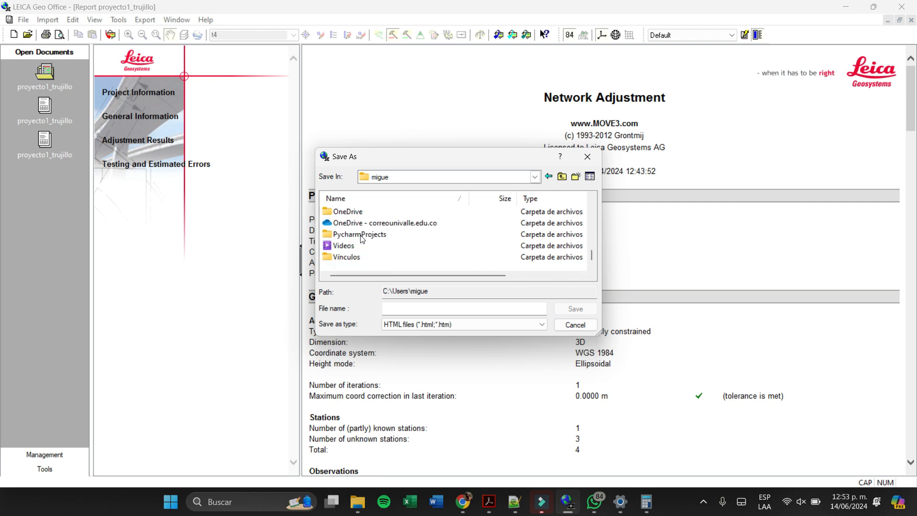
pyautogui.scroll(3, 362, 239)
pyautogui.scroll(2, 361, 239)
pyautogui.scroll(-2, 361, 239)
pyautogui.doubleClick(359, 223)
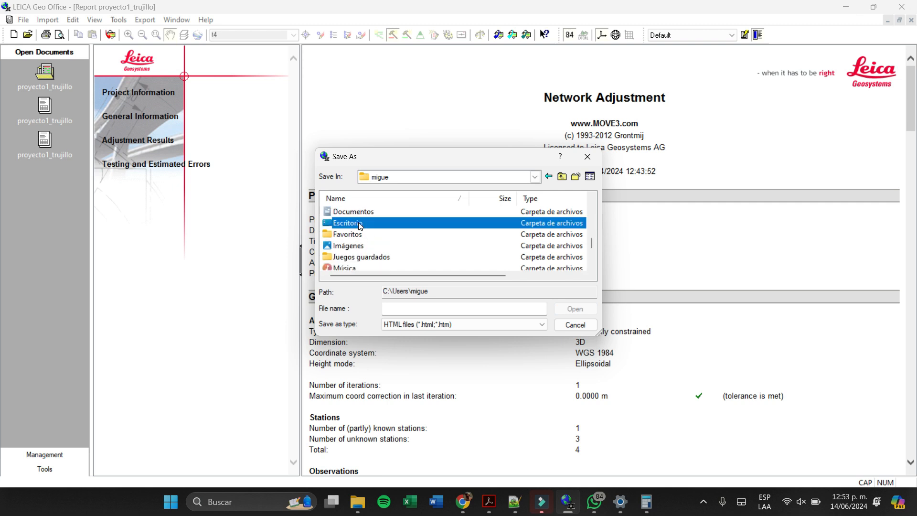
# - Choose the folder Univalle\semestre 8\GPS as the save location for the report
pyautogui.scroll(-3, 368, 234)
pyautogui.doubleClick(371, 246)
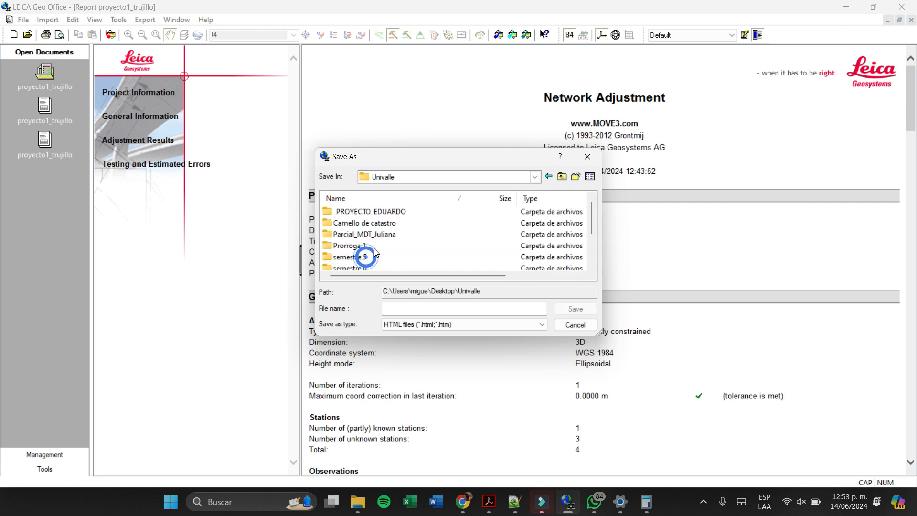
pyautogui.scroll(-2, 372, 247)
pyautogui.doubleClick(373, 246)
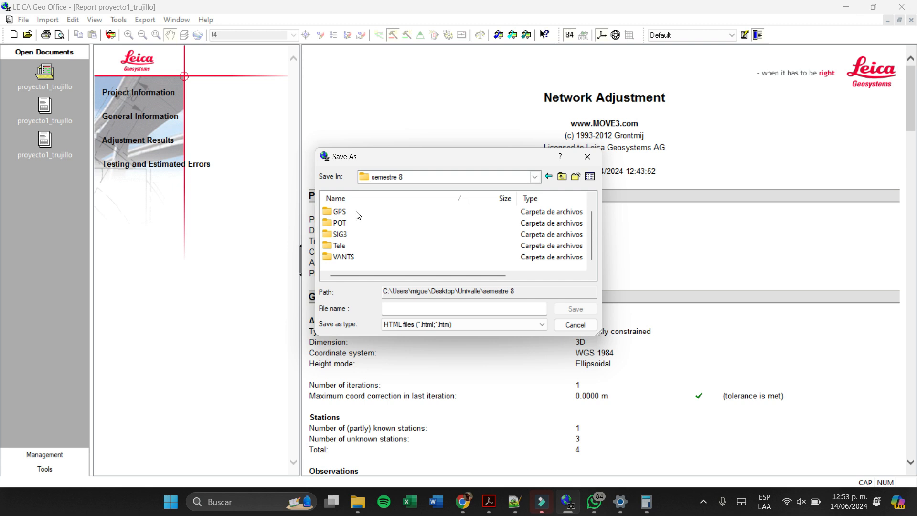
pyautogui.doubleClick(356, 212)
pyautogui.scroll(-1, 358, 217)
pyautogui.scroll(1, 358, 219)
pyautogui.scroll(-1, 356, 229)
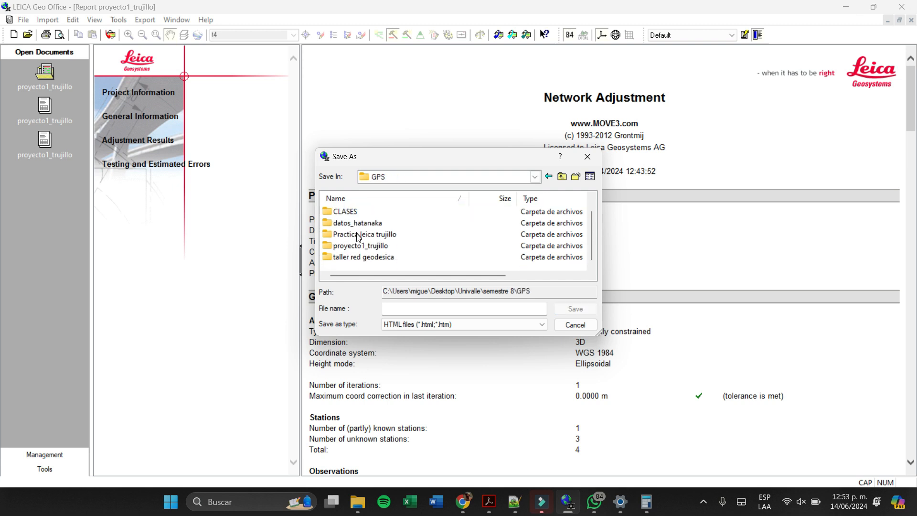
pyautogui.scroll(1, 347, 229)
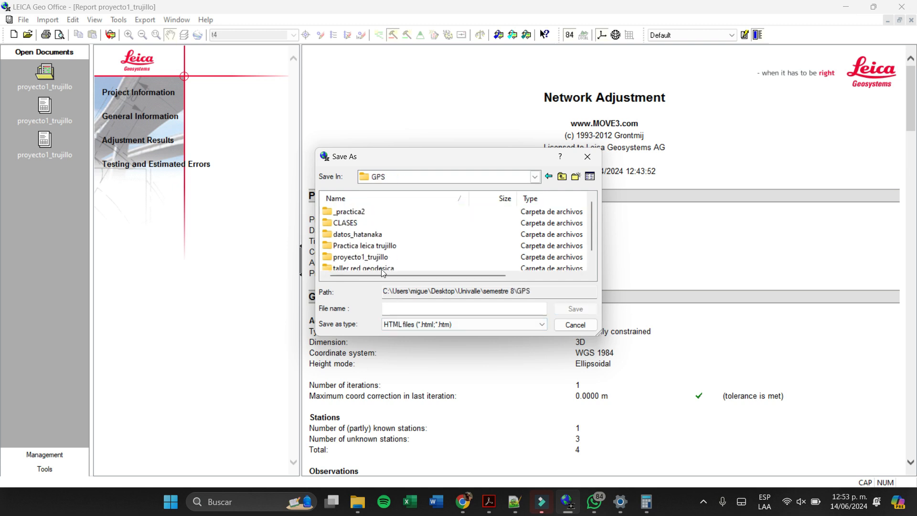
# - Name the report AJUSTE DE RED and save it as an HTML file
pyautogui.click(423, 320)
pyautogui.click(419, 308)
pyautogui.click(430, 325)
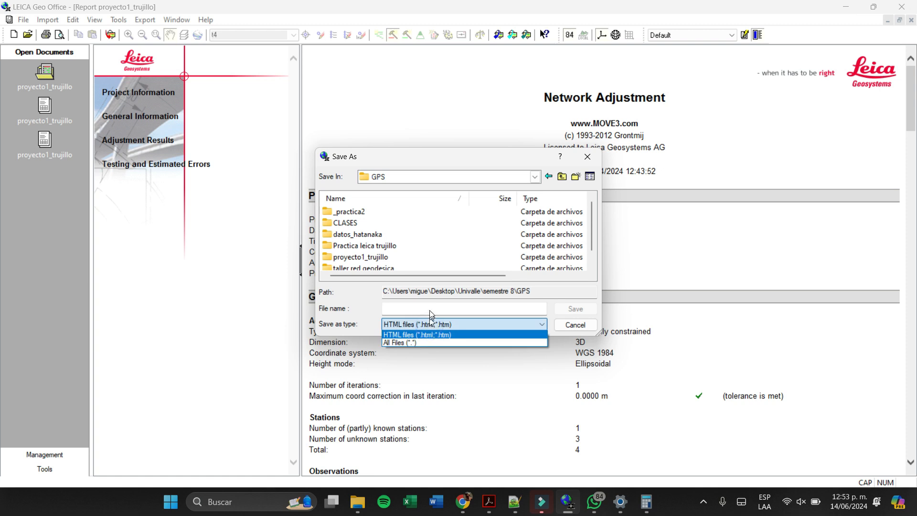
pyautogui.click(430, 309)
pyautogui.write('AJ')
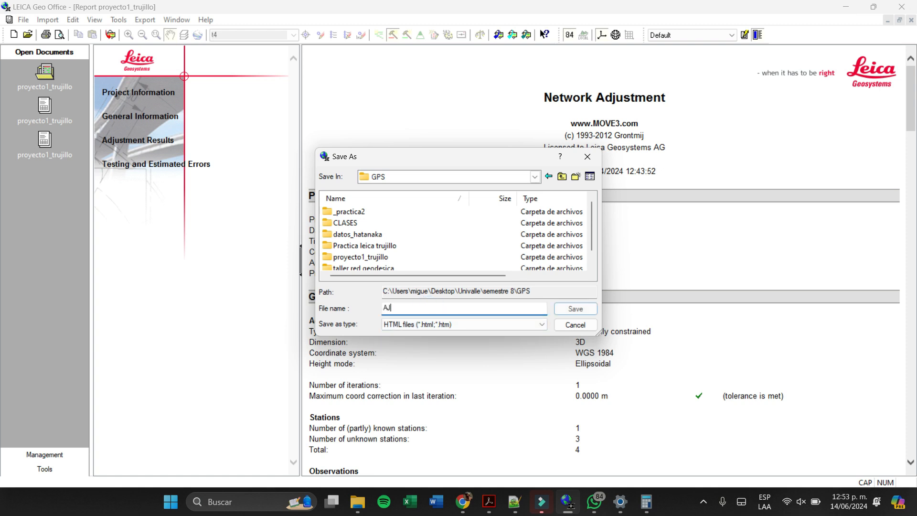
pyautogui.write('USTE DE RED')
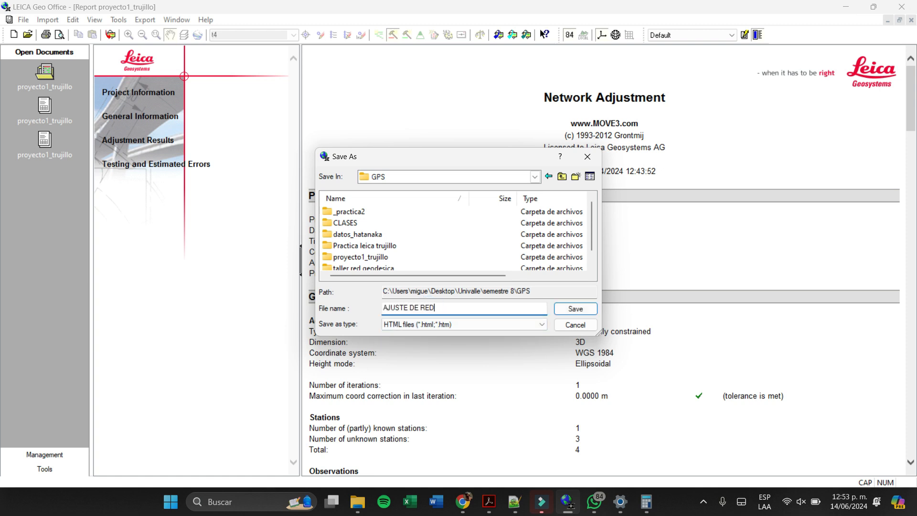
pyautogui.press('Return')
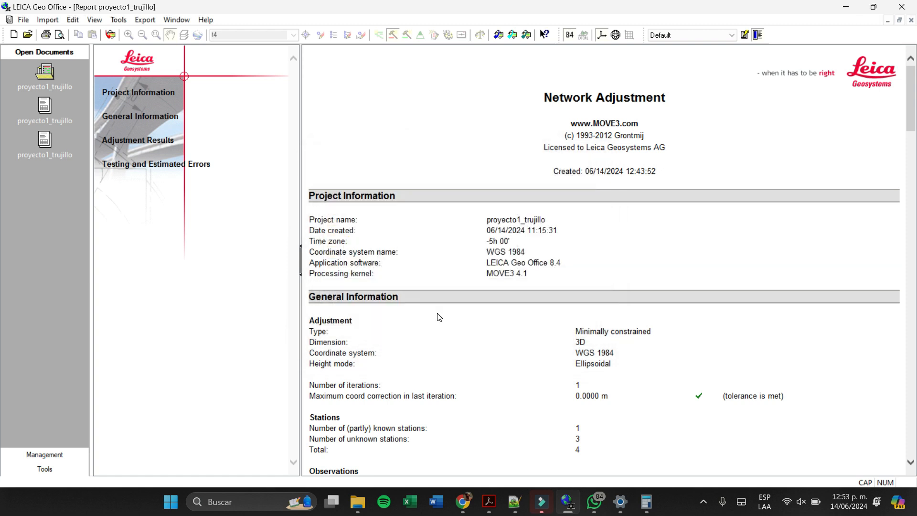
# - Switch to File Explorer, open AJUSTE DE RED.html from the GPS folder to check its contents in Chrome, and close it
pyautogui.click(358, 501)
pyautogui.click(337, 428)
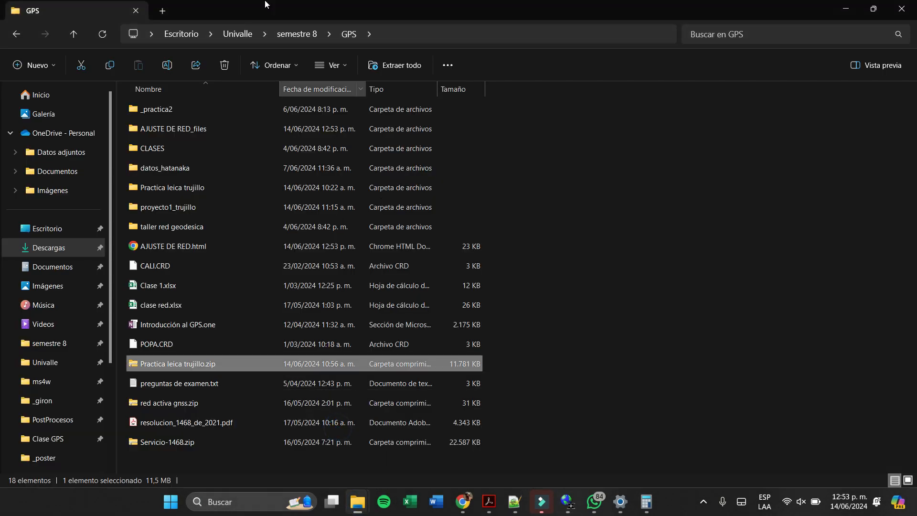
pyautogui.doubleClick(304, 246)
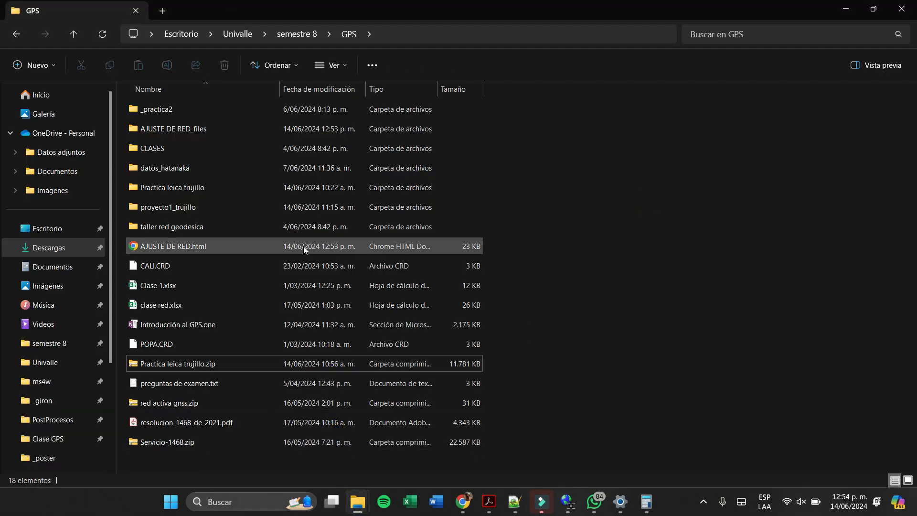
pyautogui.scroll(-20, 559, 334)
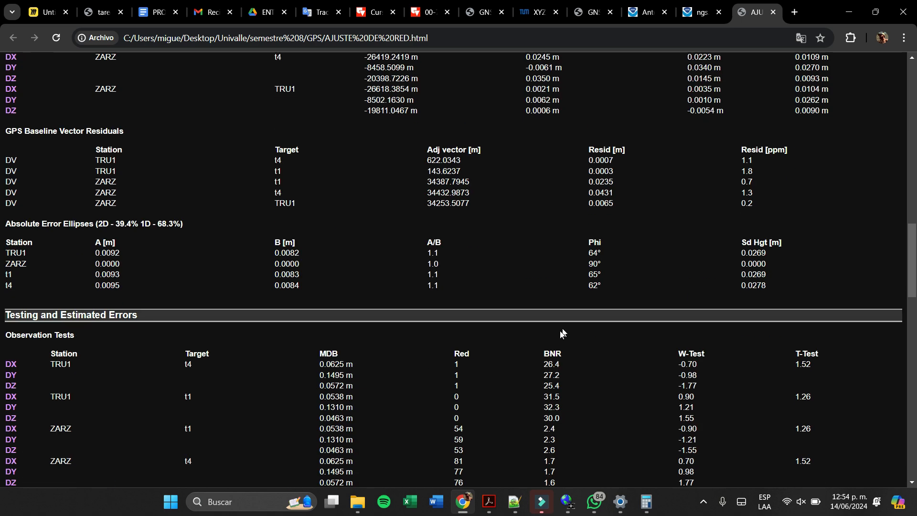
pyautogui.scroll(6, 560, 335)
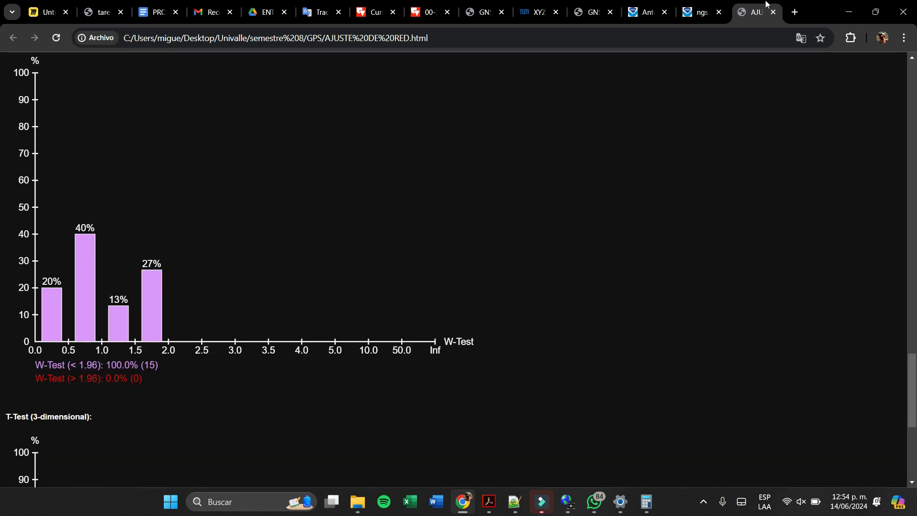
pyautogui.click(774, 12)
pyautogui.hotkey('alt', 'Tab')
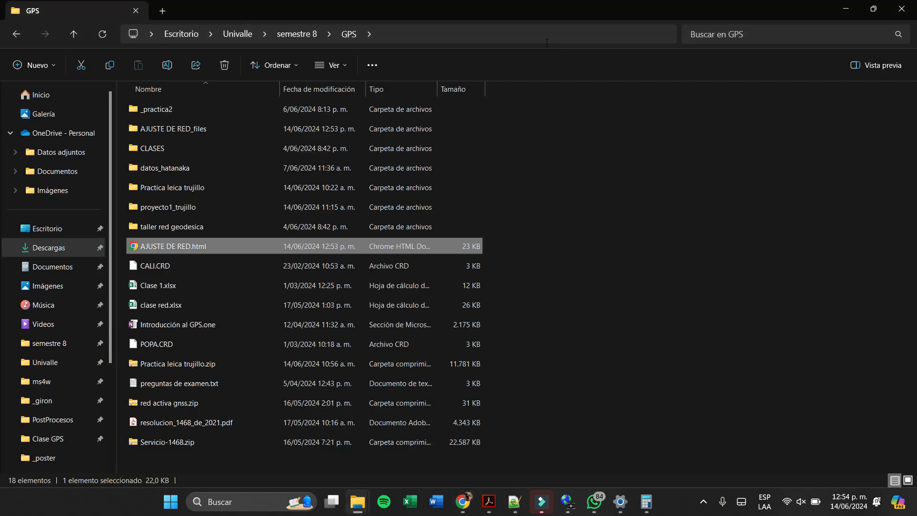
# - Switch to LEICA Geo Office and show the GPS processing intervals of the proyecto1_trujillo project
pyautogui.moveTo(640, 505)
pyautogui.click(568, 502)
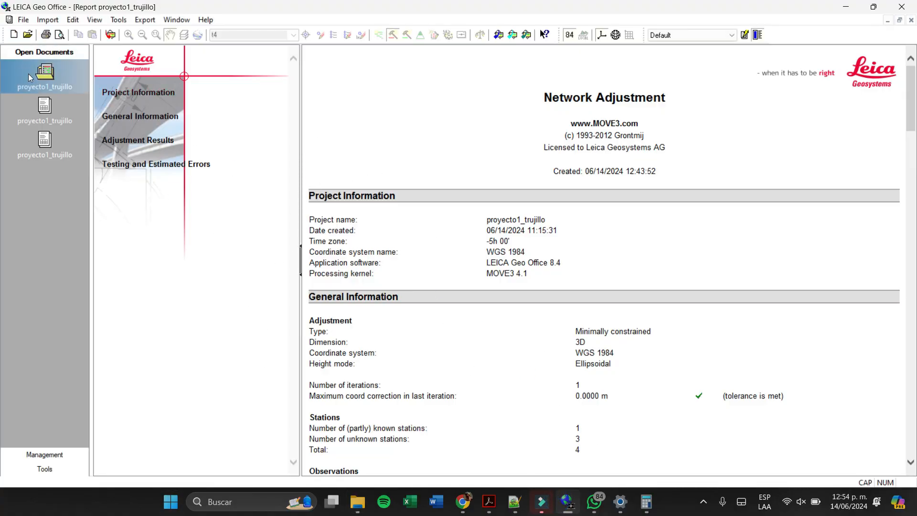
pyautogui.click(43, 79)
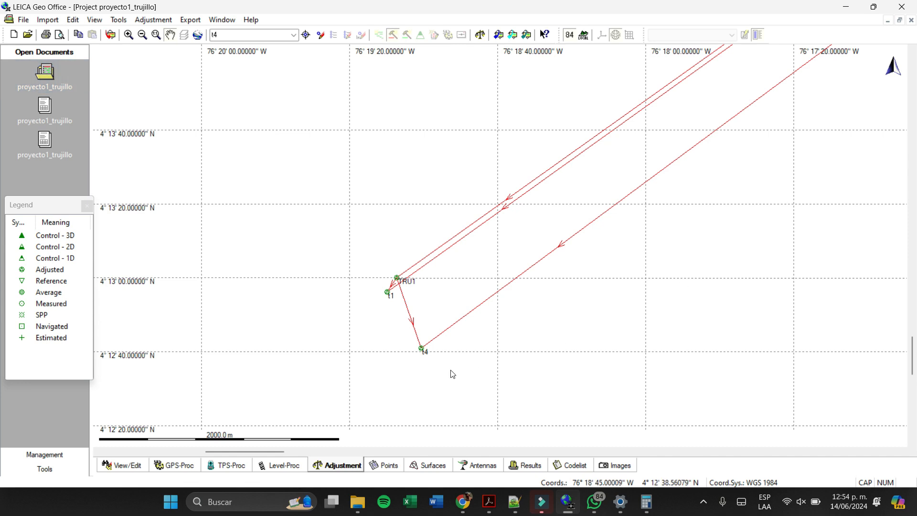
pyautogui.click(172, 468)
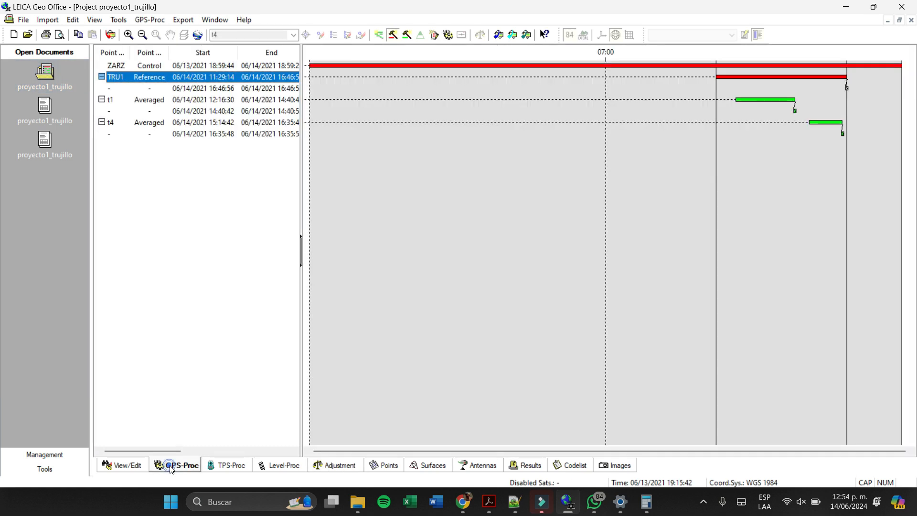
pyautogui.rightClick(475, 239)
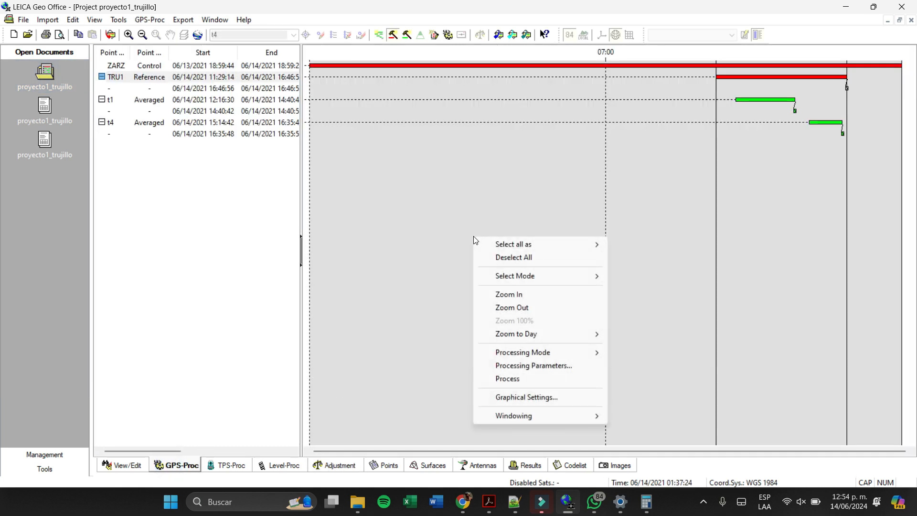
pyautogui.moveTo(559, 421)
# - Open the satellite windows of the deselected ZARZ interval and mark a short time window on satellite G03
pyautogui.click(408, 66)
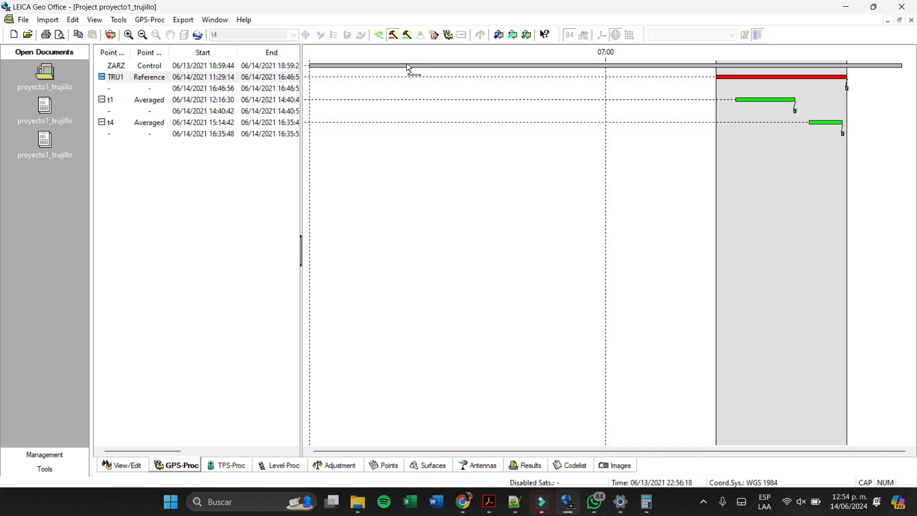
pyautogui.rightClick(407, 65)
pyautogui.click(454, 177)
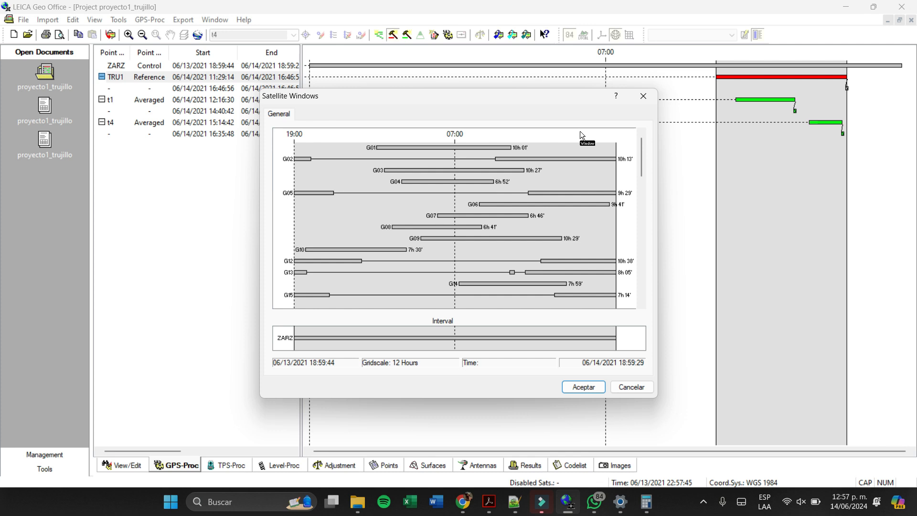
pyautogui.click(502, 172)
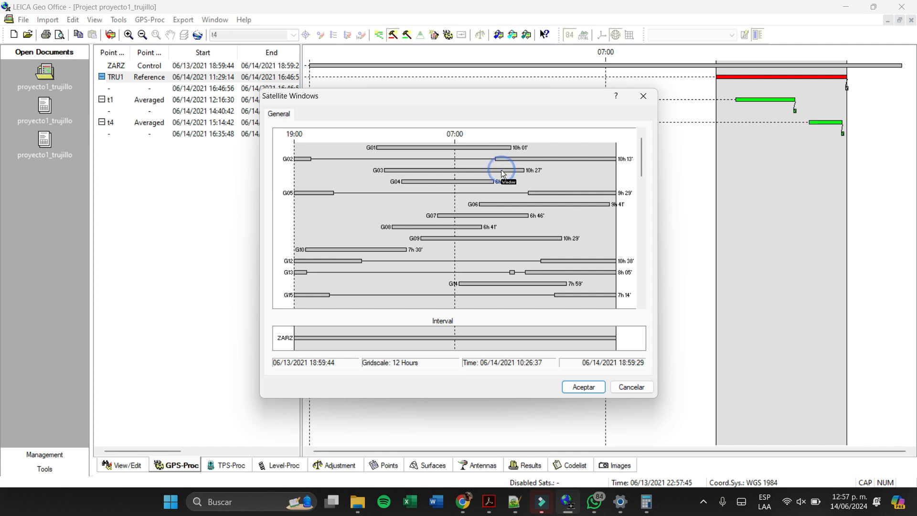
pyautogui.click(501, 170)
pyautogui.moveTo(501, 170); pyautogui.dragTo(513, 172)
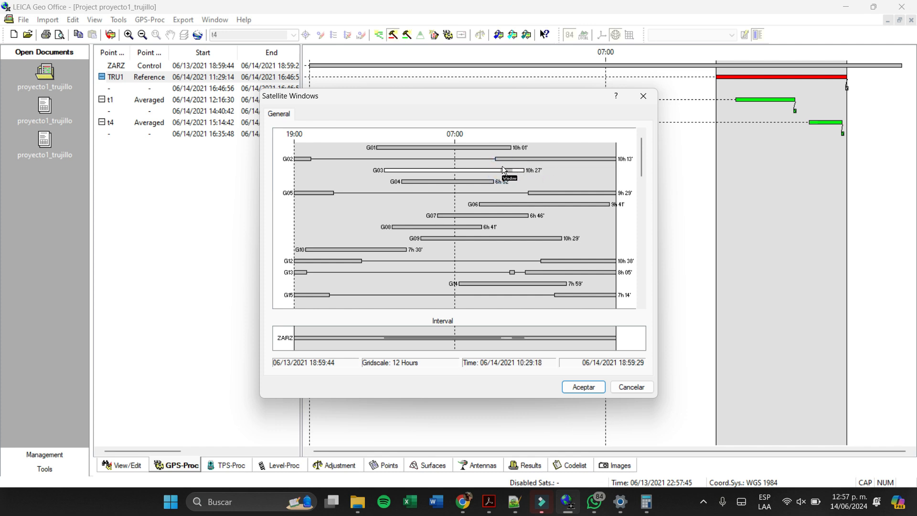
# - Try to mark time windows in the observation gap of satellite G02 and view their editing options
pyautogui.click(476, 155)
pyautogui.moveTo(458, 157); pyautogui.dragTo(390, 158)
pyautogui.rightClick(391, 159)
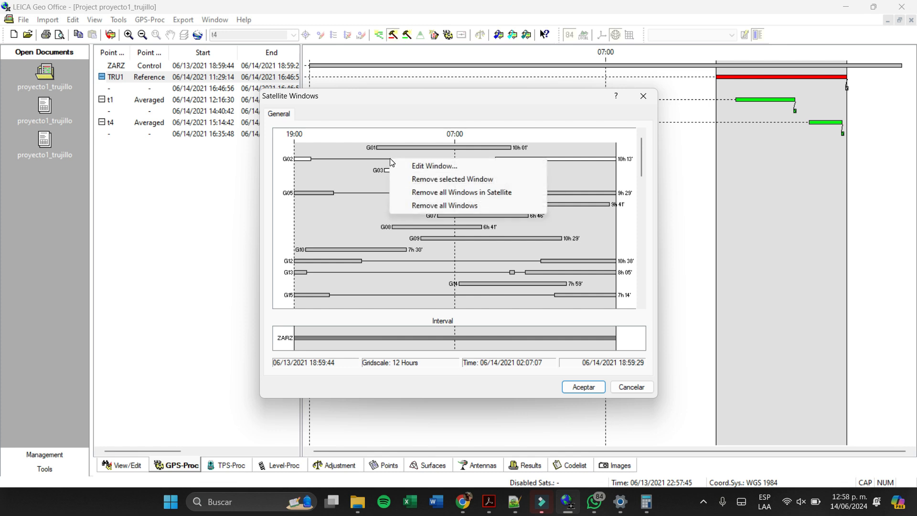
pyautogui.moveTo(355, 153); pyautogui.dragTo(434, 166)
pyautogui.rightClick(431, 160)
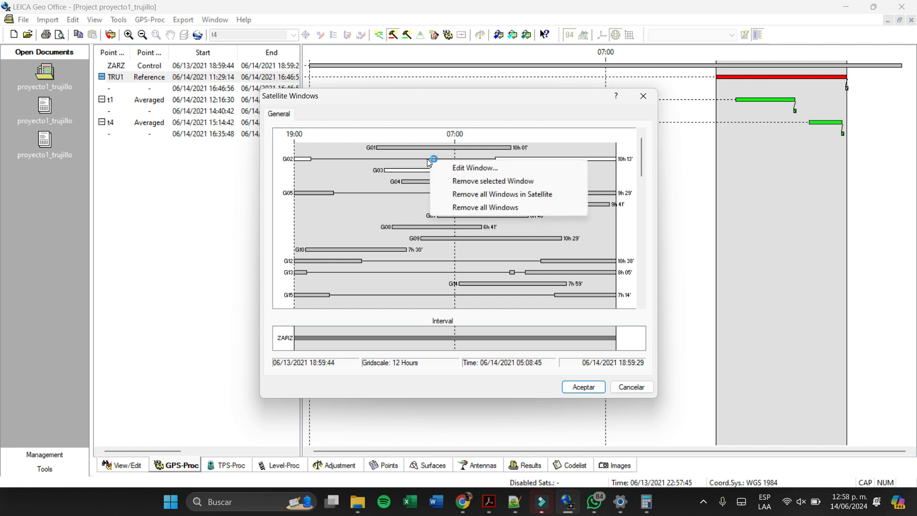
pyautogui.click(428, 159)
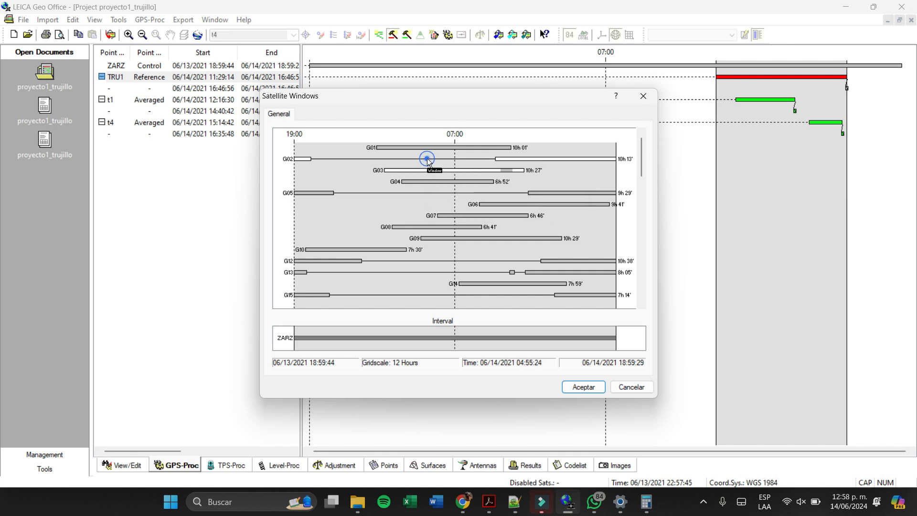
# - Check the window removal options on satellites G05, G09 and G08, and discard the satellite window changes
pyautogui.rightClick(563, 193)
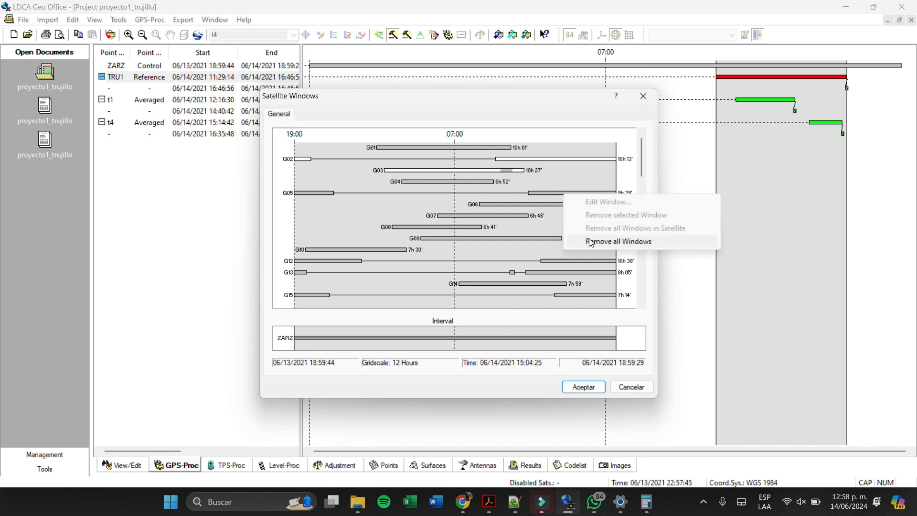
pyautogui.click(465, 238)
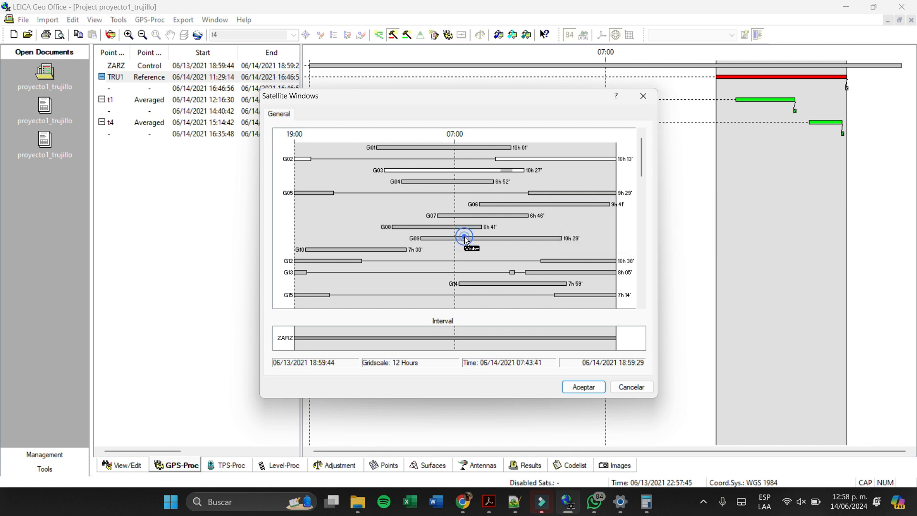
pyautogui.rightClick(465, 238)
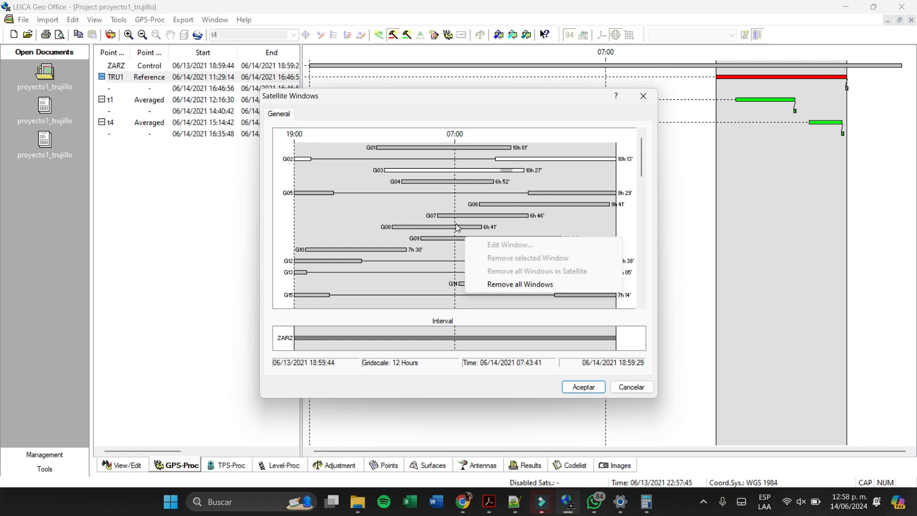
pyautogui.rightClick(456, 225)
pyautogui.click(442, 226)
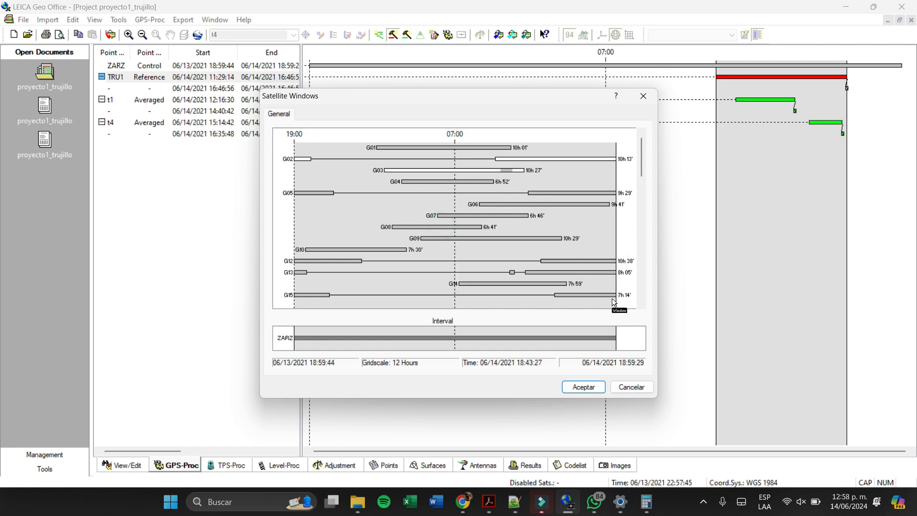
pyautogui.click(642, 391)
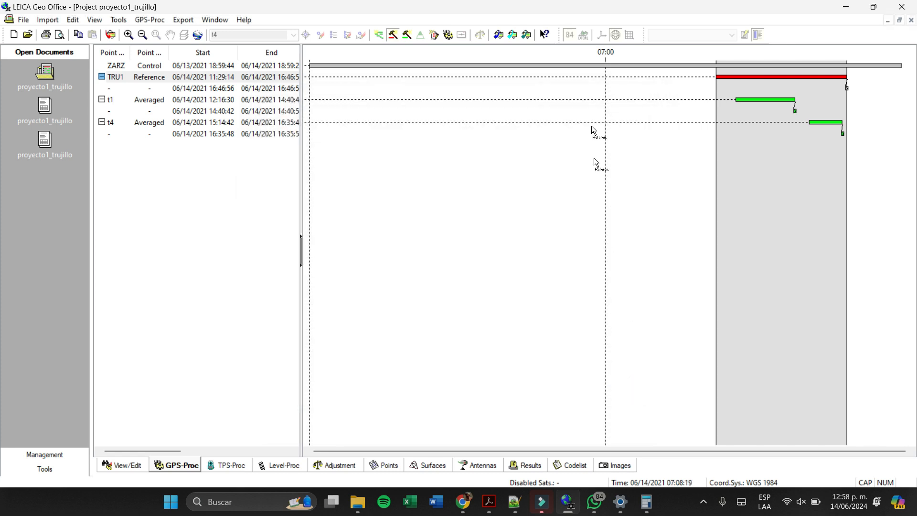
# - Reopen the satellite windows of the deselected ZARZ interval
pyautogui.rightClick(580, 62)
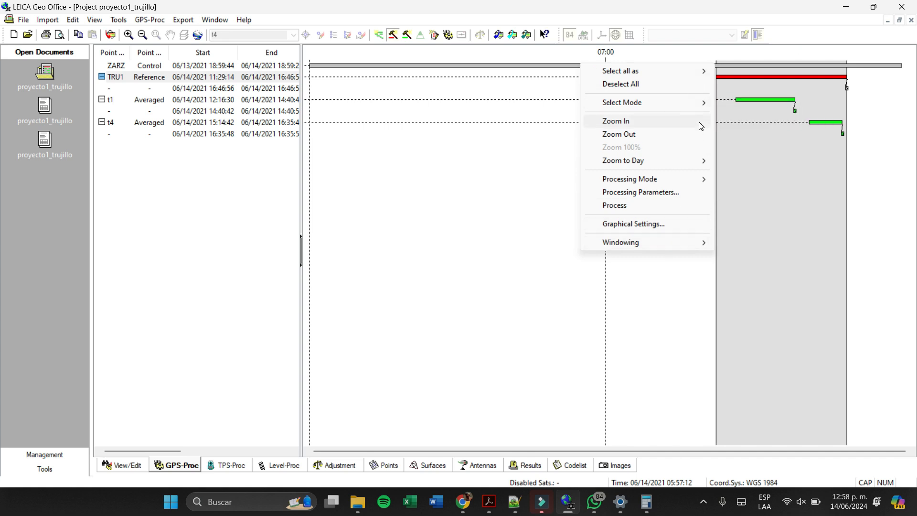
pyautogui.click(573, 67)
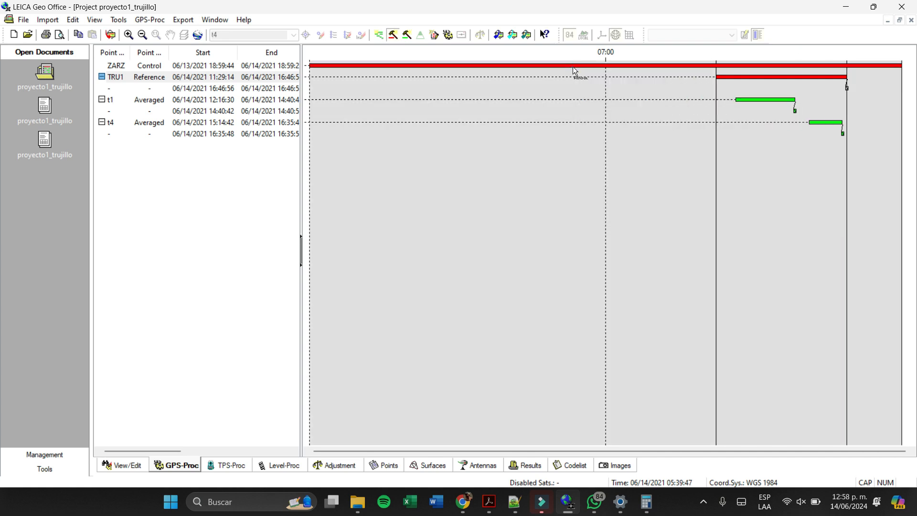
pyautogui.rightClick(574, 66)
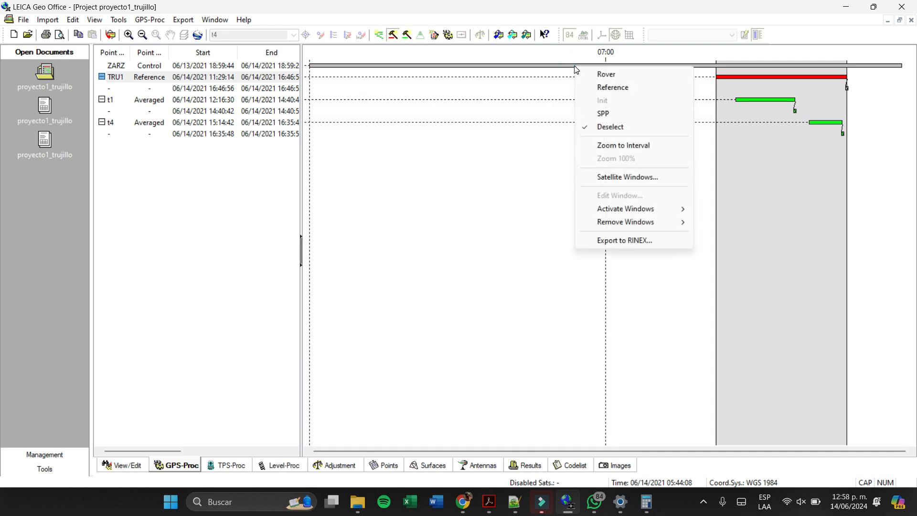
pyautogui.click(641, 178)
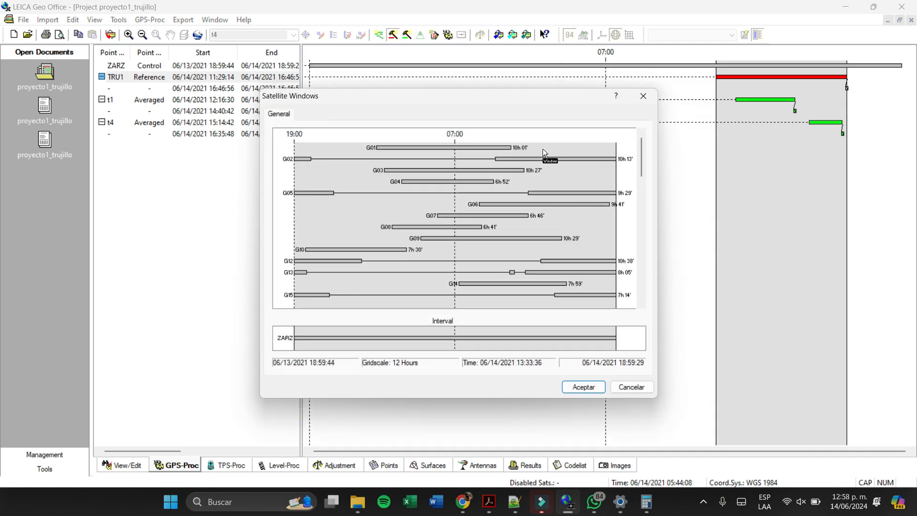
pyautogui.rightClick(544, 159)
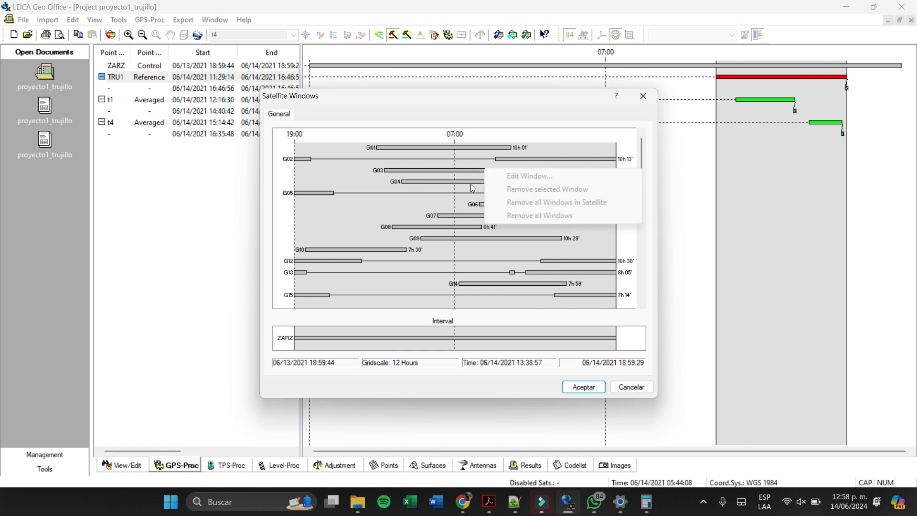
# - Mark a time window in the observation gap of satellite G02 and remove that selected window
pyautogui.click(479, 157)
pyautogui.moveTo(480, 159); pyautogui.dragTo(417, 164)
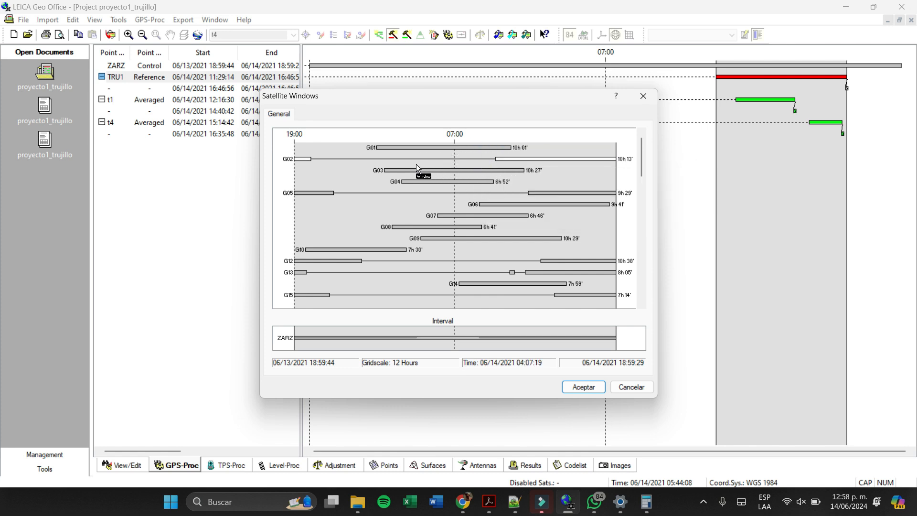
pyautogui.rightClick(417, 159)
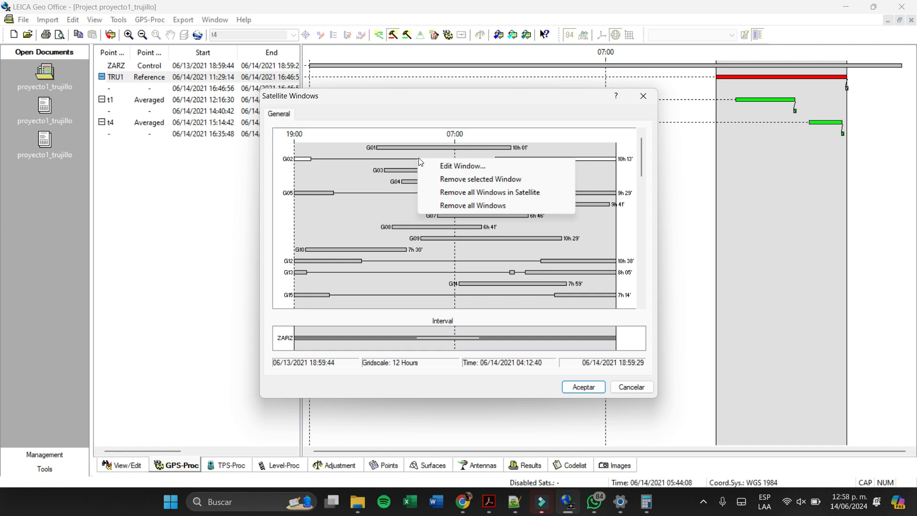
pyautogui.click(503, 184)
# - Mark a G02 window from about 11:28:04 to 14:48:24 on 06/14/2021 and check its start and end times
pyautogui.moveTo(557, 154); pyautogui.dragTo(515, 168)
pyautogui.rightClick(530, 159)
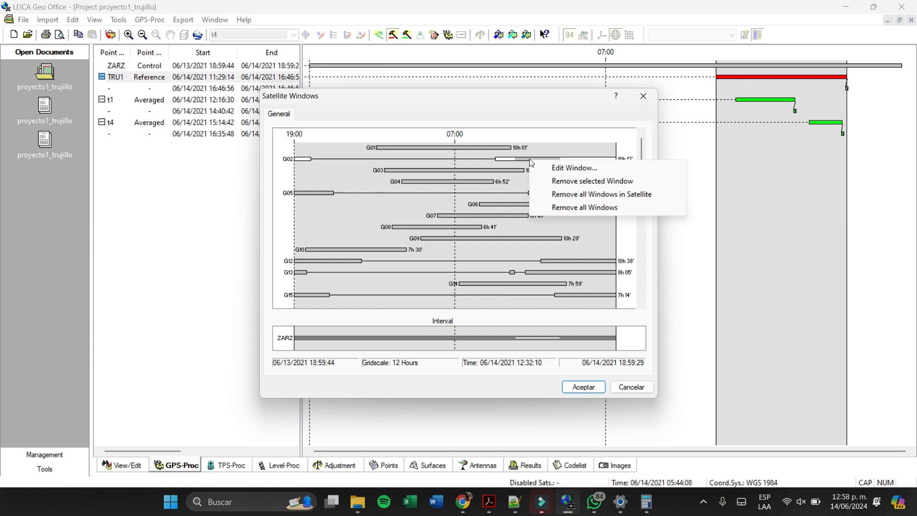
pyautogui.click(576, 167)
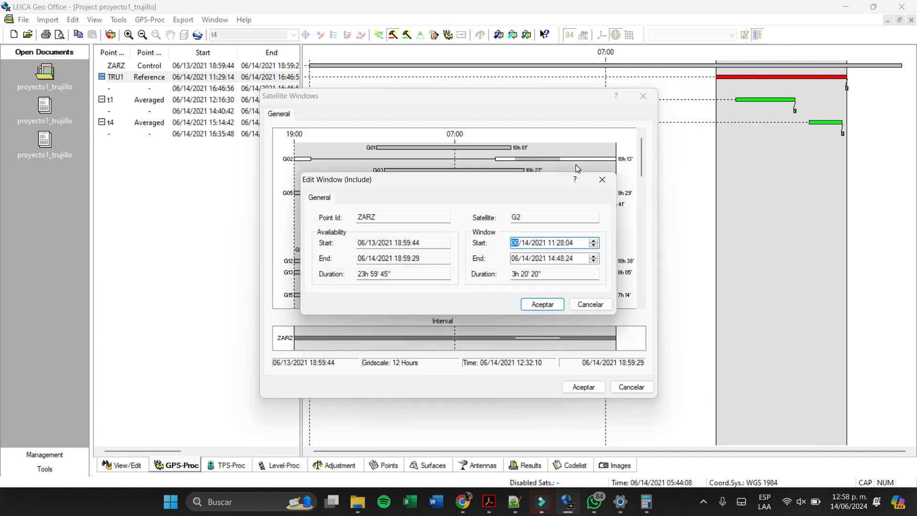
pyautogui.click(602, 179)
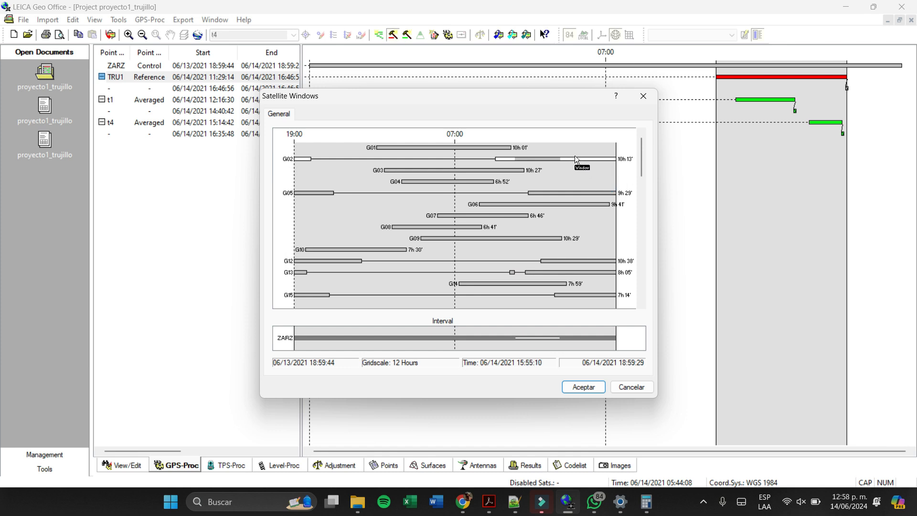
# - Redraw the time window on satellite G02 and mark further windows on satellites G04 and G03
pyautogui.rightClick(572, 160)
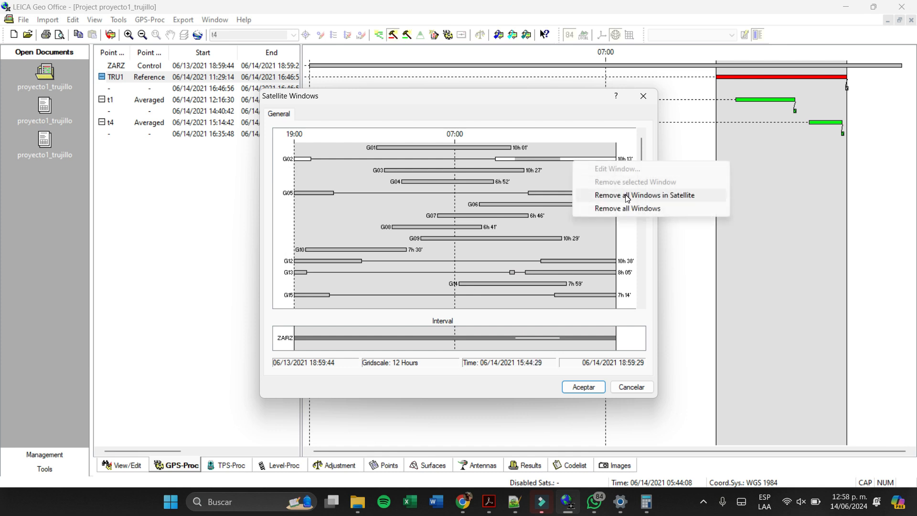
pyautogui.click(626, 180)
pyautogui.click(535, 161)
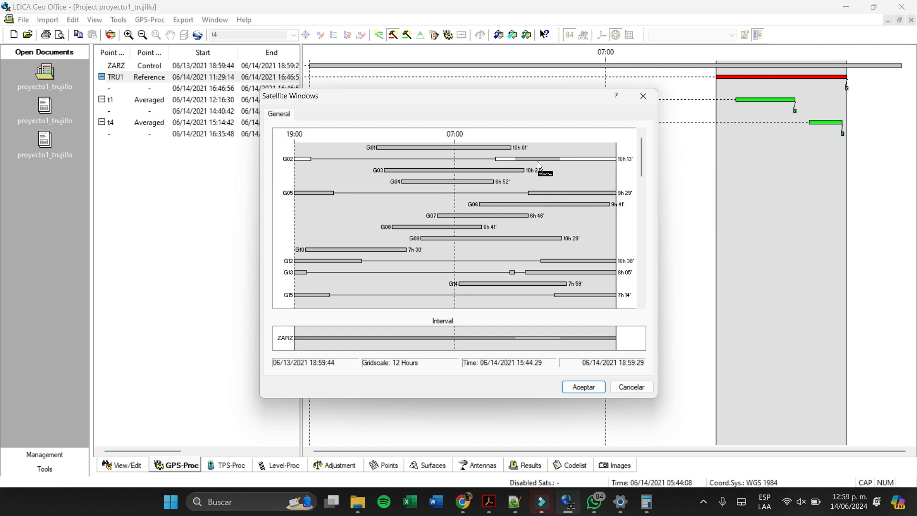
pyautogui.moveTo(565, 157); pyautogui.dragTo(512, 152)
pyautogui.moveTo(494, 180); pyautogui.dragTo(444, 182)
pyautogui.moveTo(495, 161); pyautogui.dragTo(541, 167)
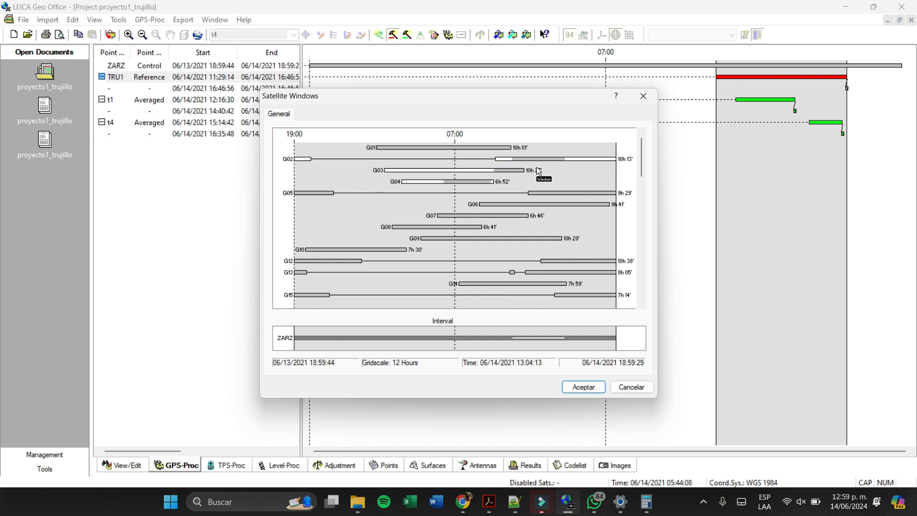
# - Remove the selected window from satellite G03 and discard the satellite window changes for ZARZ
pyautogui.rightClick(514, 170)
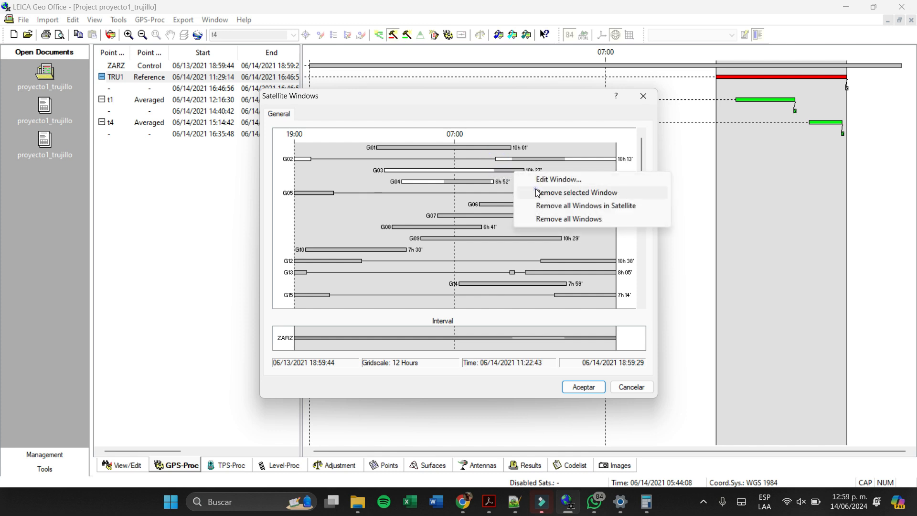
pyautogui.click(535, 190)
pyautogui.click(524, 190)
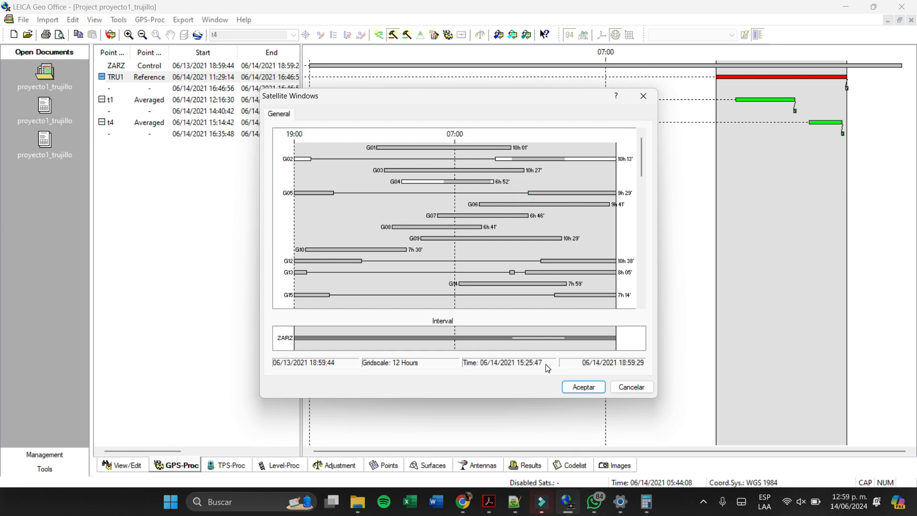
pyautogui.click(632, 387)
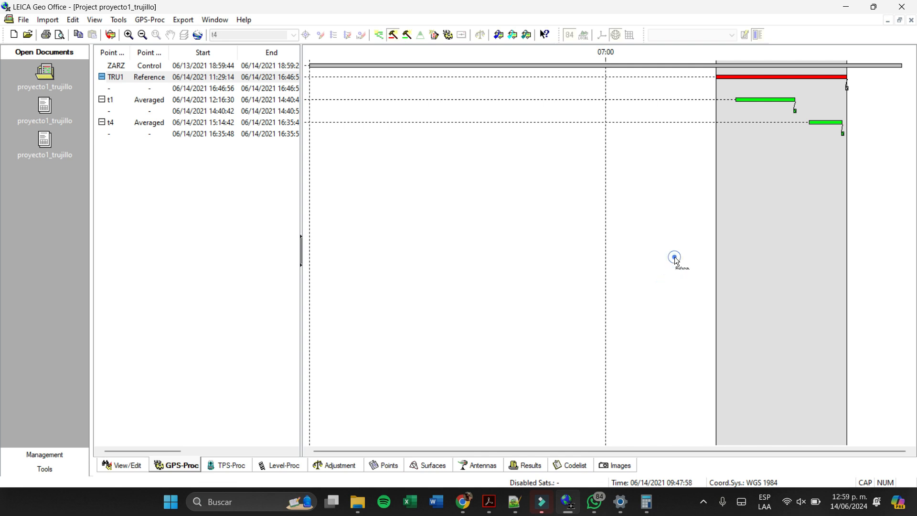
# - Select the ZARZ interval as reference again in the GPS processing view
pyautogui.click(675, 256)
pyautogui.click(716, 64)
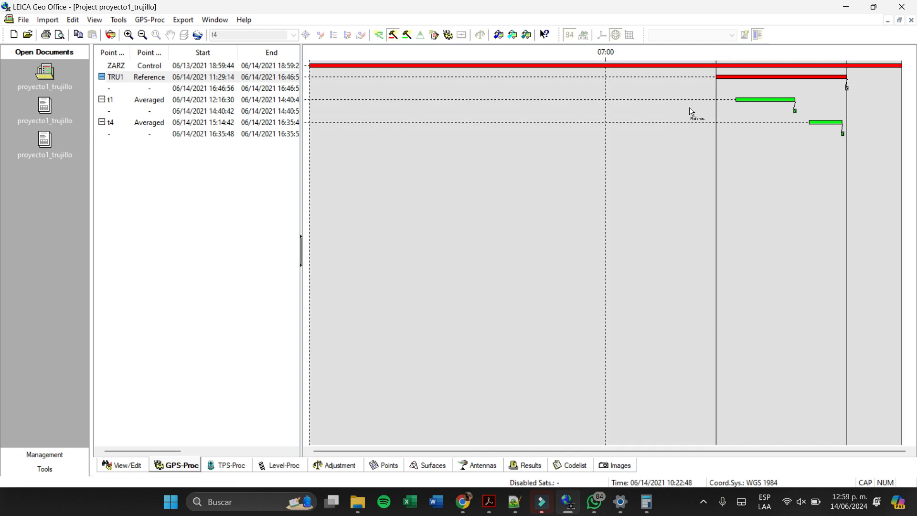
pyautogui.click(729, 82)
pyautogui.click(703, 278)
# - Close LEICA Geo Office, Chrome, Adobe Acrobat and WhatsApp to return to the desktop
pyautogui.click(30, 19)
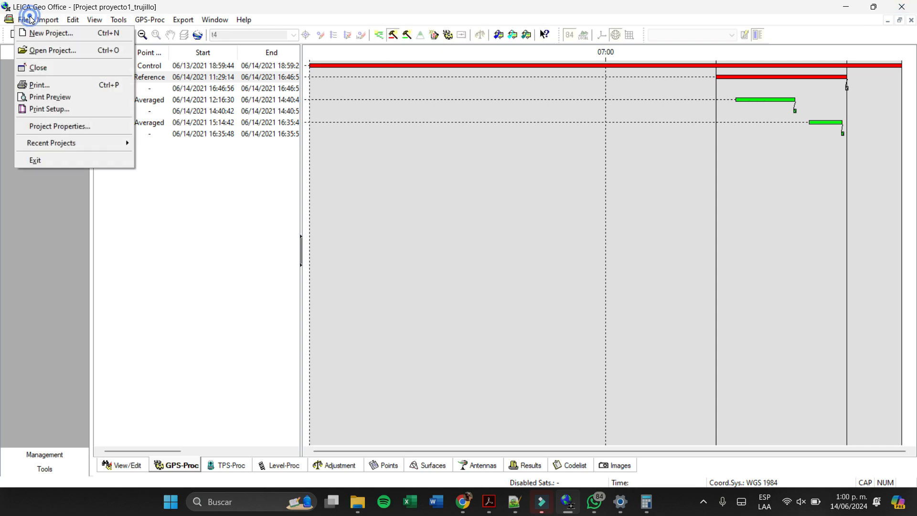
pyautogui.click(19, 280)
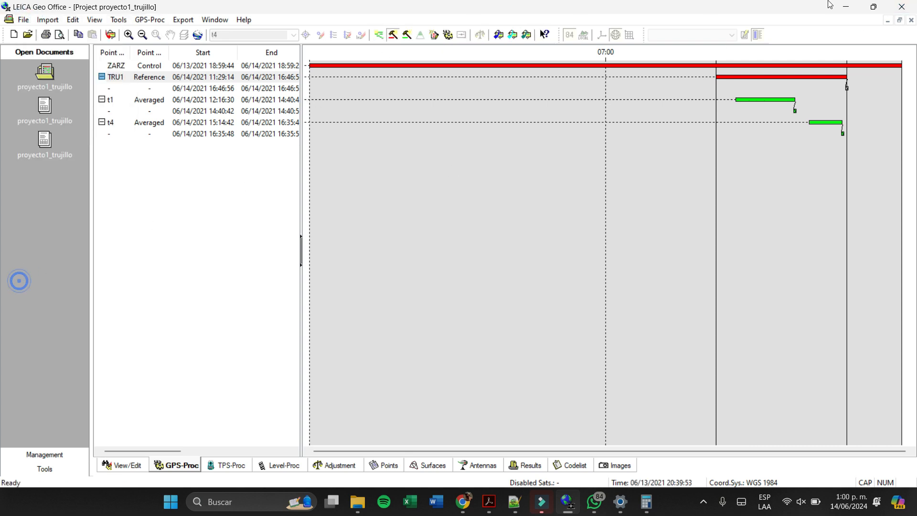
pyautogui.click(902, 6)
pyautogui.click(902, 8)
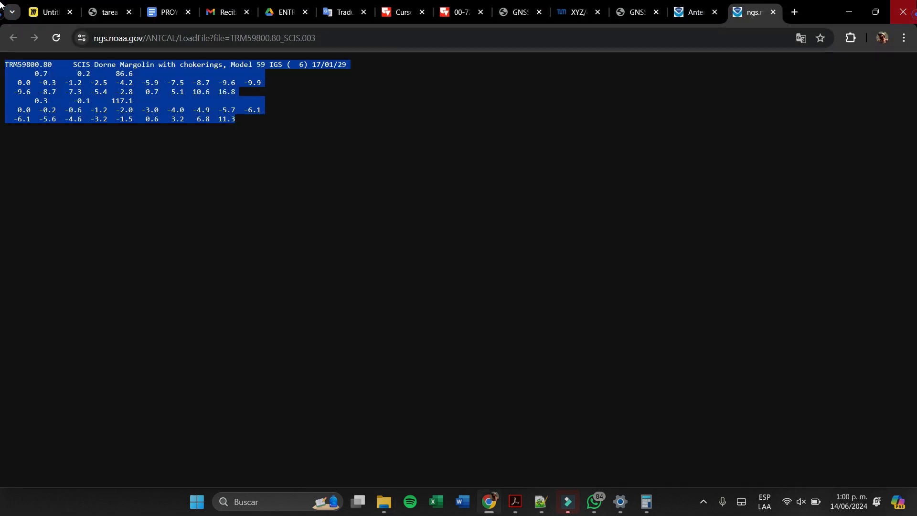
pyautogui.click(903, 12)
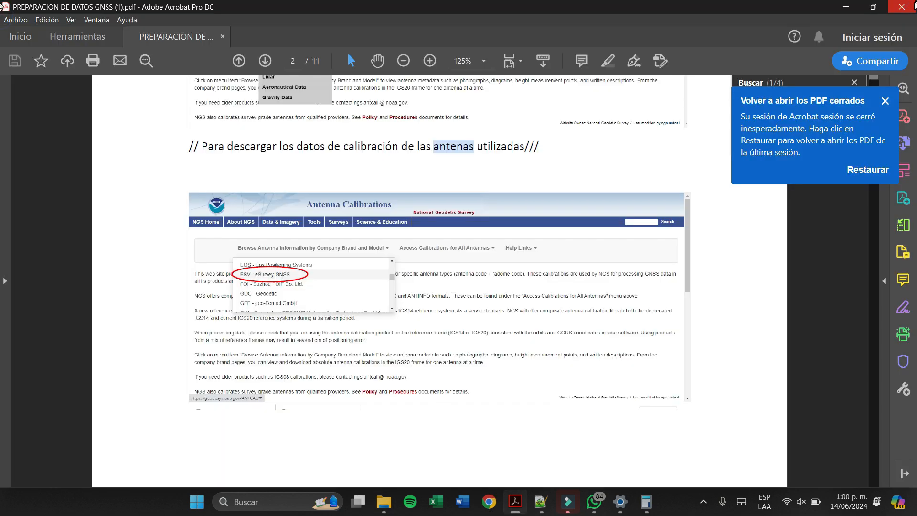
pyautogui.click(889, 10)
pyautogui.click(594, 502)
pyautogui.click(900, 8)
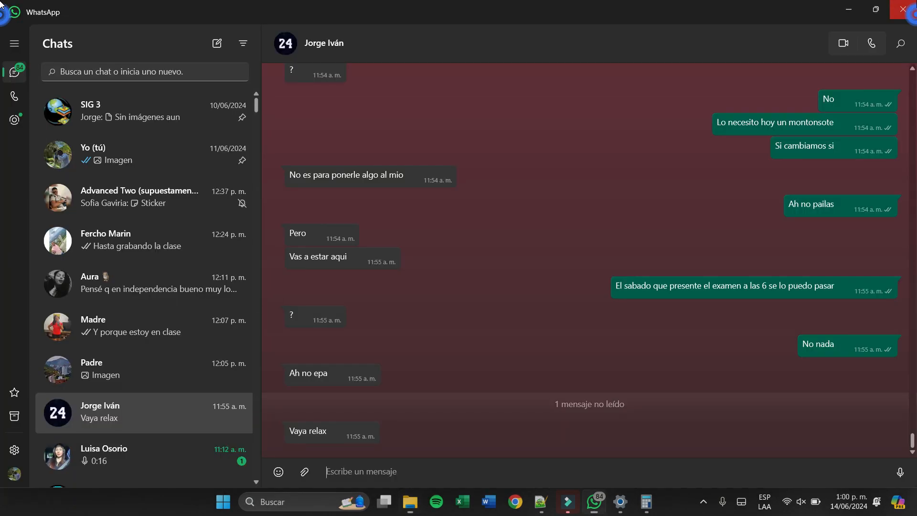
pyautogui.click(897, 14)
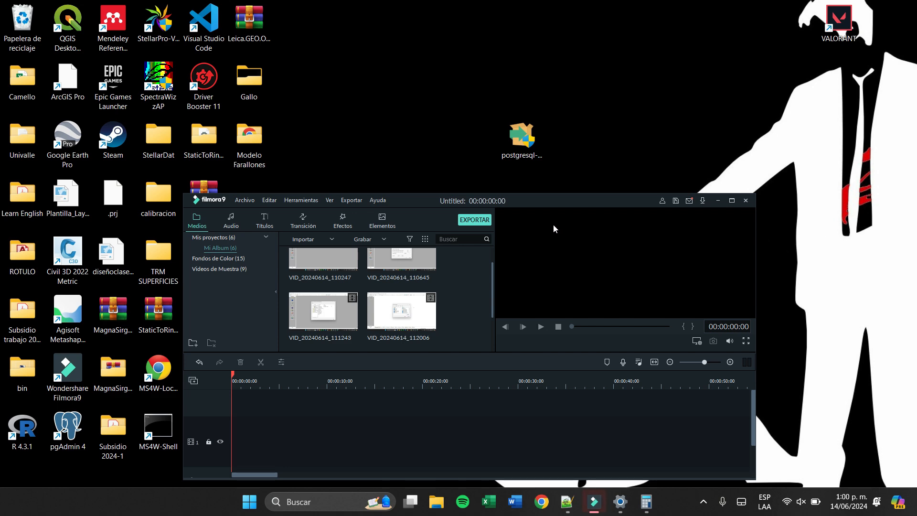